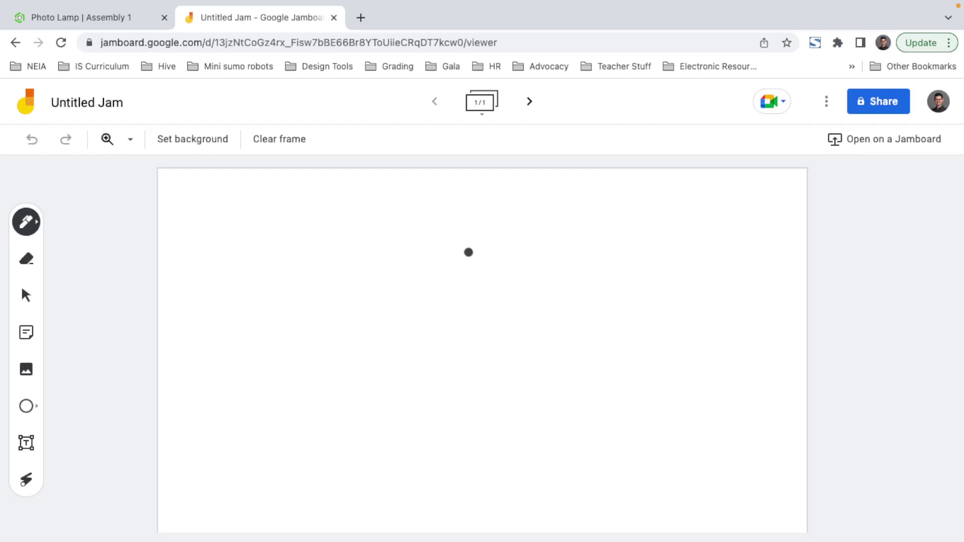
- Draw a black freehand triangle slightly above the middle of the blank frame as the tripod base outline
drag(467, 253, 445, 298)
drag(468, 250, 446, 302)
mouse_move(468, 250)
mouse_down()
mouse_move(432, 329)
mouse_move(572, 332)
mouse_up()
mouse_move(499, 225)
mouse_down()
mouse_move(572, 329)
mouse_move(469, 251)
mouse_move(429, 340)
mouse_up()
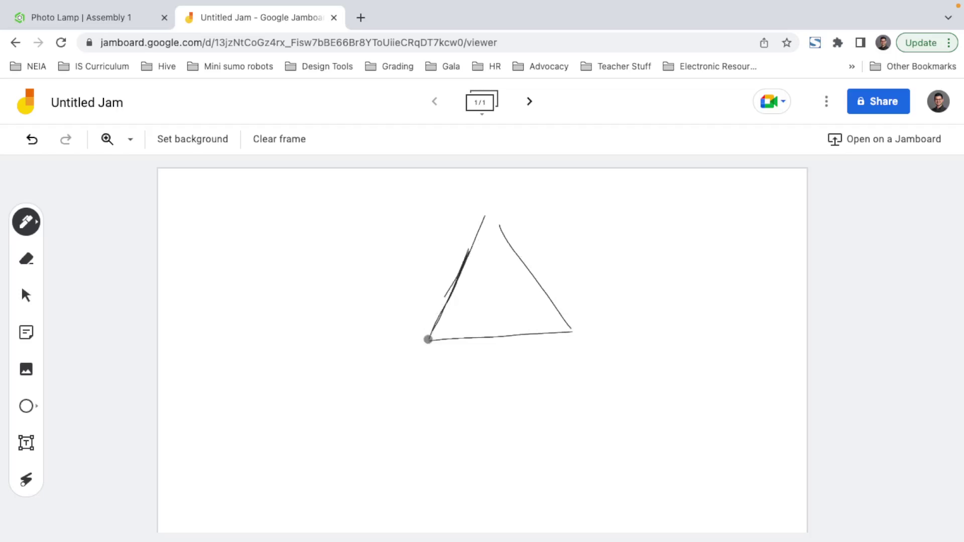
drag(491, 214, 501, 229)
- Draw a teal leg with a narrow tab across the triangle's lower edge, flanked by black brackets and crossed by a pin
click(26, 222)
click(101, 256)
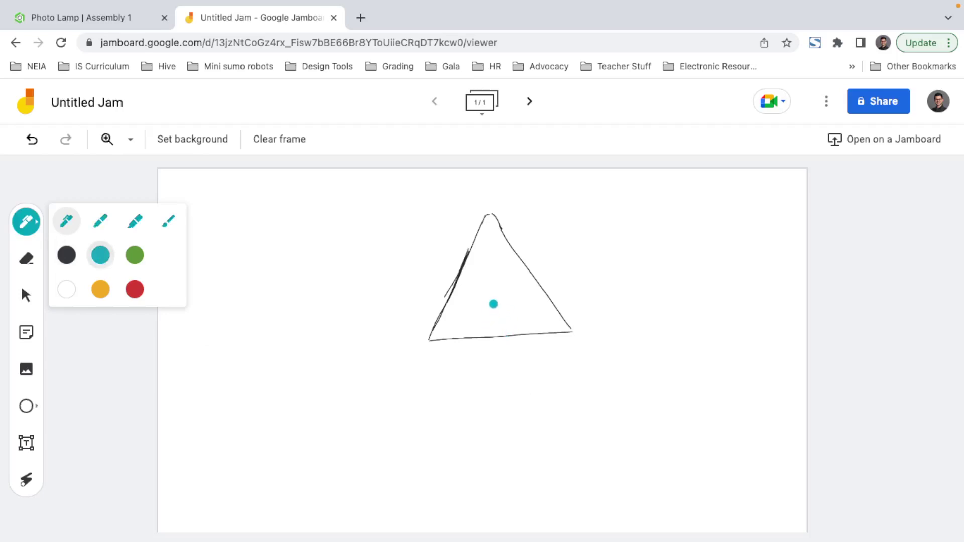
mouse_move(489, 319)
mouse_down()
mouse_move(490, 300)
mouse_move(500, 323)
mouse_move(484, 340)
mouse_move(486, 397)
mouse_up()
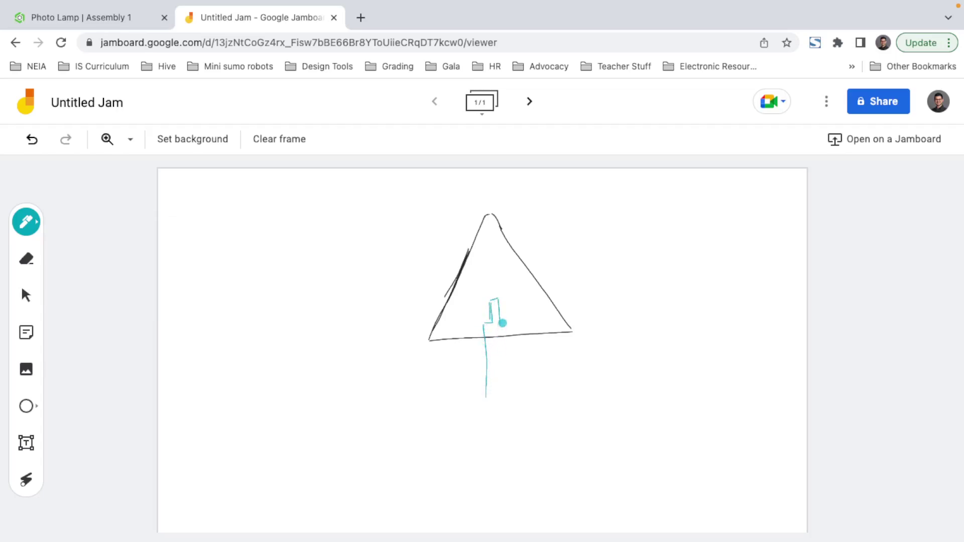
drag(508, 323, 512, 388)
click(26, 222)
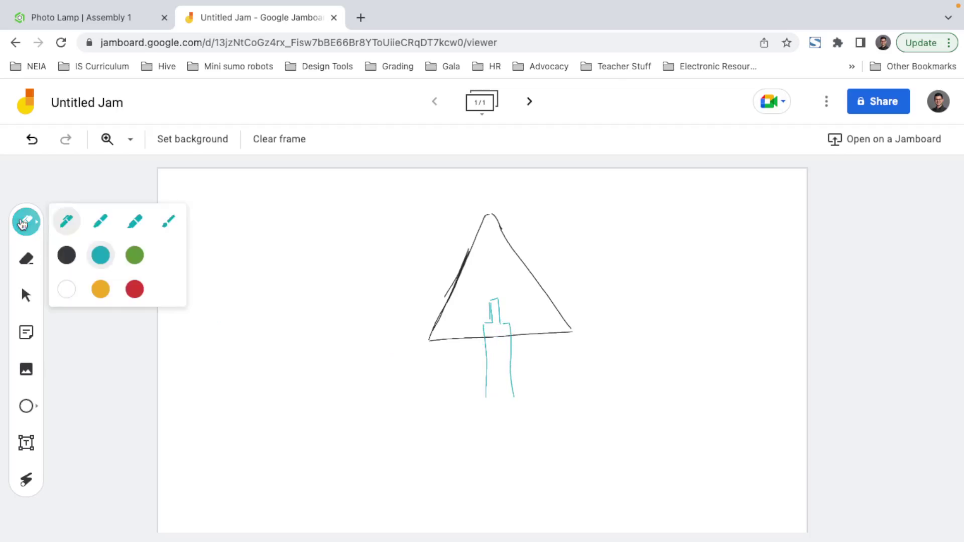
click(66, 255)
mouse_move(477, 298)
mouse_down()
mouse_move(487, 298)
mouse_move(491, 319)
mouse_move(479, 296)
mouse_move(500, 319)
mouse_move(509, 300)
mouse_move(493, 309)
mouse_up()
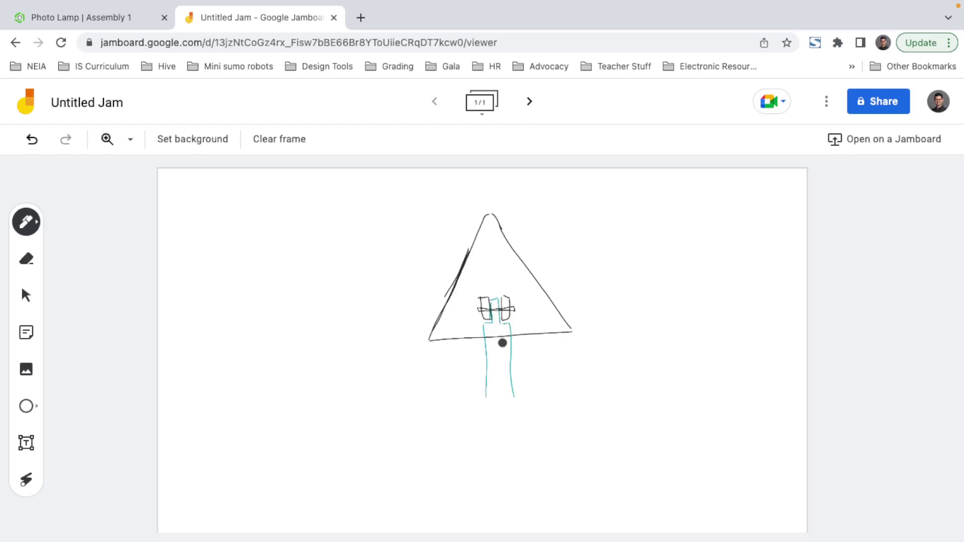
- Undo the leg, bracket and pin strokes, keeping only the black triangle
click(33, 142)
click(33, 143)
click(33, 142)
click(33, 142)
click(33, 142)
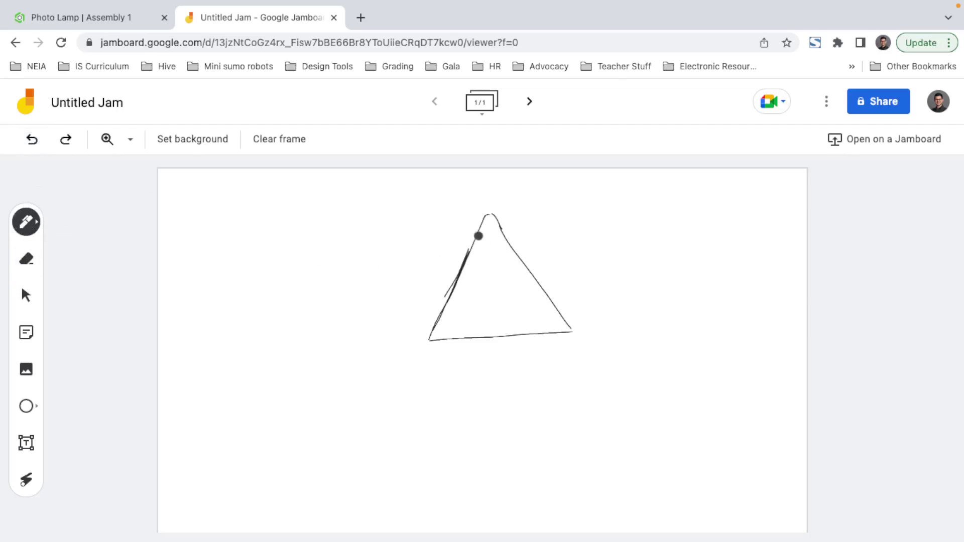
- Draw a pair of black brackets near each triangle corner and a teal tabbed leg fitting between each pair
mouse_move(488, 244)
mouse_down()
mouse_move(487, 267)
mouse_move(480, 243)
mouse_move(499, 266)
mouse_move(503, 245)
mouse_up()
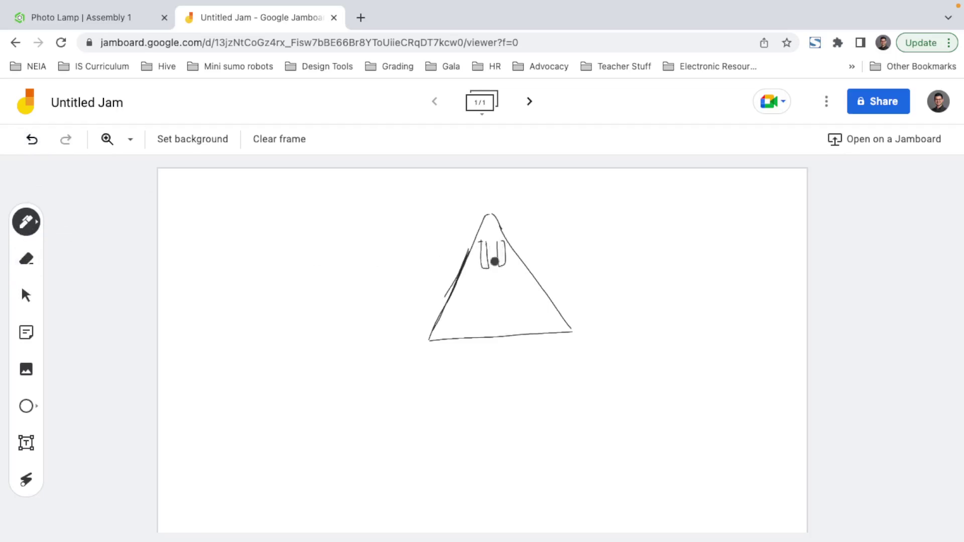
mouse_move(456, 316)
mouse_down()
mouse_move(467, 291)
mouse_move(450, 310)
mouse_move(465, 315)
mouse_move(483, 302)
mouse_move(542, 318)
mouse_move(527, 312)
mouse_move(550, 300)
mouse_move(532, 293)
mouse_up()
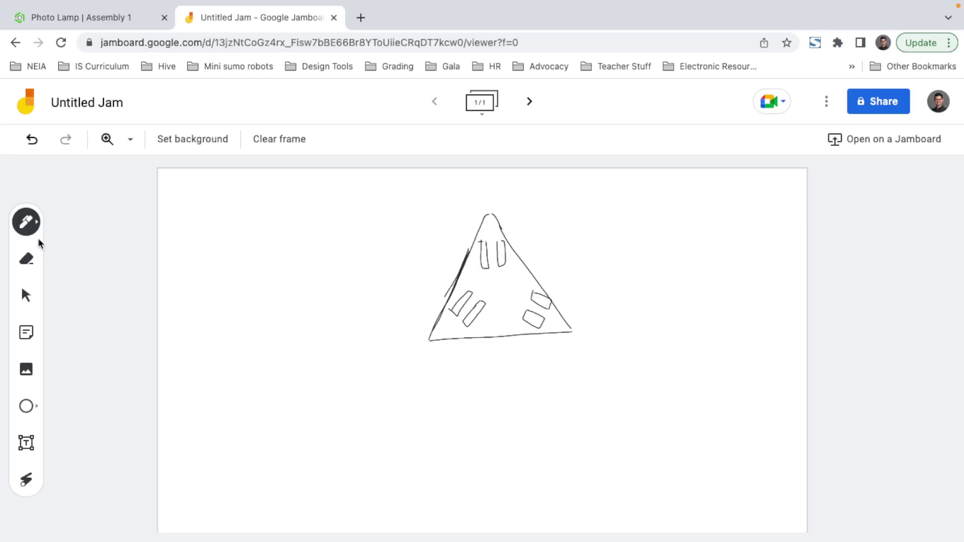
click(27, 223)
click(101, 255)
mouse_move(454, 314)
mouse_down()
mouse_move(472, 292)
mouse_move(429, 374)
mouse_up()
drag(447, 310, 412, 355)
mouse_move(549, 316)
mouse_down()
mouse_move(533, 310)
mouse_move(601, 356)
mouse_up()
drag(560, 304, 621, 330)
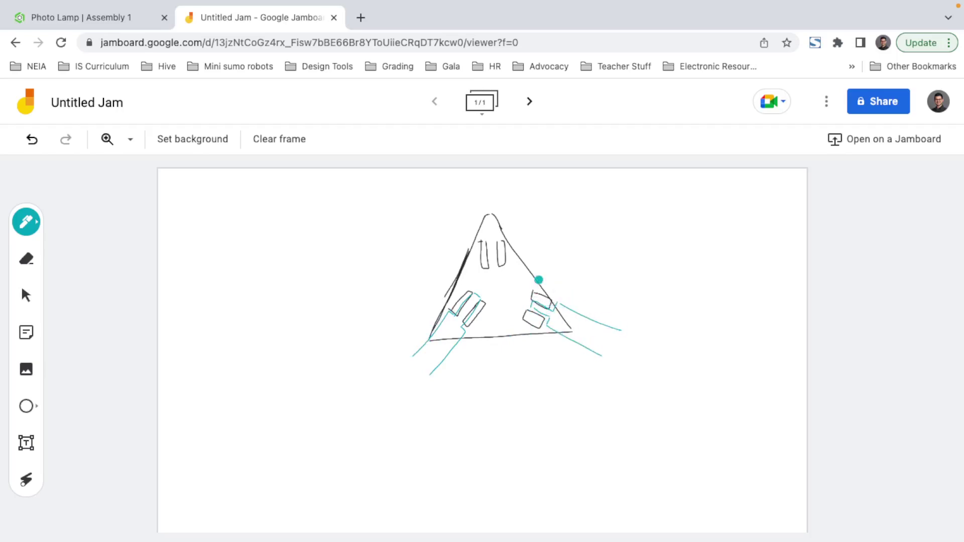
mouse_move(488, 245)
mouse_down()
mouse_move(490, 266)
mouse_move(503, 204)
mouse_move(477, 196)
mouse_up()
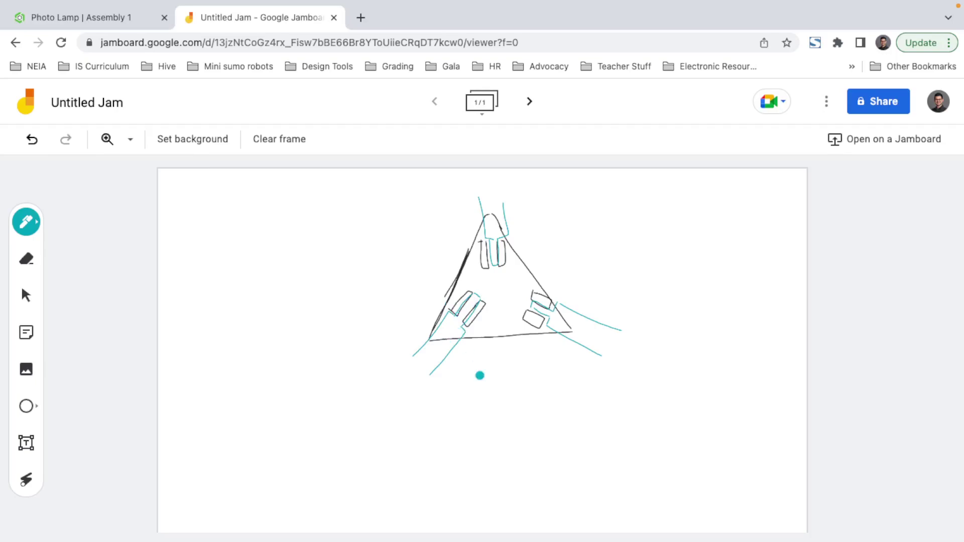
- Sketch an enlarged teal leg end beside the triangle, with a rounded holed tab, hatched ledge and surrounding collar
drag(244, 329, 226, 416)
mouse_move(247, 332)
mouse_down()
mouse_move(273, 340)
mouse_move(303, 323)
mouse_up()
mouse_move(244, 330)
mouse_down()
mouse_move(249, 314)
mouse_move(281, 290)
mouse_move(306, 320)
mouse_up()
mouse_move(247, 329)
mouse_down()
mouse_move(293, 323)
mouse_move(249, 296)
mouse_move(275, 306)
mouse_move(265, 344)
mouse_move(238, 311)
mouse_move(228, 402)
mouse_up()
drag(309, 322, 293, 420)
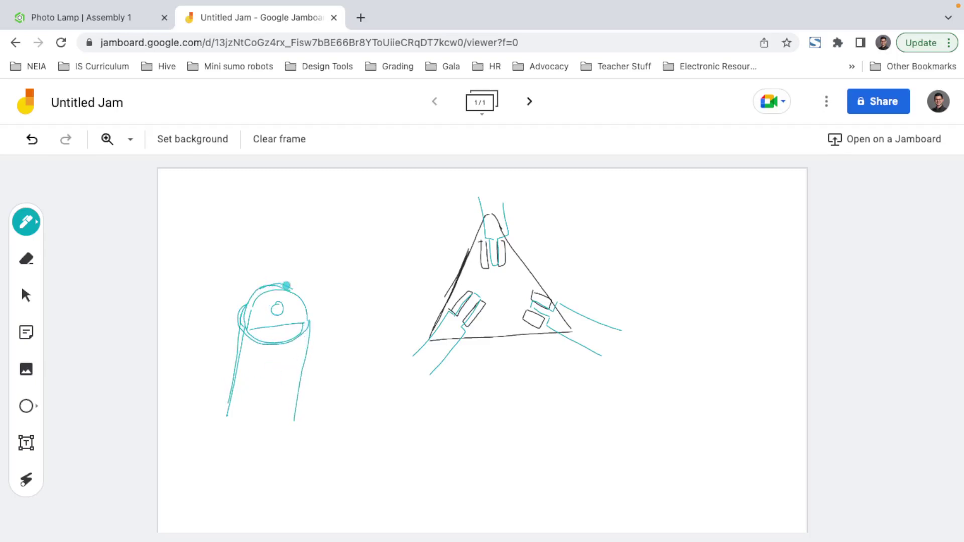
drag(237, 318, 219, 415)
drag(253, 330, 292, 336)
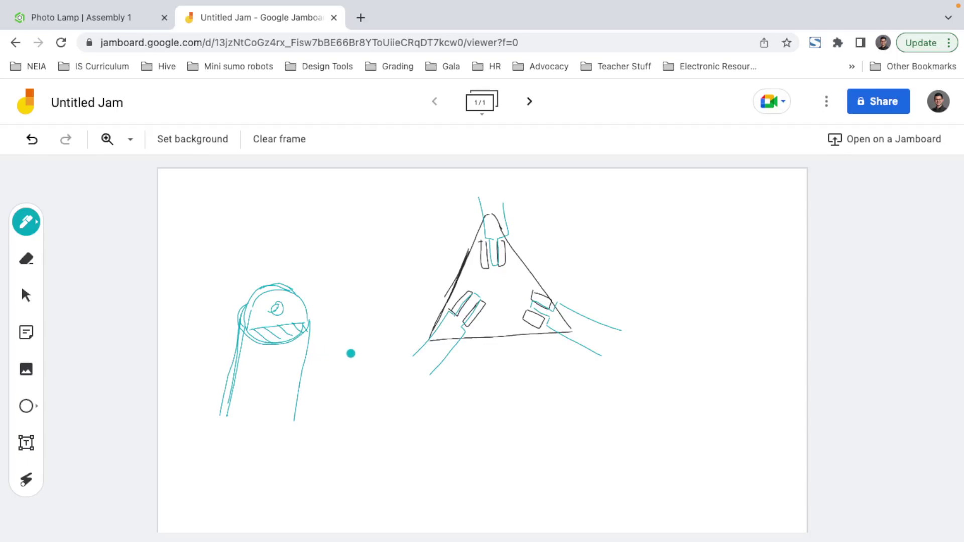
mouse_move(233, 357)
mouse_down()
mouse_move(246, 366)
mouse_move(297, 360)
mouse_move(234, 359)
mouse_move(230, 321)
mouse_move(233, 358)
mouse_up()
- Add red lines along the inner sides of both legs beneath the collar in the enlarged drawing
click(30, 232)
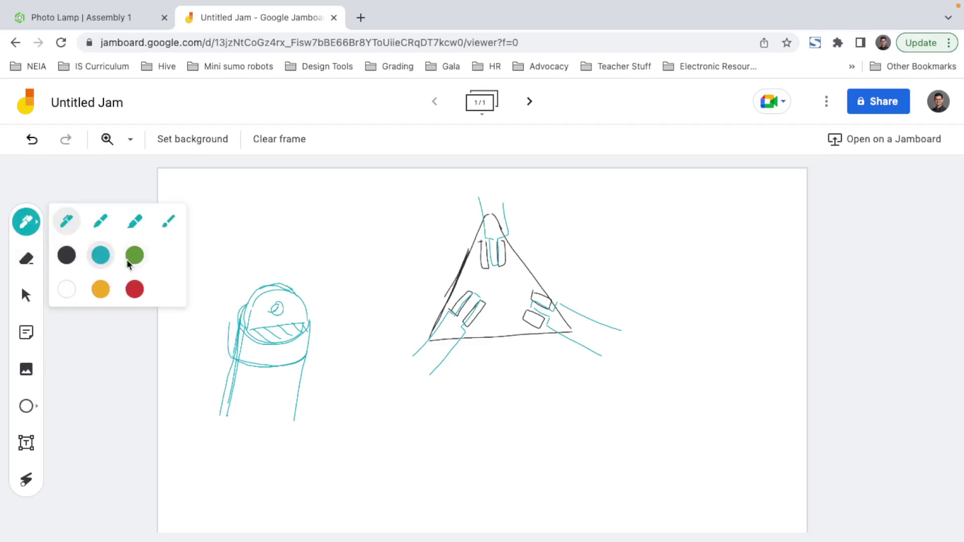
click(135, 290)
drag(243, 366, 234, 411)
drag(301, 361, 290, 428)
drag(298, 360, 291, 429)
drag(244, 363, 238, 403)
drag(240, 361, 230, 417)
drag(240, 363, 233, 400)
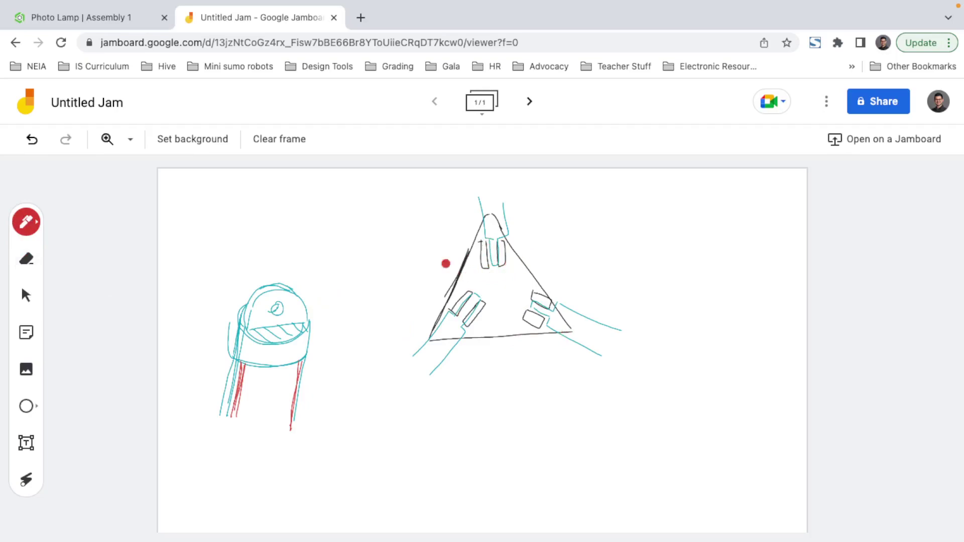
- Draw a black arrow toward the triangle's right edge and a curved strip profile with two dividing lines beside it
click(26, 221)
click(67, 255)
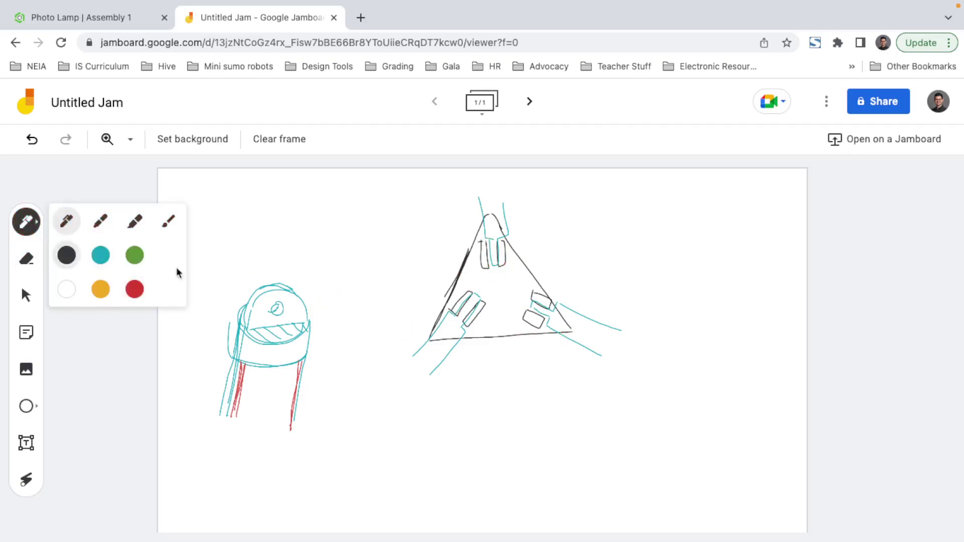
mouse_move(545, 265)
mouse_down()
mouse_move(580, 220)
mouse_move(545, 263)
mouse_move(570, 266)
mouse_up()
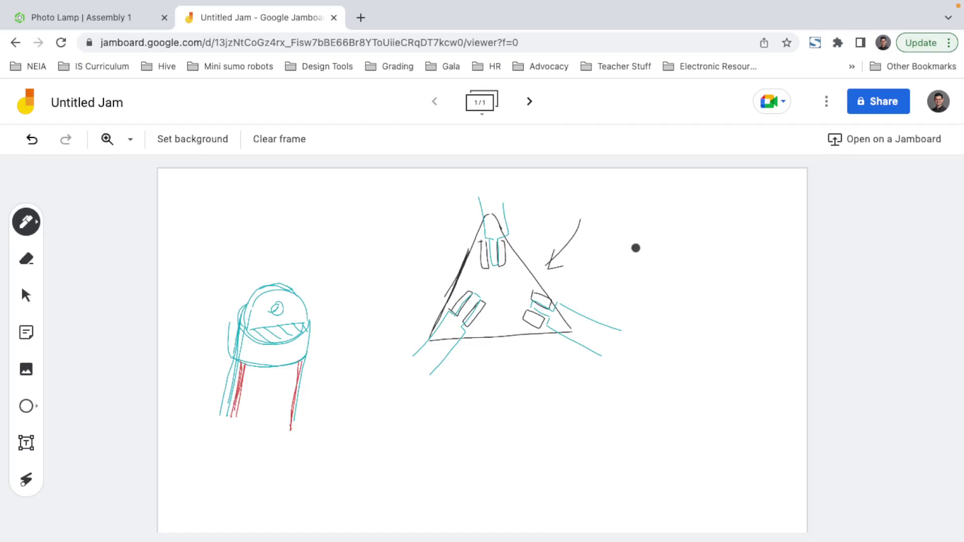
mouse_move(622, 242)
mouse_down()
mouse_move(657, 247)
mouse_move(690, 232)
mouse_up()
mouse_move(620, 242)
mouse_down()
mouse_move(614, 254)
mouse_move(668, 263)
mouse_move(704, 244)
mouse_move(687, 233)
mouse_up()
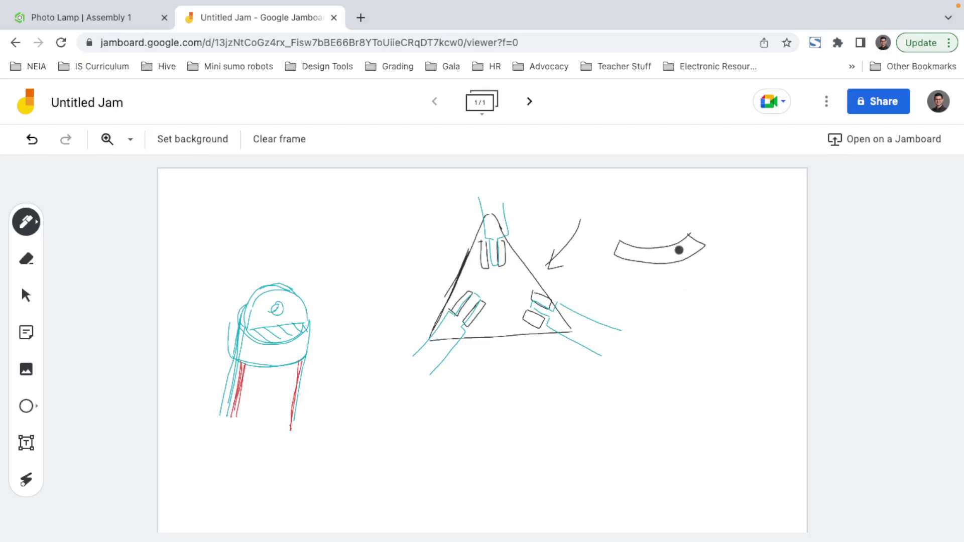
mouse_move(648, 248)
mouse_down()
mouse_move(651, 263)
mouse_move(668, 263)
mouse_up()
- Sketch a black perspective view of a curved plate with thickness below the curved strip profile
drag(584, 395, 654, 423)
drag(581, 393, 652, 354)
drag(659, 427, 714, 377)
drag(652, 357, 705, 369)
mouse_move(578, 392)
mouse_down()
mouse_move(607, 413)
mouse_move(659, 423)
mouse_up()
mouse_move(651, 355)
mouse_down()
mouse_move(663, 368)
mouse_move(715, 370)
mouse_up()
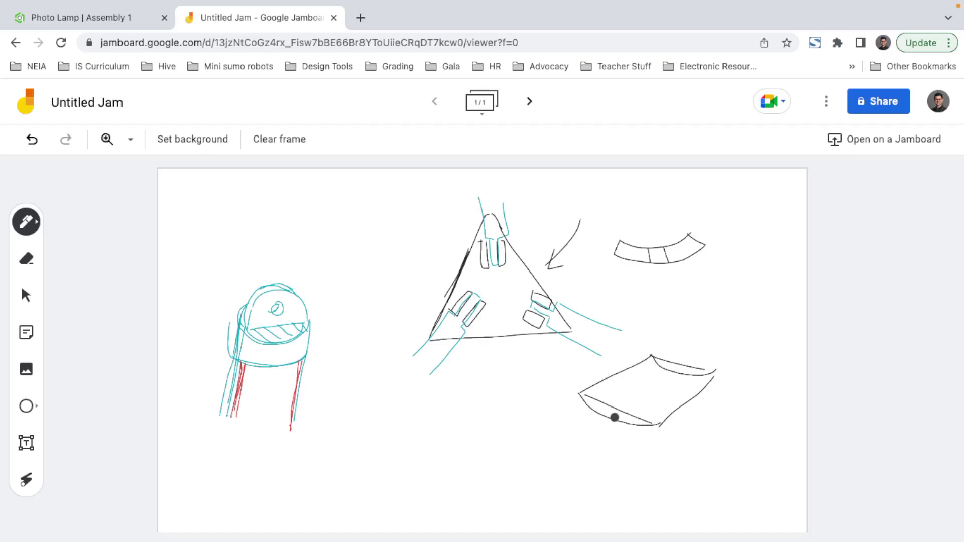
drag(609, 414, 640, 361)
mouse_move(713, 378)
mouse_down()
mouse_move(634, 419)
mouse_move(609, 415)
mouse_move(620, 430)
mouse_move(710, 395)
mouse_up()
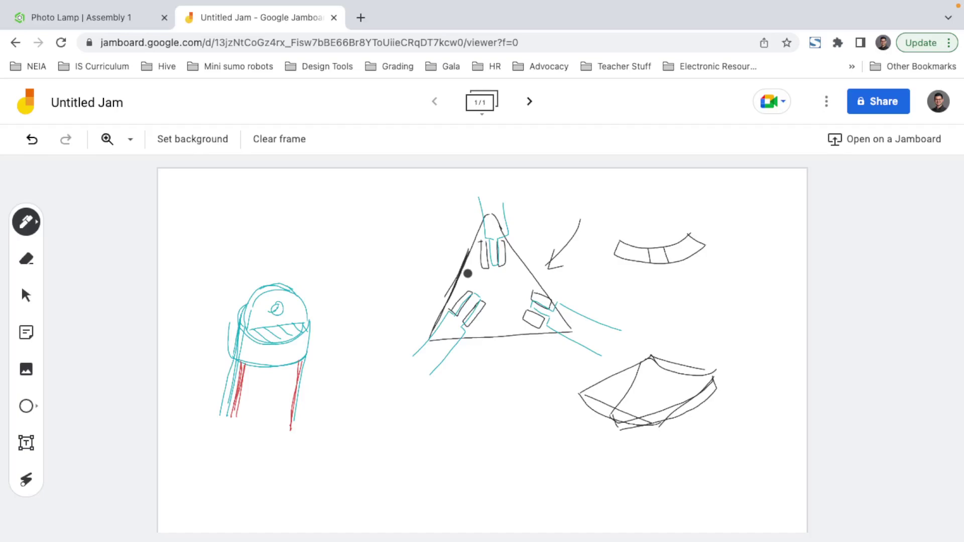
drag(469, 275, 520, 279)
- Switch to the Photo Lamp document in Onshape and create a Part Studio named "Tripod base"
click(112, 26)
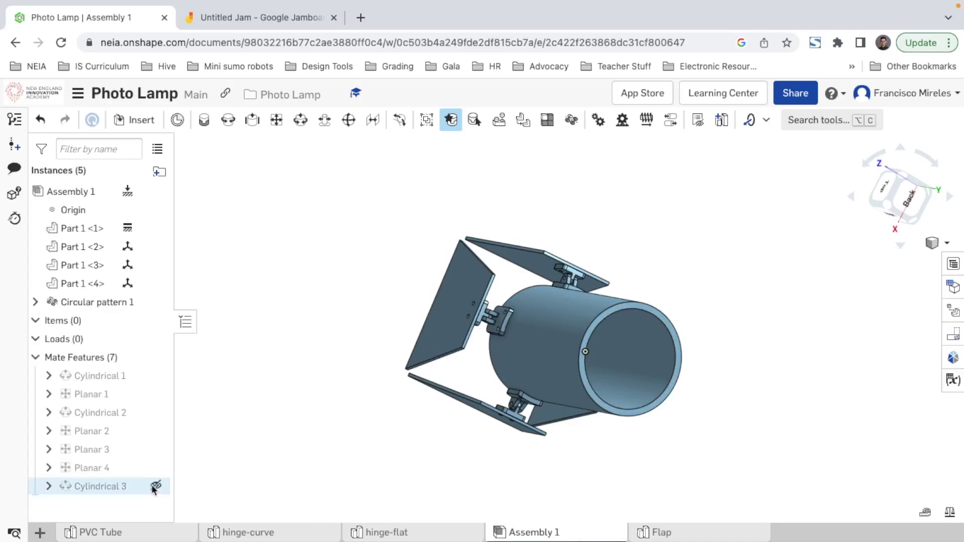
click(40, 533)
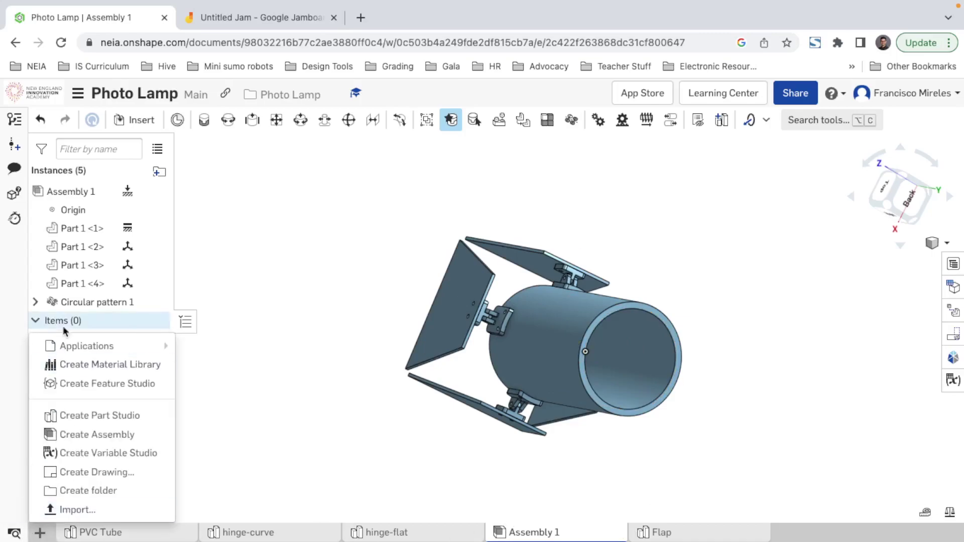
click(80, 413)
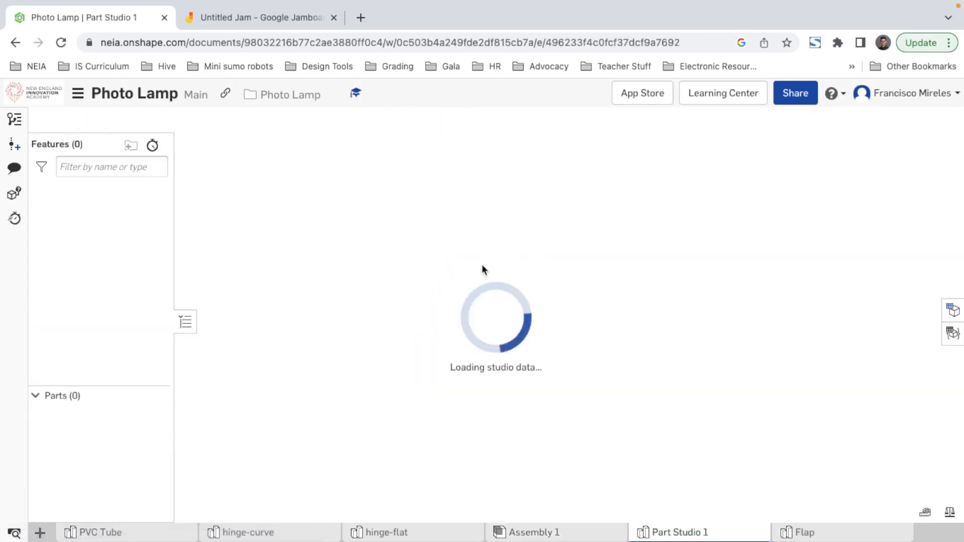
right_click(706, 533)
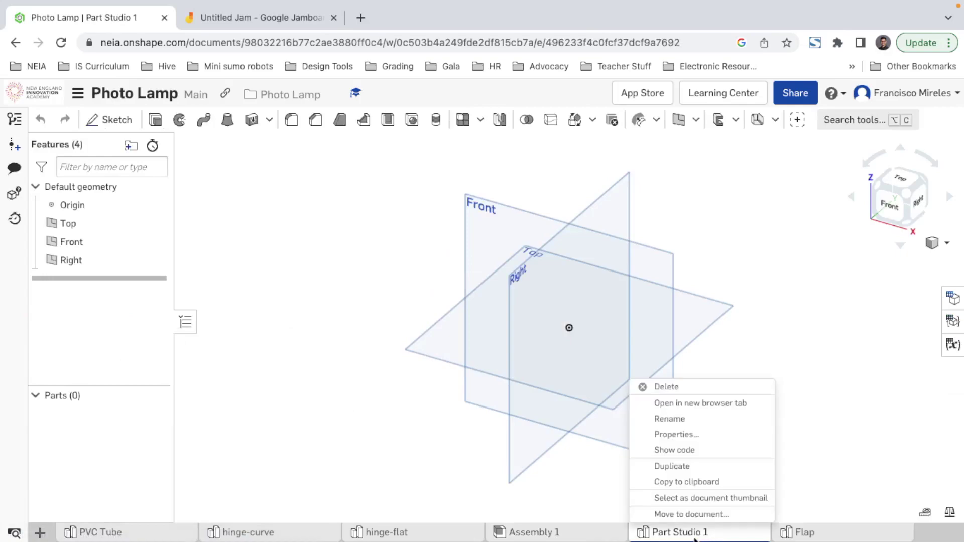
click(686, 419)
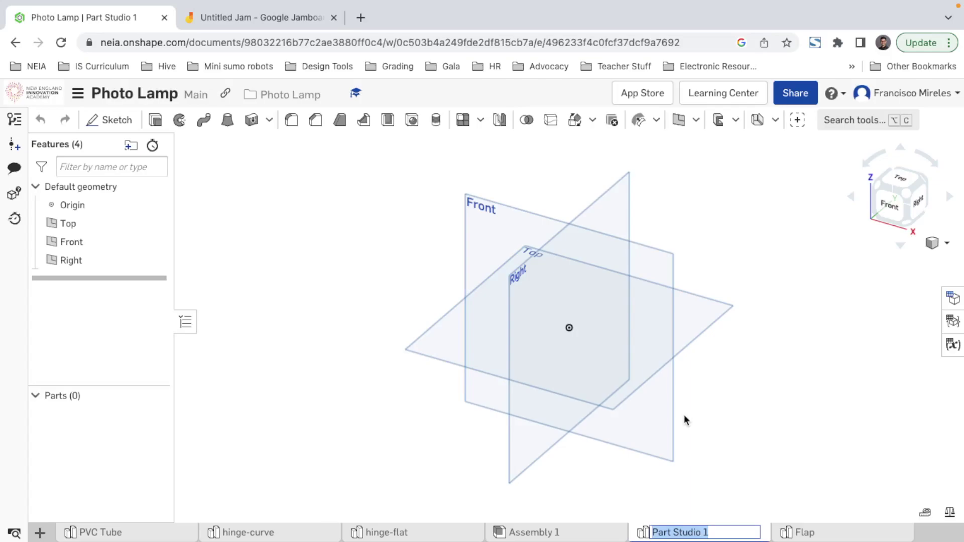
text(Tripod base)
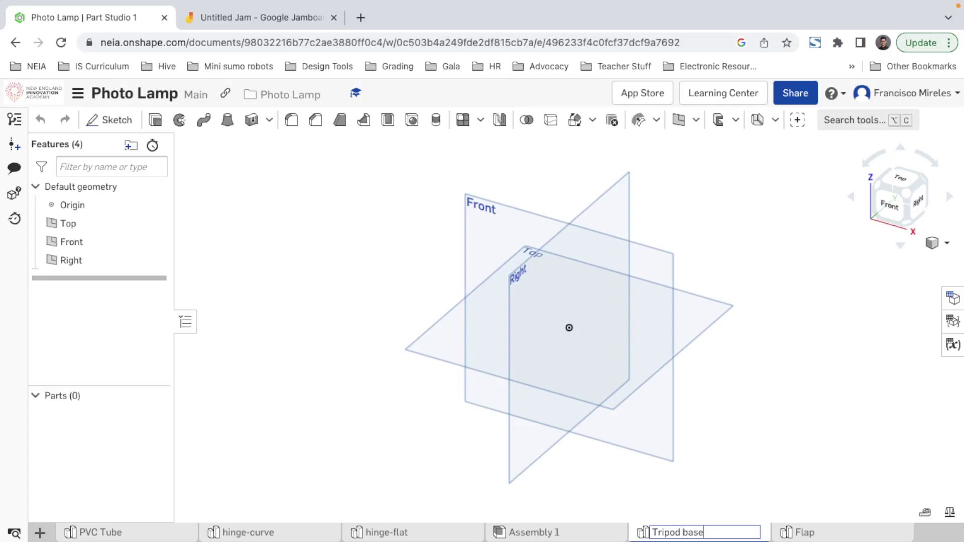
key(Return)
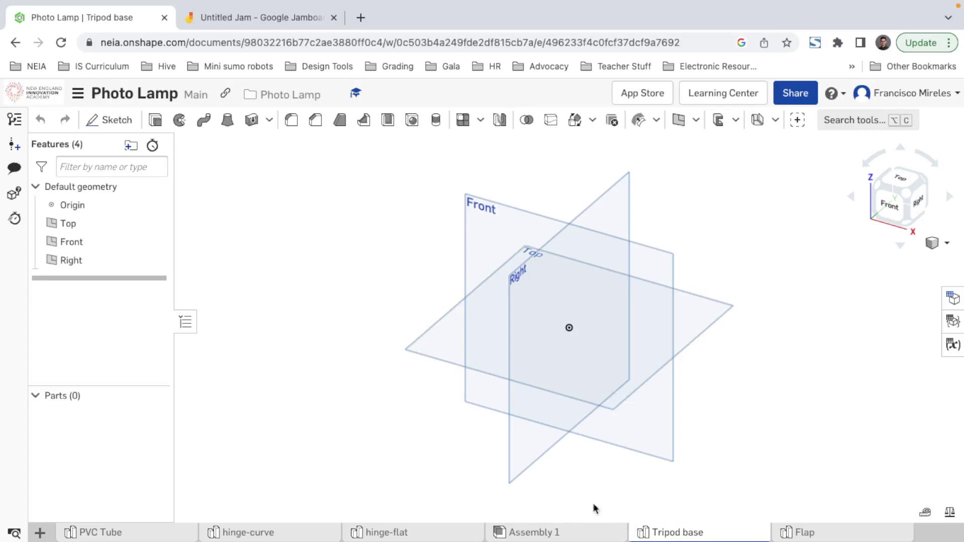
- Measure the outer diameter of the cylinder in the PVC Tube Part Studio
click(114, 537)
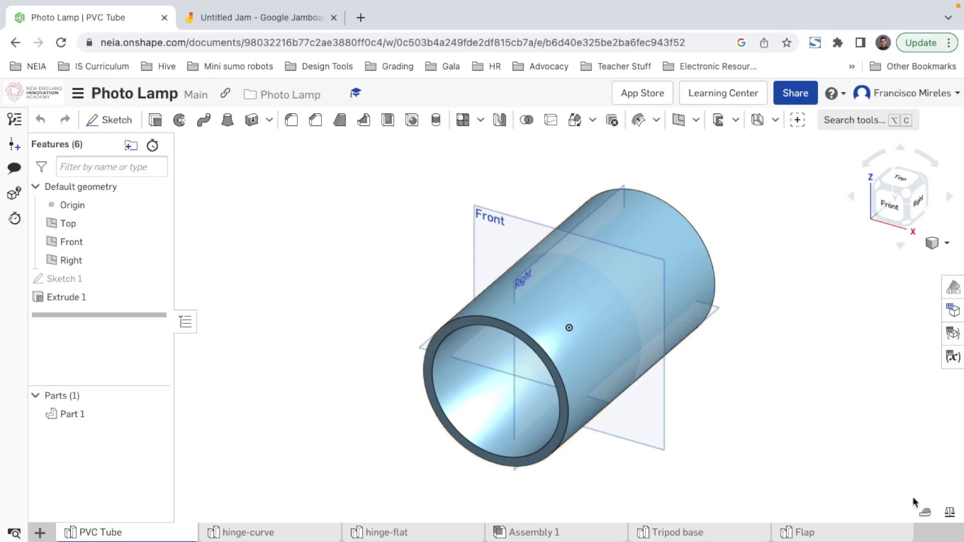
click(925, 512)
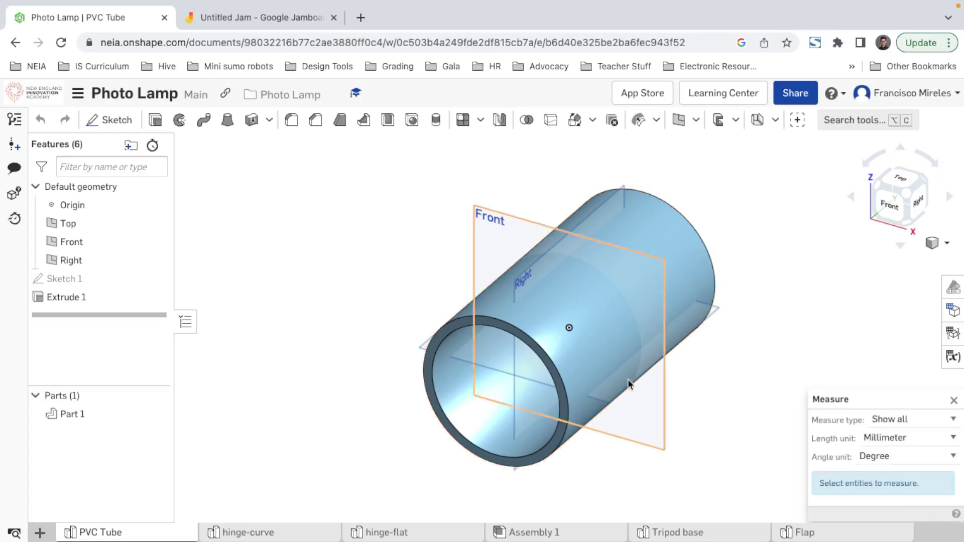
click(550, 323)
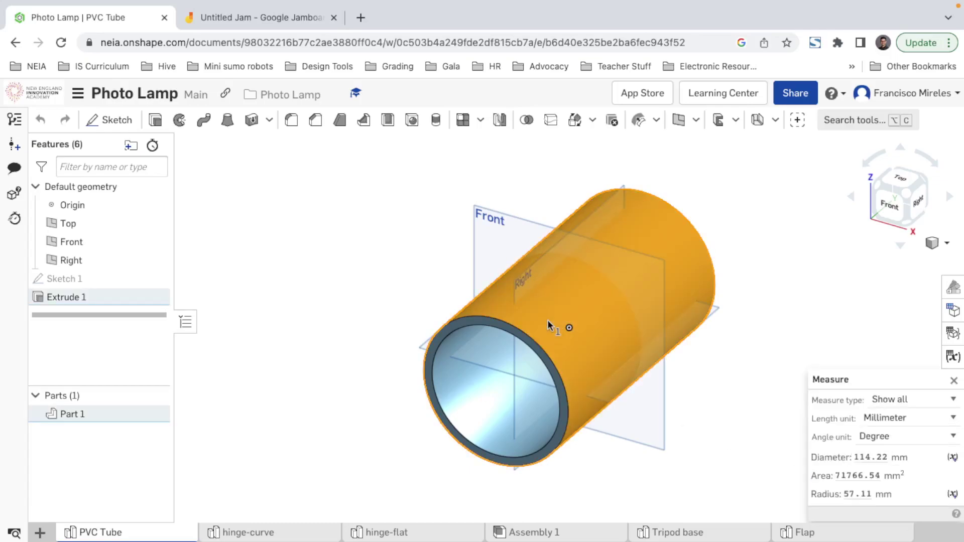
double_click(879, 456)
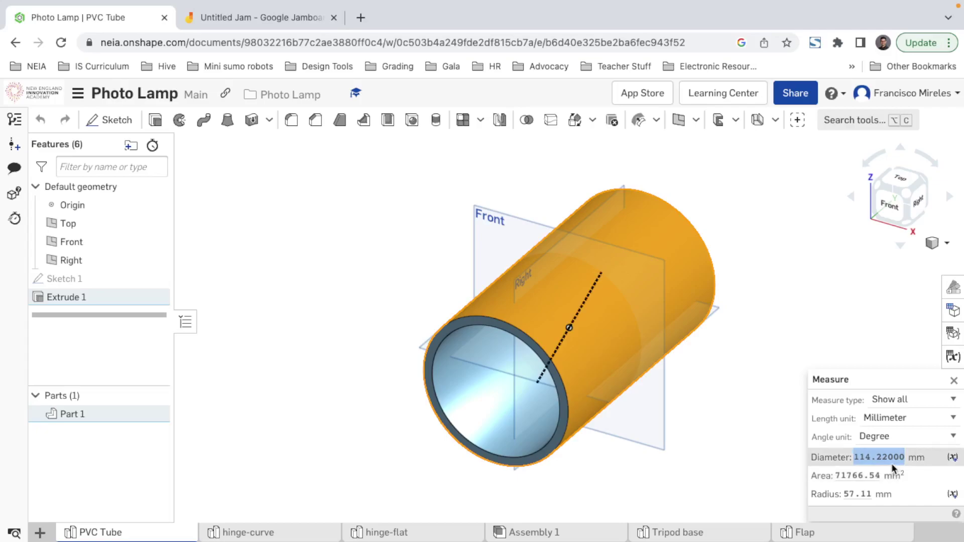
drag(869, 456, 825, 537)
- Reorder the document's elements so that the Tripod base Part Studio comes after Flap
click(804, 532)
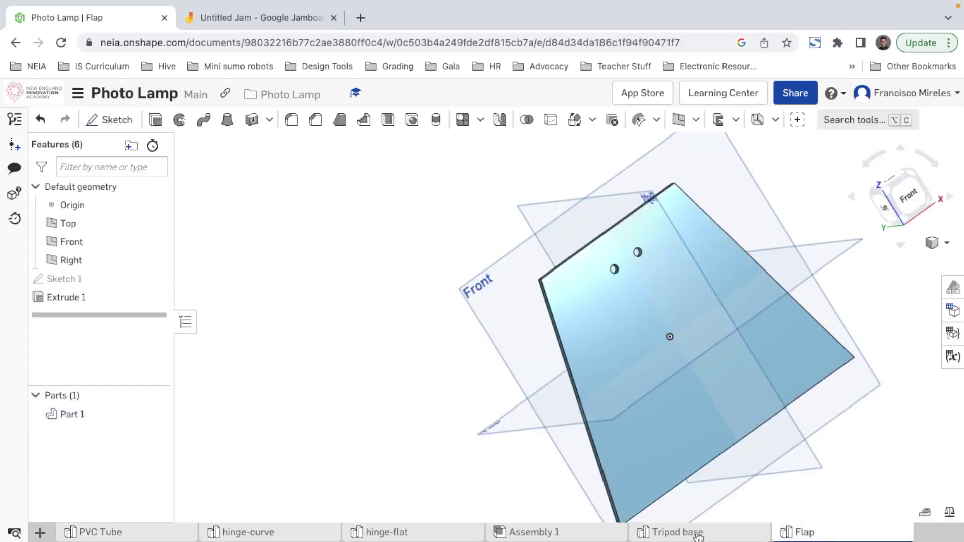
click(673, 533)
drag(669, 533, 850, 537)
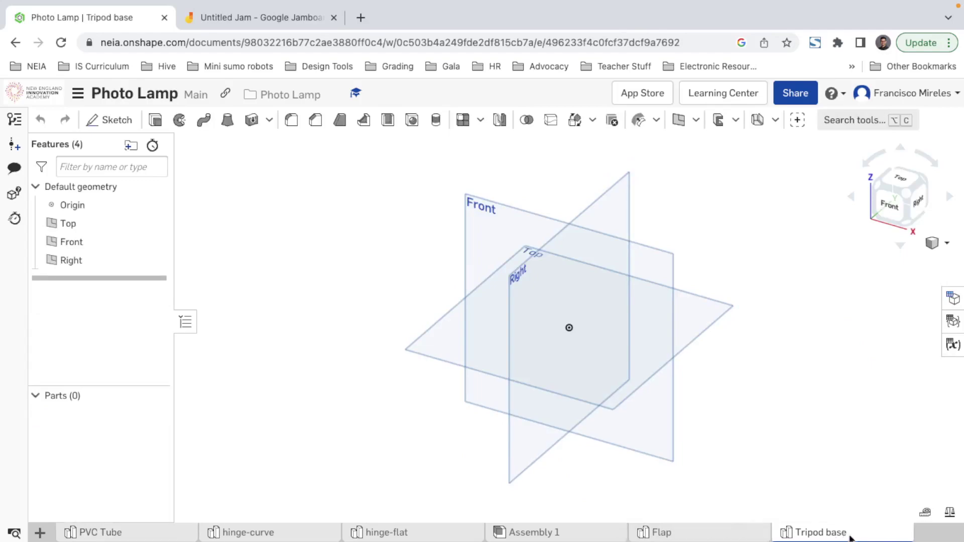
- Start a sketch on the Front plane and draw a circle centred on the origin with a diameter of 114.22 mm
right_click(495, 221)
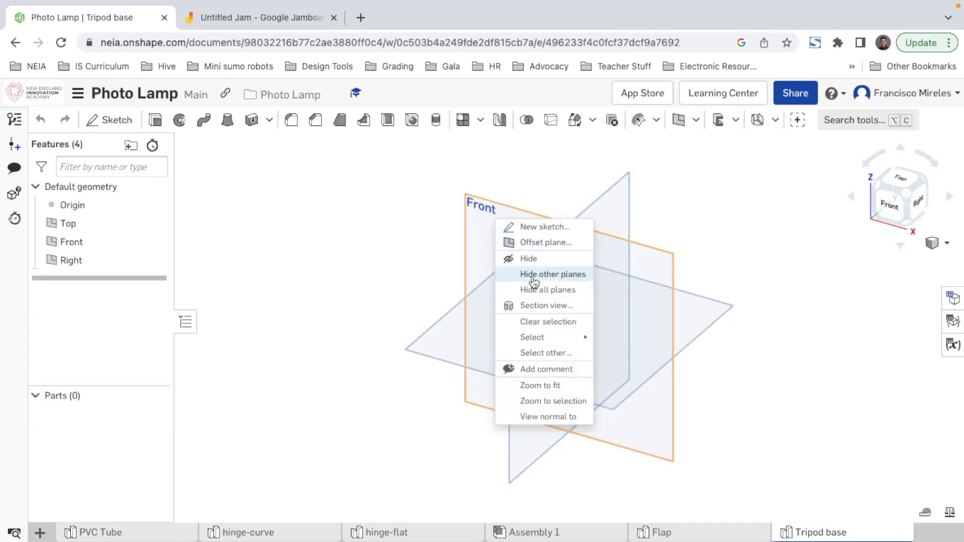
click(542, 227)
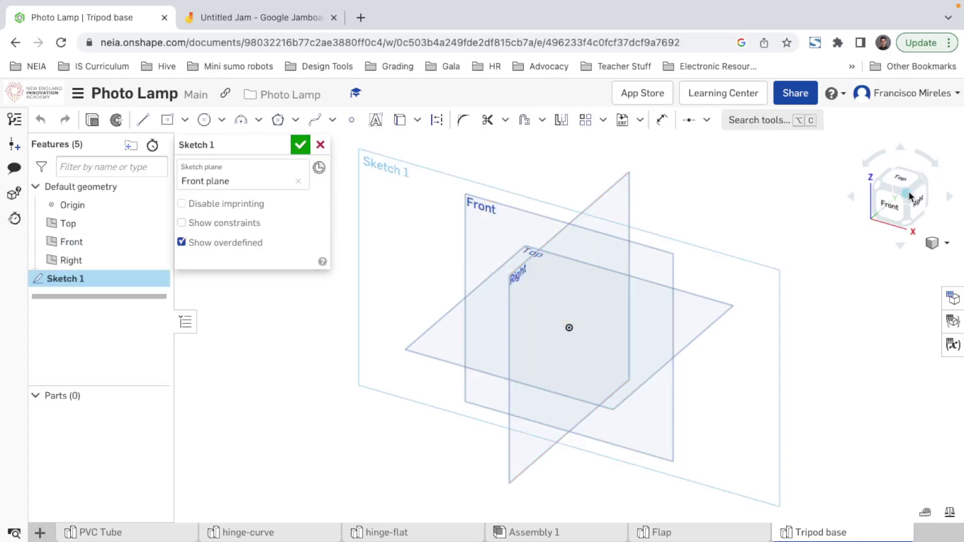
click(204, 119)
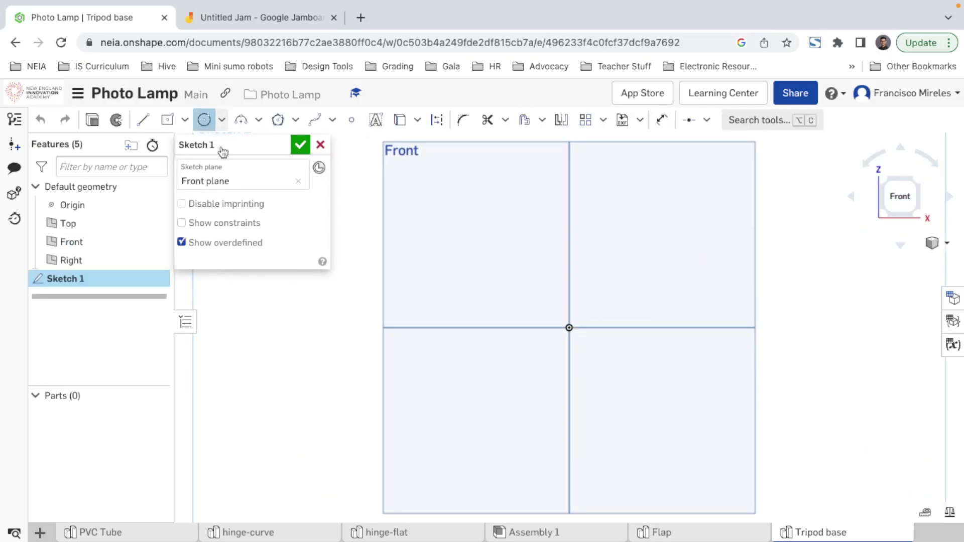
click(677, 225)
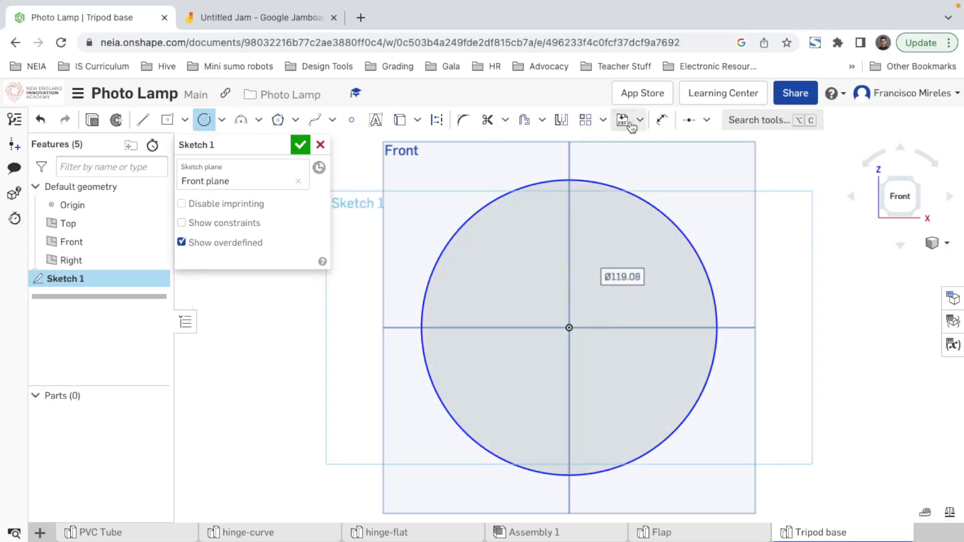
click(661, 119)
click(667, 216)
click(737, 213)
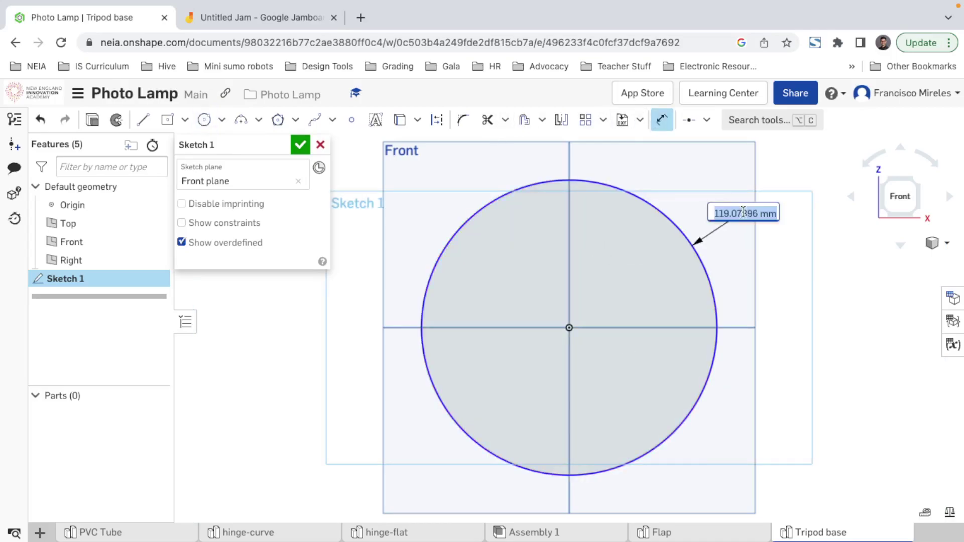
key(Return)
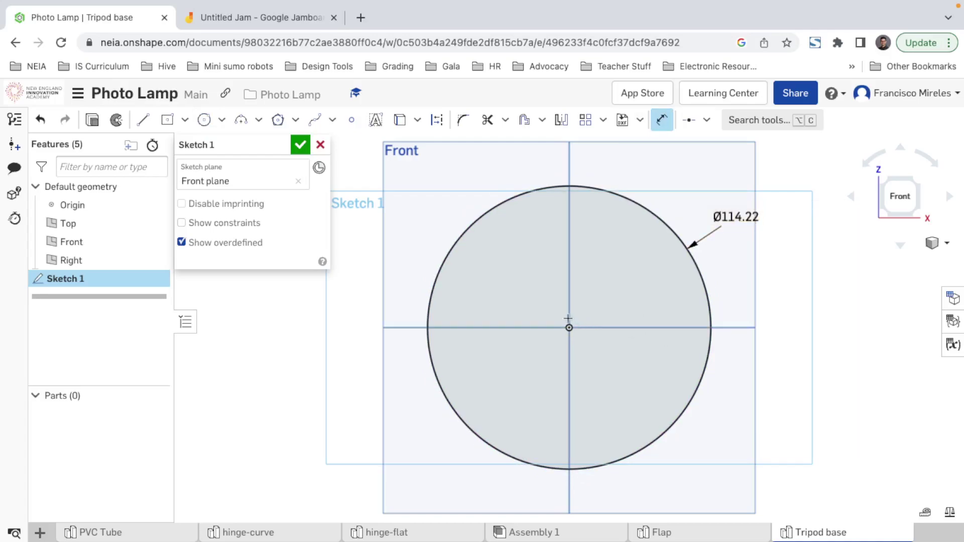
click(300, 144)
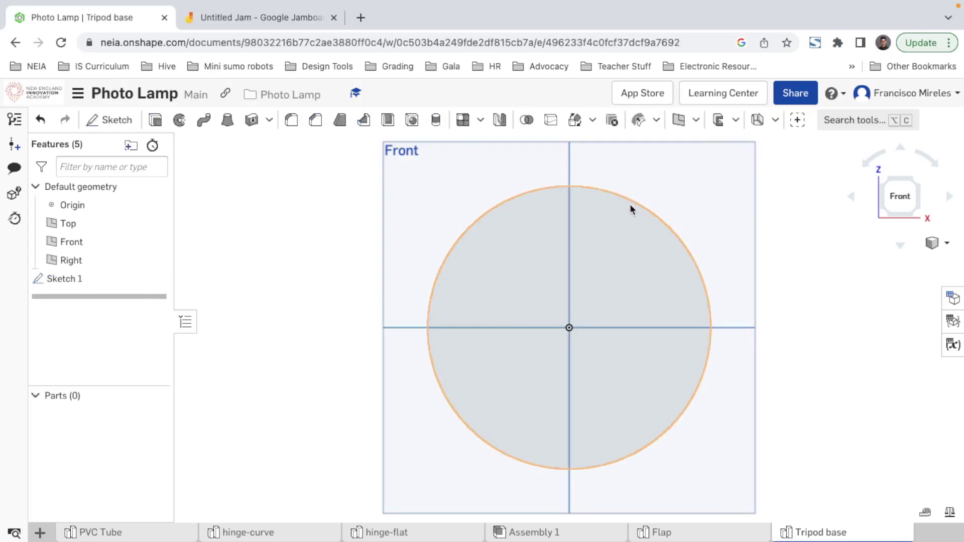
- Edit the Front plane sketch and convert the 114.22 mm circle to construction geometry
right_click(73, 281)
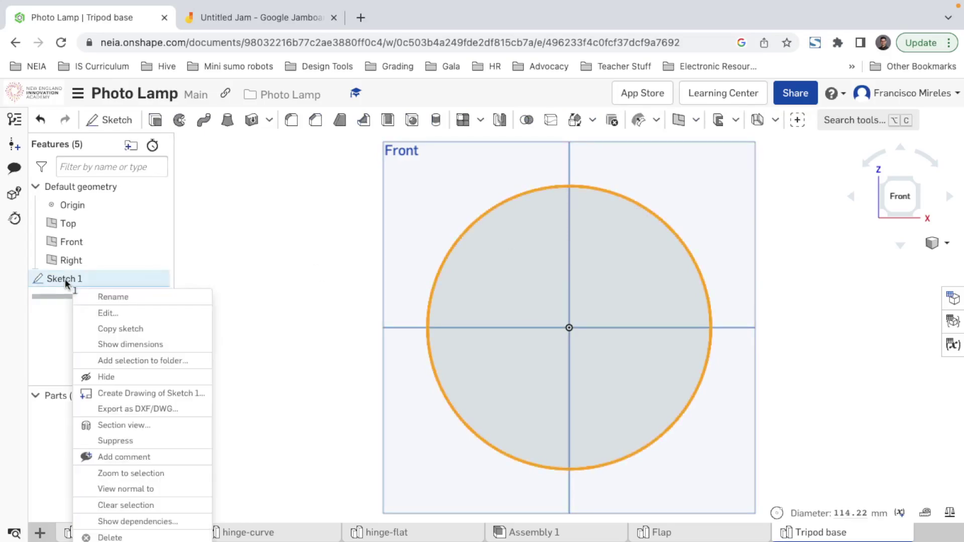
click(106, 312)
click(437, 120)
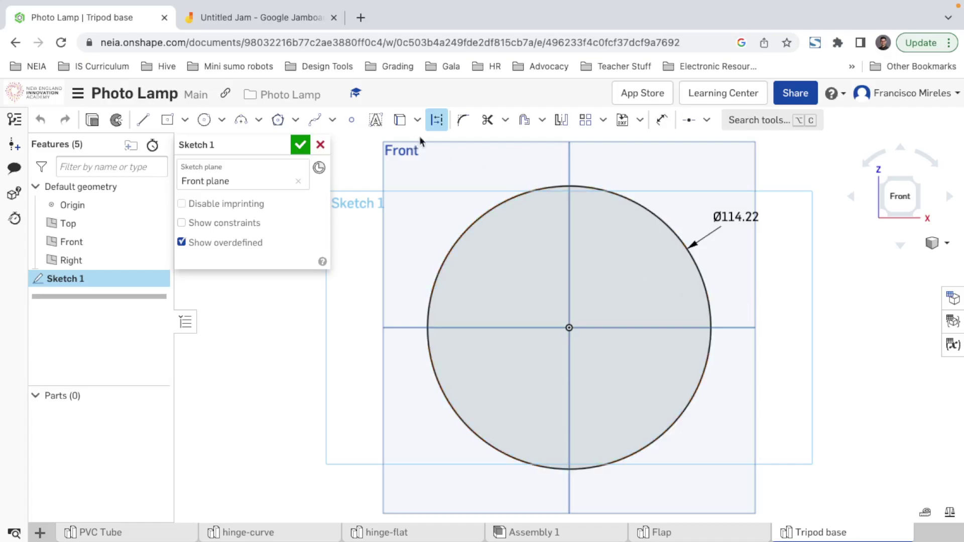
click(565, 187)
click(437, 122)
click(836, 309)
scroll(574, 482, up, 5)
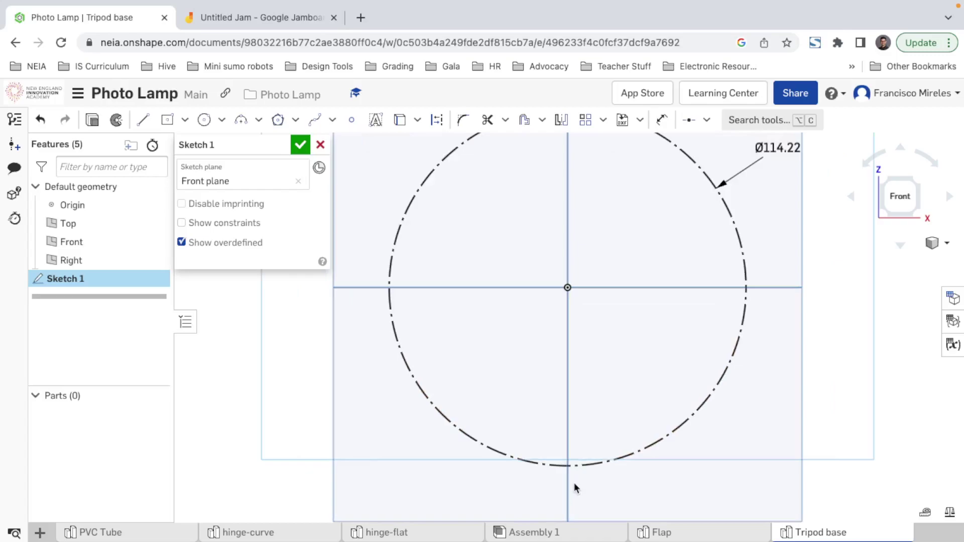
scroll(574, 484, down, 3)
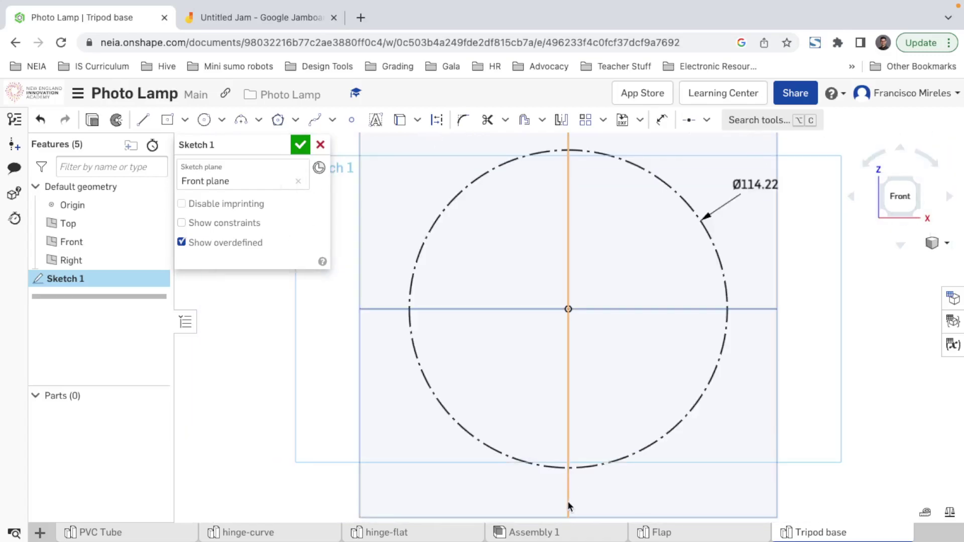
- Draw a concentric circle about 127 mm in diameter around the construction circle
click(204, 119)
click(568, 309)
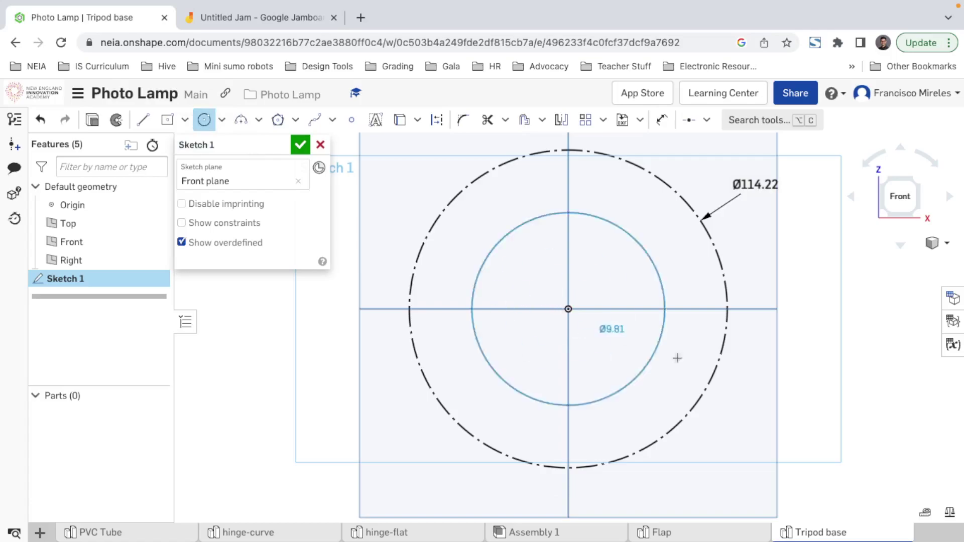
click(728, 386)
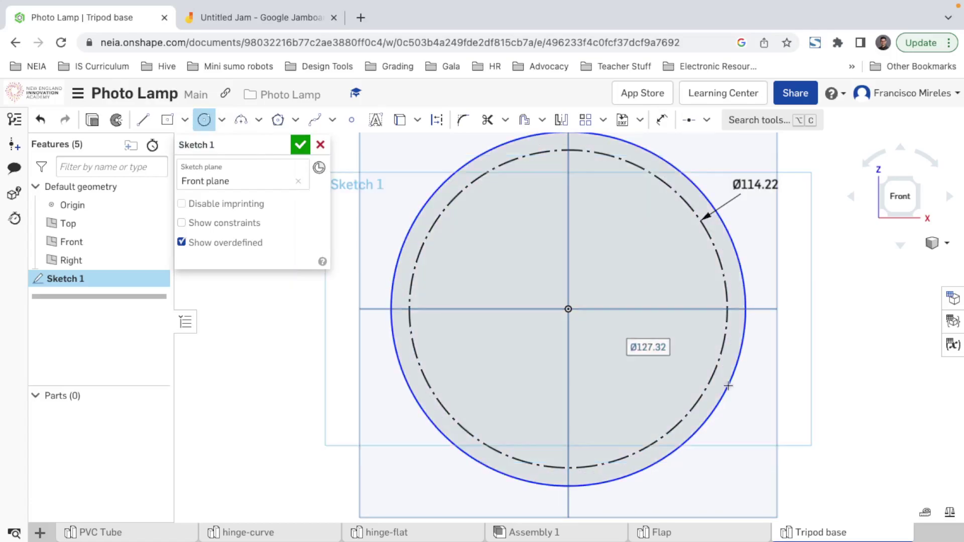
key(Escape)
click(739, 340)
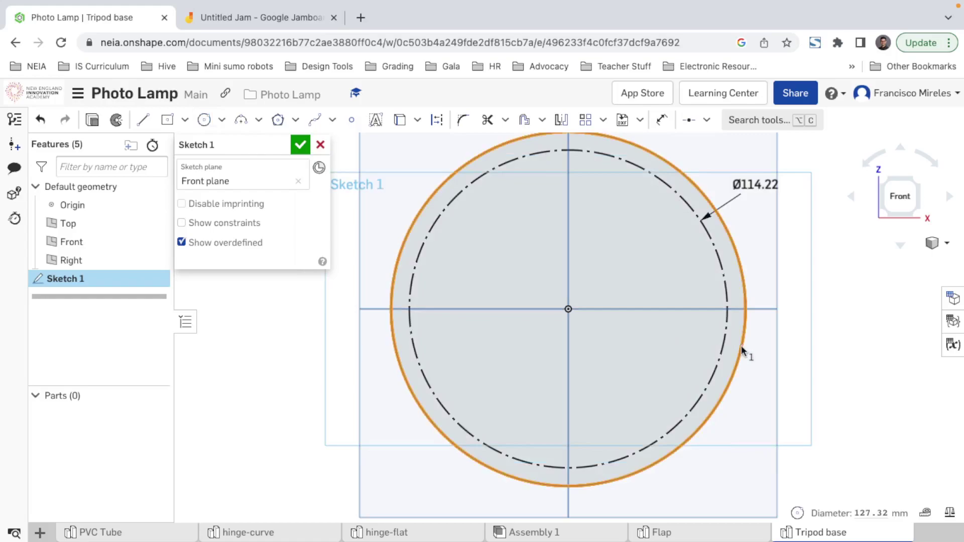
- Copy Sketch 1 from the hinge-curve Part Studio, then return to Tripod base and discard the open sketch edits
click(107, 533)
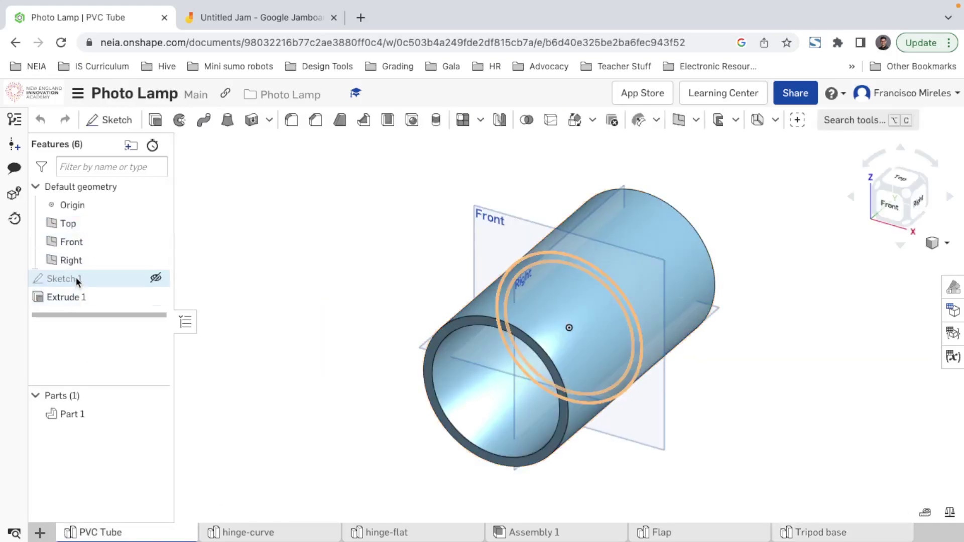
click(293, 531)
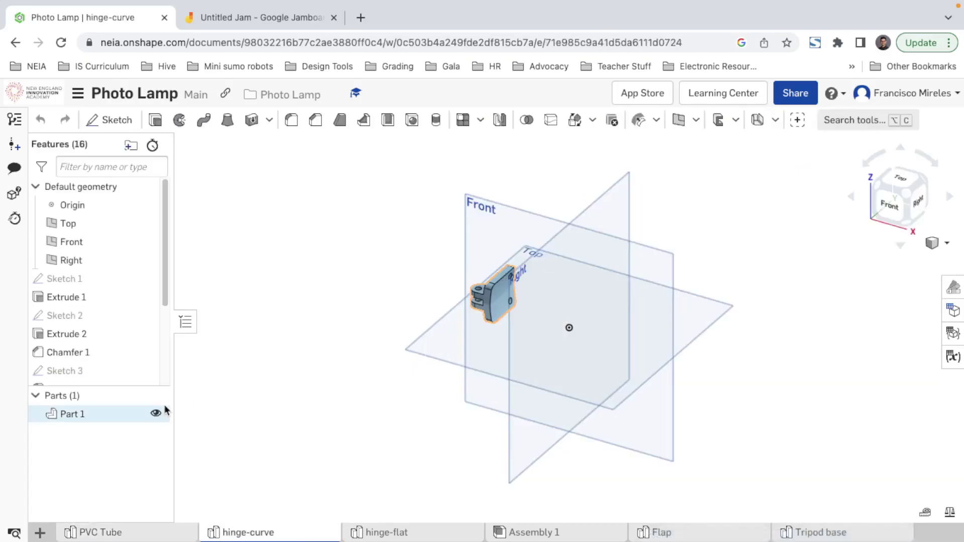
right_click(80, 273)
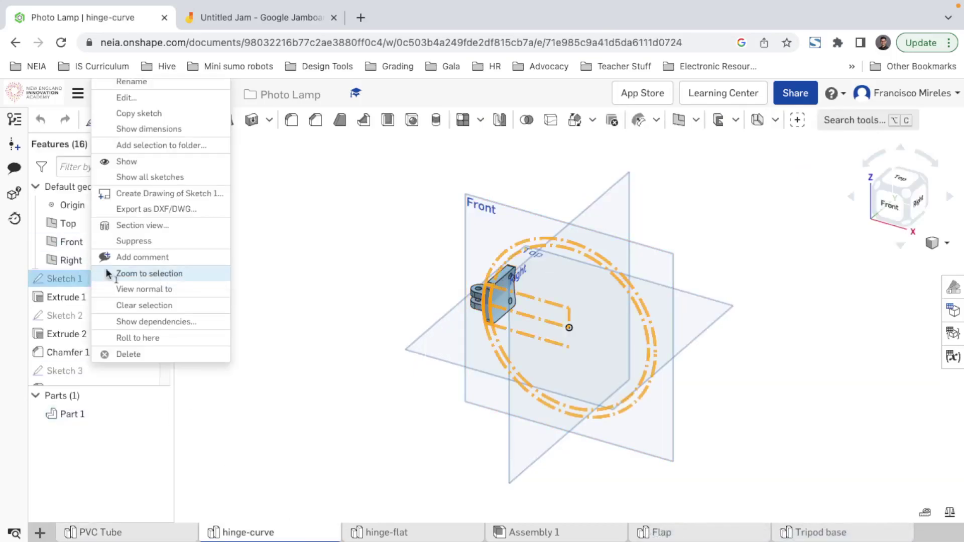
click(141, 119)
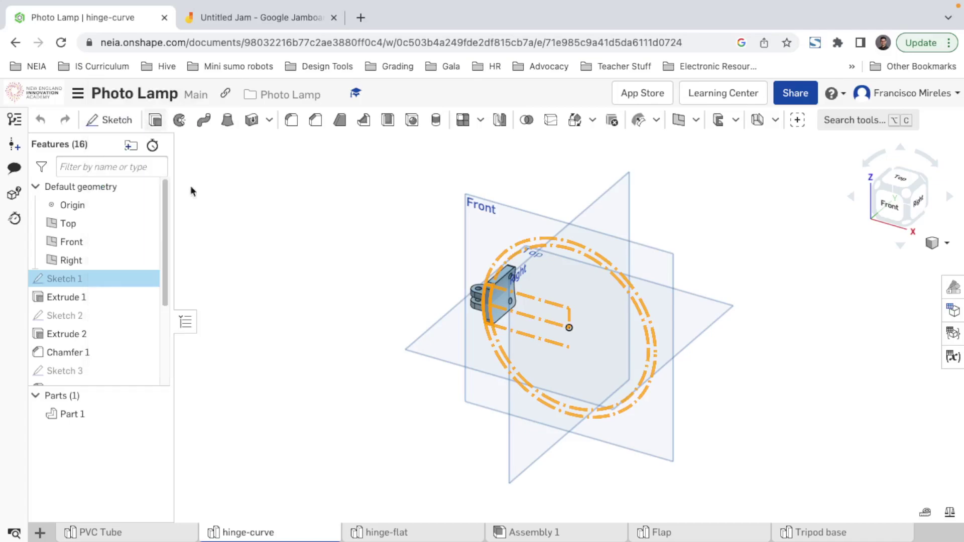
click(810, 536)
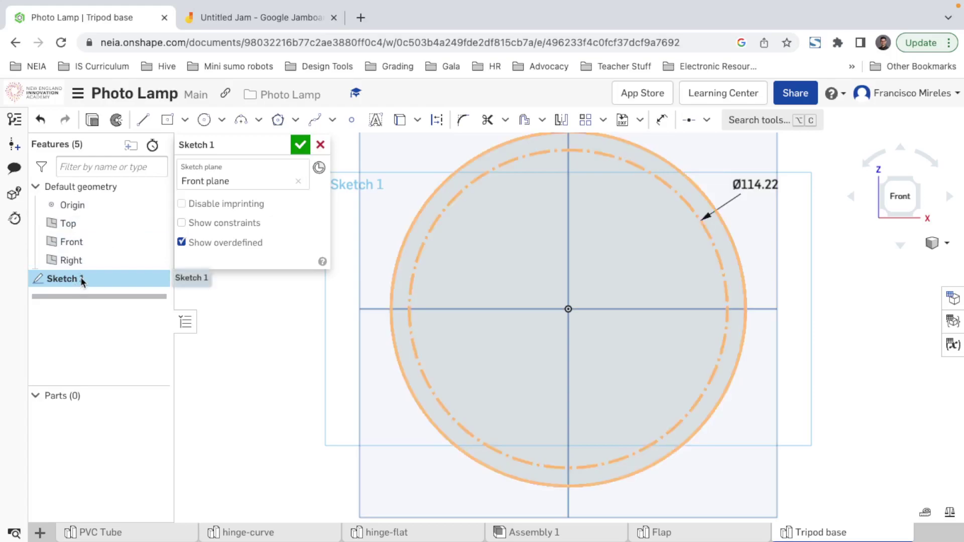
click(319, 145)
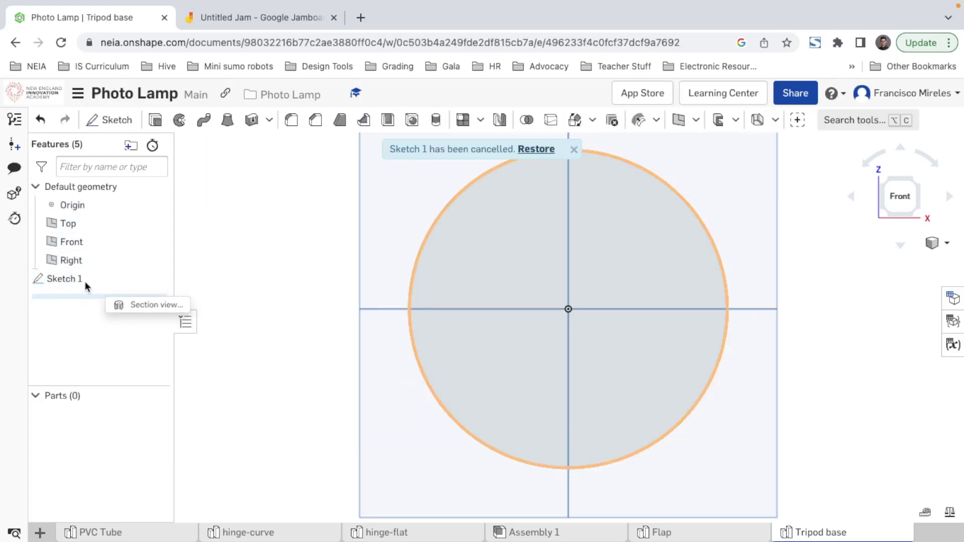
right_click(67, 280)
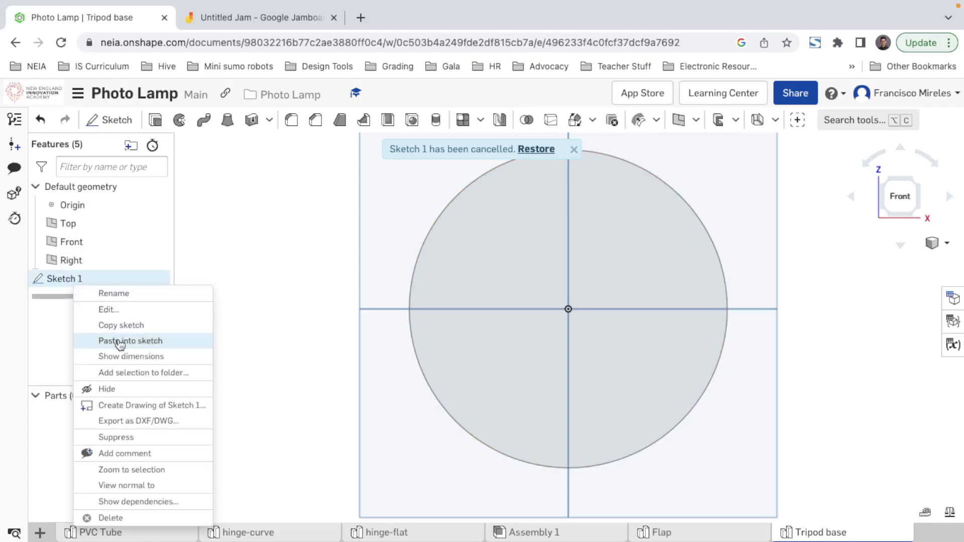
click(69, 298)
double_click(82, 276)
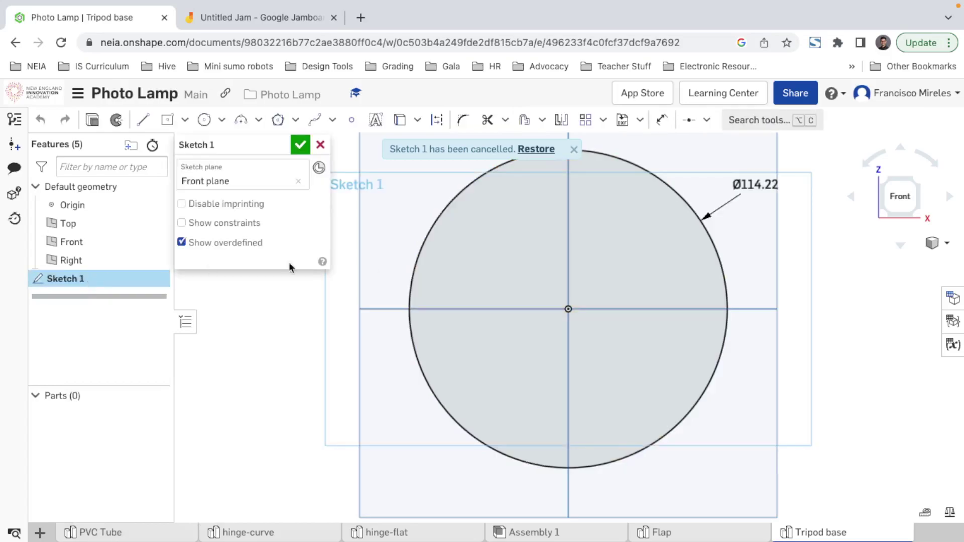
drag(749, 451, 633, 368)
key(Delete)
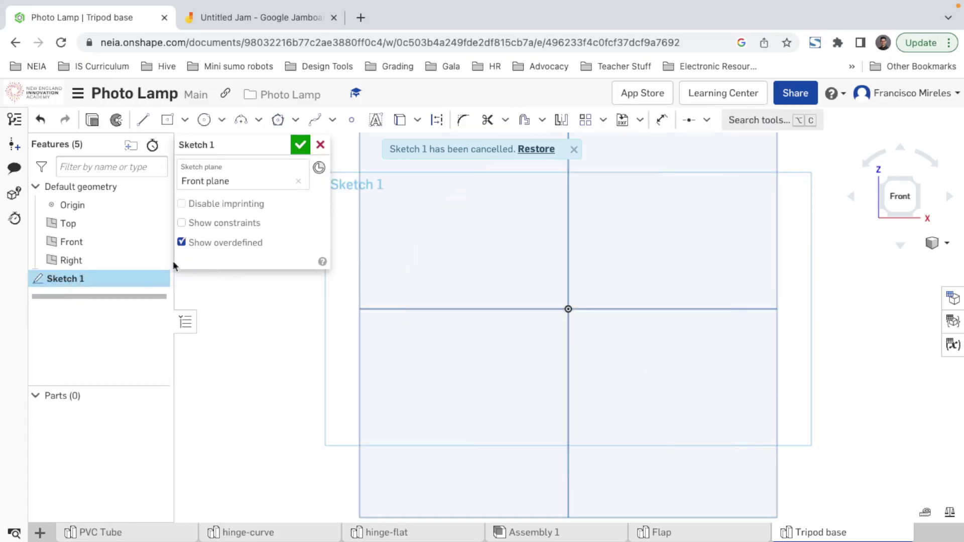
click(320, 144)
- Paste the copied hinge profile into Sketch 1 in place of the existing circle and move its centre onto the origin
right_click(78, 277)
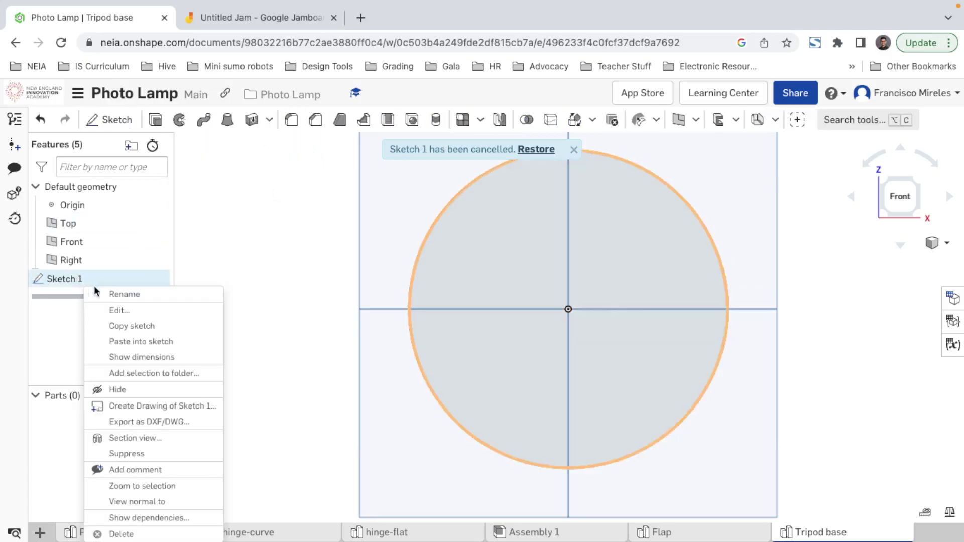
click(133, 342)
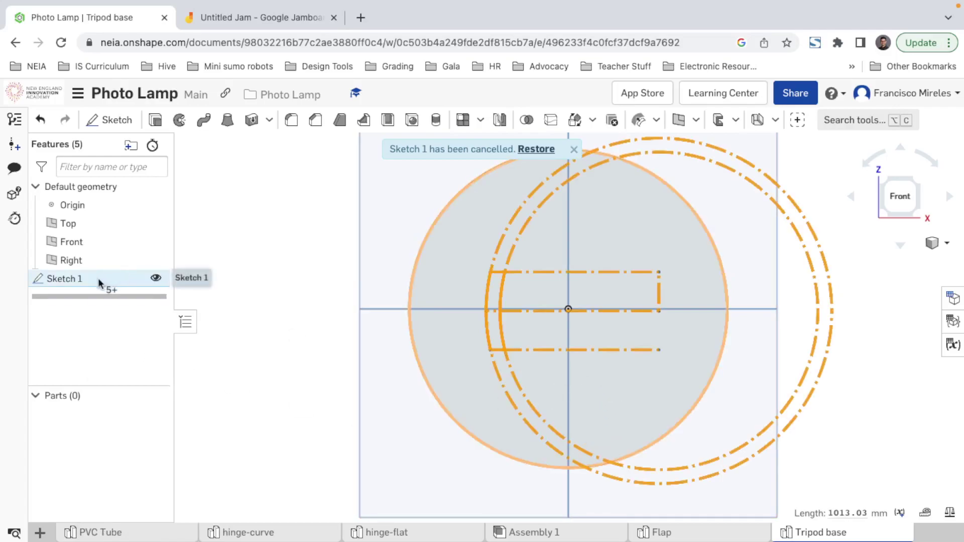
click(536, 149)
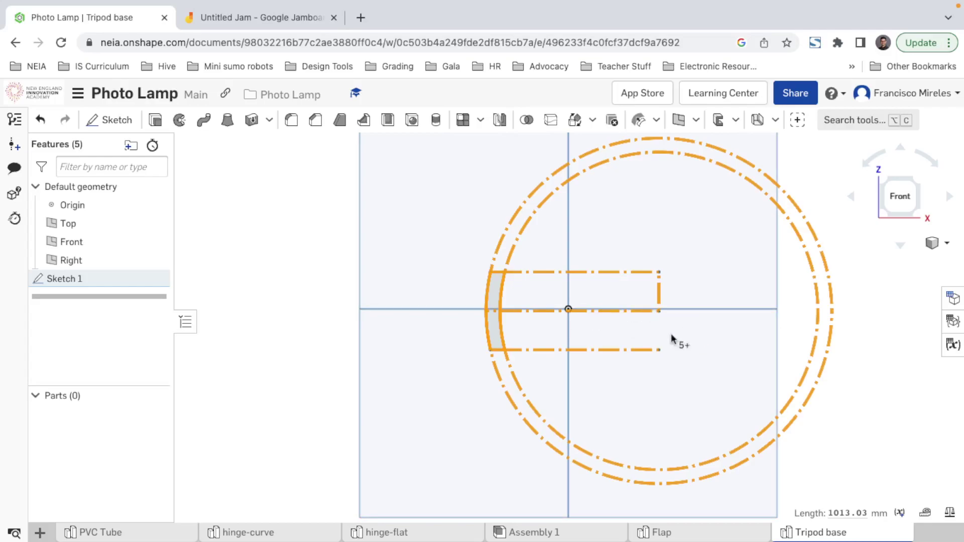
double_click(69, 282)
mouse_move(659, 310)
mouse_down()
mouse_move(591, 332)
mouse_move(567, 308)
mouse_up()
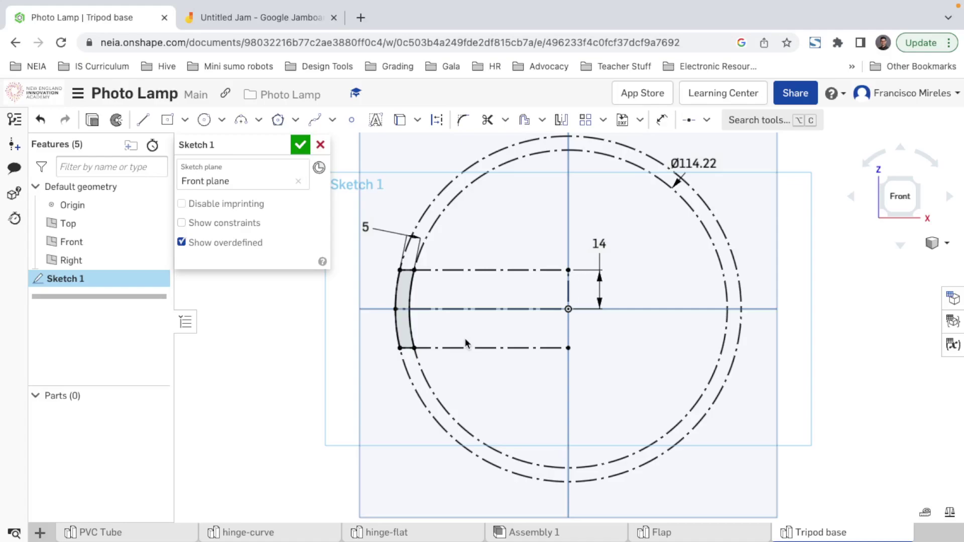
- Delete the three horizontal construction lines that run from the curved strip to the vertical centre line
double_click(599, 248)
click(570, 353)
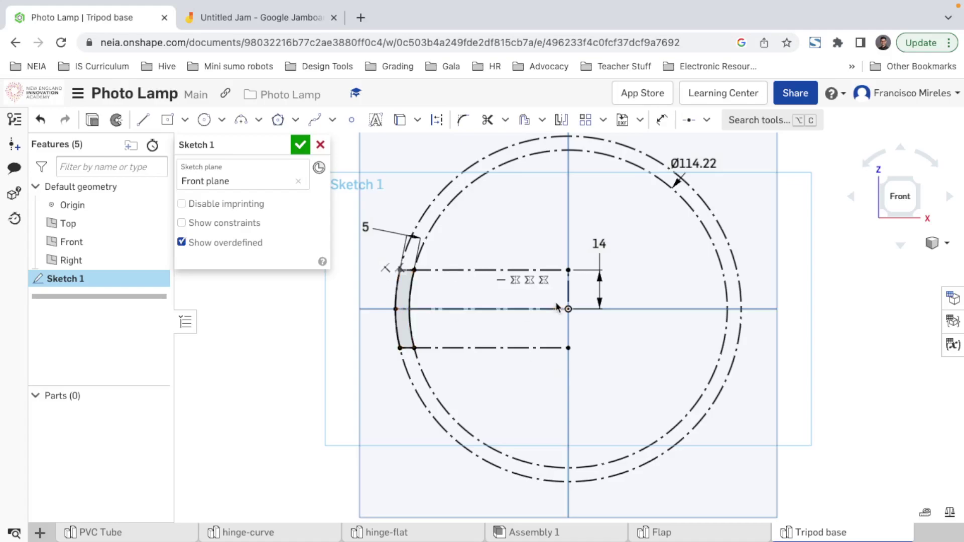
key(d)
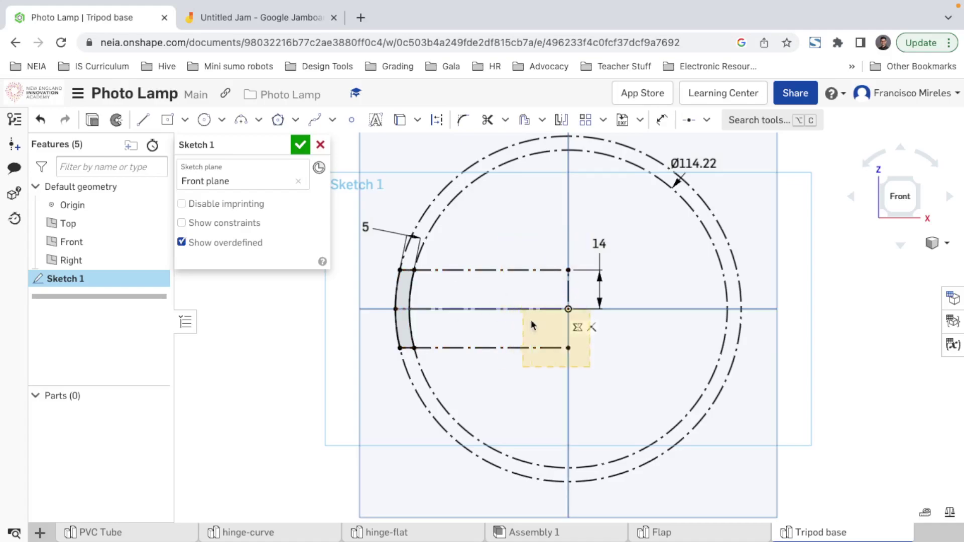
key(Escape)
drag(529, 372, 493, 242)
key(Delete)
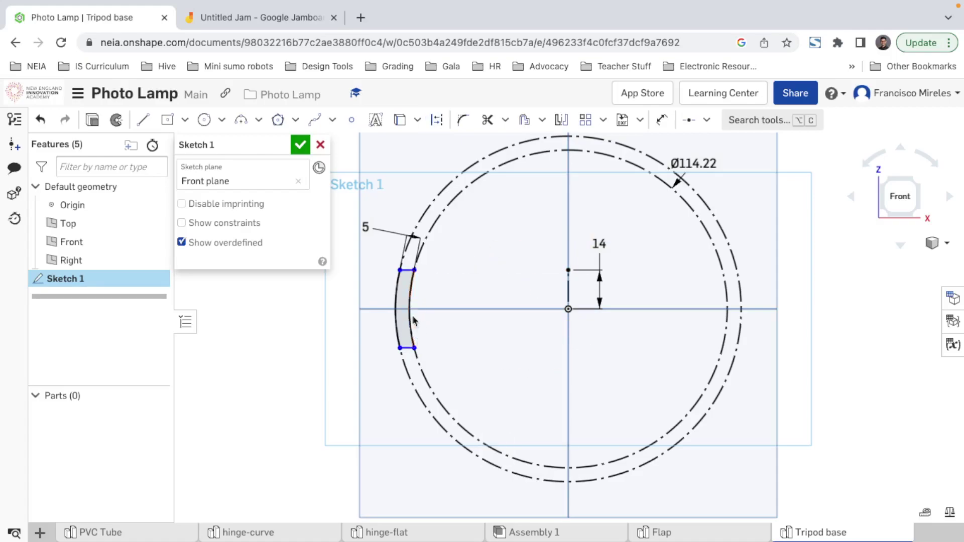
- Move both ends of the curved strip along the construction circles so that it spans the bottom of the ring
drag(409, 274, 412, 300)
drag(411, 359, 647, 448)
drag(401, 354, 652, 468)
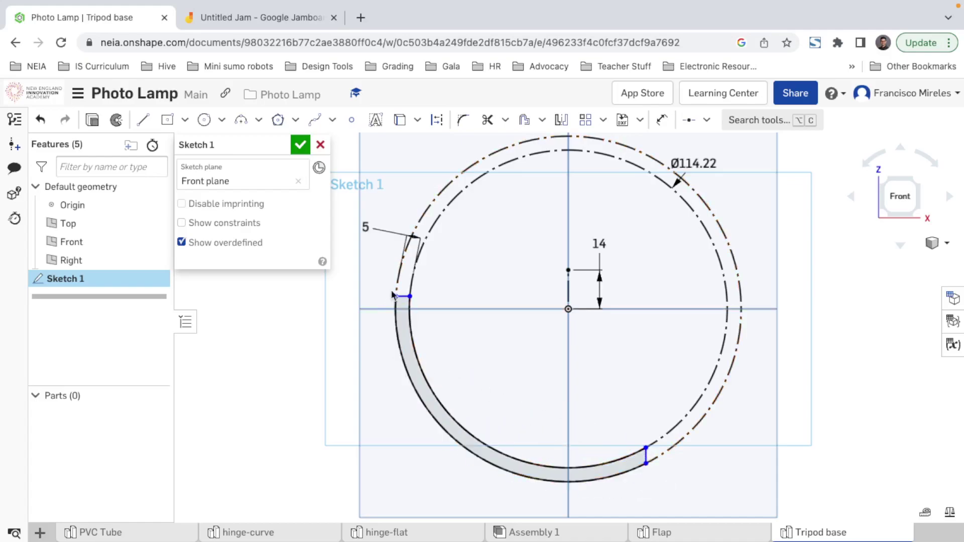
drag(398, 297, 517, 475)
drag(416, 305, 521, 444)
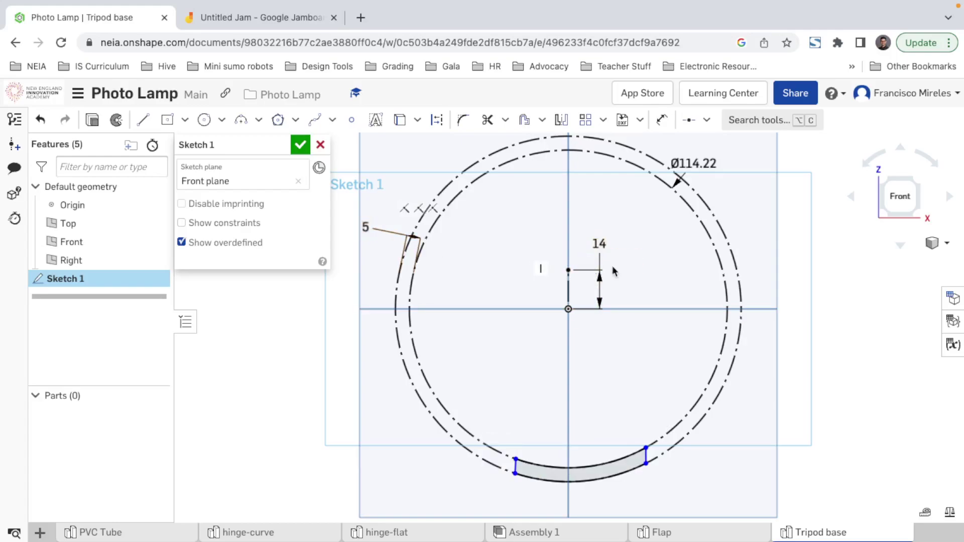
- Delete the 14 mm dimension and the short vertical construction line above the origin
key(Delete)
click(569, 285)
key(Delete)
- Draw a horizontal line about 18 mm leftwards from the origin, continued by a line about 54 mm down to the strip's inner left corner
click(437, 120)
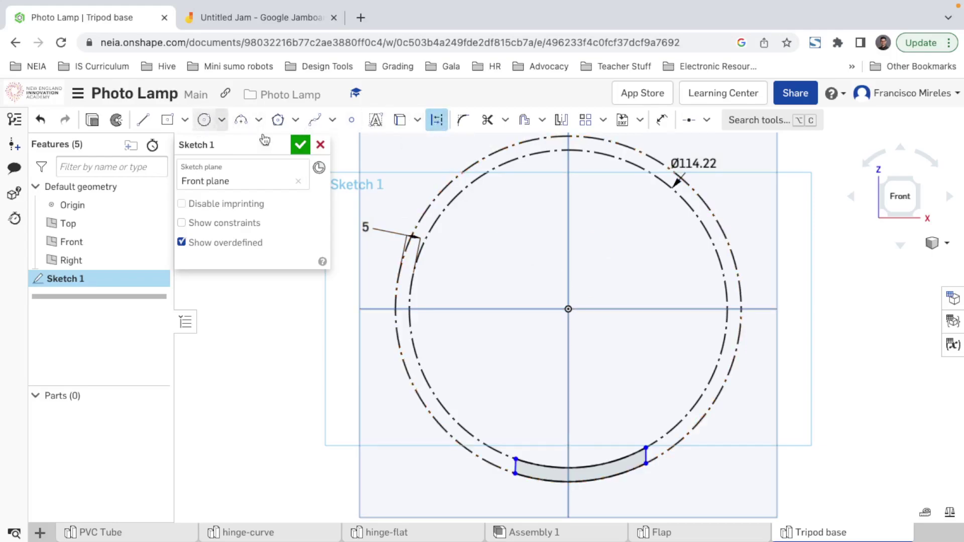
click(437, 120)
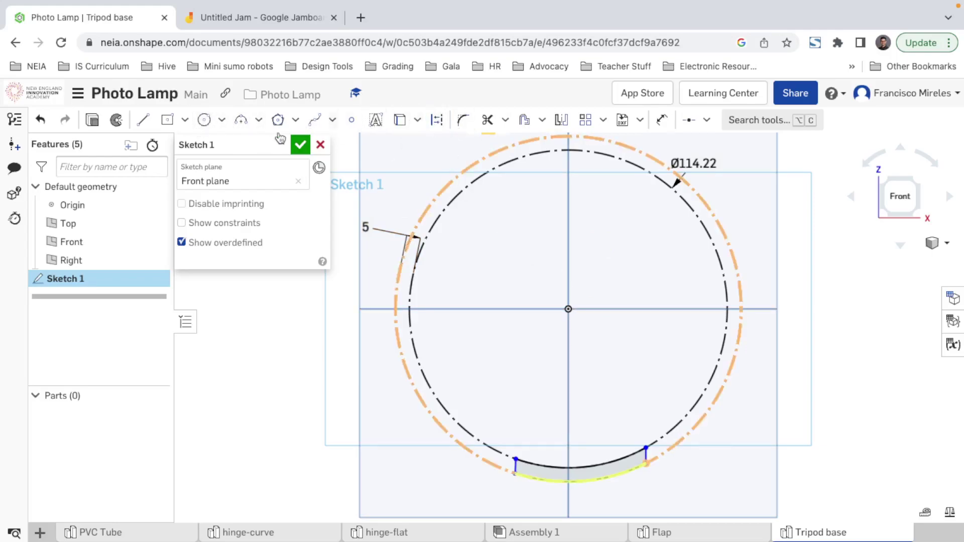
click(144, 123)
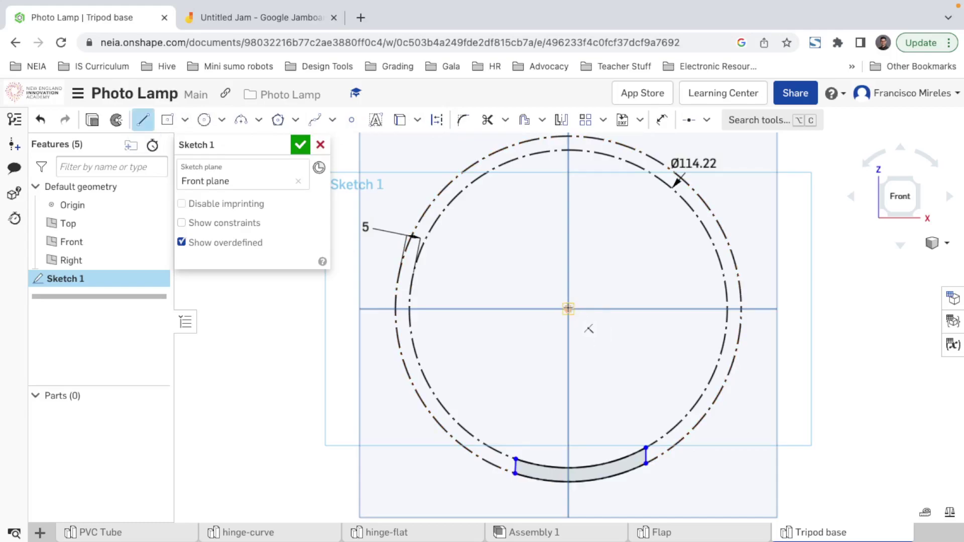
click(567, 308)
click(518, 309)
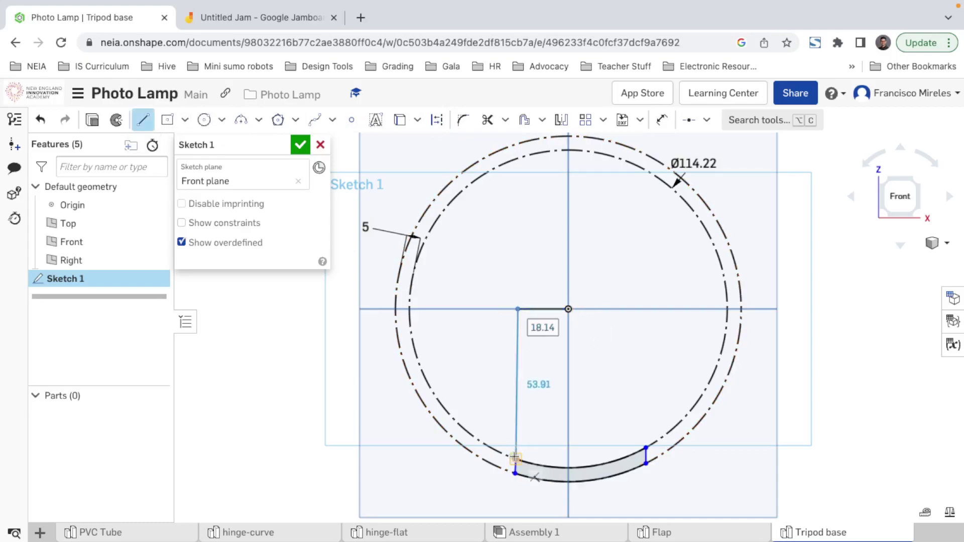
click(516, 460)
key(Escape)
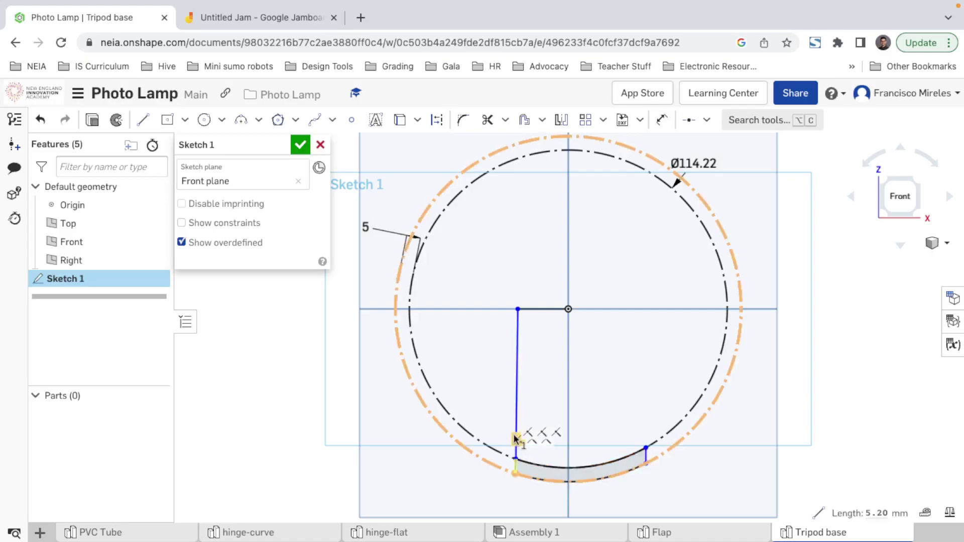
- Apply a Vertical constraint to the long left line and the short left end of the curved strip
click(518, 401)
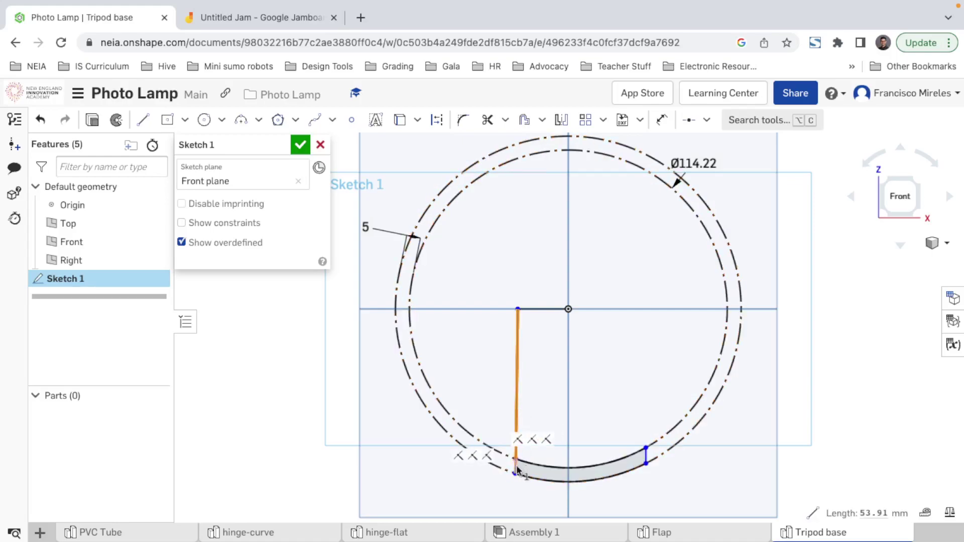
click(707, 120)
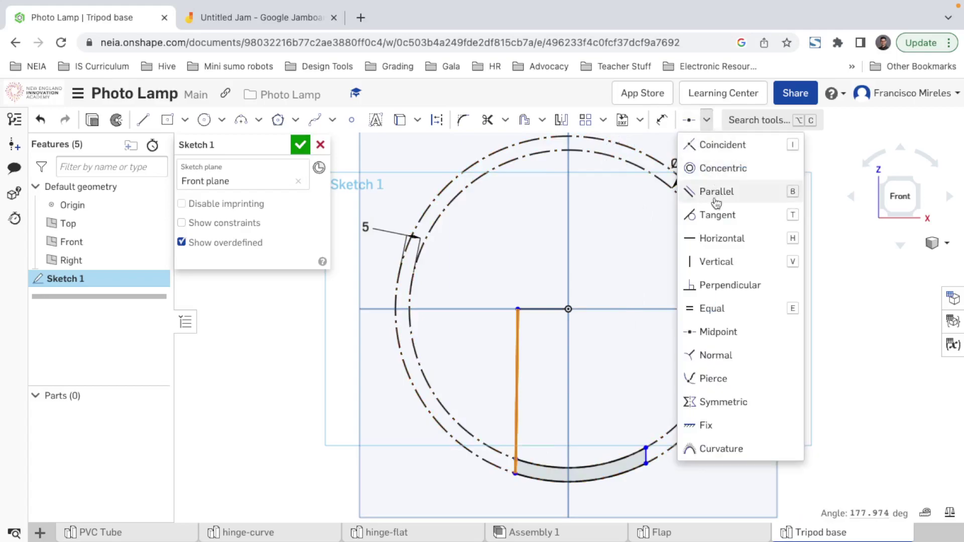
click(717, 271)
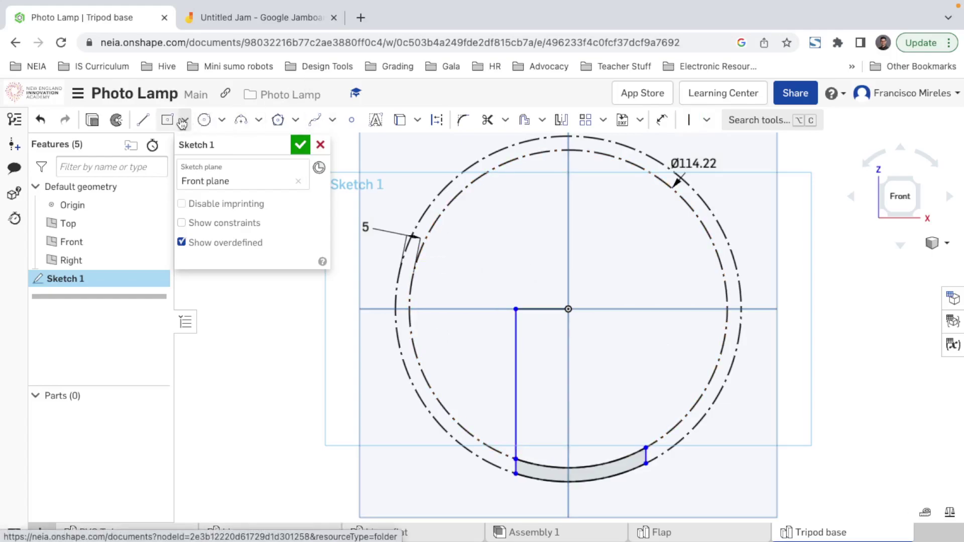
- Draw a vertical line about 62 mm long from the origin down to the strip's outer arc
click(143, 120)
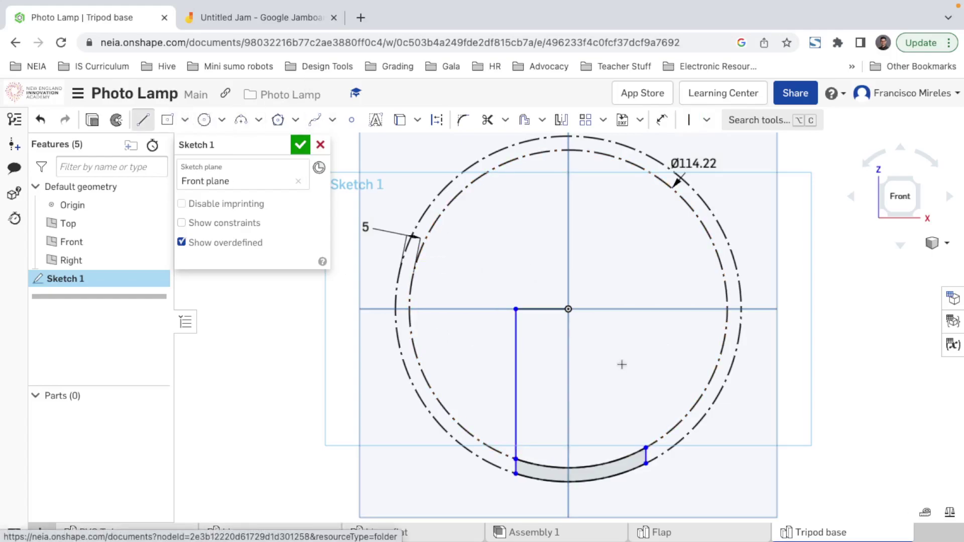
click(568, 309)
click(568, 482)
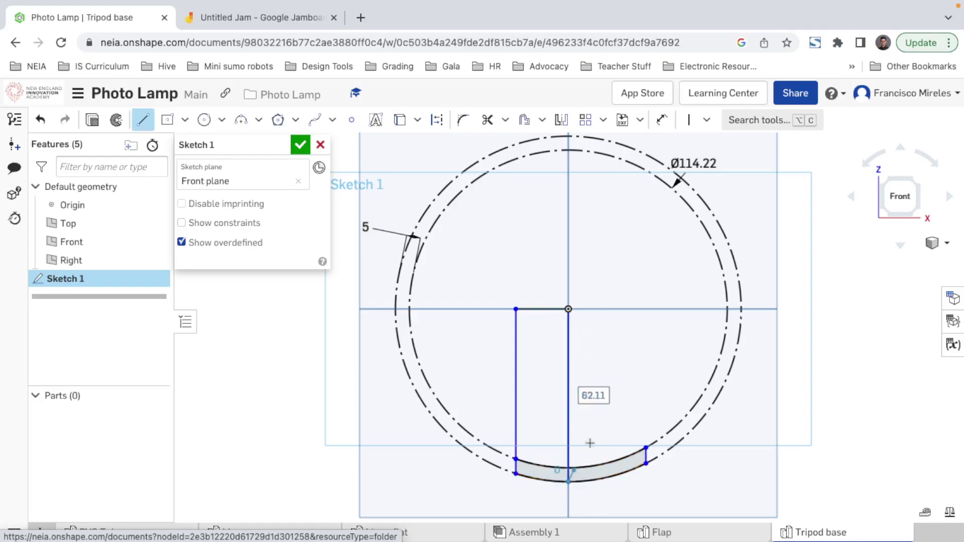
key(Escape)
- Convert the horizontal line and the two long vertical lines below the origin to construction geometry
mouse_move(588, 365)
mouse_down()
mouse_move(548, 308)
mouse_move(505, 299)
mouse_up()
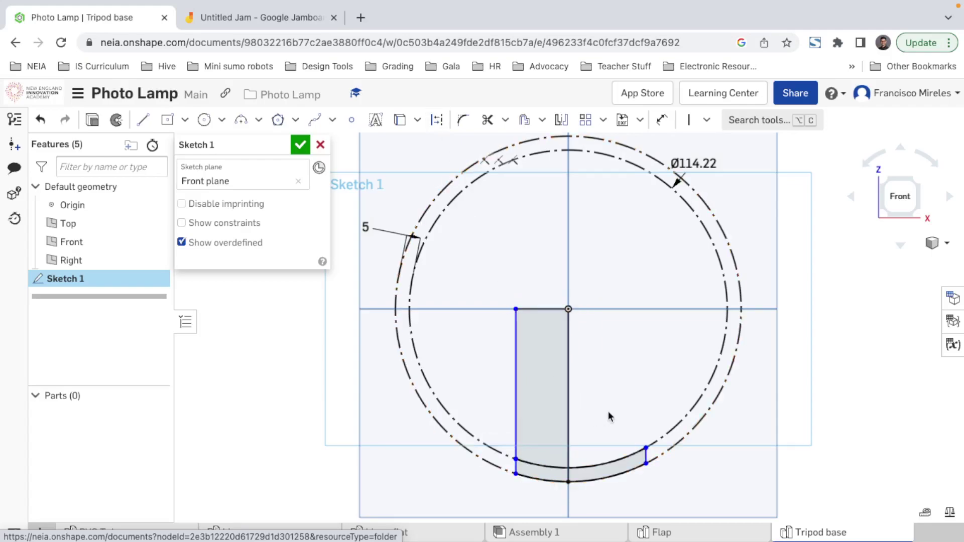
drag(597, 399, 477, 297)
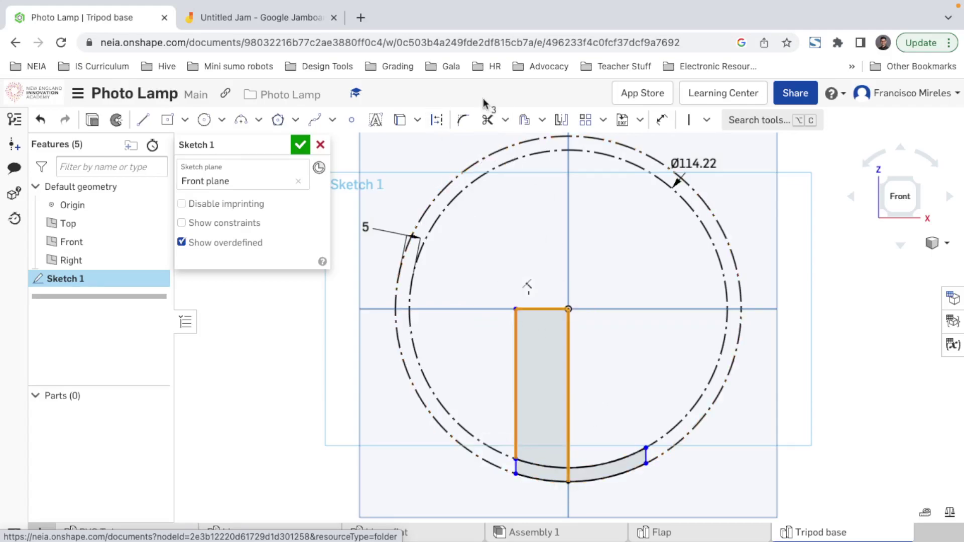
click(436, 122)
click(617, 338)
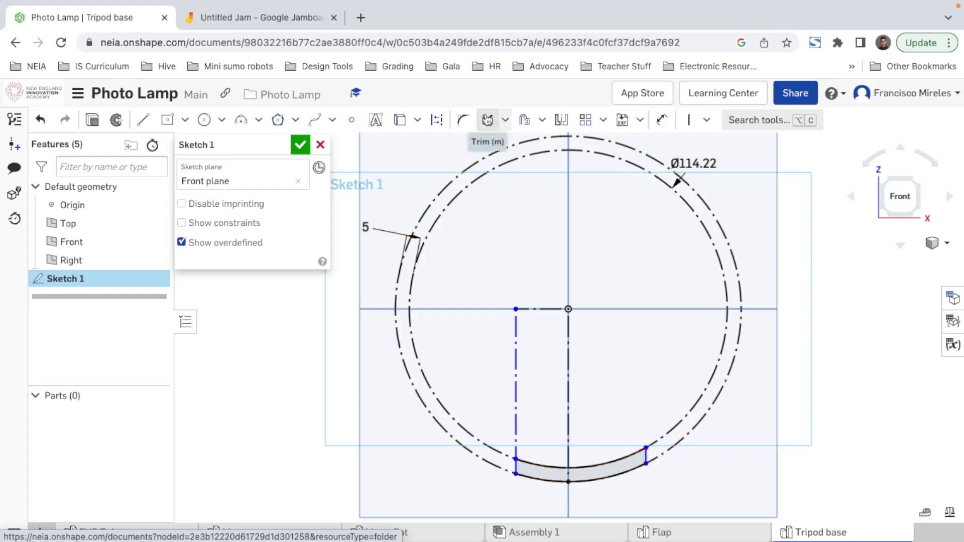
- Trim away the half of the curved strip to the right of the vertical centre line, including its end line
click(487, 120)
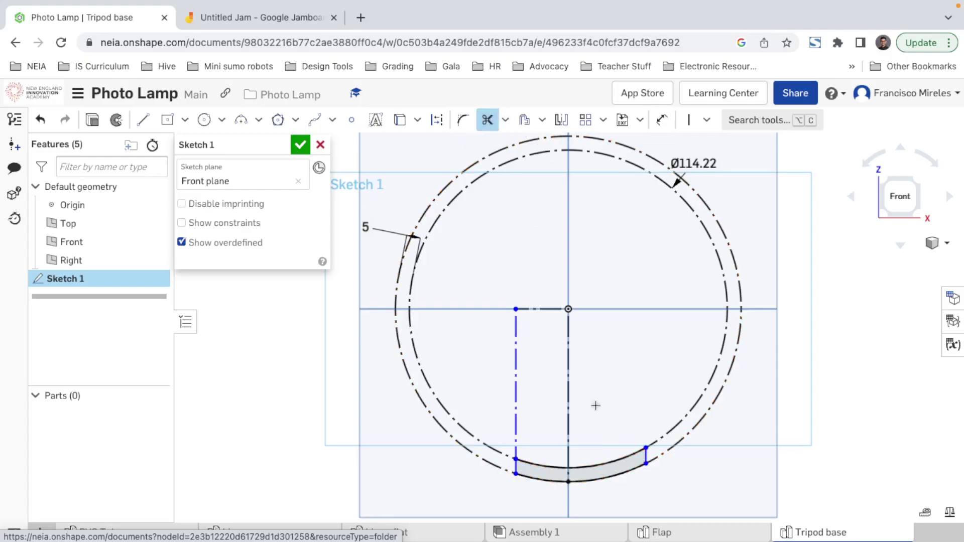
click(616, 465)
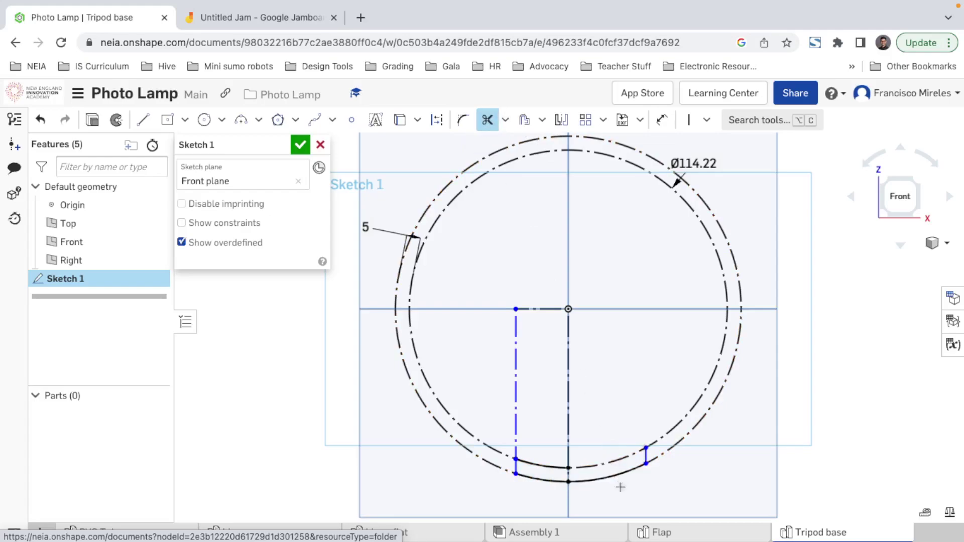
click(632, 469)
key(Escape)
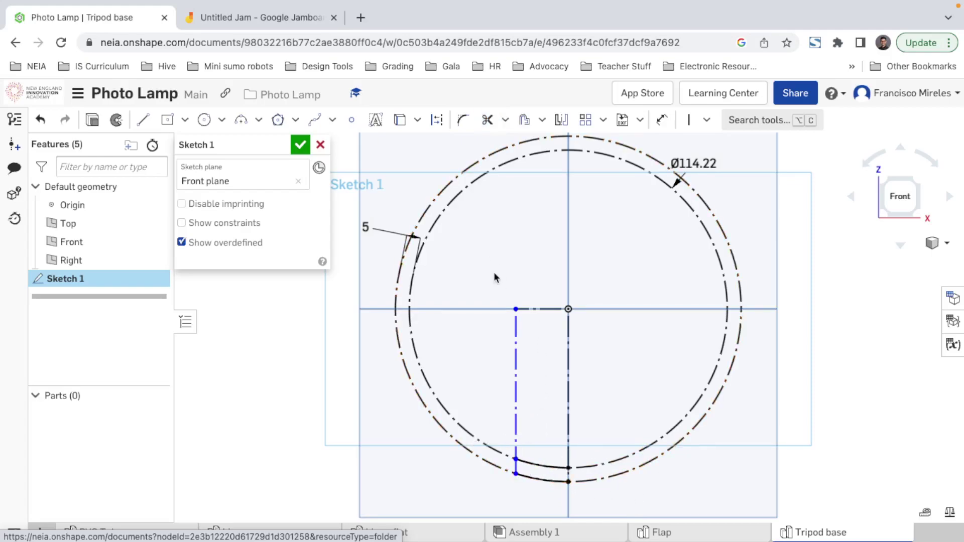
- Dimension the horizontal construction line to 25 mm
click(527, 309)
key(d)
click(473, 268)
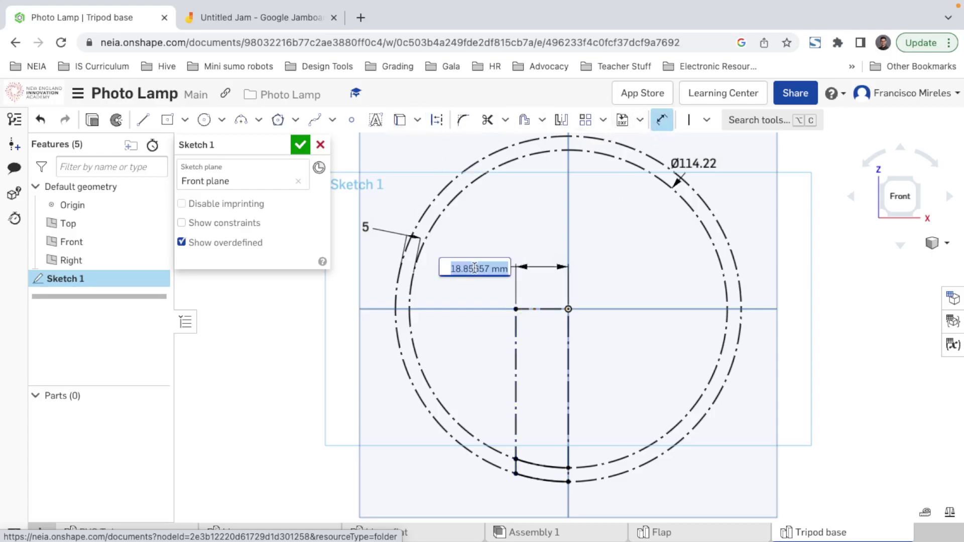
text(25)
key(Return)
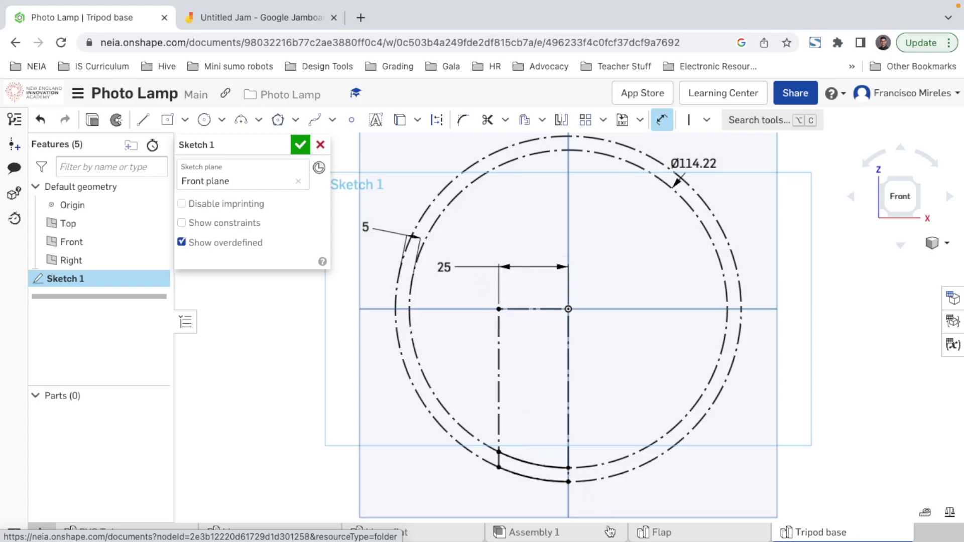
- Try to mirror the half strip's two arcs and left end line across the vertical centre line
scroll(570, 483, up, 3)
click(476, 464)
click(477, 442)
click(450, 444)
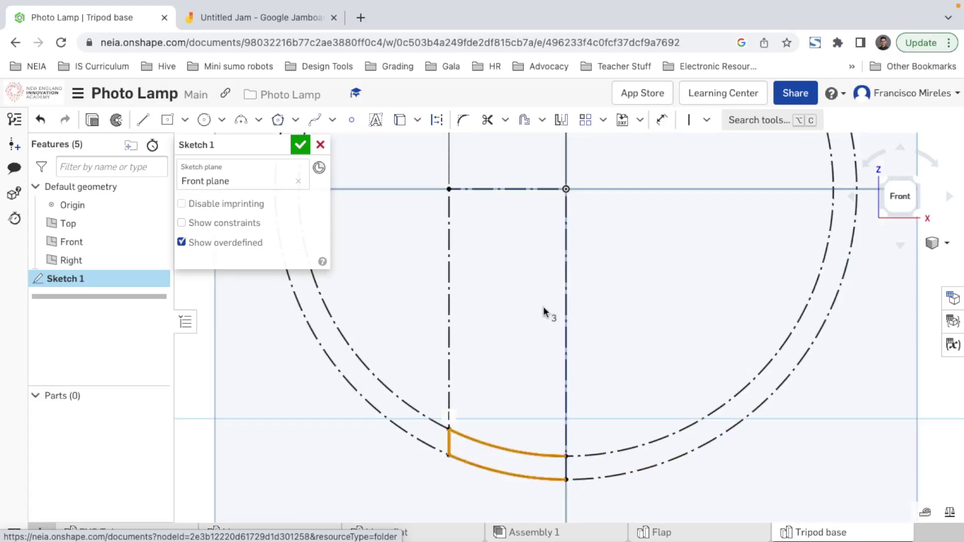
click(561, 120)
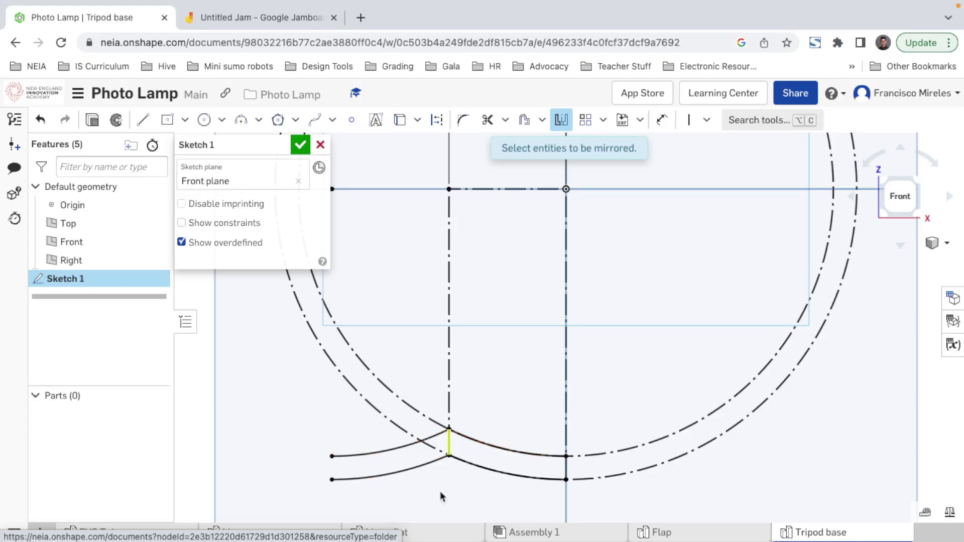
key(Escape)
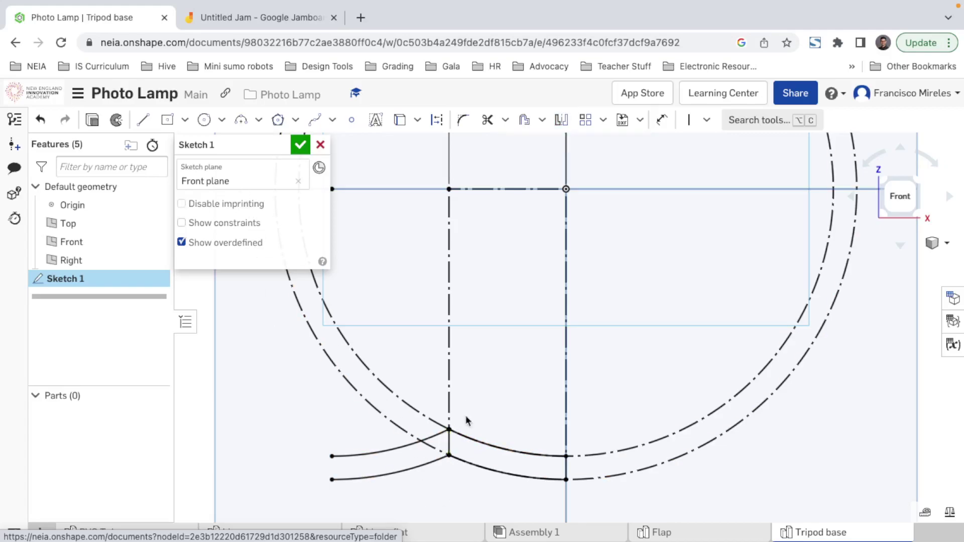
click(360, 467)
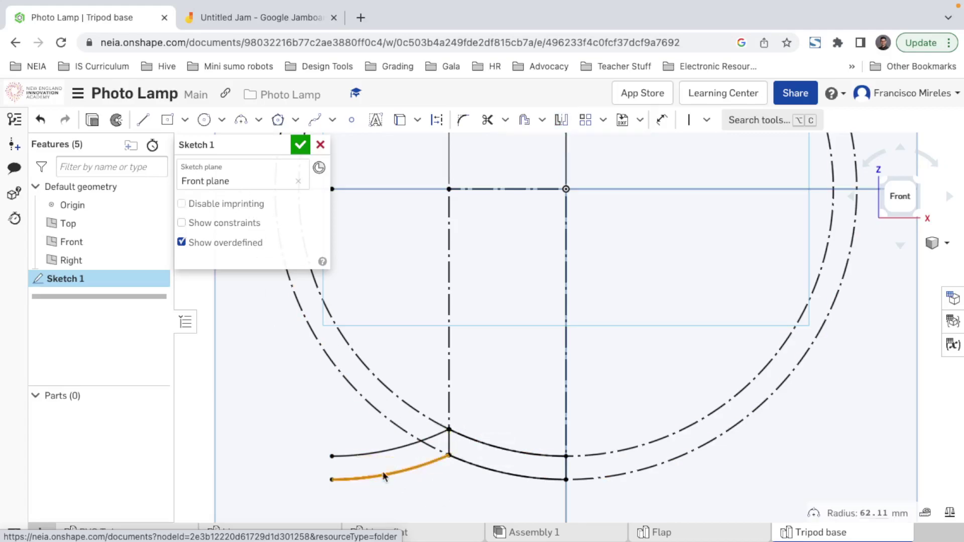
key(ctrl+z)
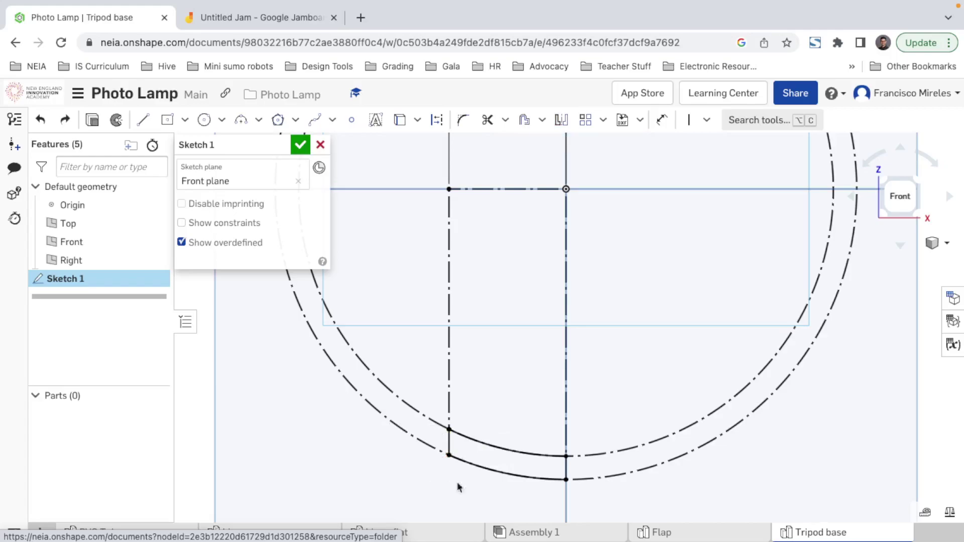
- Retry the mirror with the two arcs and short end line of the half strip, and undo the mirrored copy
click(566, 469)
click(448, 409)
key(Escape)
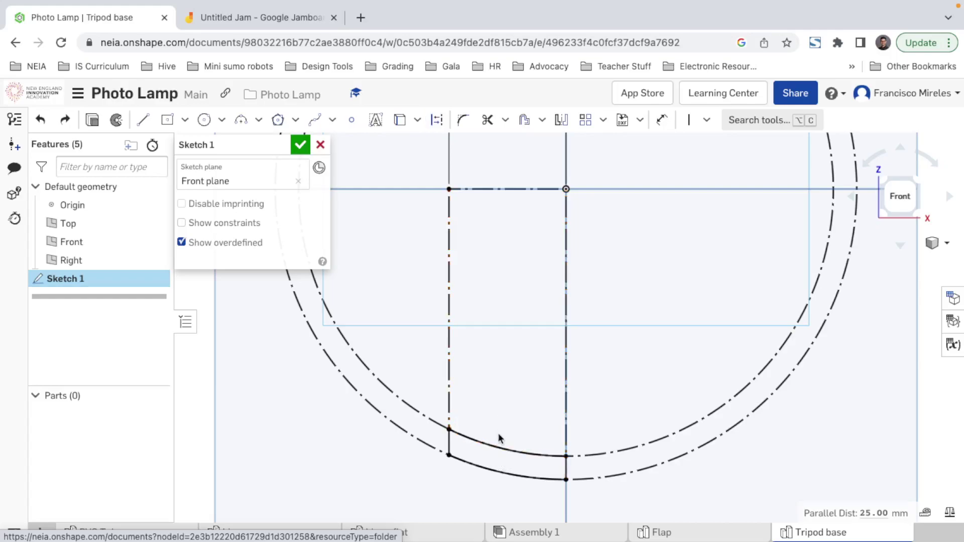
click(496, 468)
click(490, 446)
click(448, 442)
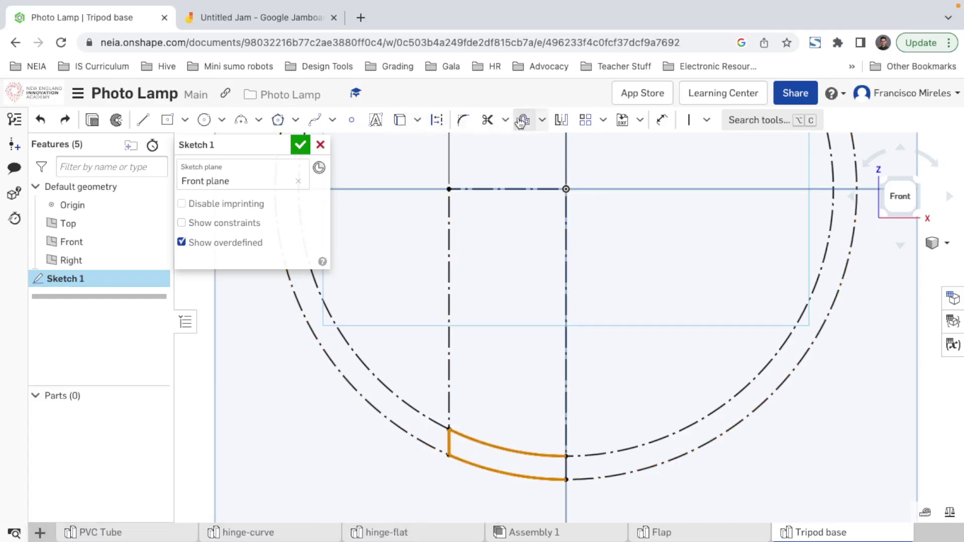
click(556, 121)
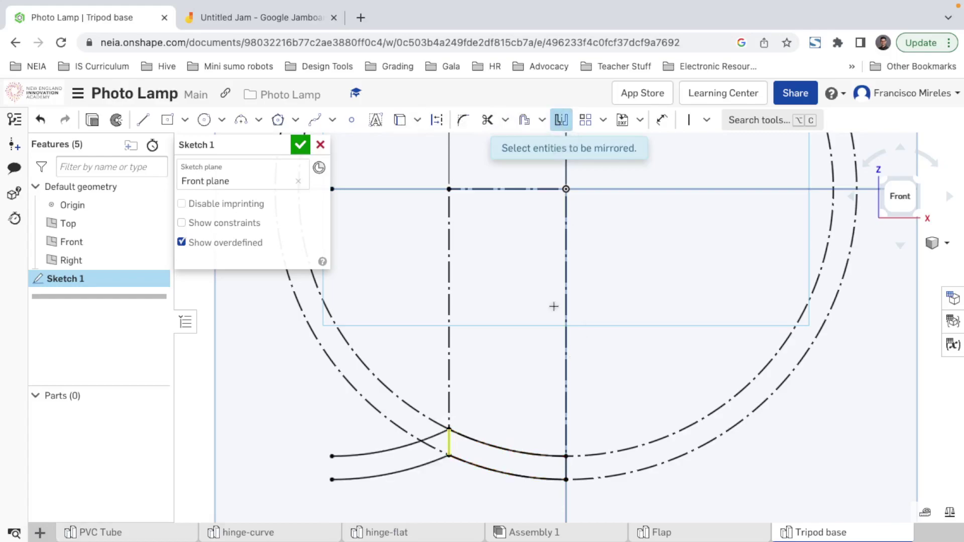
key(Escape)
key(ctrl+z)
click(448, 446)
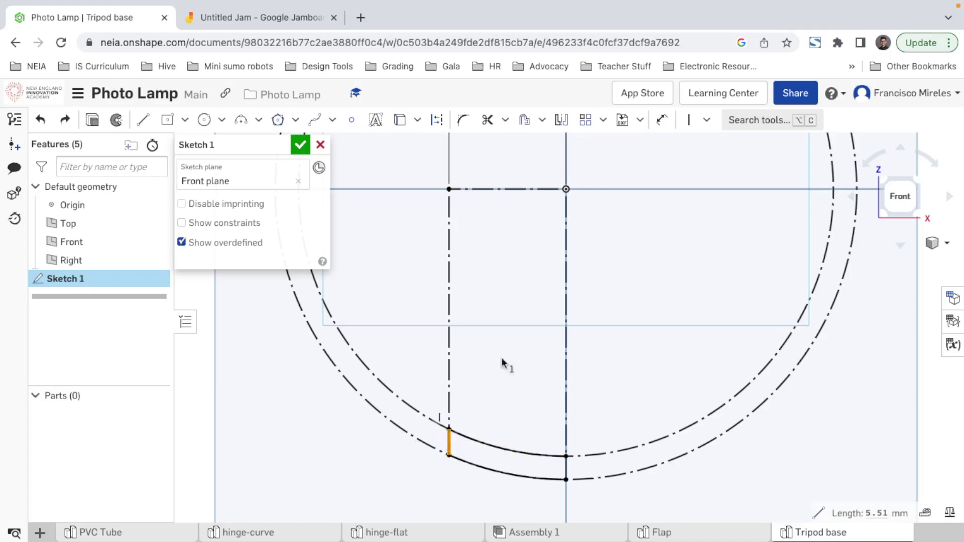
click(438, 121)
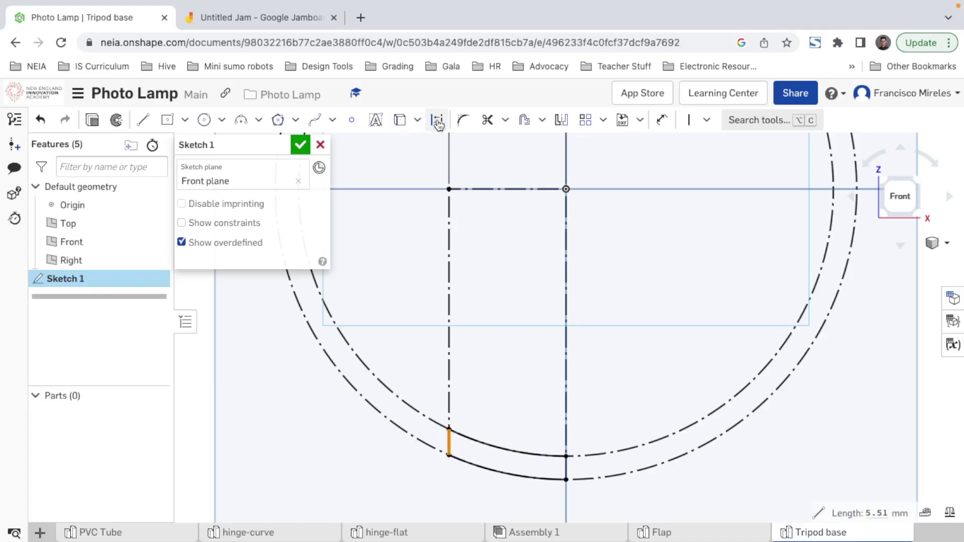
click(490, 444)
click(479, 473)
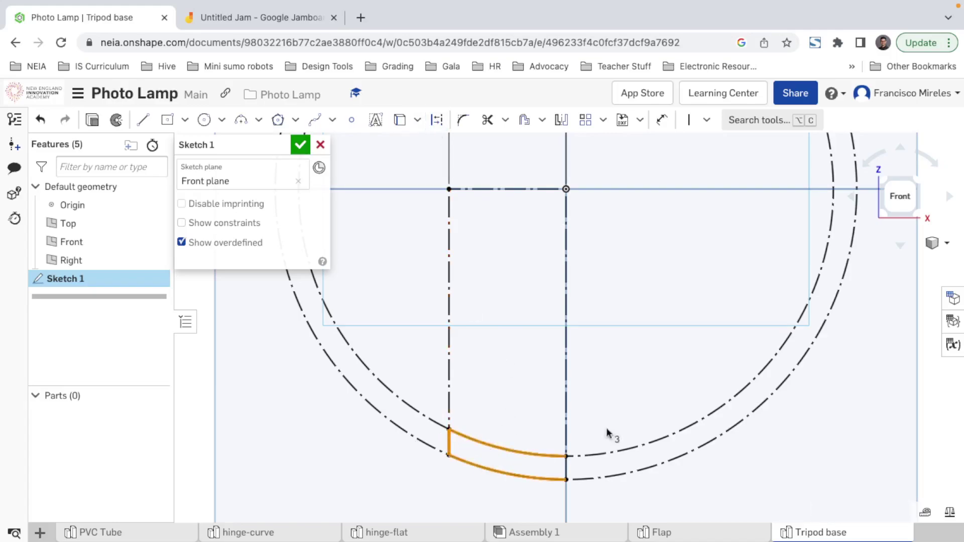
click(580, 474)
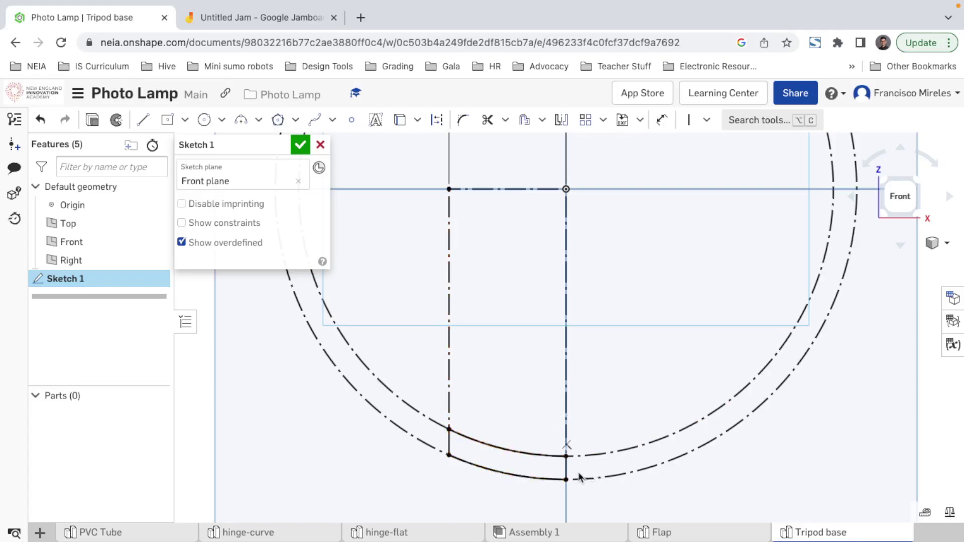
- Replace the vertical centre line with a construction line about 57 mm long from the origin to the lower end of the inner arc
click(566, 467)
key(Escape)
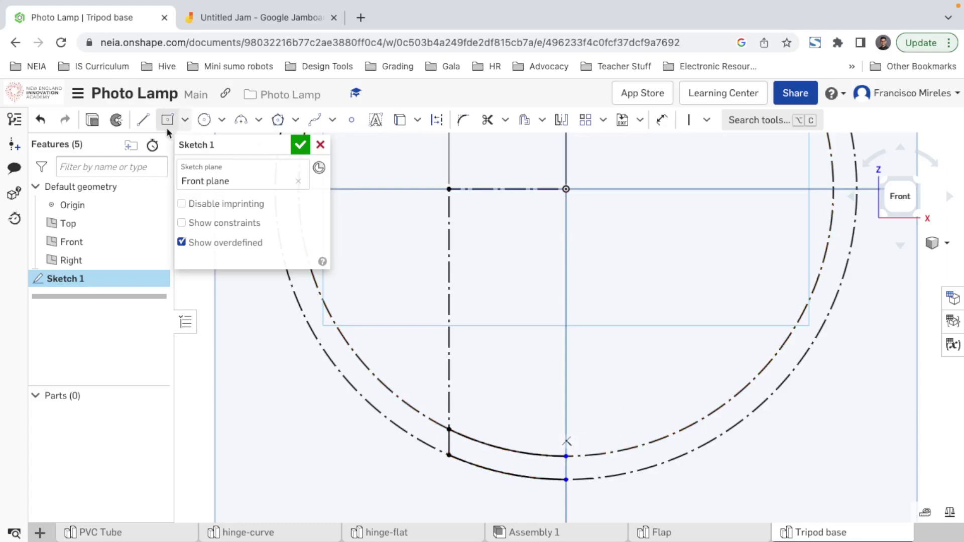
click(143, 119)
click(565, 189)
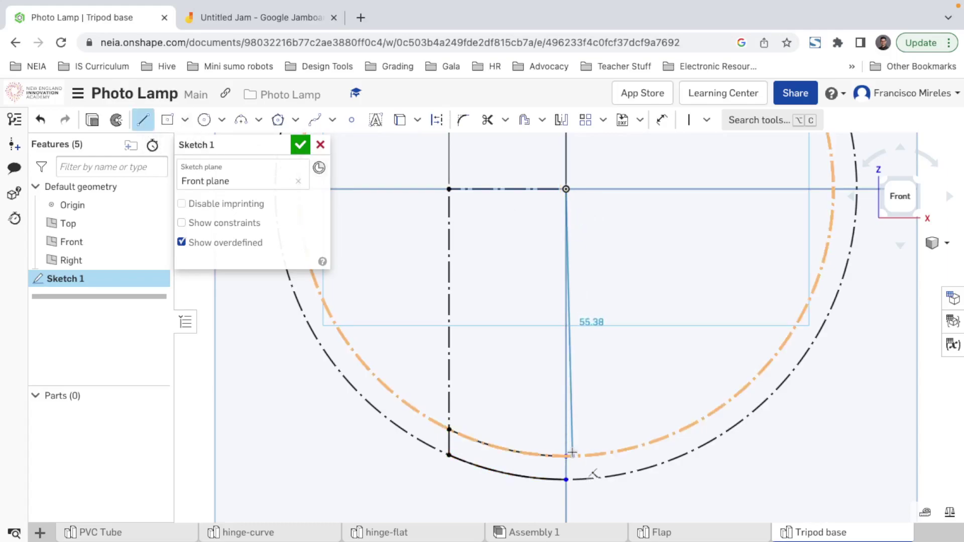
click(566, 456)
key(Escape)
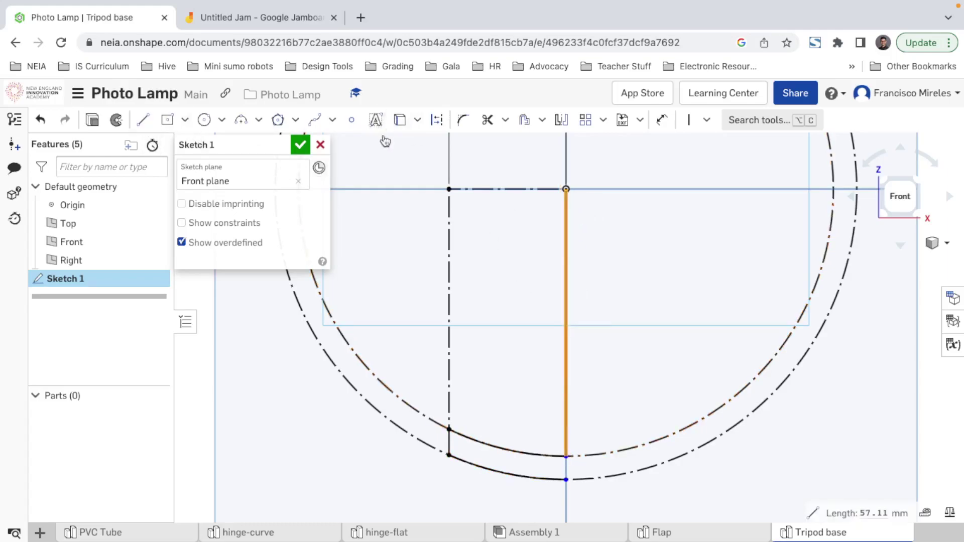
click(437, 119)
key(Escape)
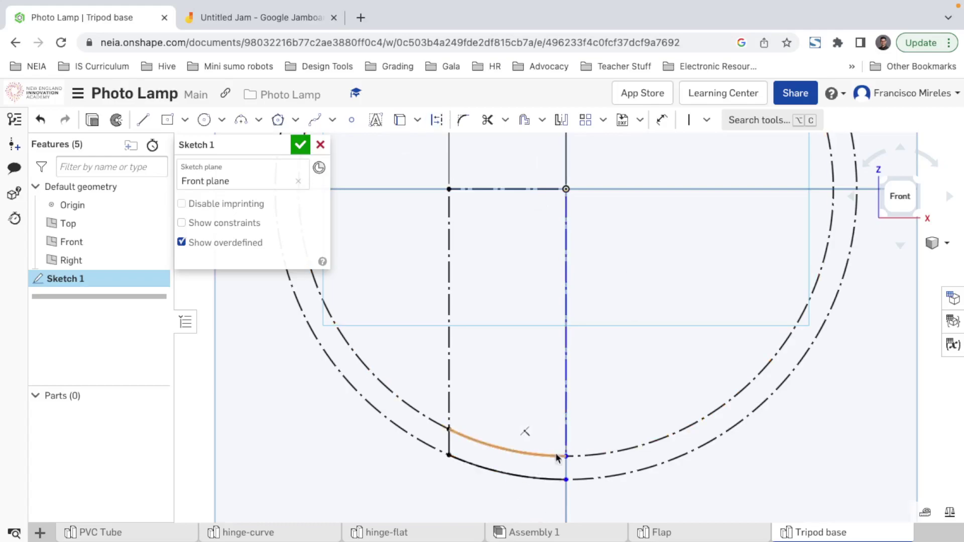
click(567, 417)
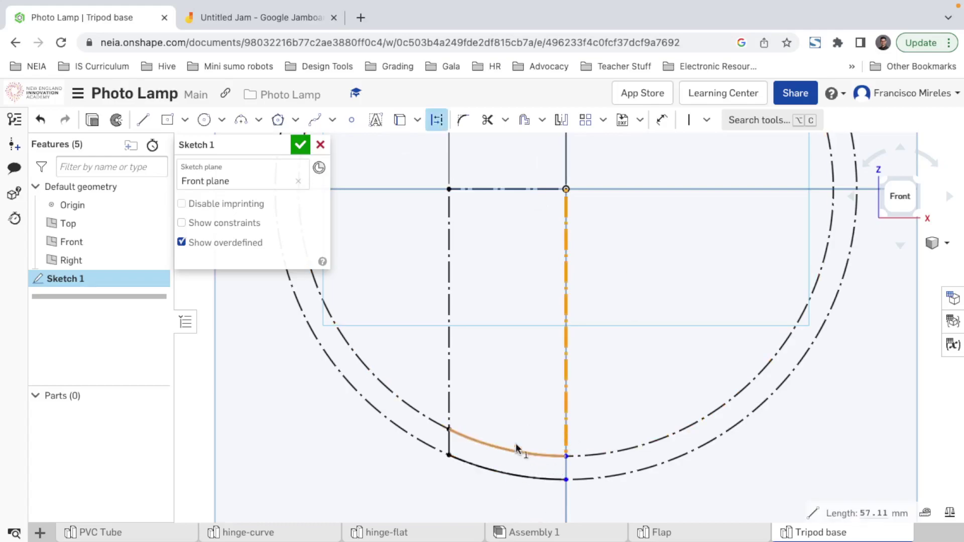
- Apply a vertical constraint to the construction line running from the origin to the inner arc's lower end
key(Escape)
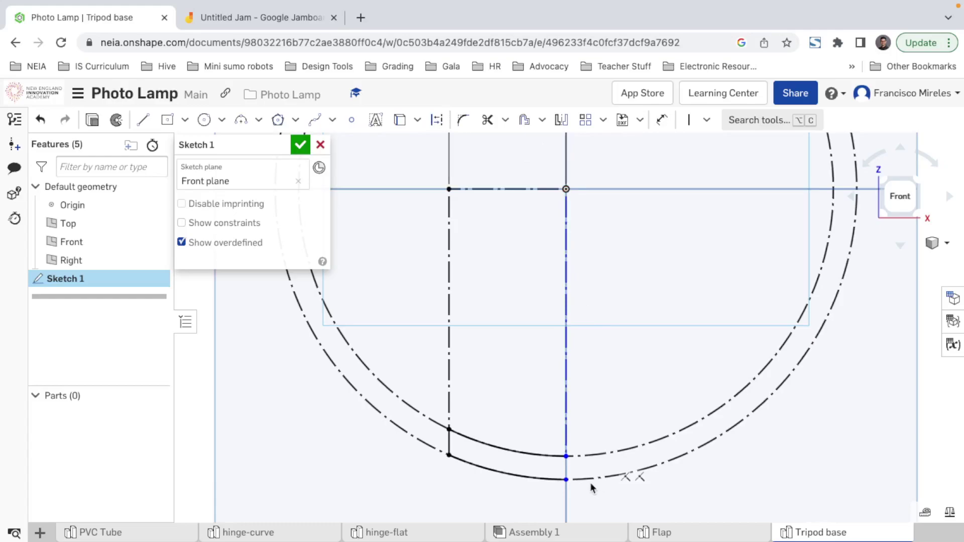
mouse_move(568, 456)
mouse_down()
mouse_move(609, 446)
mouse_move(559, 453)
mouse_up()
click(689, 119)
key(Escape)
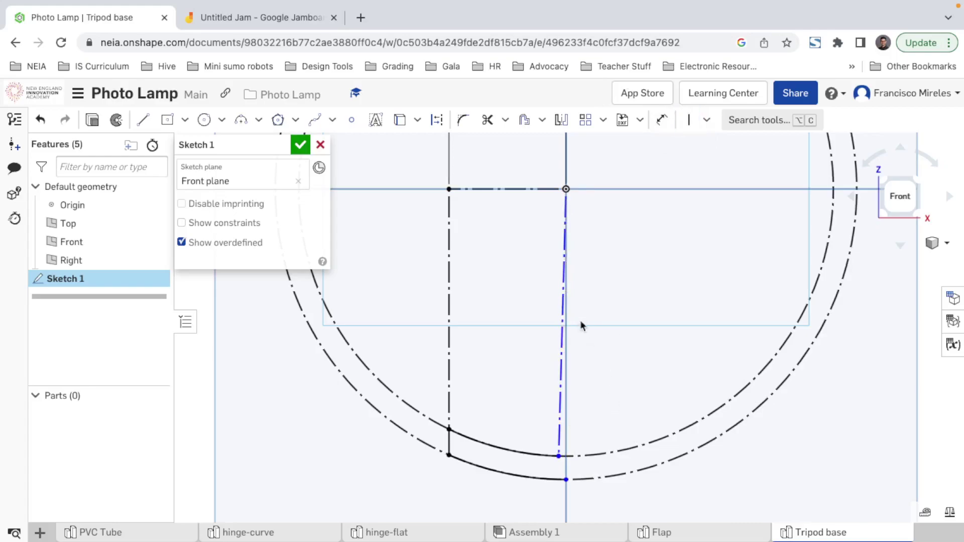
click(562, 329)
click(690, 120)
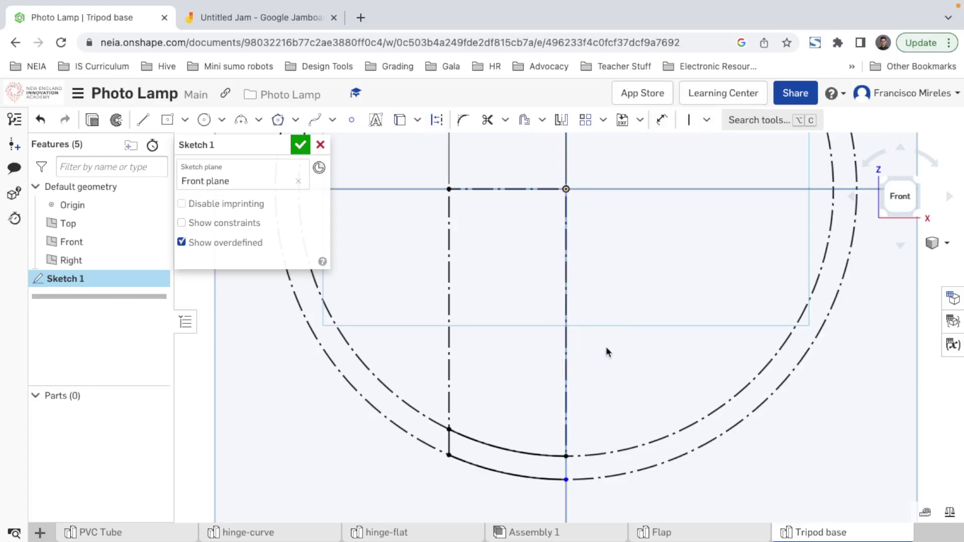
- Constrain the outer arc's lower endpoint to line up with the vertical centre line
click(535, 455)
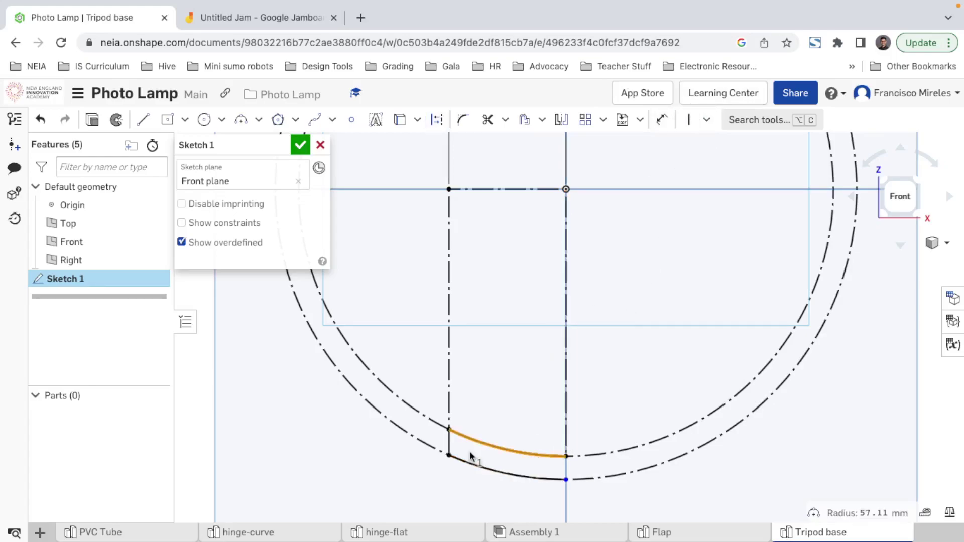
click(574, 495)
drag(591, 497, 567, 491)
click(610, 509)
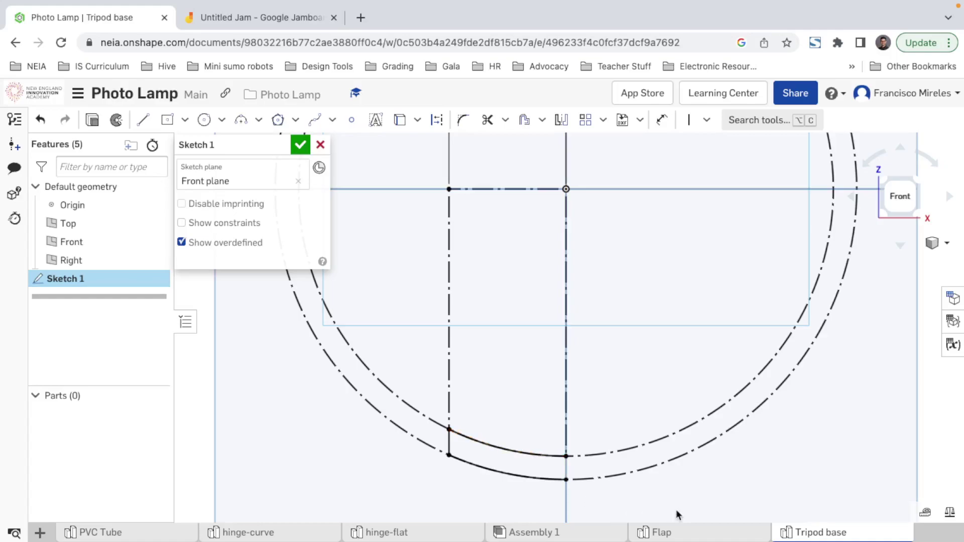
- Mirror the half strip's two arcs and short end line across the vertical centre line and finish the sketch
click(448, 444)
click(481, 442)
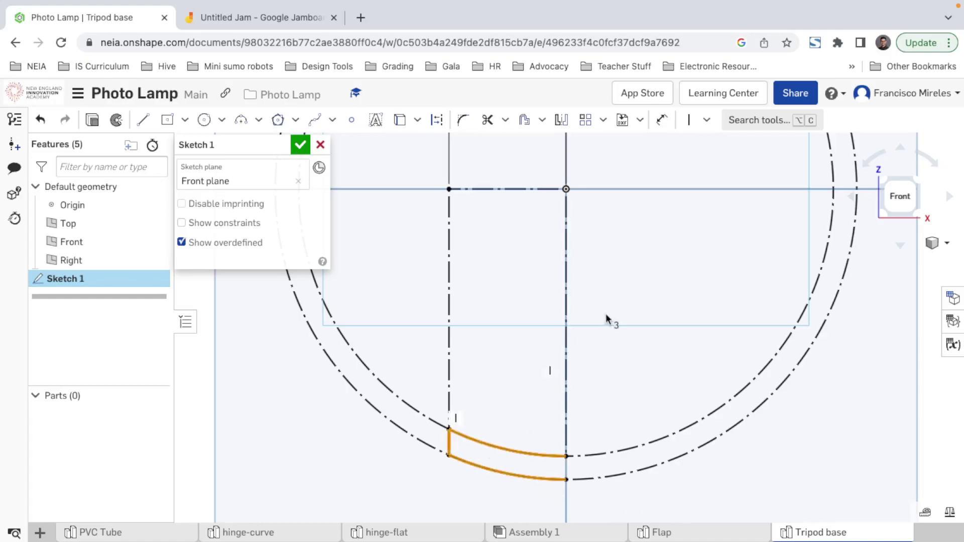
click(570, 360)
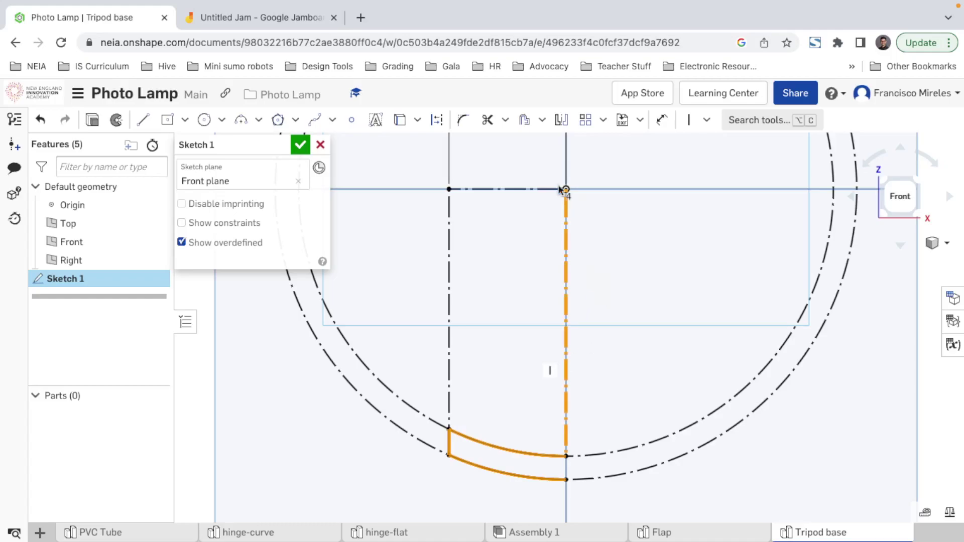
click(562, 120)
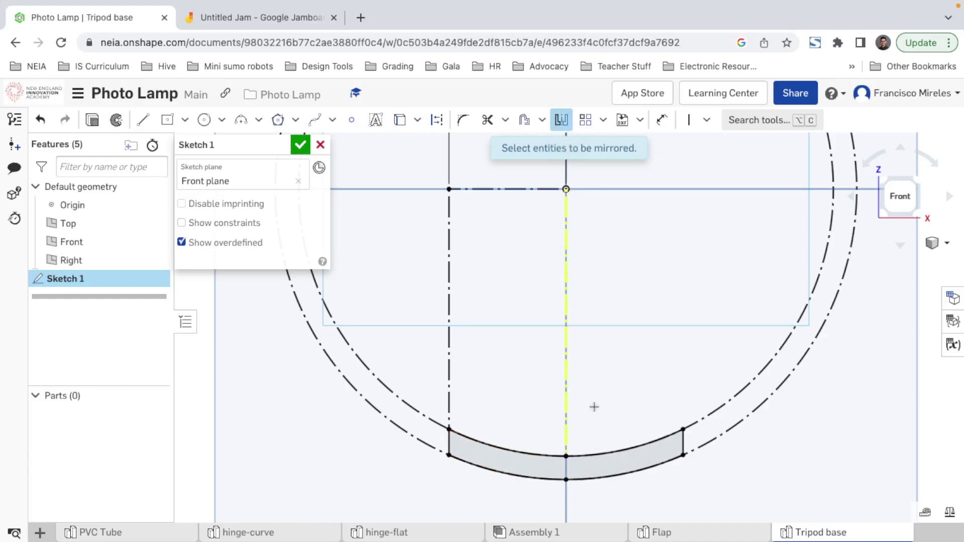
click(300, 146)
- Extrude the curved strip profile of Sketch 1 as a new solid, 50 mm deep in the opposite direction
scroll(486, 447, up, 4)
scroll(490, 448, down, 10)
mouse_move(571, 465)
right_down()
mouse_move(636, 470)
mouse_move(628, 476)
right_up()
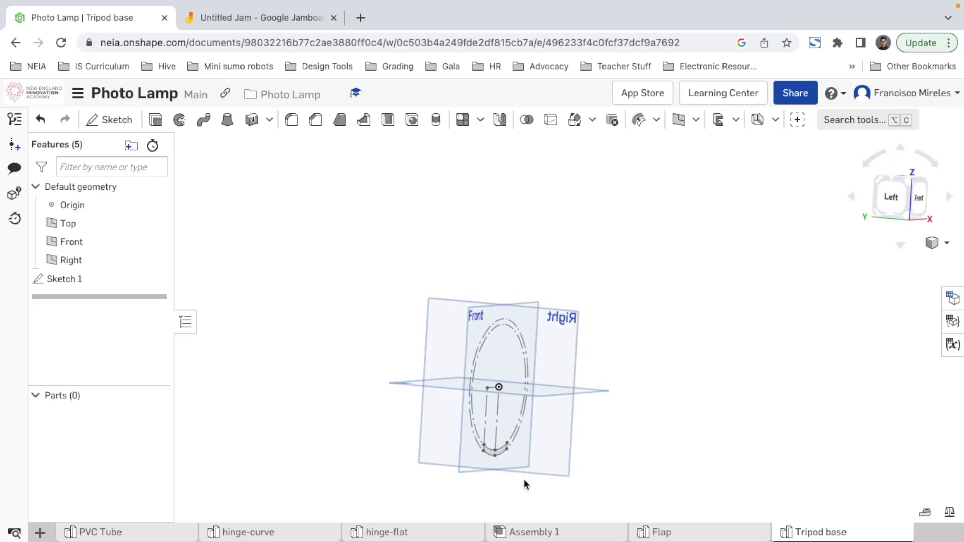
click(155, 119)
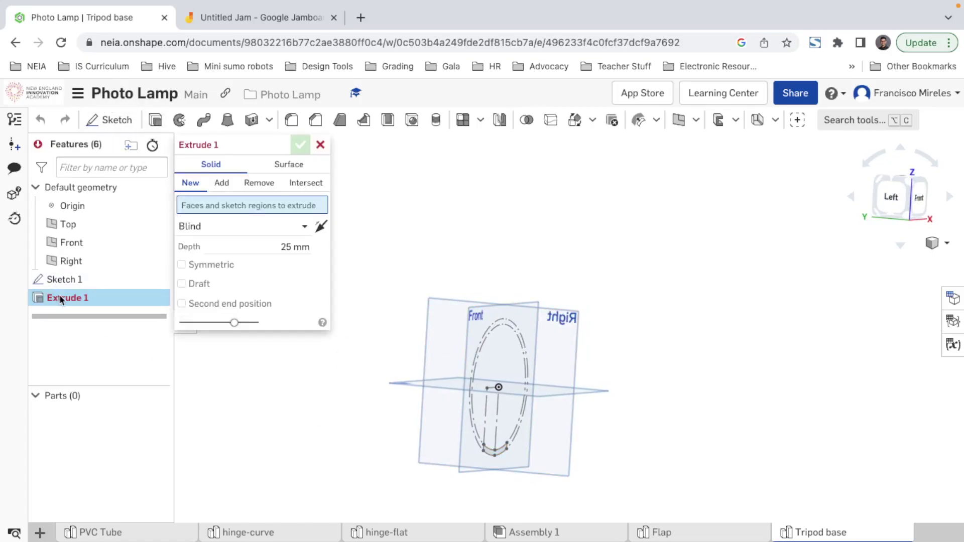
click(65, 280)
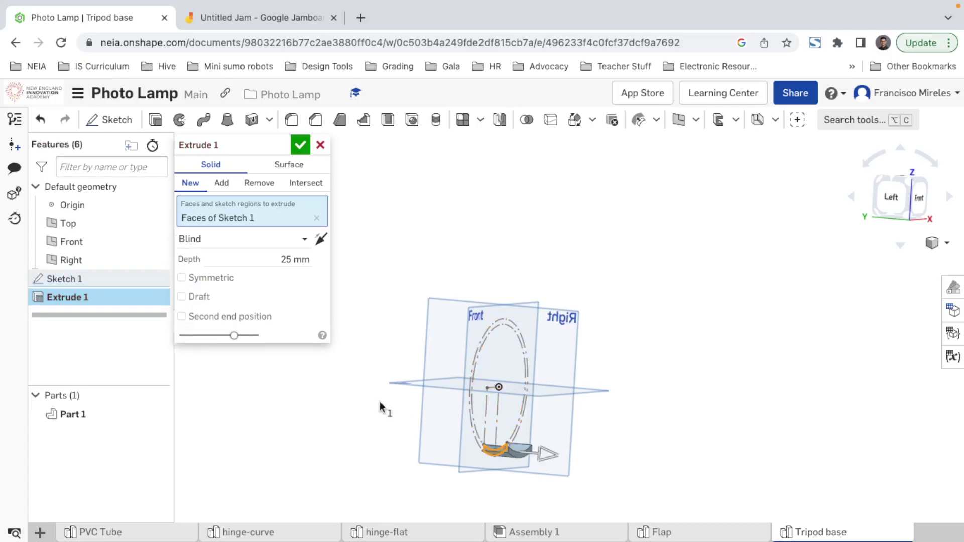
click(320, 239)
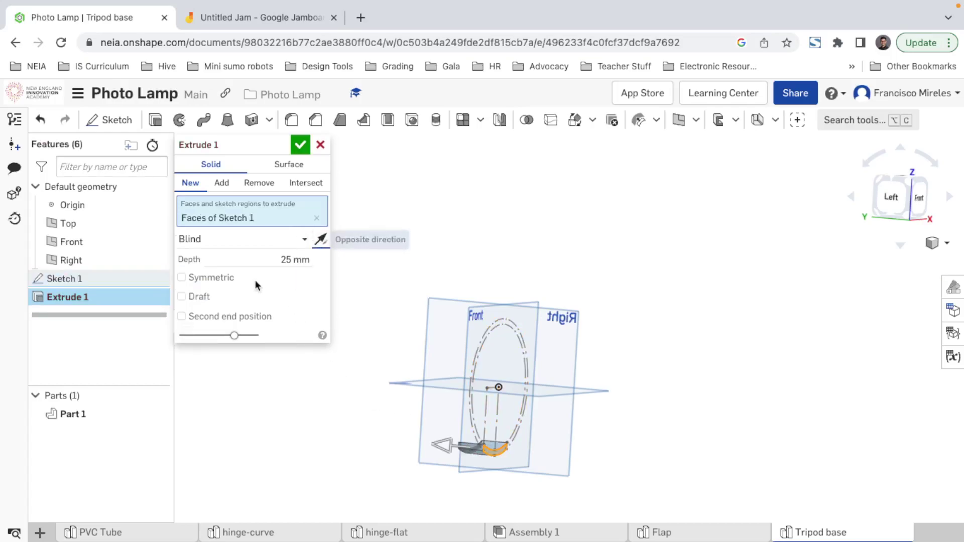
click(287, 258)
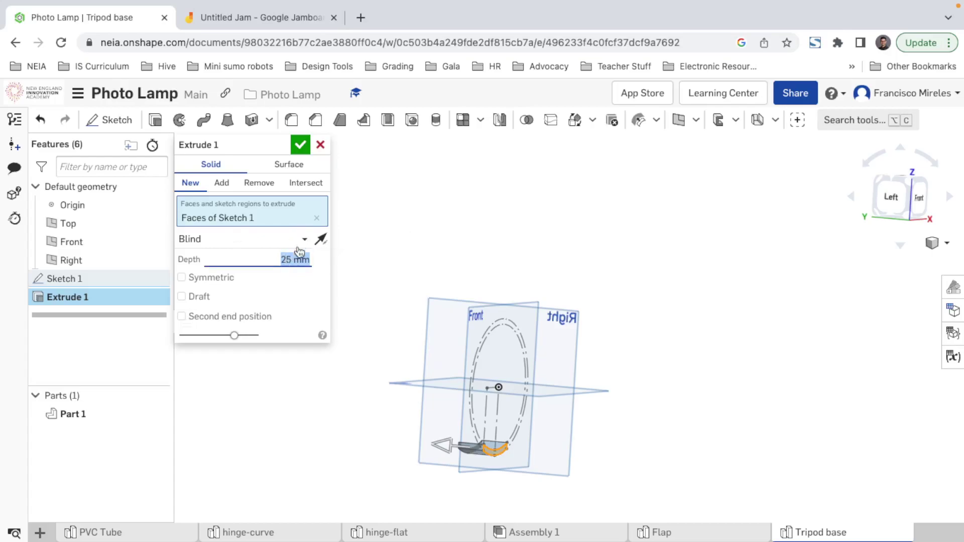
key(Right)
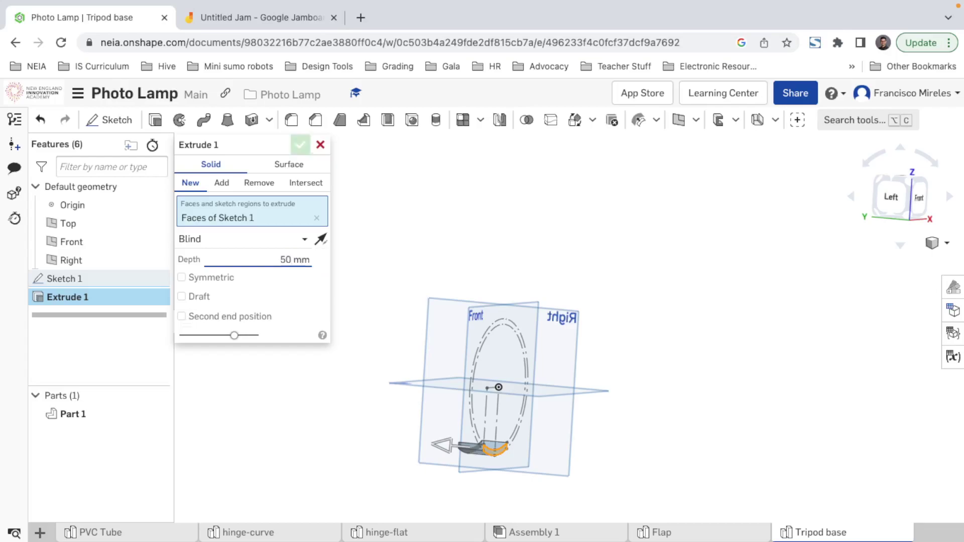
key(Return)
click(300, 146)
- Start a new sketch on the Top plane, viewed straight from above
right_drag(588, 459, 606, 384)
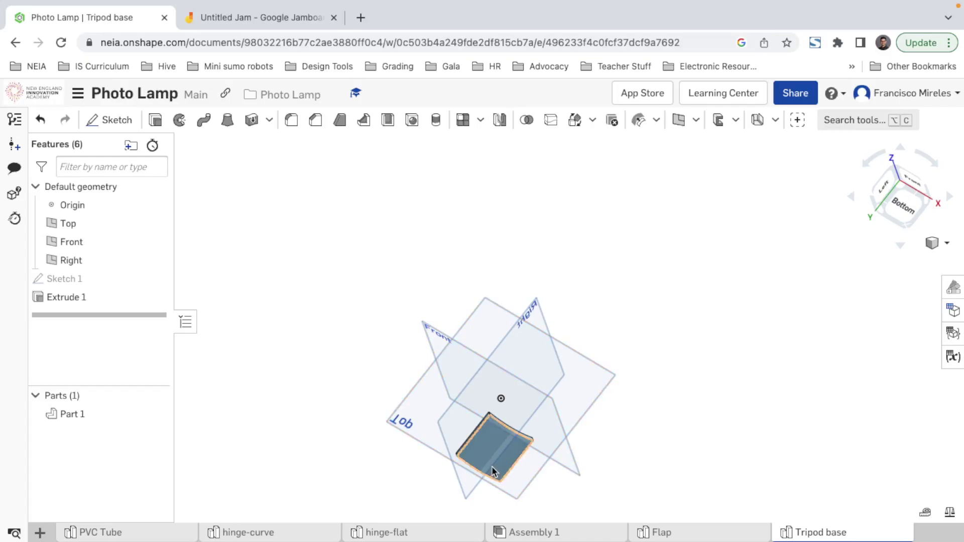
right_drag(496, 460, 564, 516)
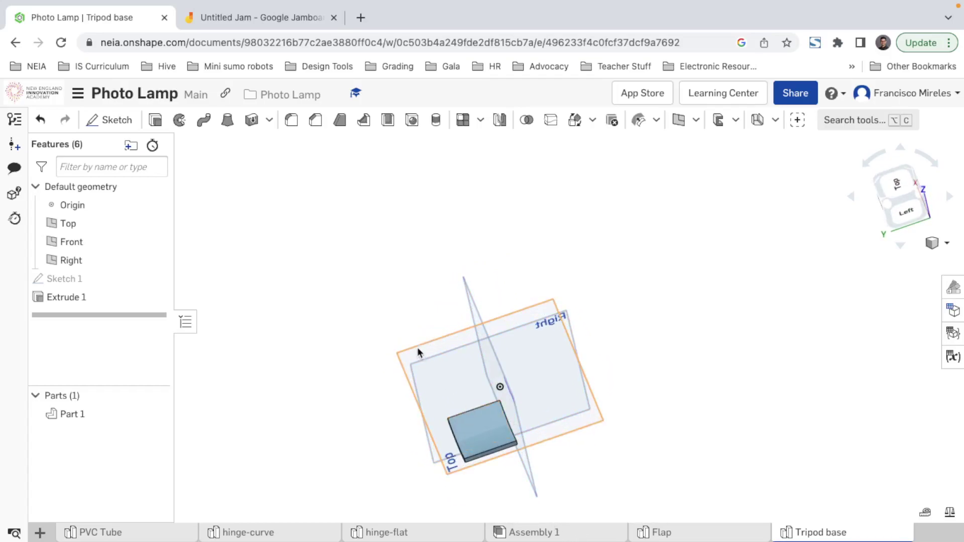
click(427, 361)
right_drag(613, 452, 624, 488)
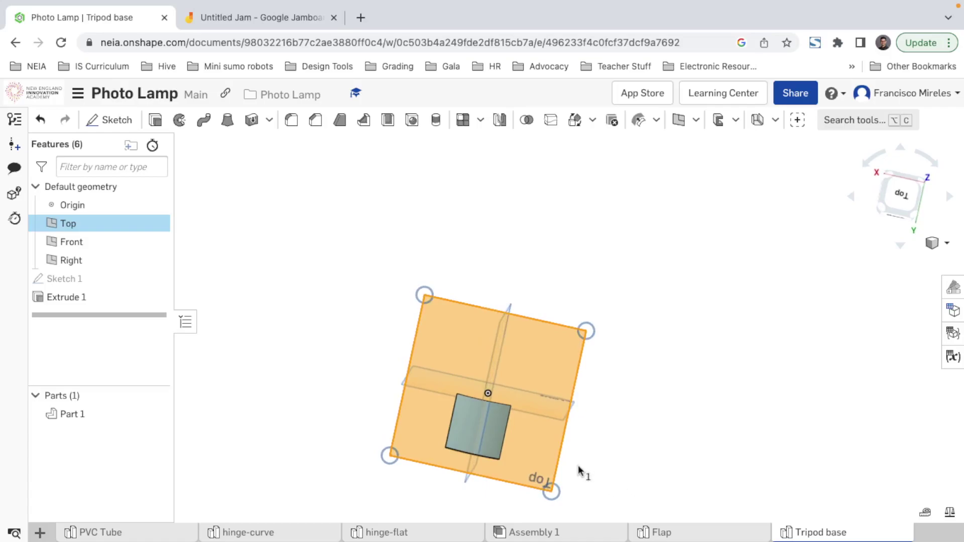
click(909, 211)
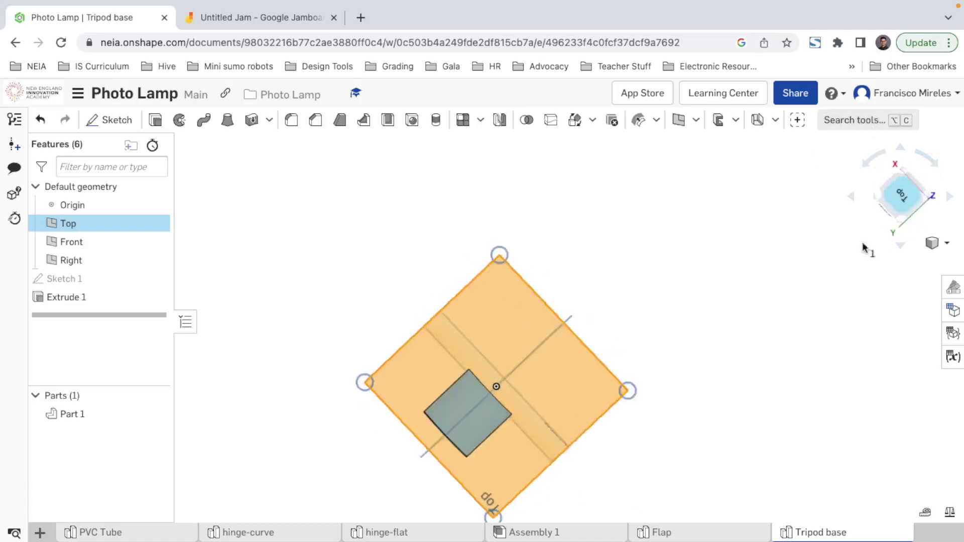
click(800, 241)
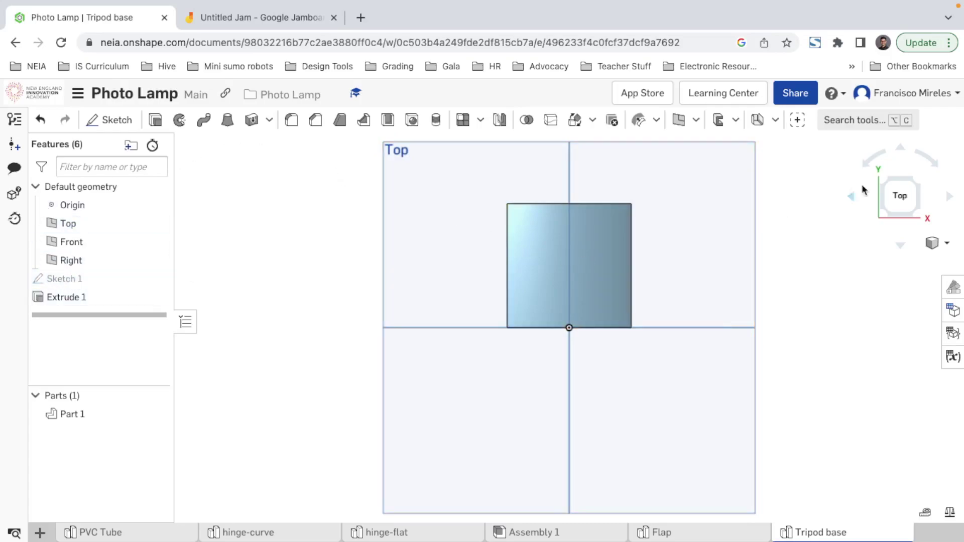
right_click(647, 163)
click(664, 184)
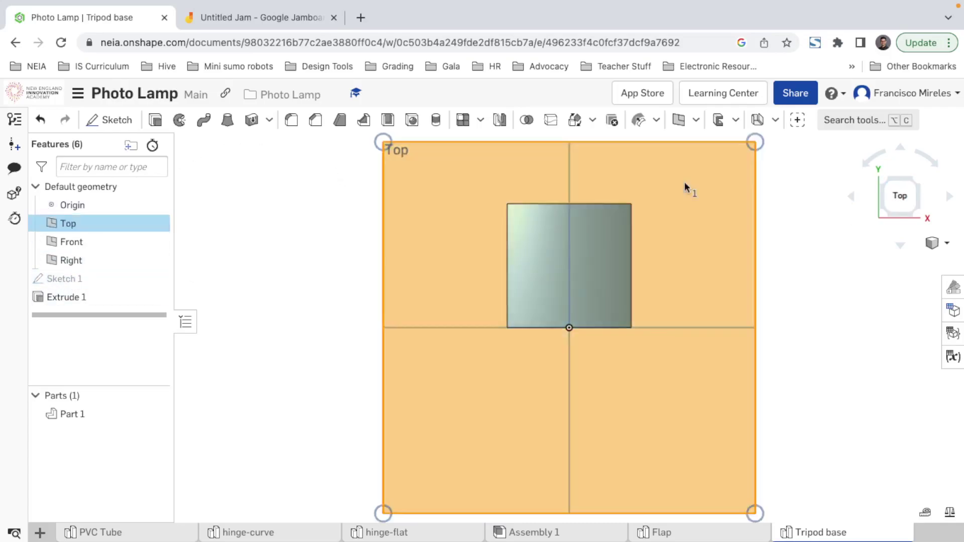
click(184, 122)
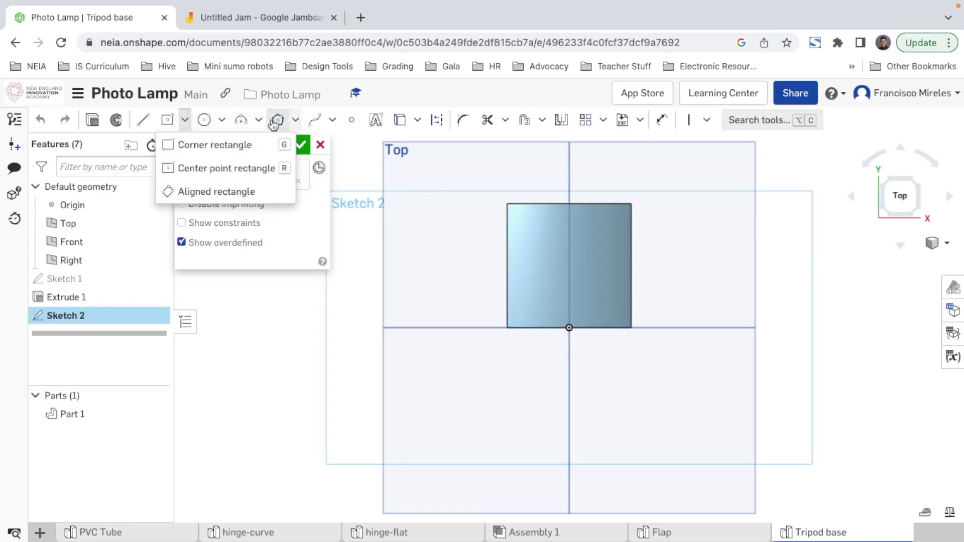
click(295, 123)
click(294, 123)
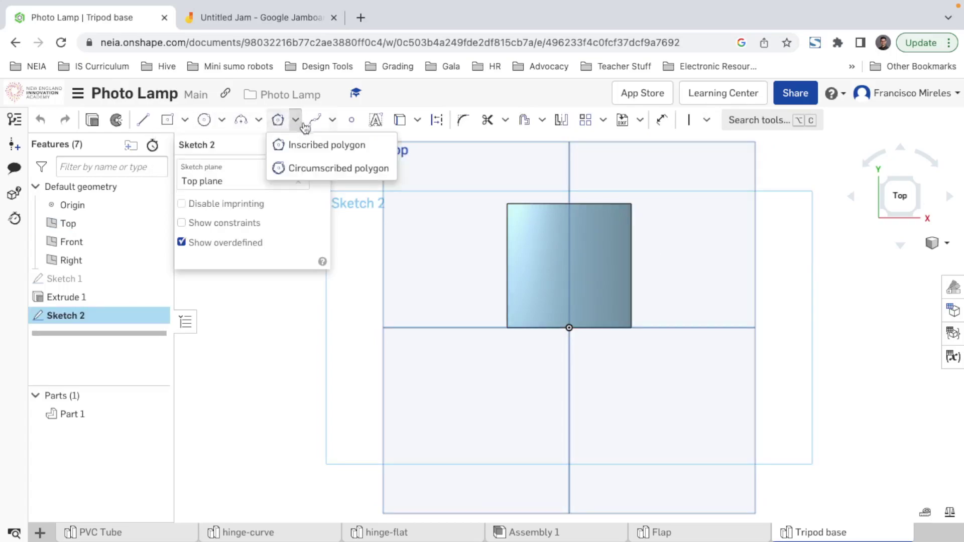
click(319, 171)
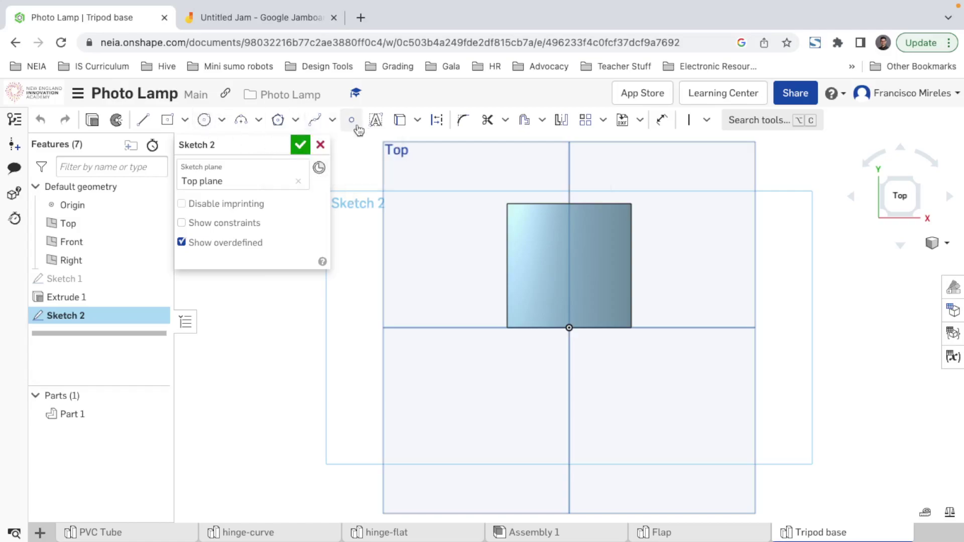
- Project the plate's four outline edges into Sketch 2 and convert them to construction lines
click(536, 328)
click(631, 292)
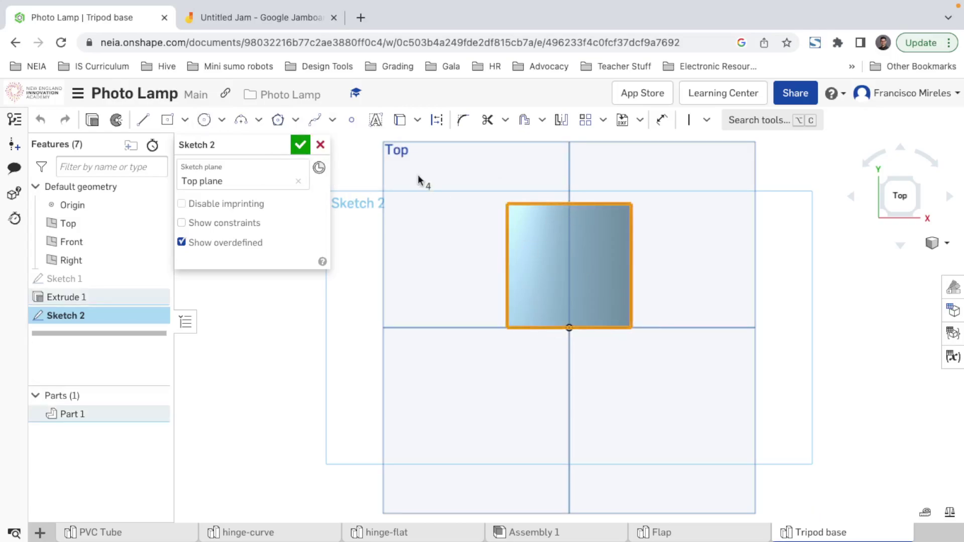
click(399, 121)
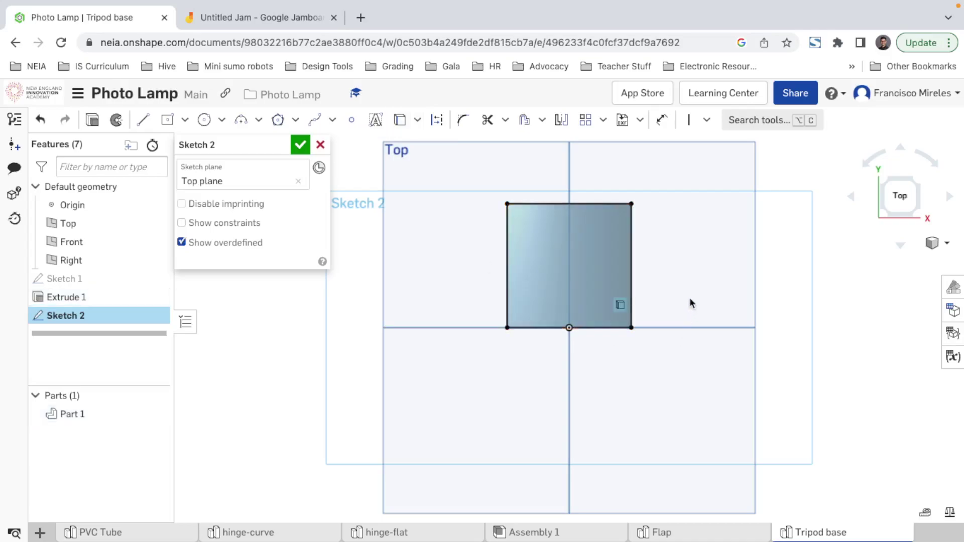
drag(662, 393, 416, 178)
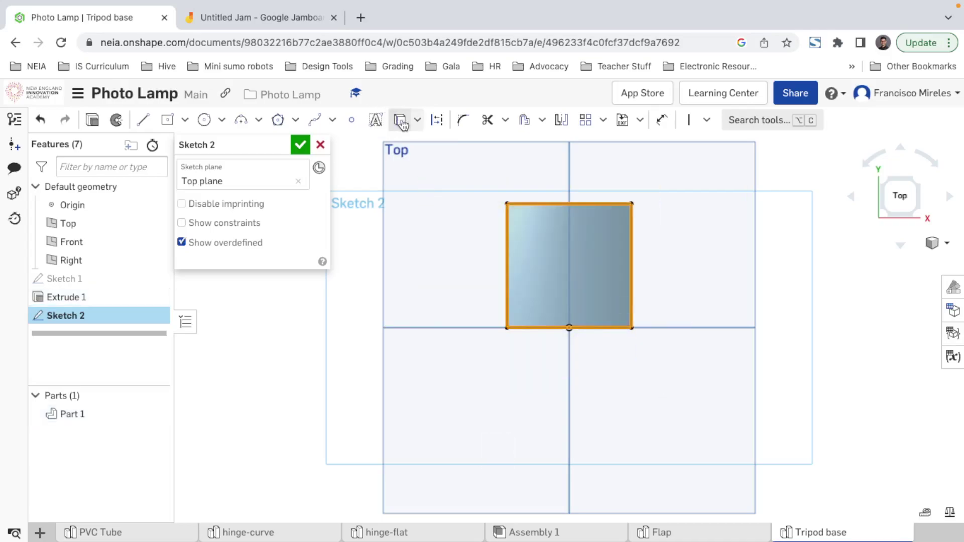
click(437, 121)
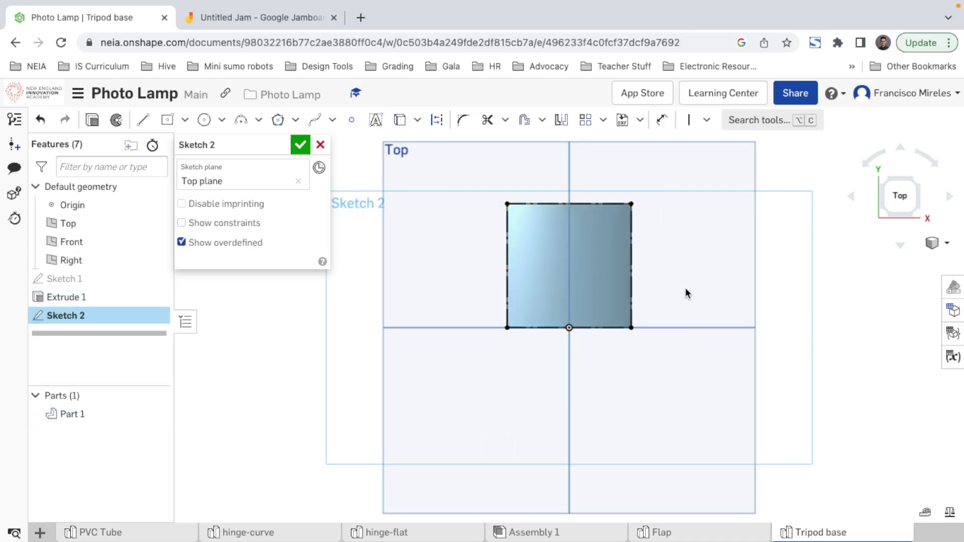
- Try a 3 point circle through points on three edges of the plate outline, and undo it
click(221, 120)
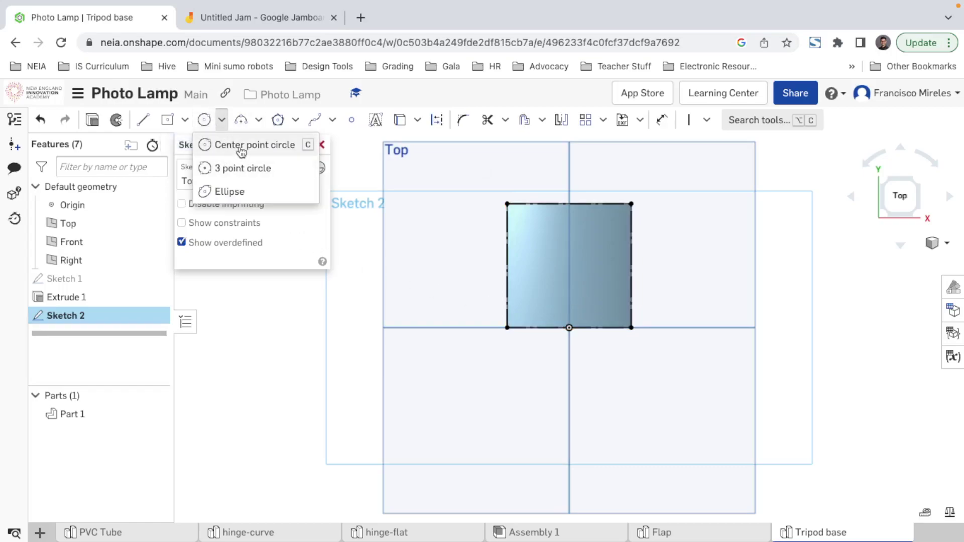
click(233, 168)
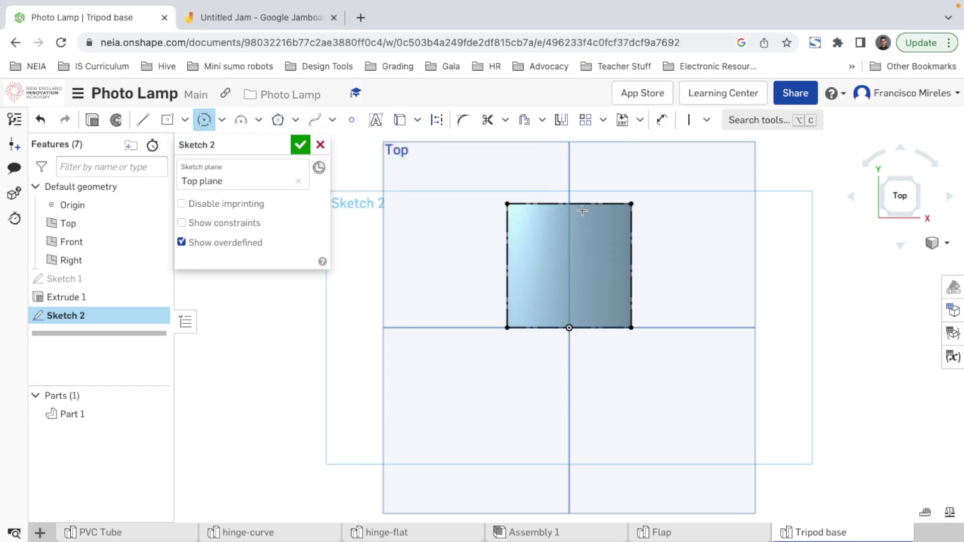
click(573, 203)
click(509, 245)
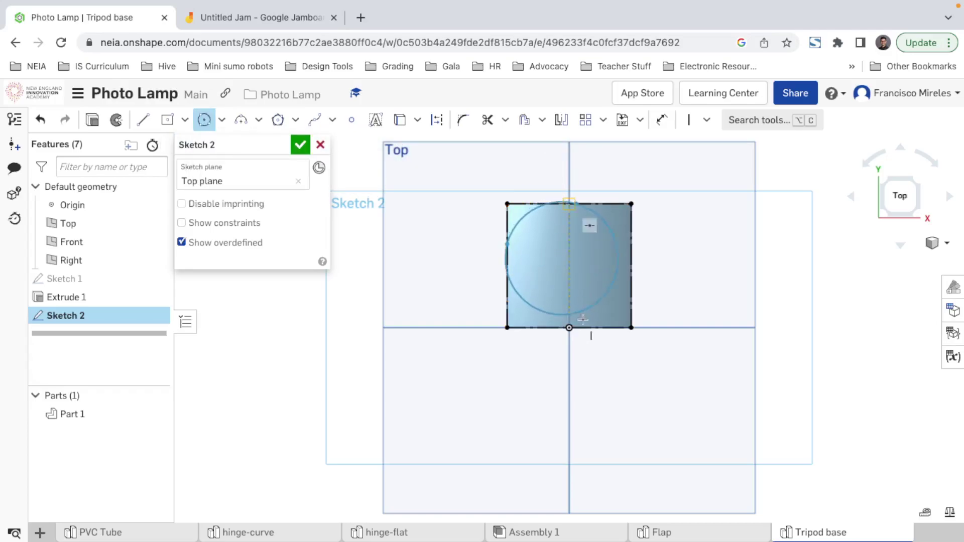
click(602, 315)
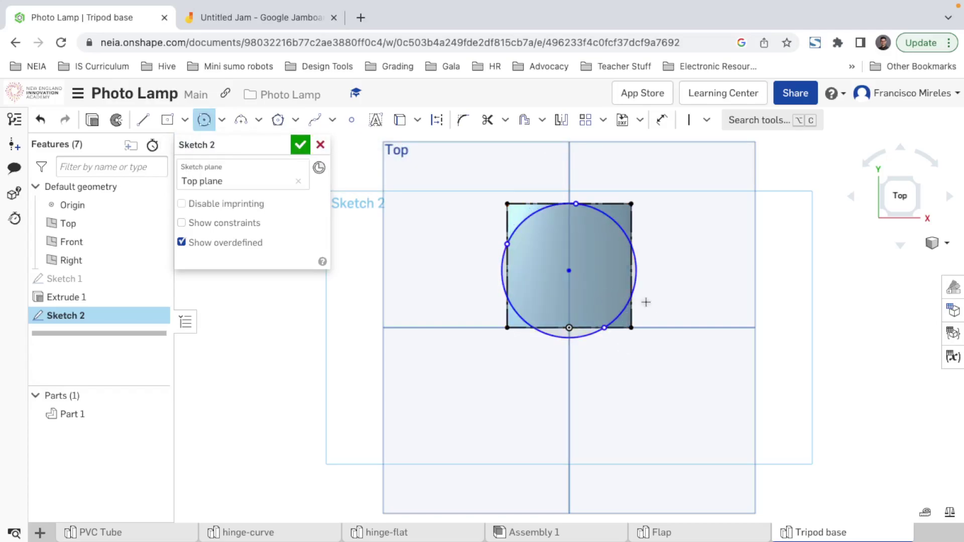
key(ctrl+z)
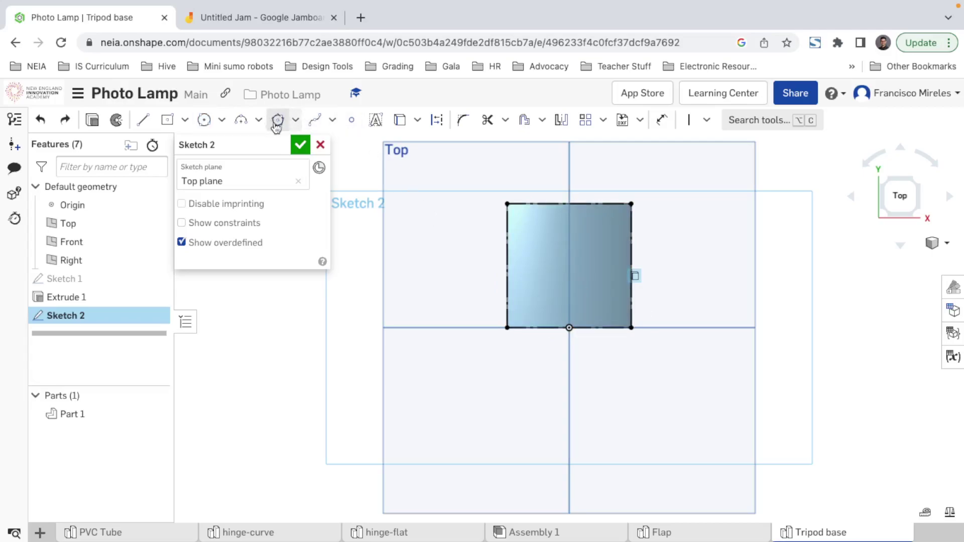
click(204, 119)
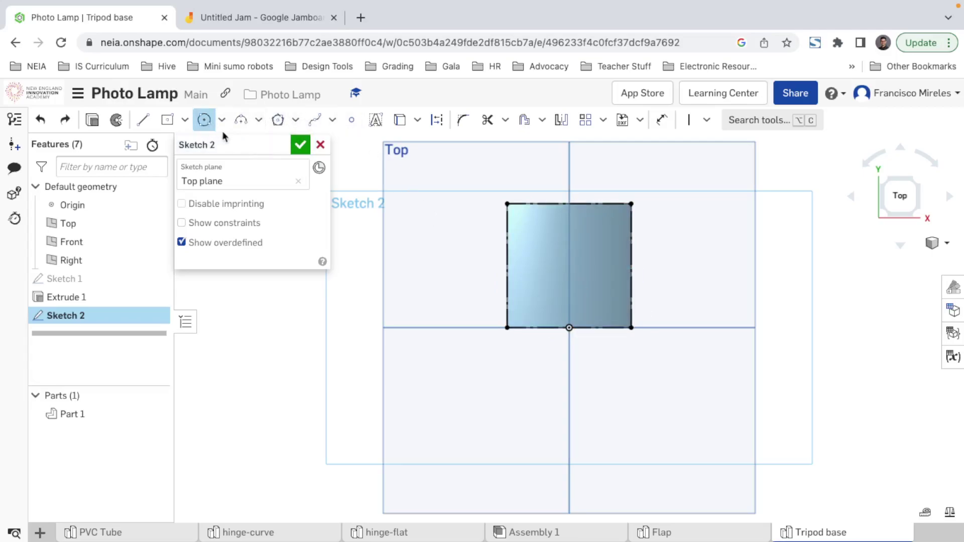
click(221, 121)
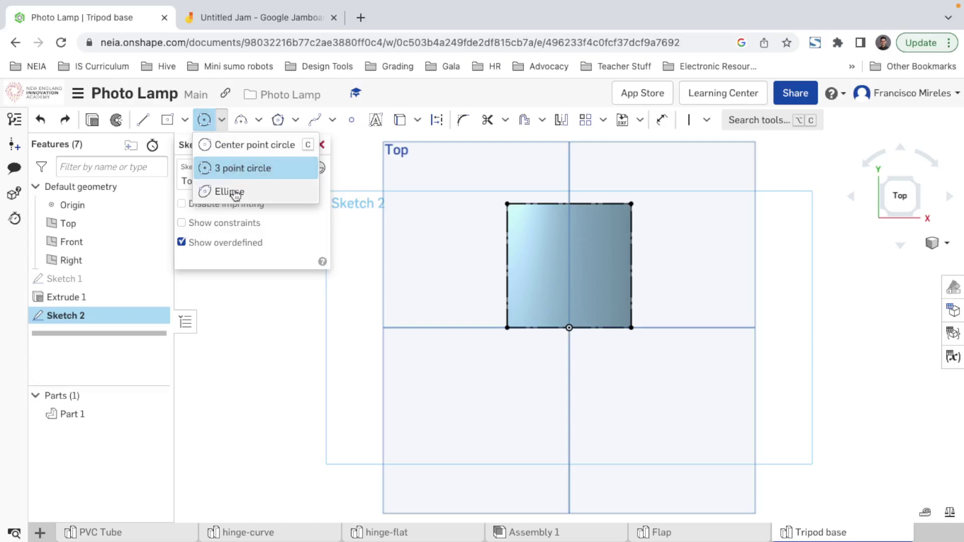
key(Escape)
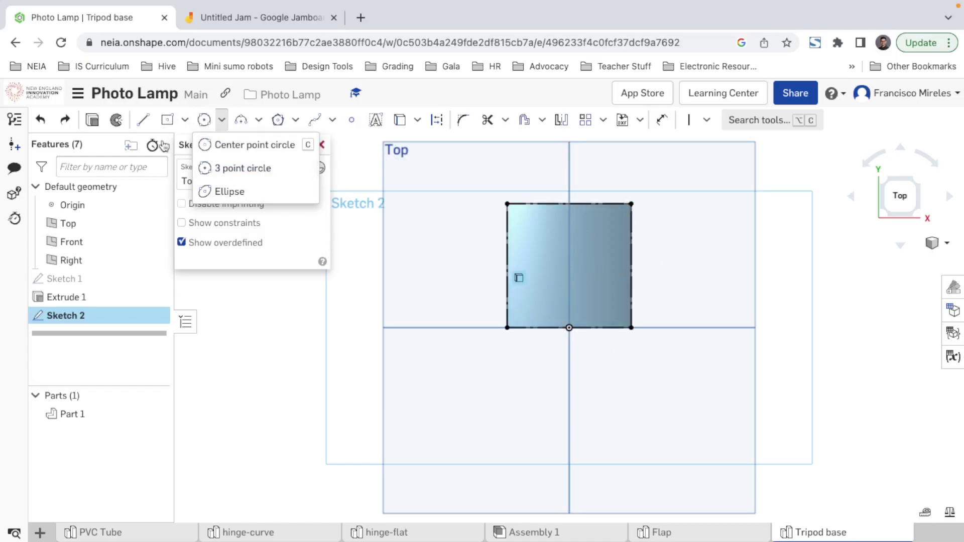
- Draw both corner-to-corner diagonals of the plate outline in Sketch 2 and convert them to construction lines
click(142, 120)
click(507, 204)
click(631, 327)
key(Escape)
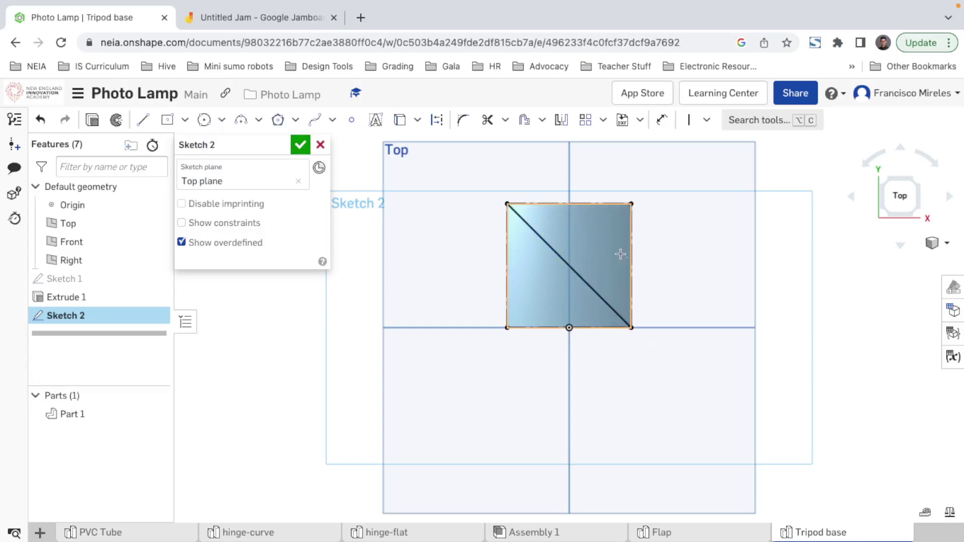
click(143, 120)
click(631, 204)
click(508, 327)
key(Escape)
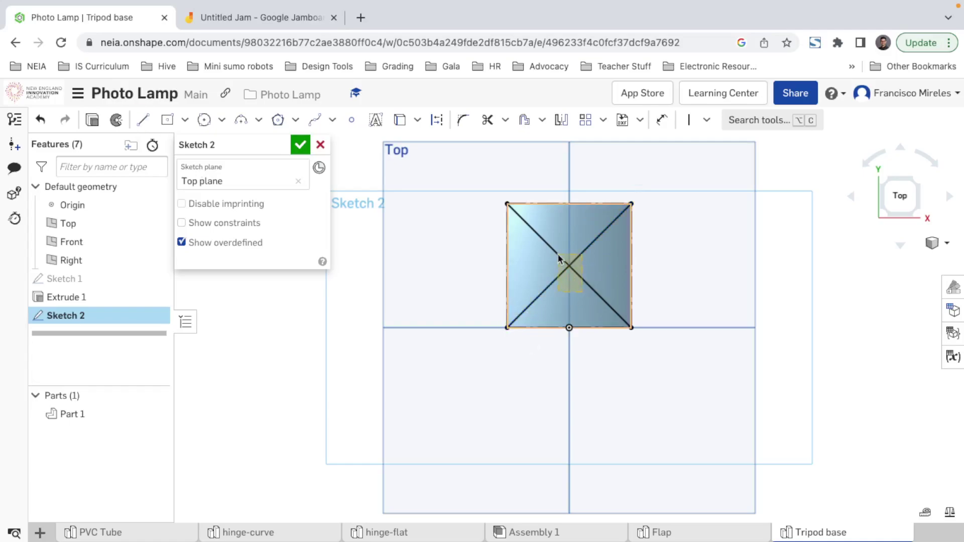
drag(558, 255, 556, 252)
click(436, 120)
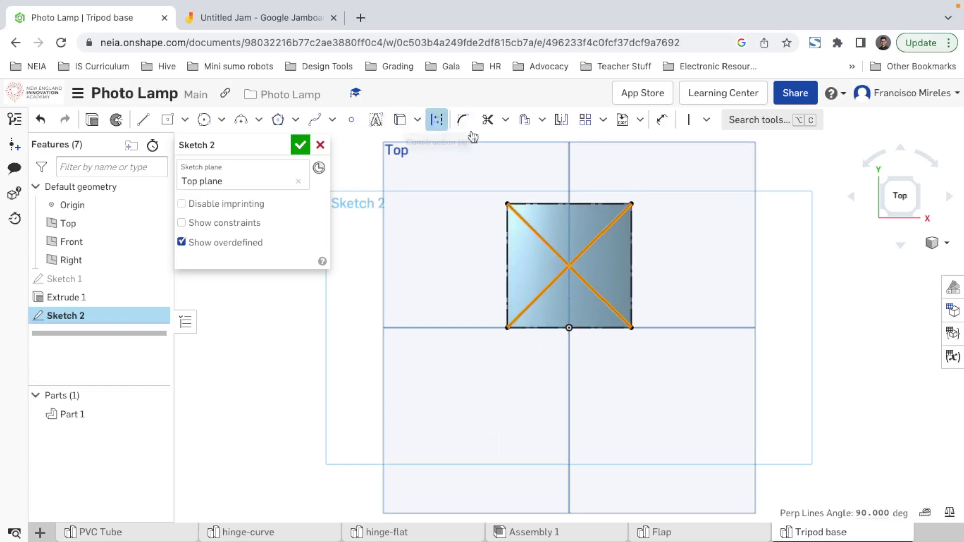
click(720, 295)
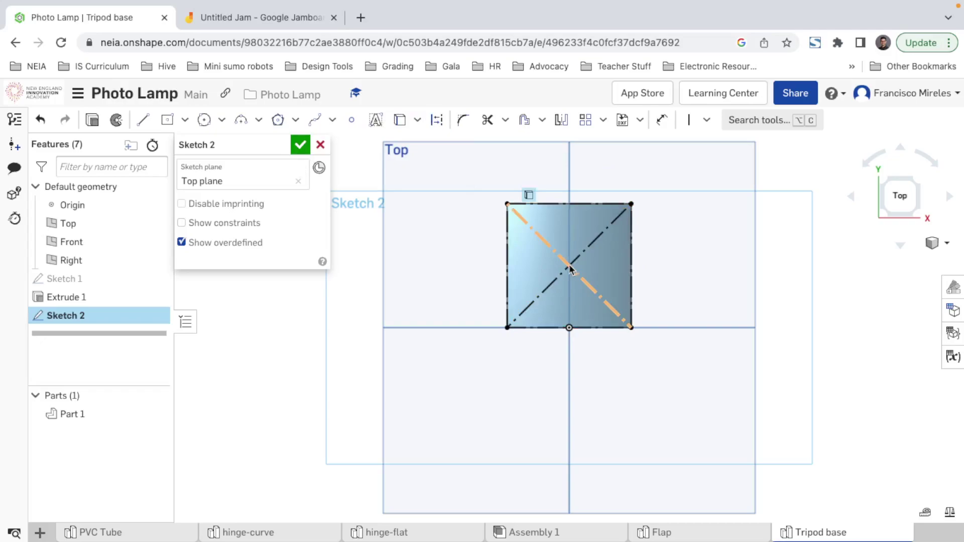
- Draw a circle centred on the diagonals' intersection out to the outline's upper edge, and convert it to construction geometry
click(220, 121)
click(273, 171)
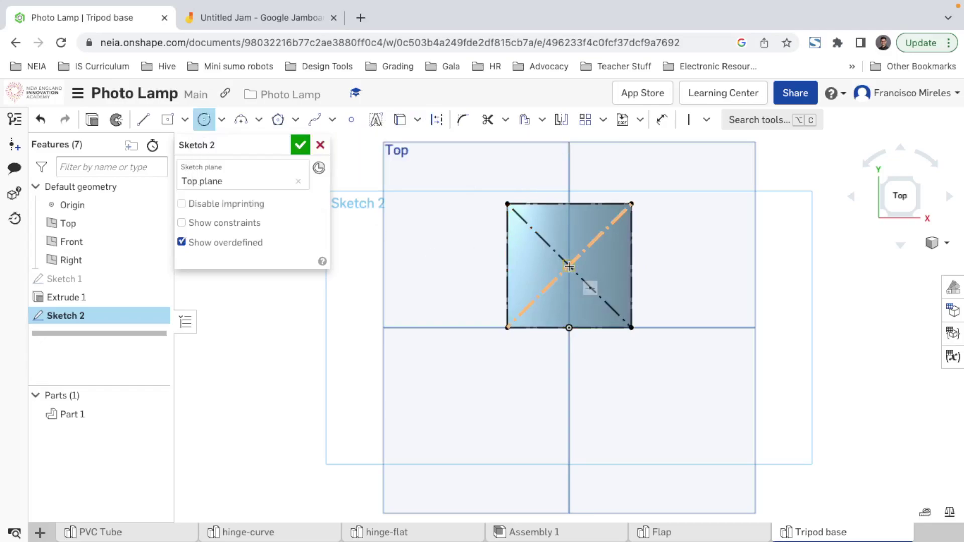
click(569, 266)
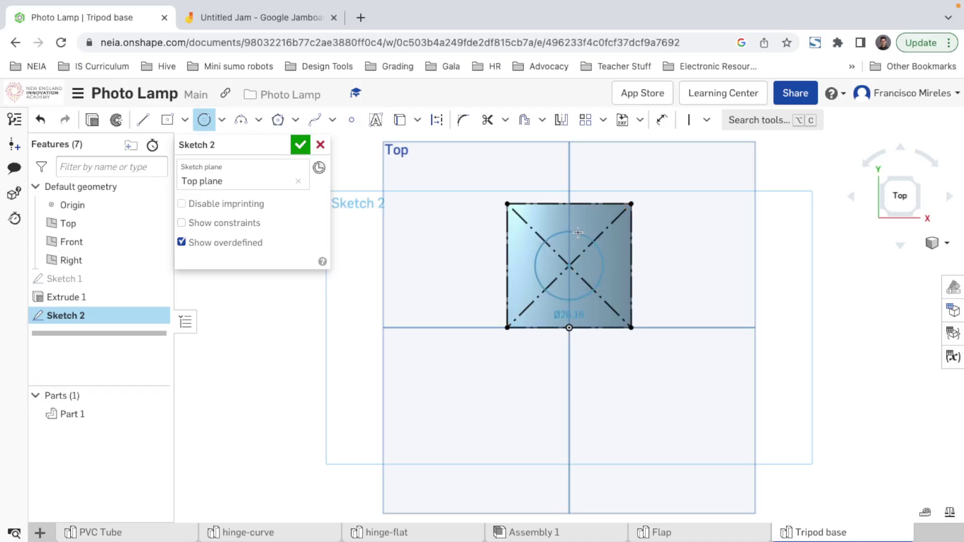
click(567, 204)
key(Escape)
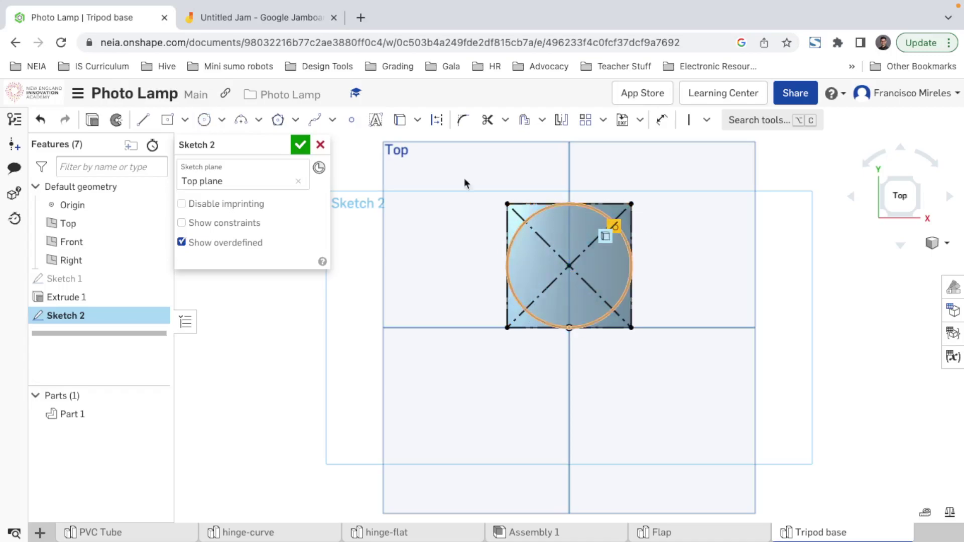
click(625, 236)
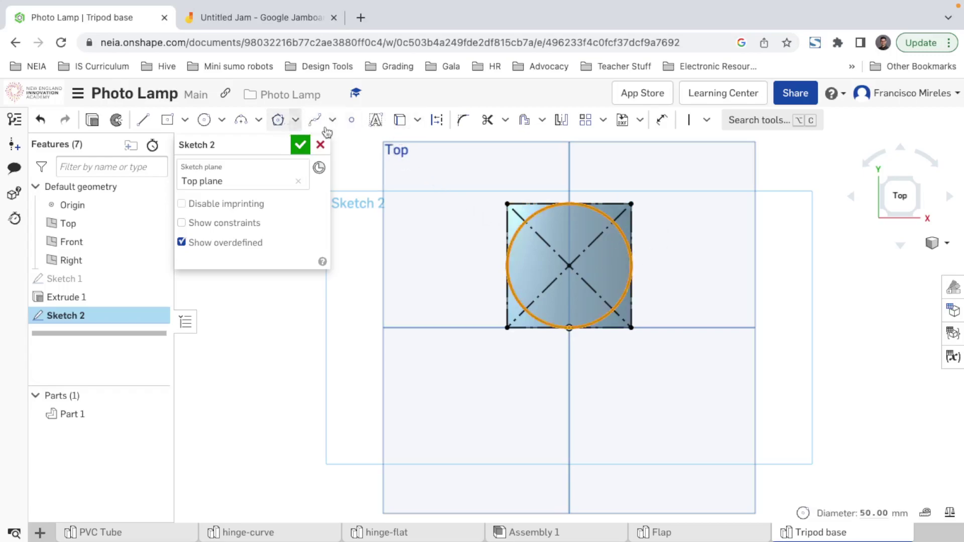
click(436, 120)
key(q)
key(Escape)
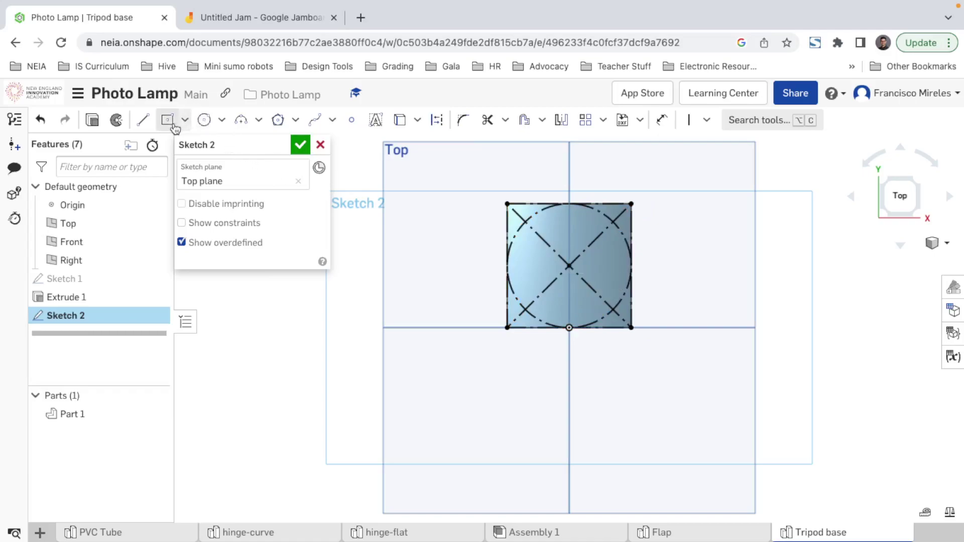
- Draw a three-sided polygon centred on the diagonals' intersection with a vertex at the upper edge's midpoint, and finish Sketch 2
click(296, 120)
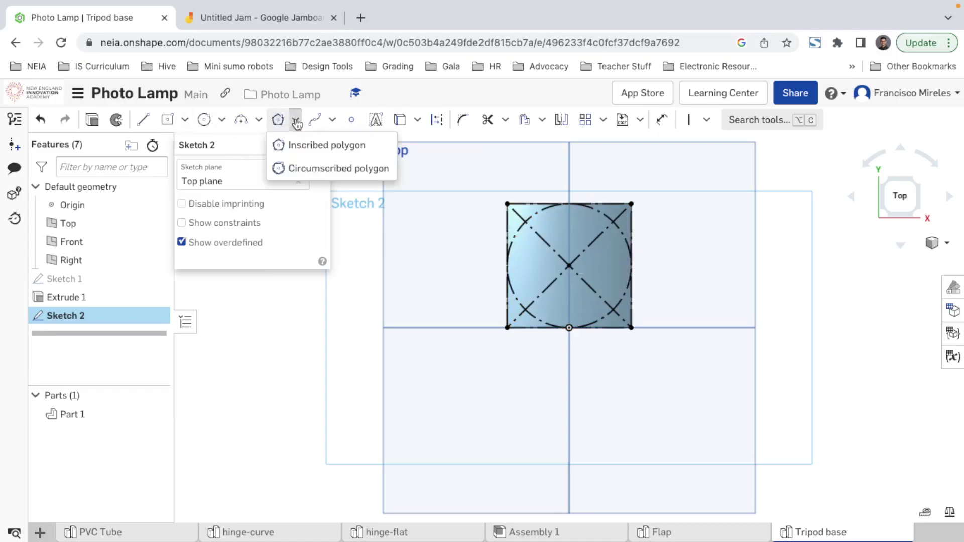
click(311, 170)
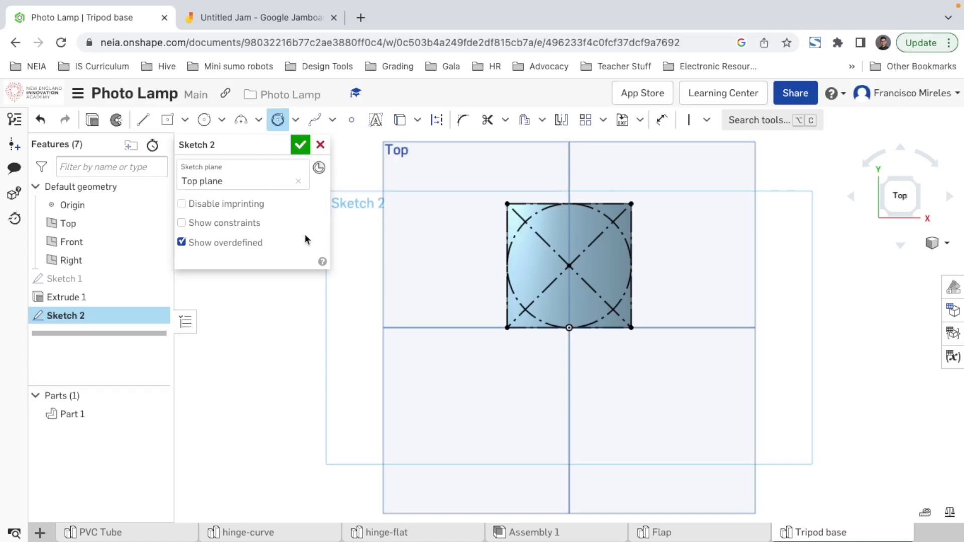
click(569, 266)
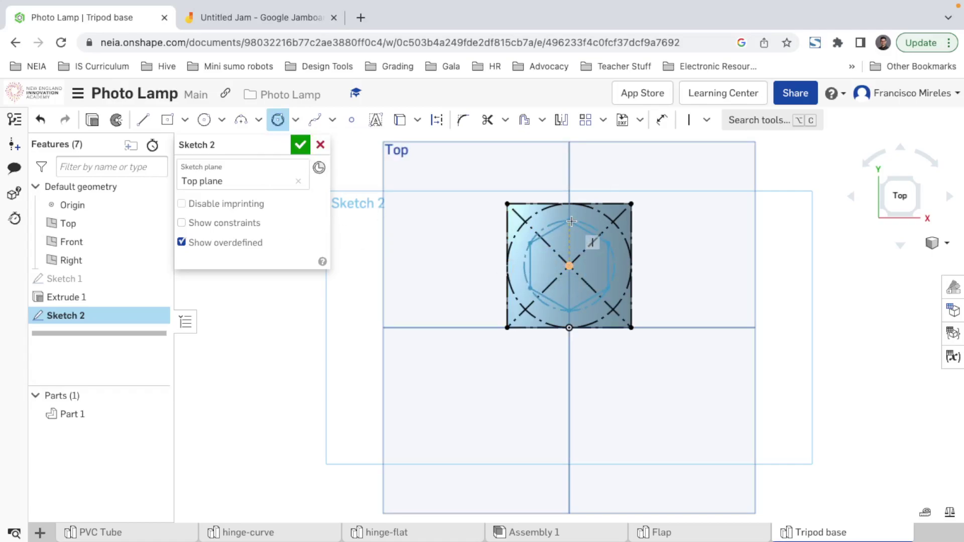
key(3)
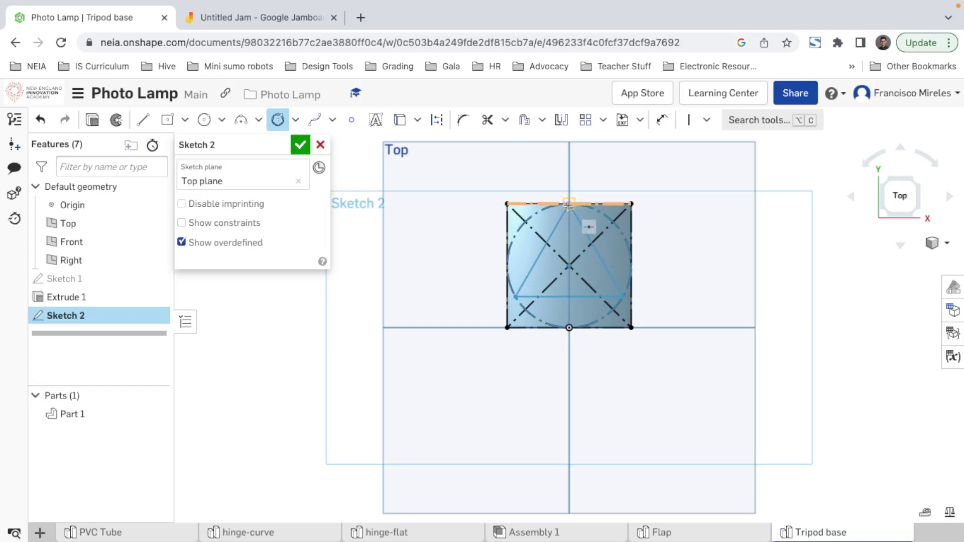
click(569, 204)
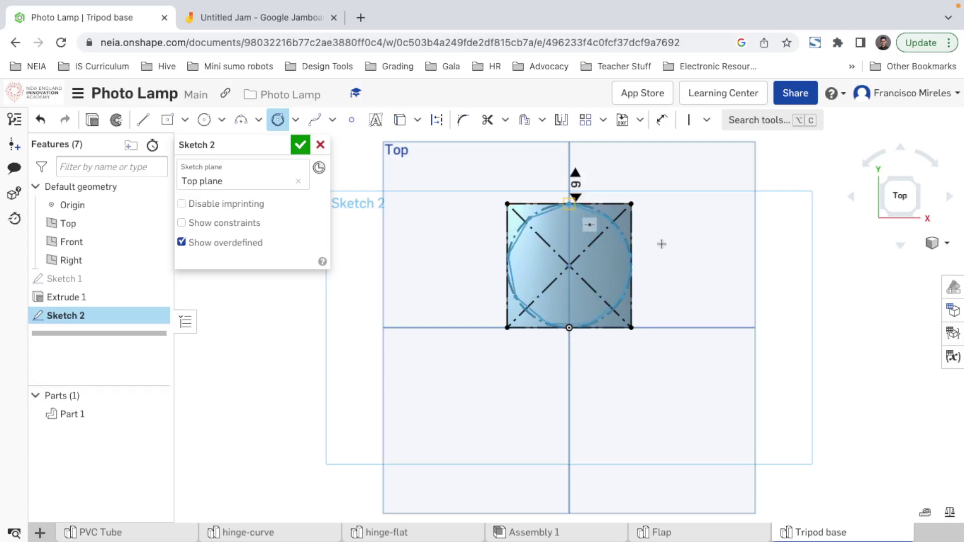
click(627, 249)
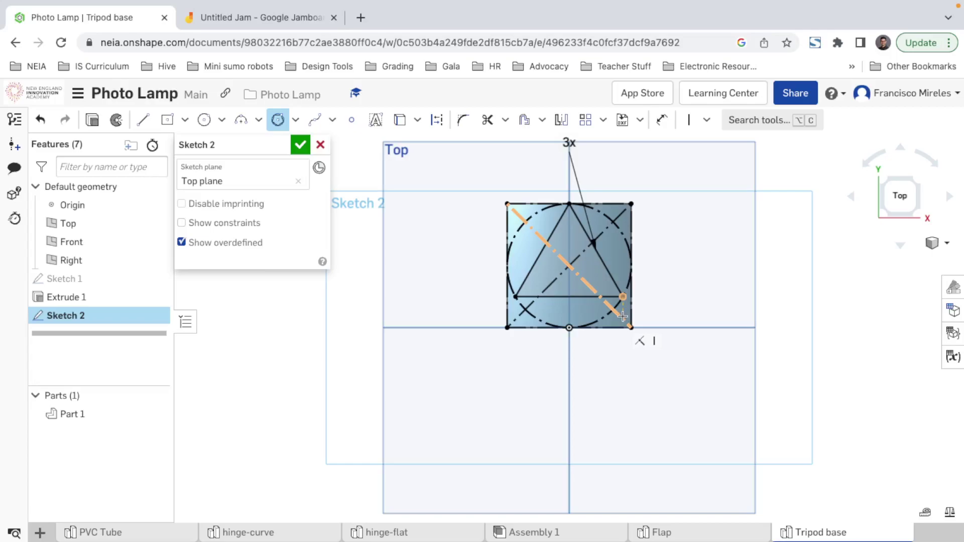
click(303, 146)
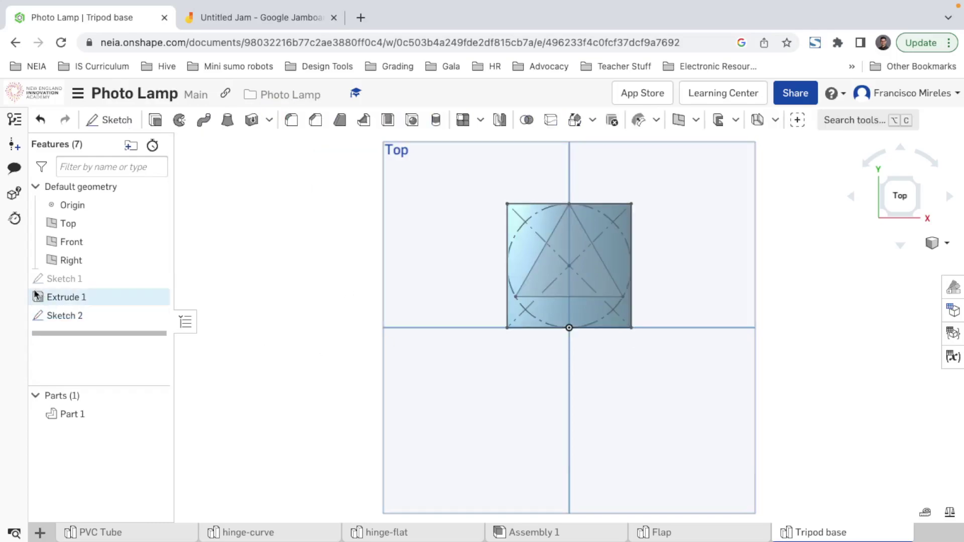
- Edit Sketch 1 and set the length of the horizontal construction line from the origin to 40 mm
right_click(60, 284)
click(98, 98)
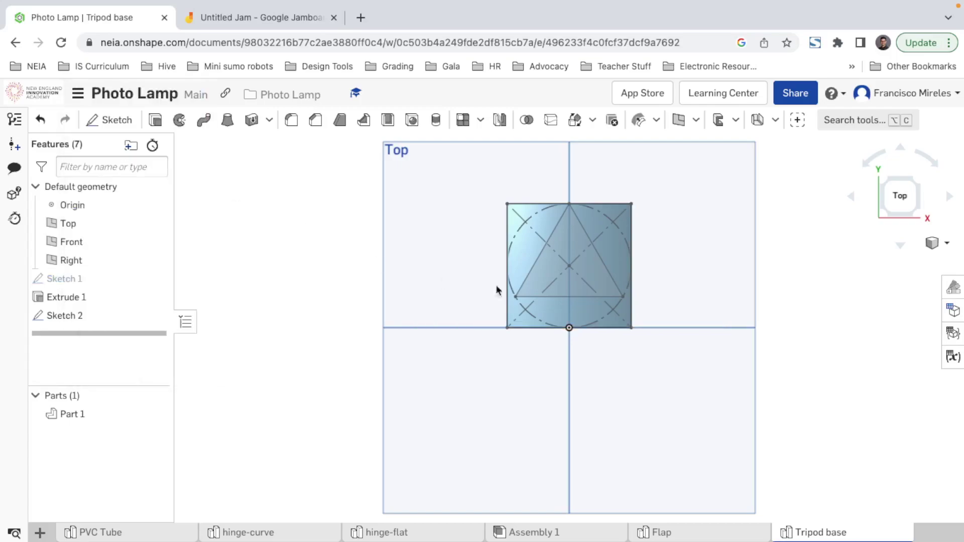
right_drag(572, 353, 570, 303)
scroll(536, 401, up, 1)
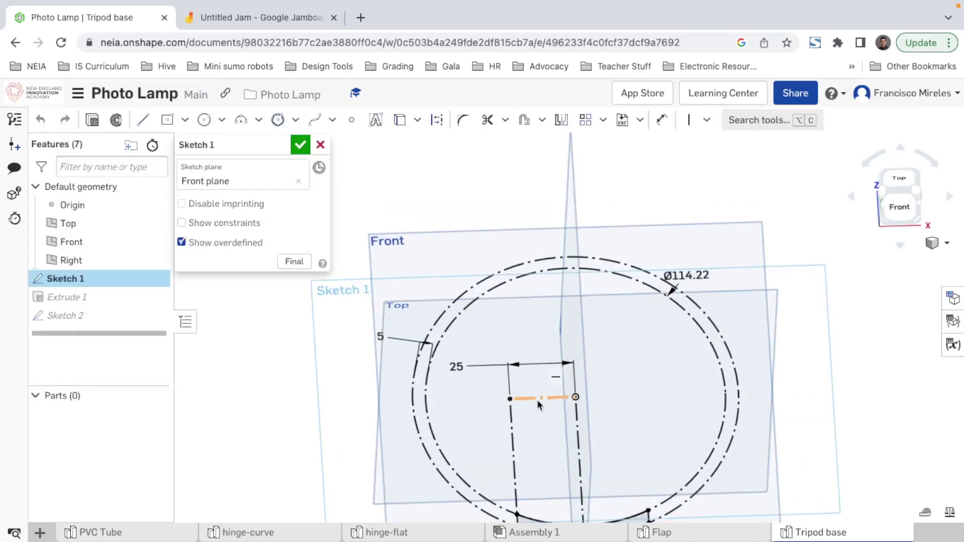
double_click(469, 366)
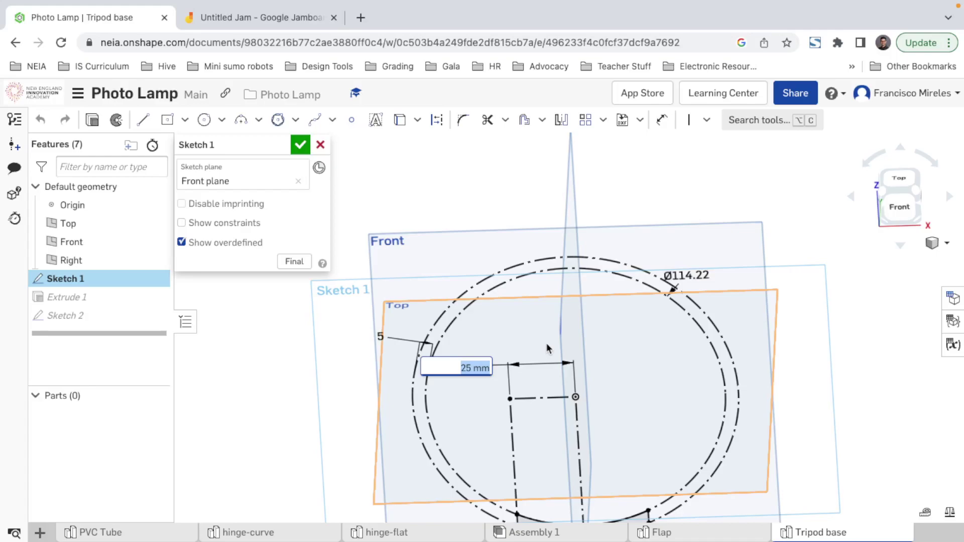
text(40)
key(Return)
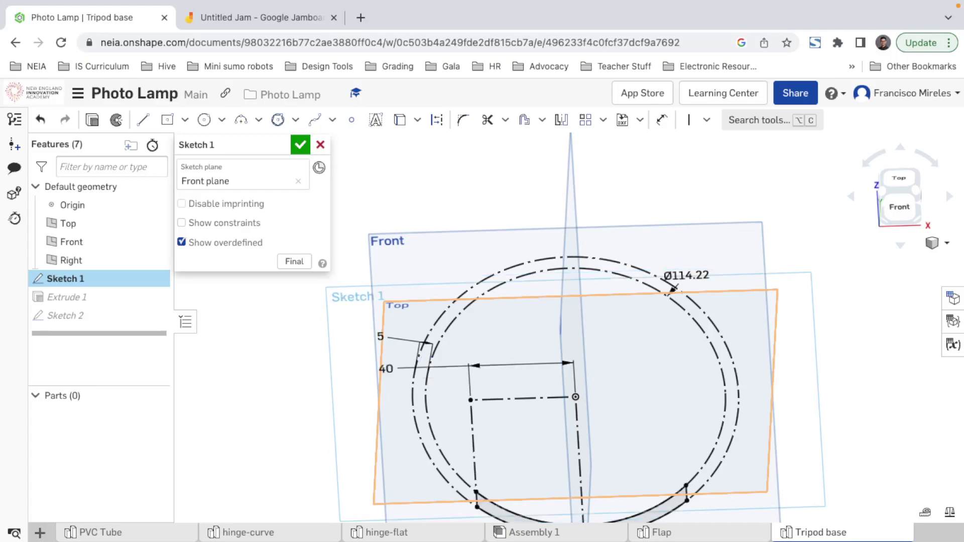
click(300, 145)
- Edit Extrude 1 and set the curved plate's depth to 80 mm
right_click(86, 297)
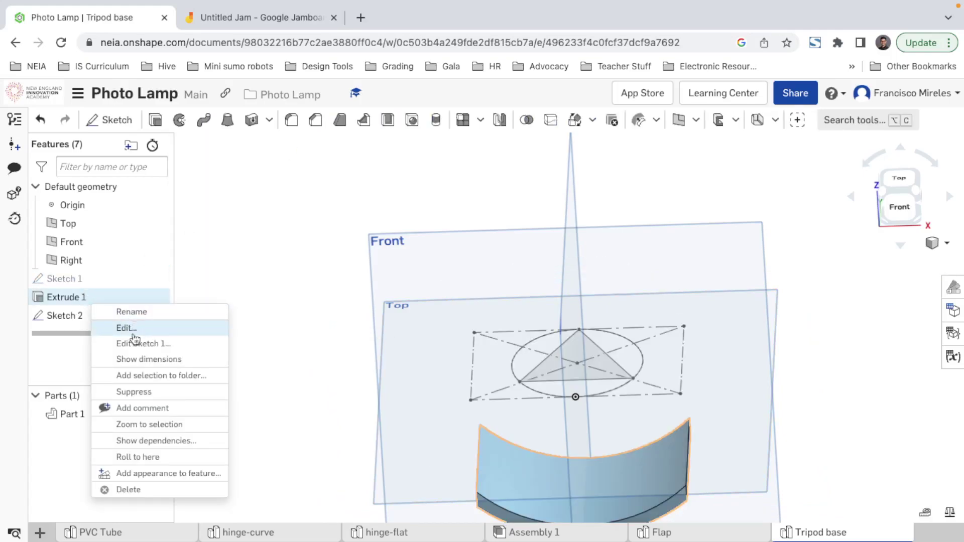
click(133, 332)
mouse_move(466, 348)
right_down()
mouse_move(474, 357)
mouse_move(456, 377)
mouse_move(437, 367)
mouse_move(436, 332)
right_up()
right_click(473, 357)
click(462, 351)
right_click(73, 299)
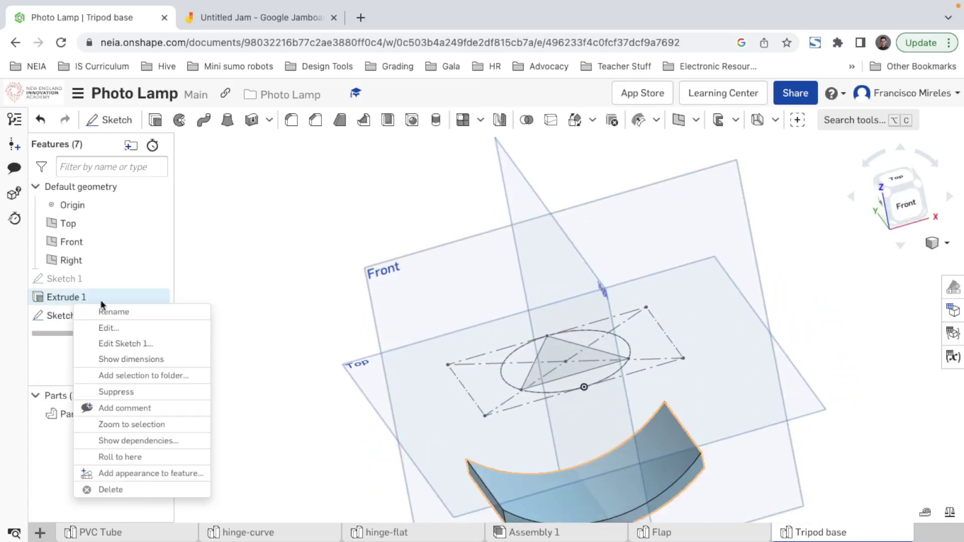
click(112, 329)
click(286, 257)
text(80)
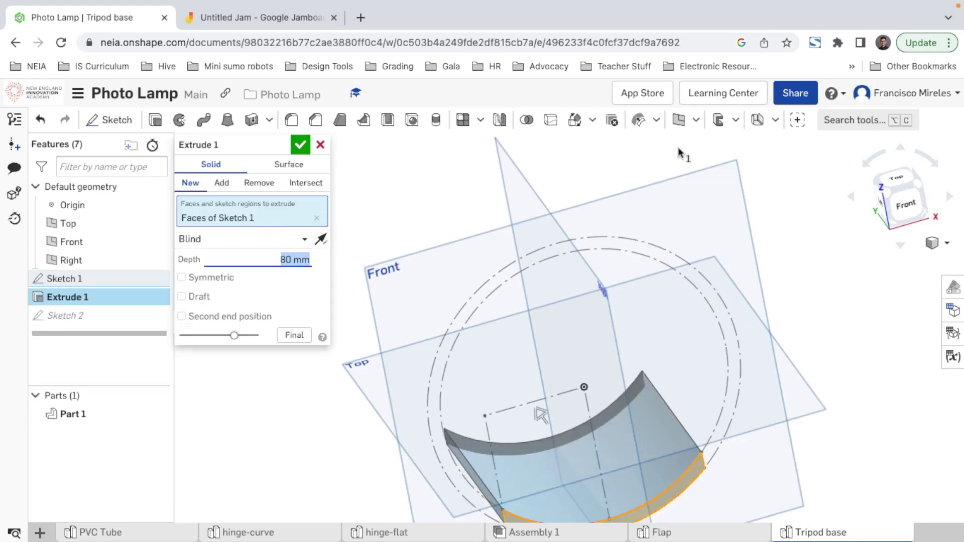
click(301, 145)
- Extrude the triangle of Sketch 2 through all toward the curved plate, using the Intersect operation
mouse_move(582, 394)
right_down()
mouse_move(656, 377)
mouse_move(655, 347)
right_up()
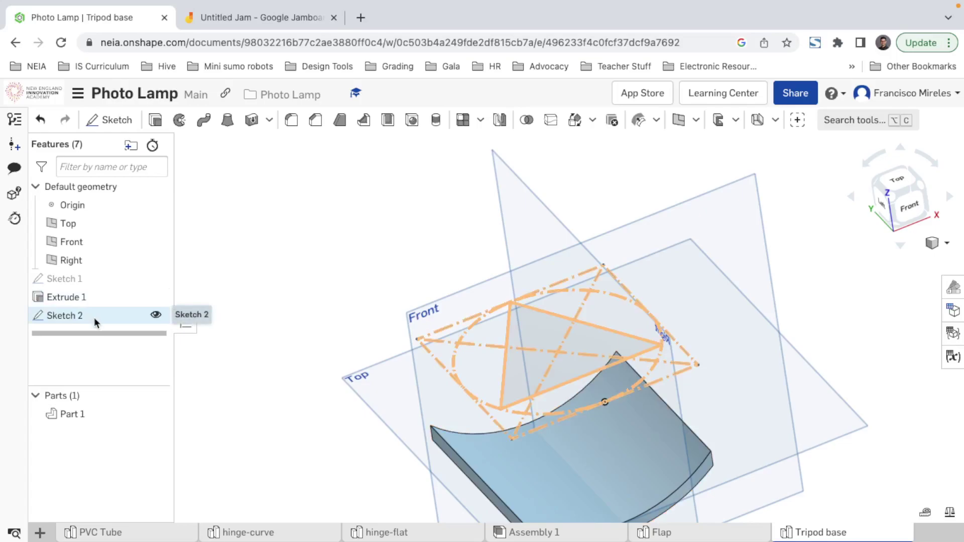
scroll(442, 357, down, 5)
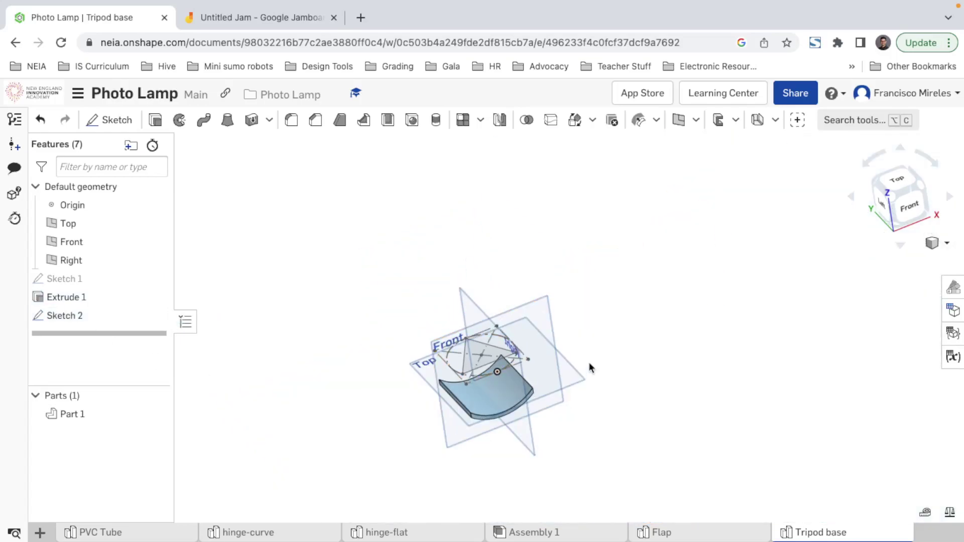
scroll(589, 368, up, 2)
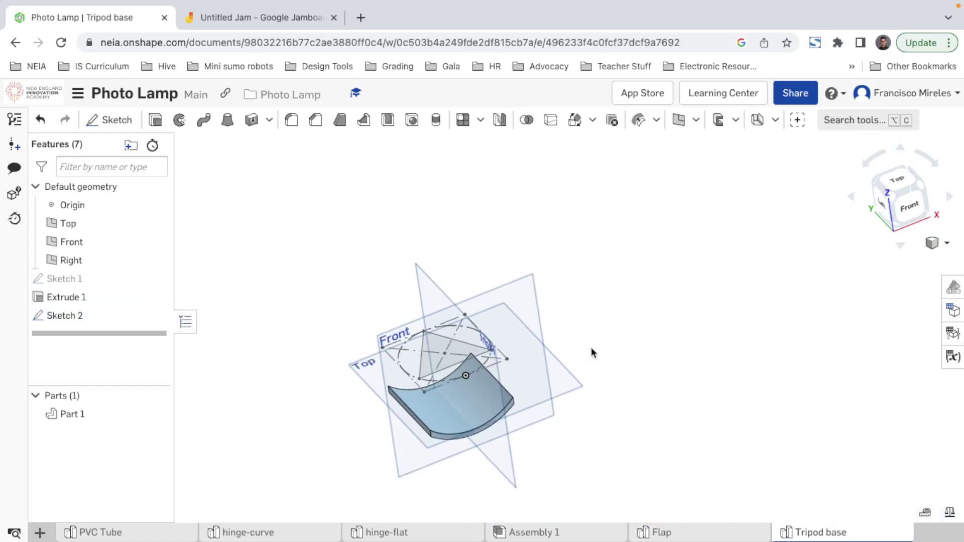
scroll(599, 353, up, 4)
scroll(601, 352, down, 4)
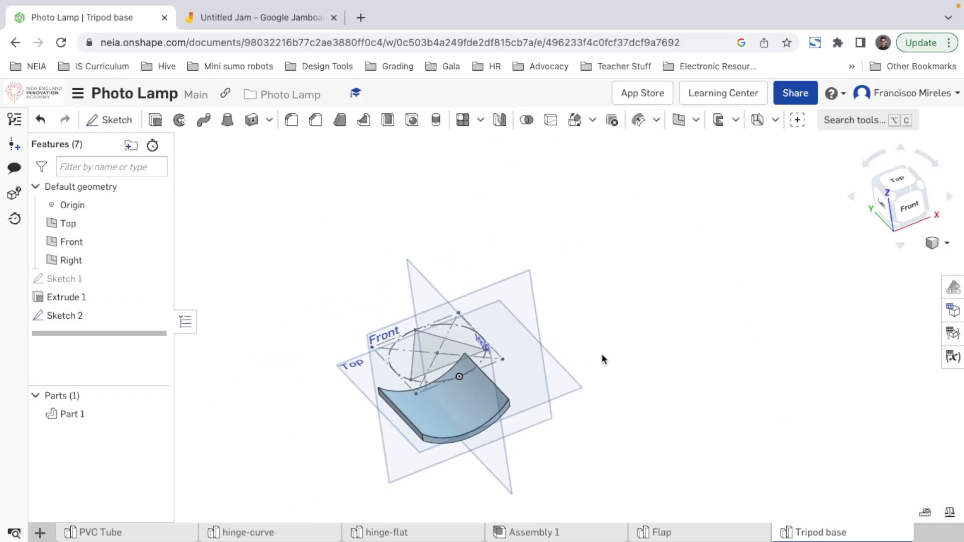
middle_drag(602, 353, 647, 310)
right_drag(646, 309, 676, 306)
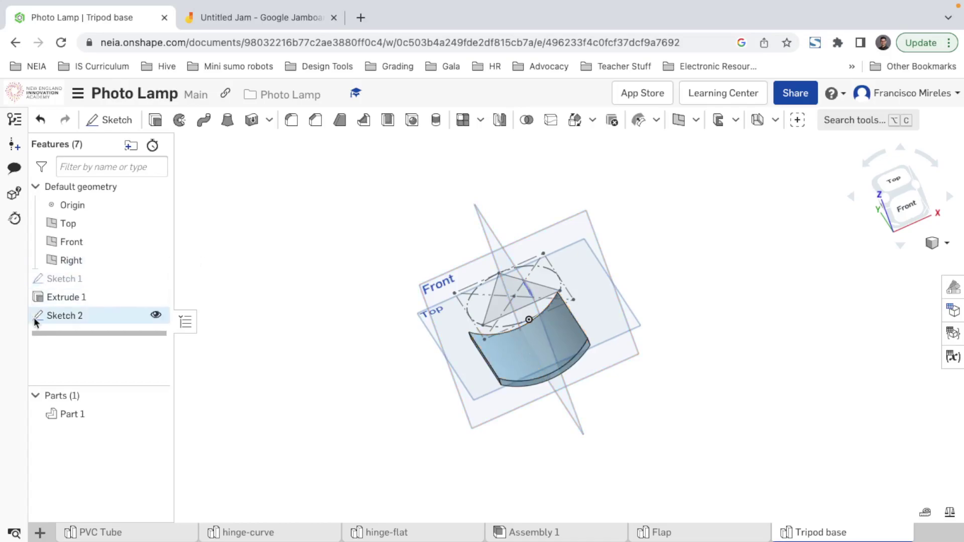
click(56, 315)
click(155, 121)
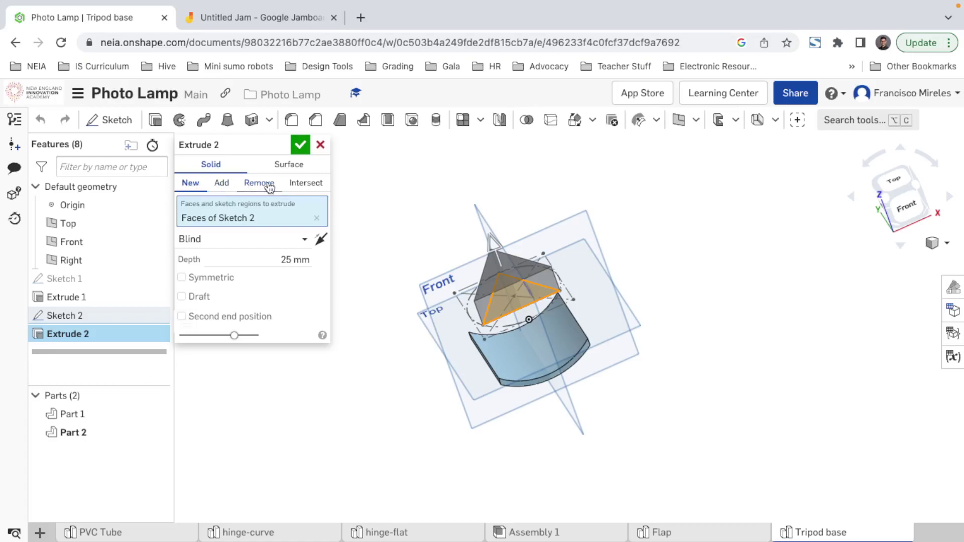
click(305, 184)
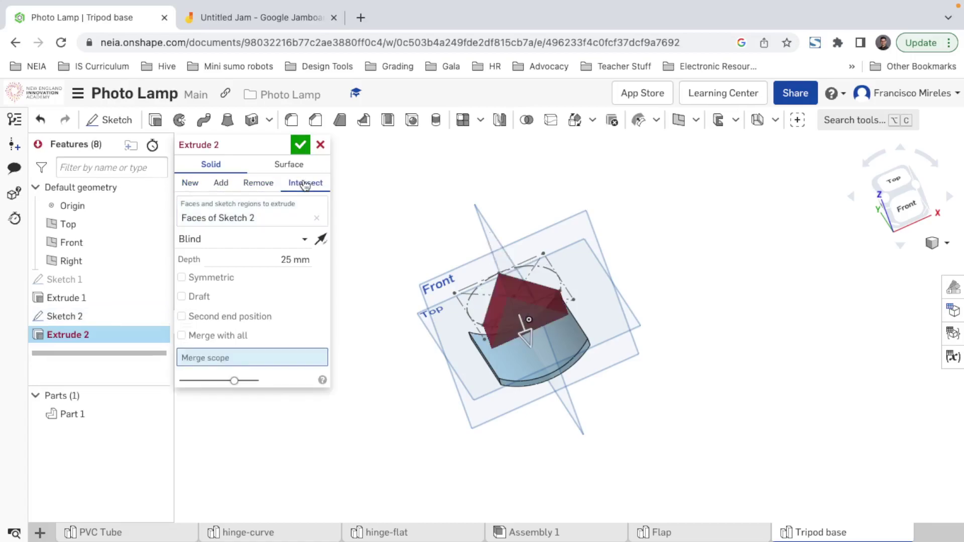
drag(528, 339, 605, 415)
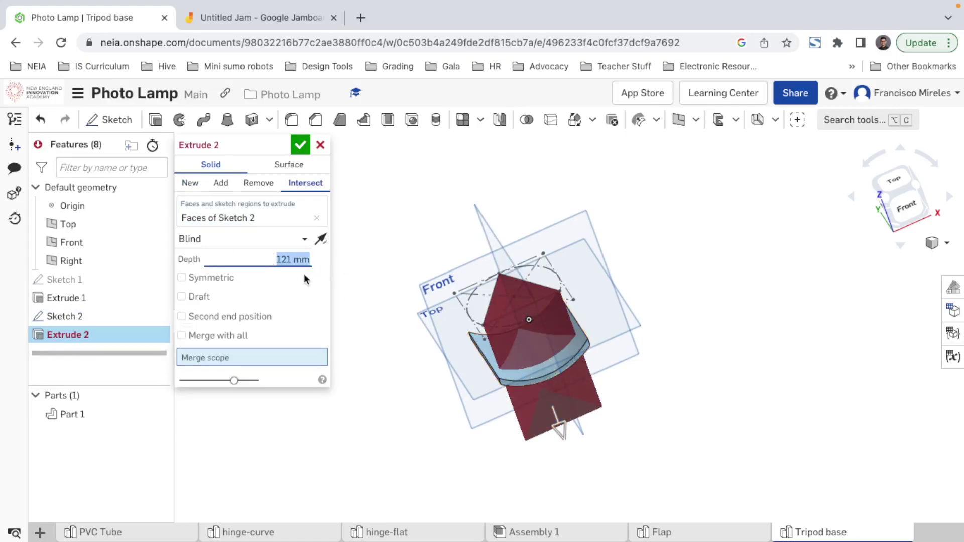
click(244, 239)
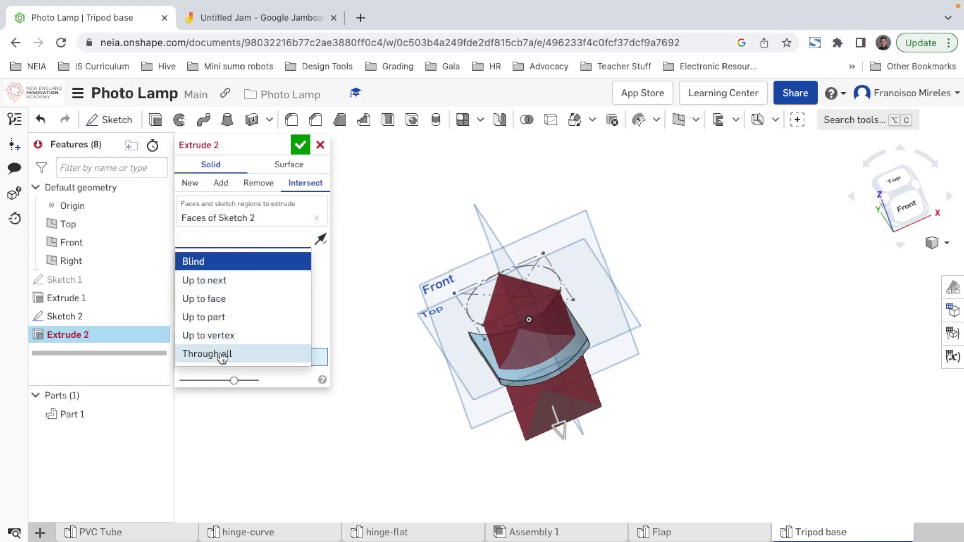
click(193, 355)
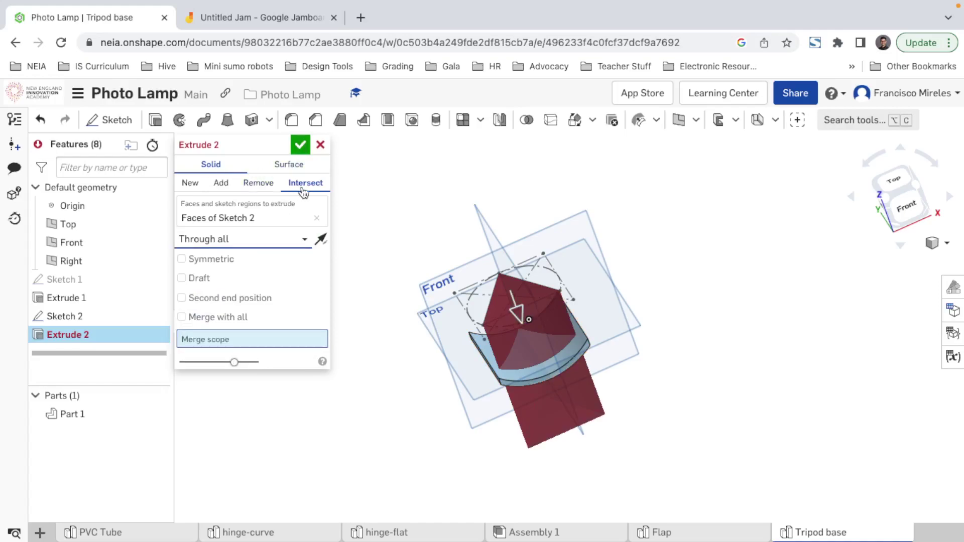
click(300, 145)
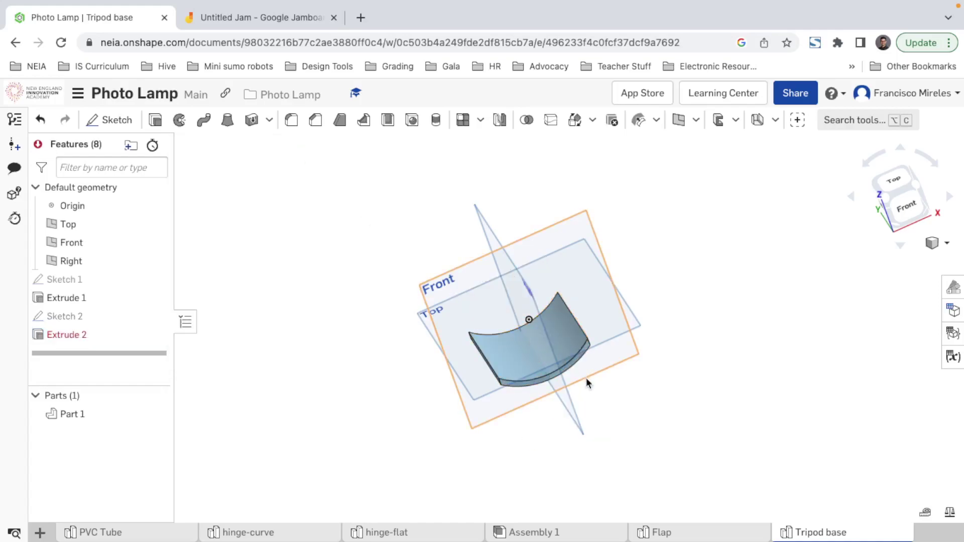
- Edit Extrude 2 and choose the curved plate, Part 1, as the merge scope for the intersection
right_click(83, 336)
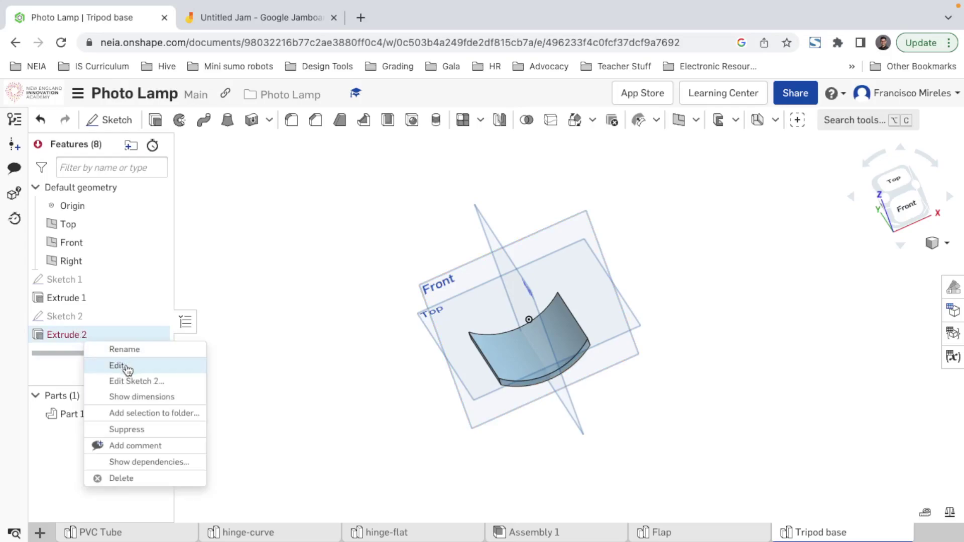
click(126, 368)
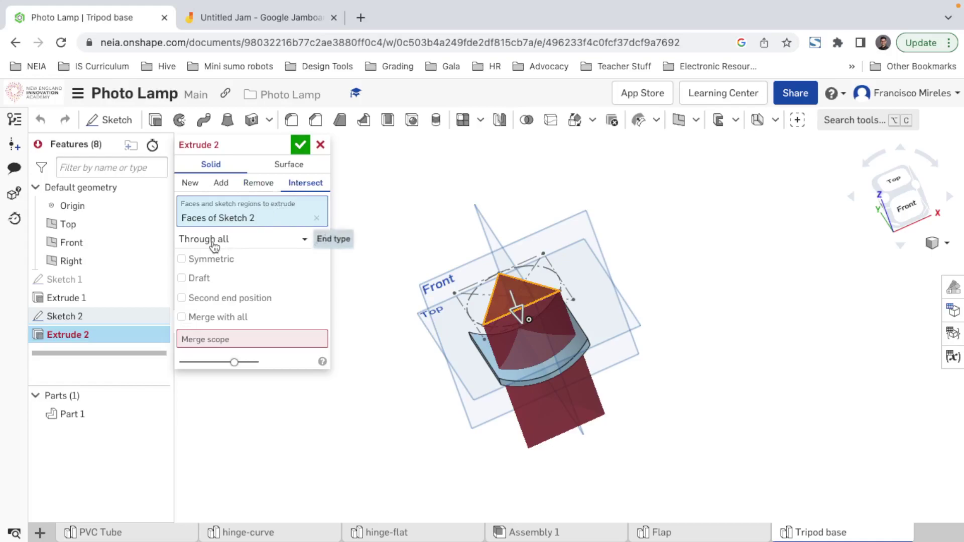
click(216, 339)
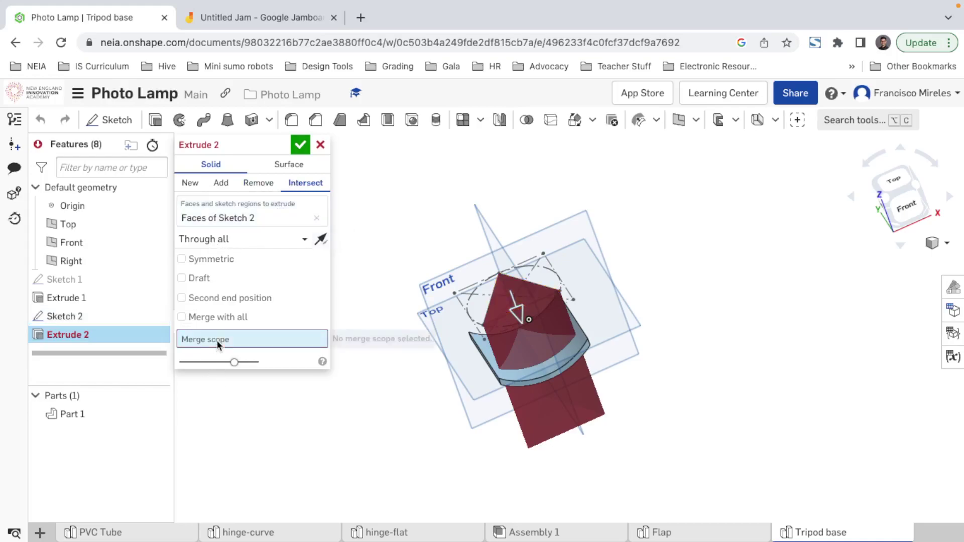
click(541, 378)
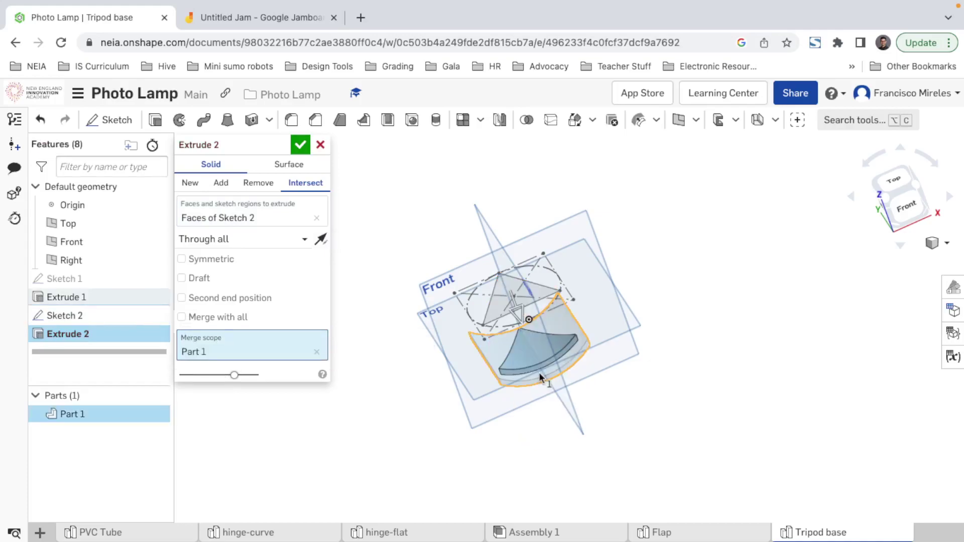
right_drag(557, 363, 392, 309)
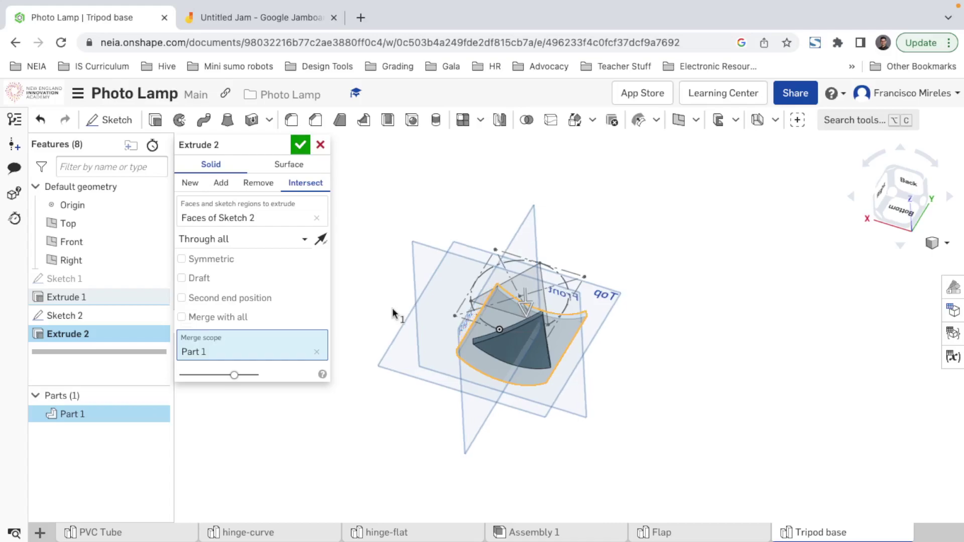
click(300, 145)
- Examine the trimmed triangular plate from several directions and compare it with the knuckles of the hinge-curve part
right_drag(530, 350, 512, 375)
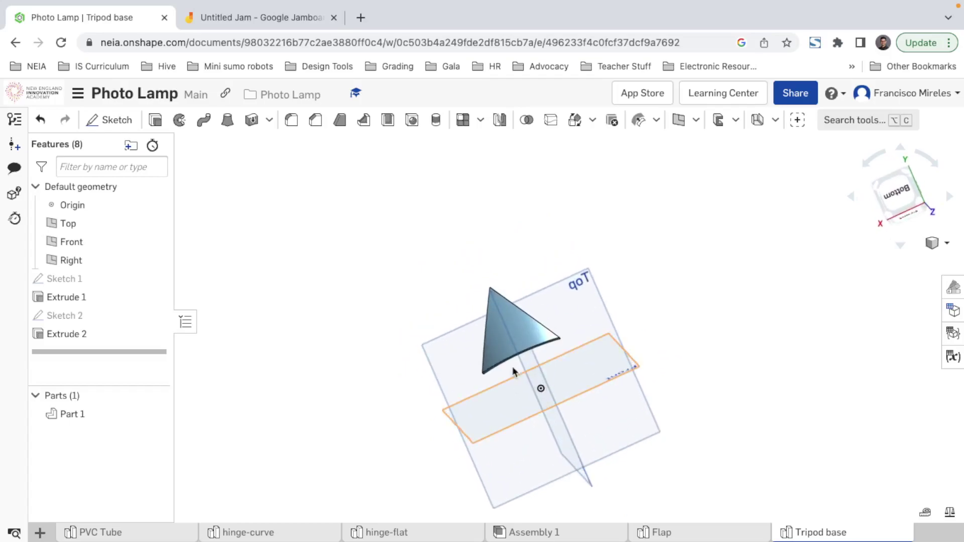
scroll(505, 323, up, 3)
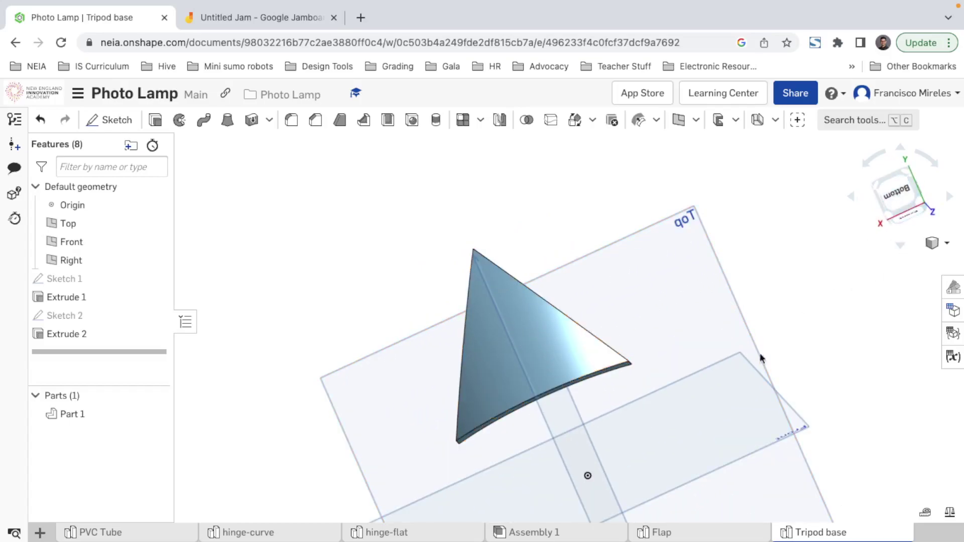
click(896, 193)
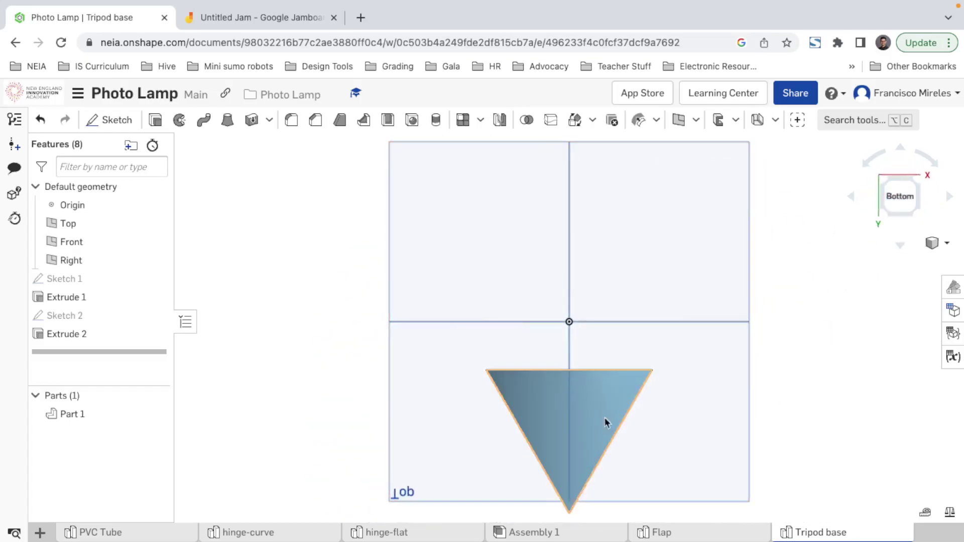
right_drag(622, 408, 641, 369)
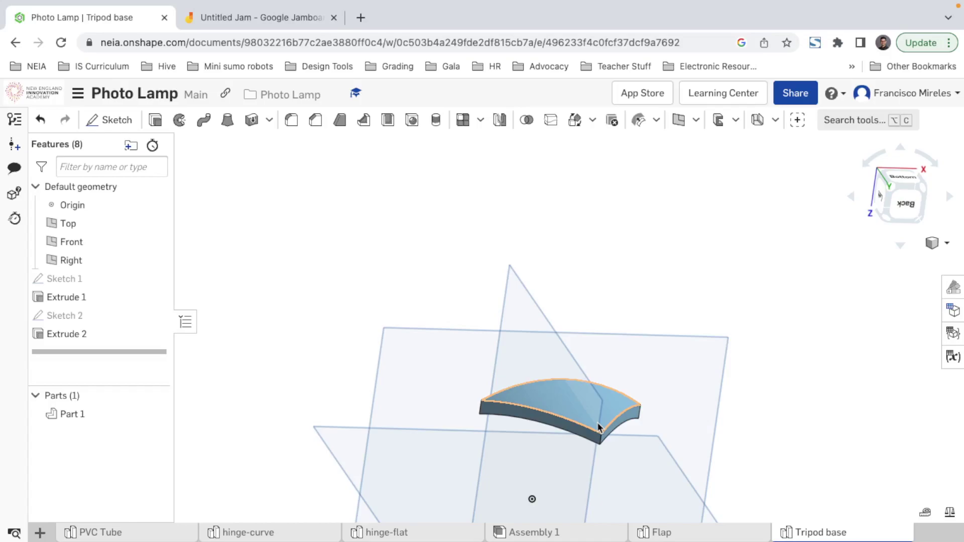
right_drag(601, 422, 604, 346)
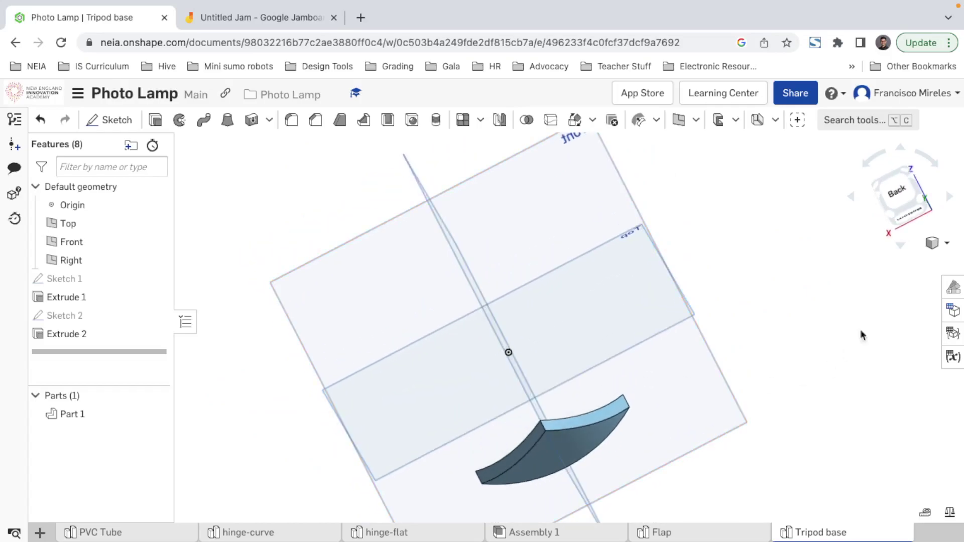
click(911, 215)
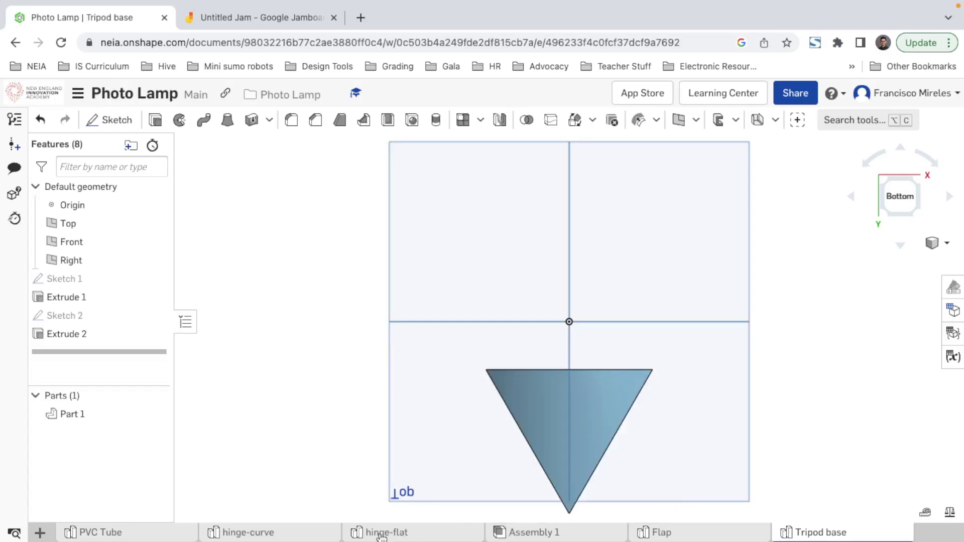
click(309, 537)
right_drag(471, 334, 548, 315)
scroll(509, 315, up, 10)
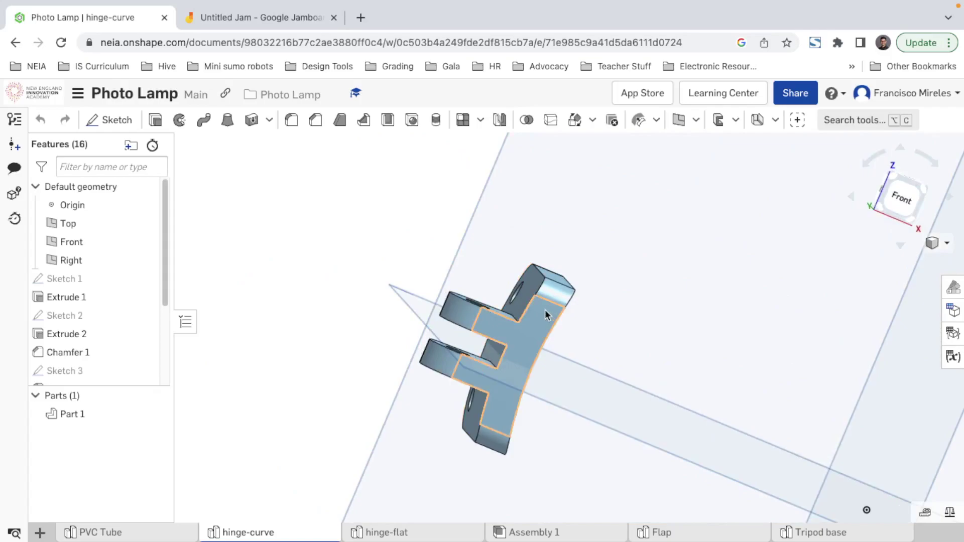
click(909, 202)
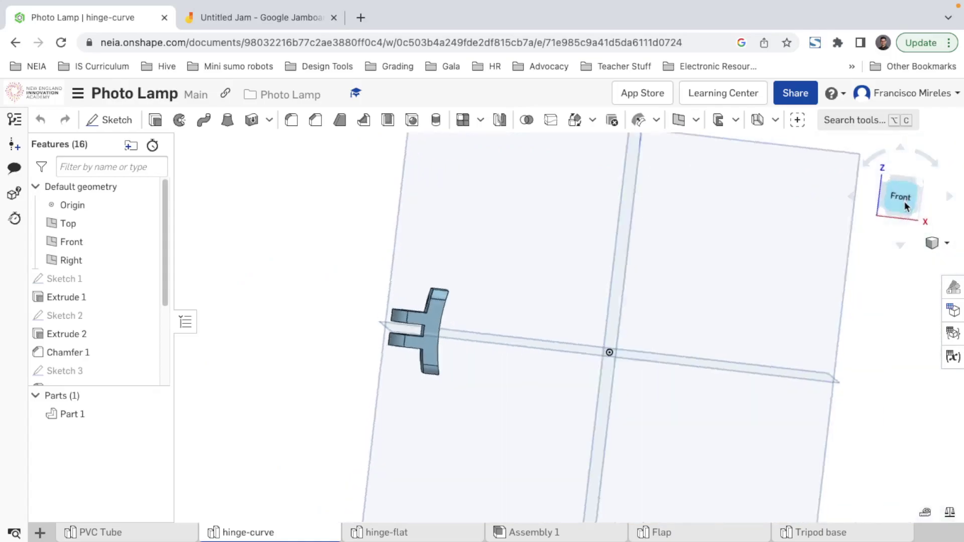
click(662, 532)
click(807, 537)
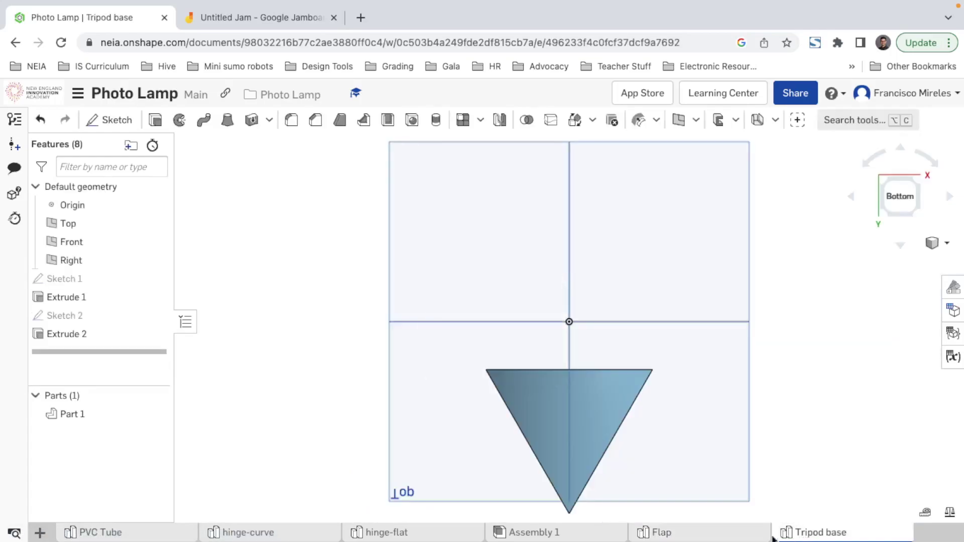
right_drag(667, 424, 590, 516)
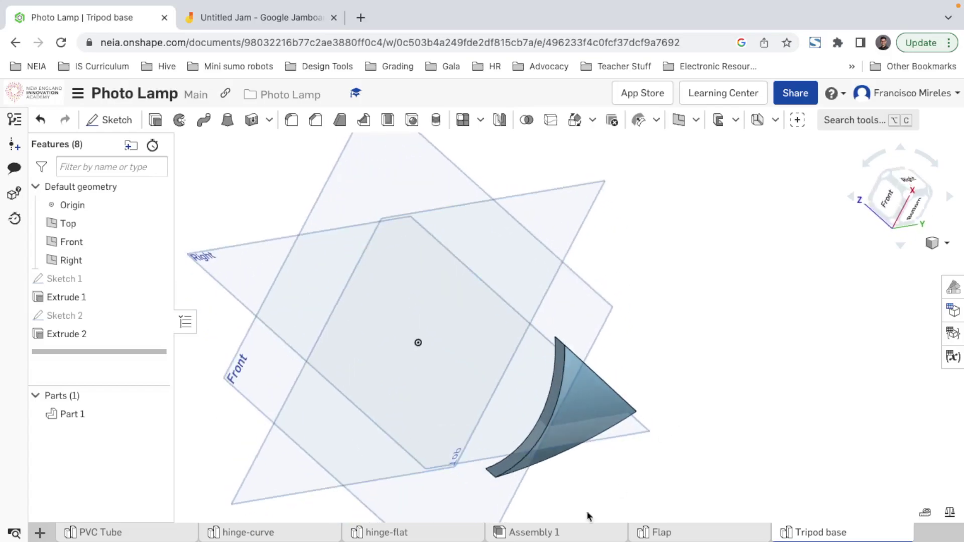
- Measure the width of one knuckle and of the gap between the two knuckles on the hinge-curve part
click(249, 533)
scroll(404, 326, up, 8)
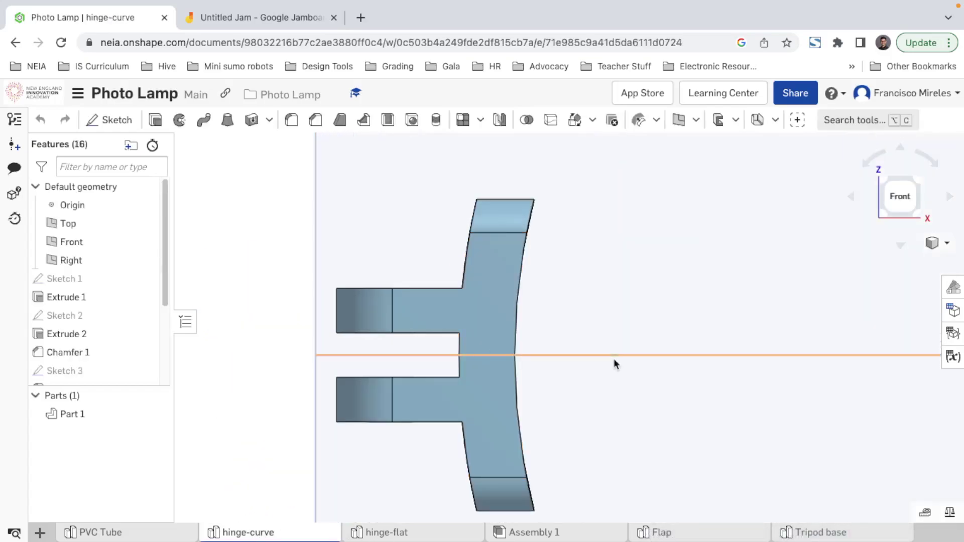
click(925, 512)
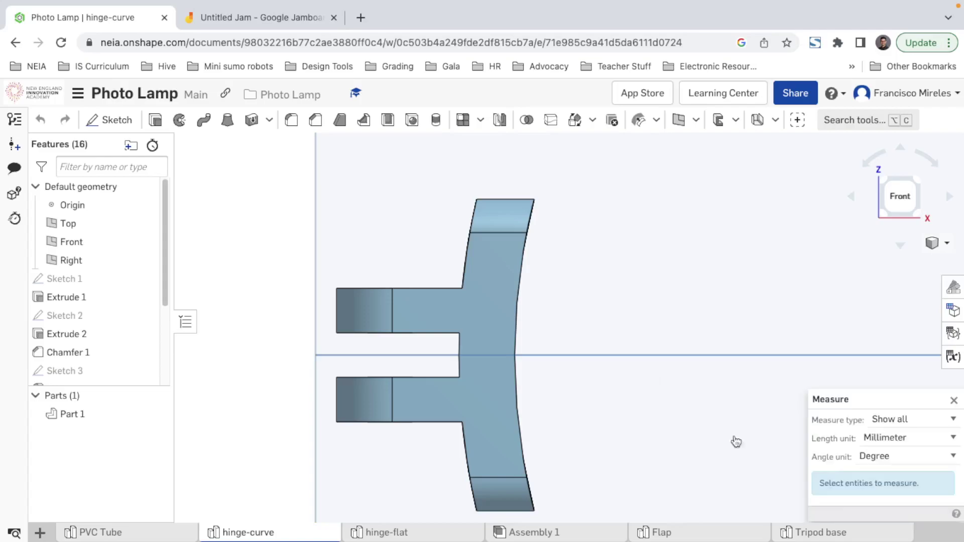
click(391, 321)
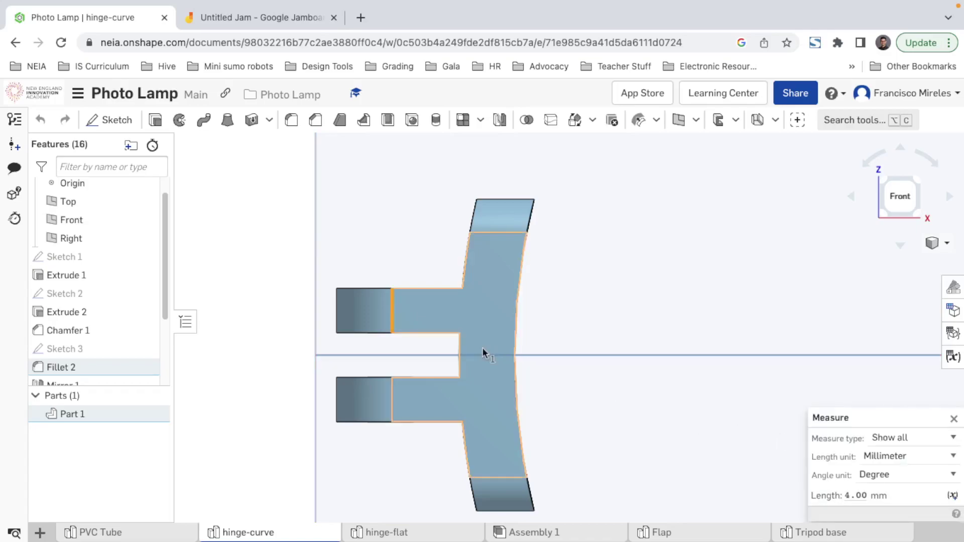
click(254, 243)
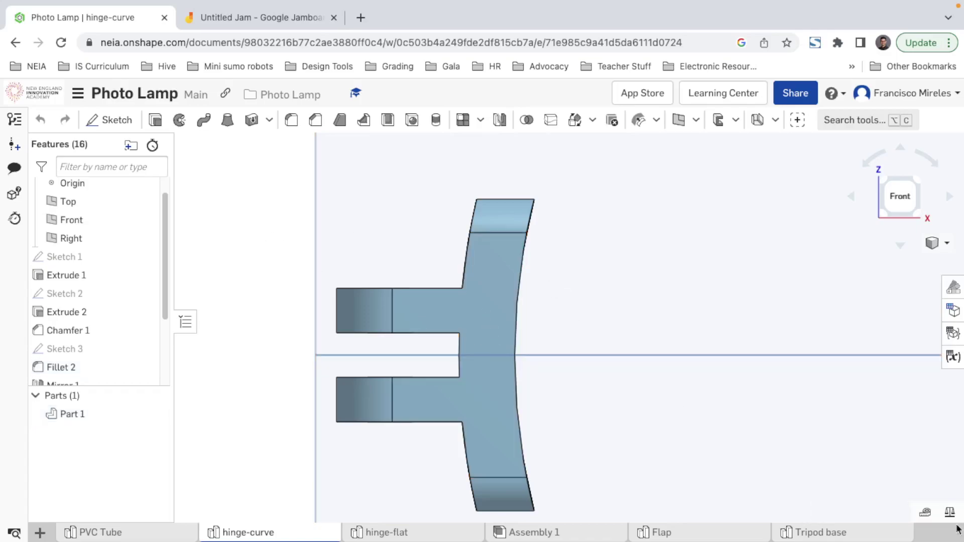
click(925, 512)
click(458, 345)
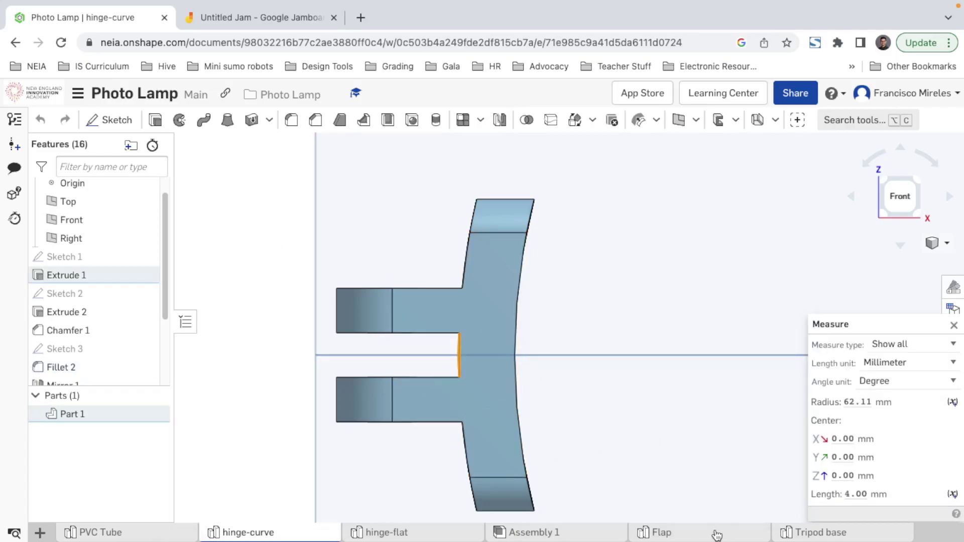
mouse_move(723, 536)
mouse_move(794, 536)
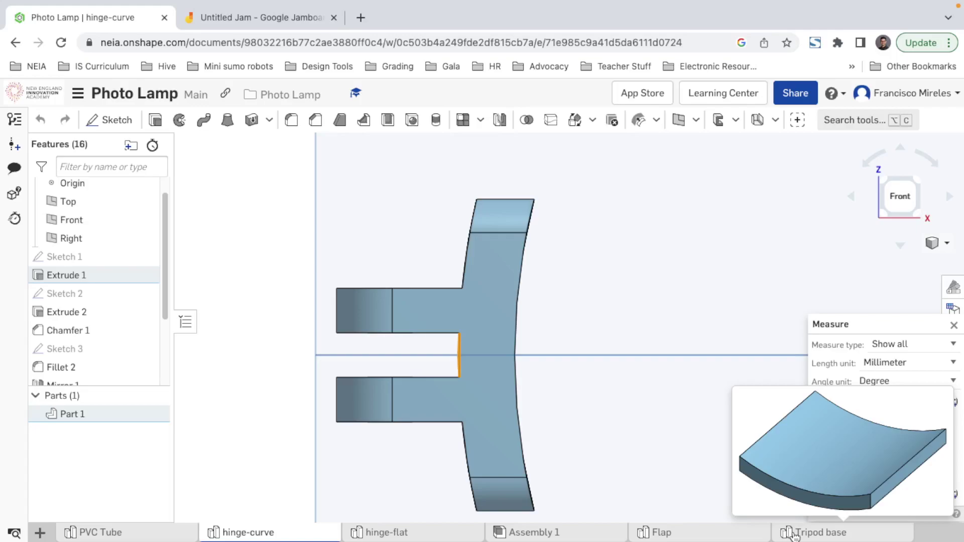
- Start a sketch on the Top plane of the Tripod base and project the triangular plate's outline as construction lines
click(793, 534)
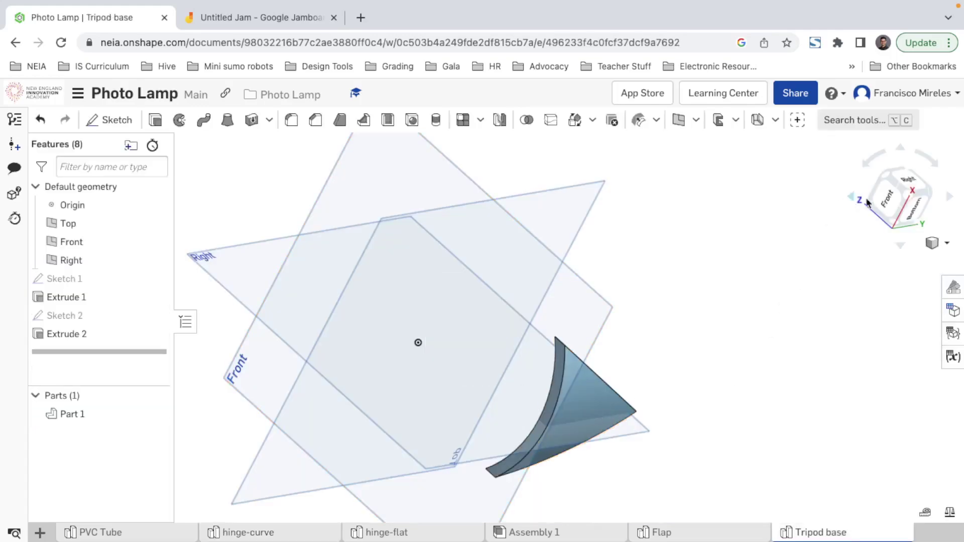
click(913, 209)
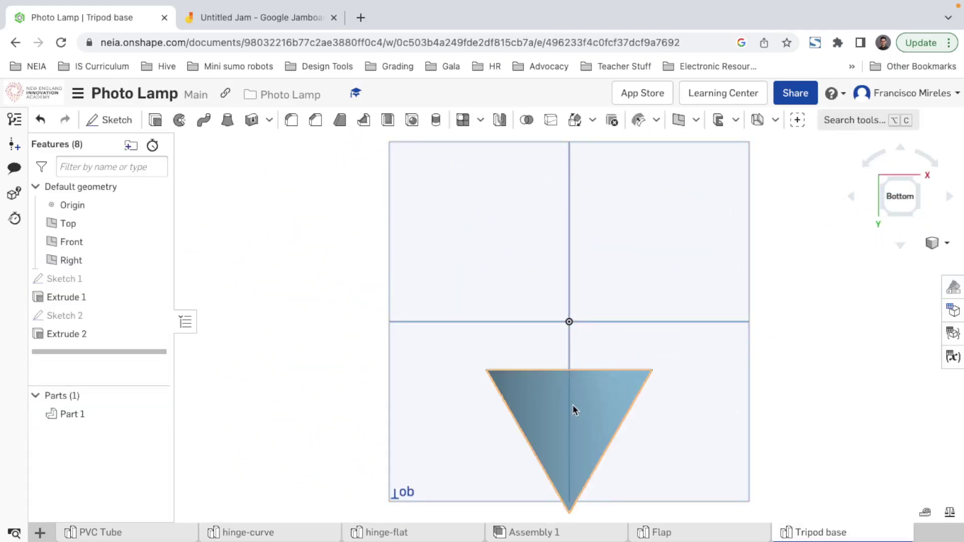
right_click(409, 433)
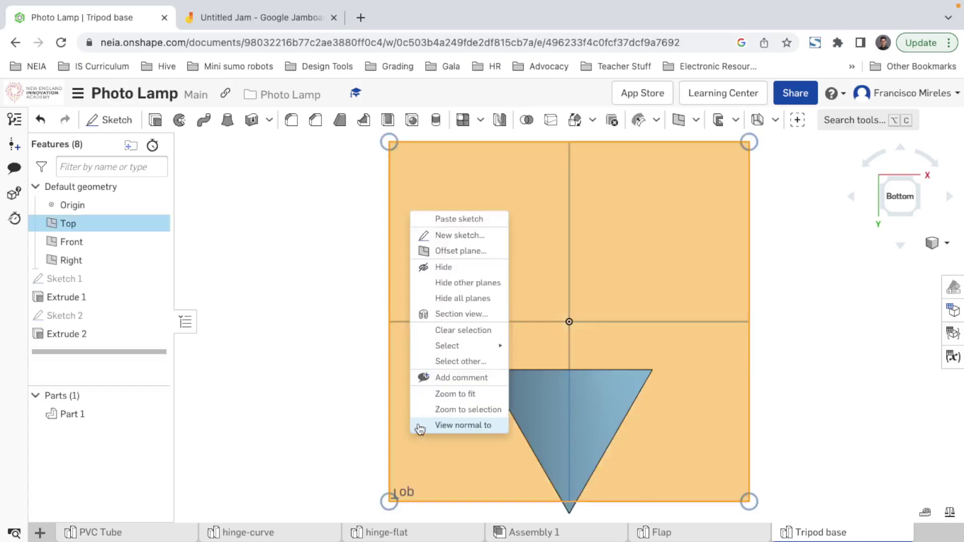
click(449, 235)
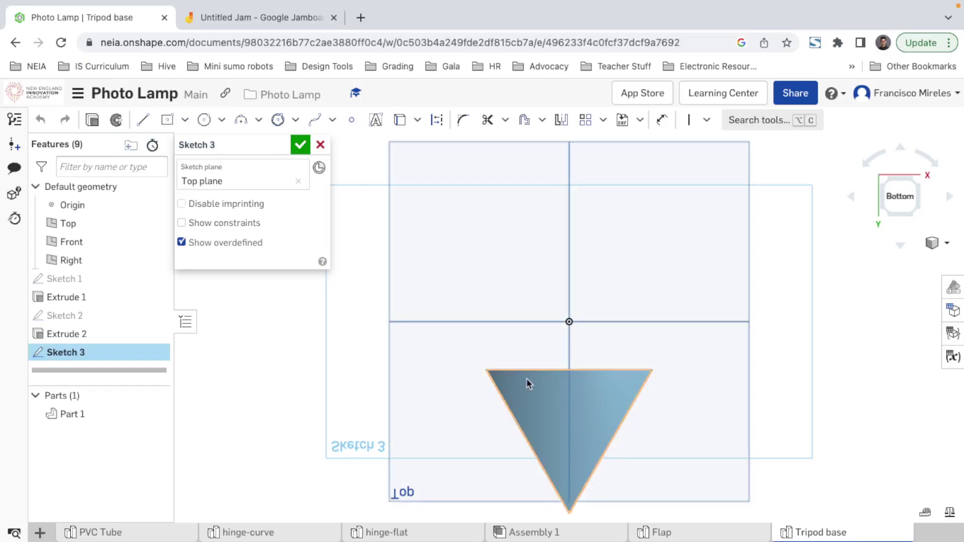
click(394, 121)
click(520, 419)
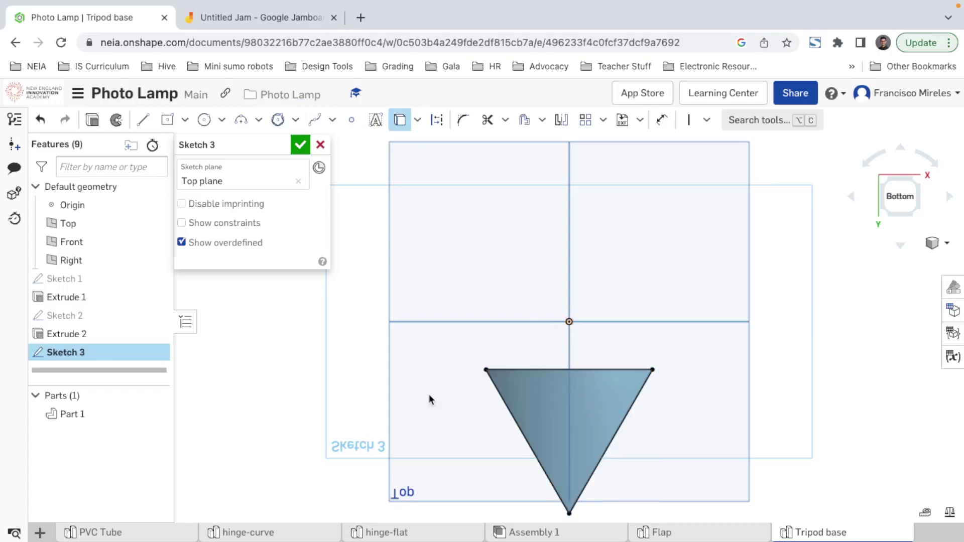
key(Escape)
drag(455, 351, 679, 518)
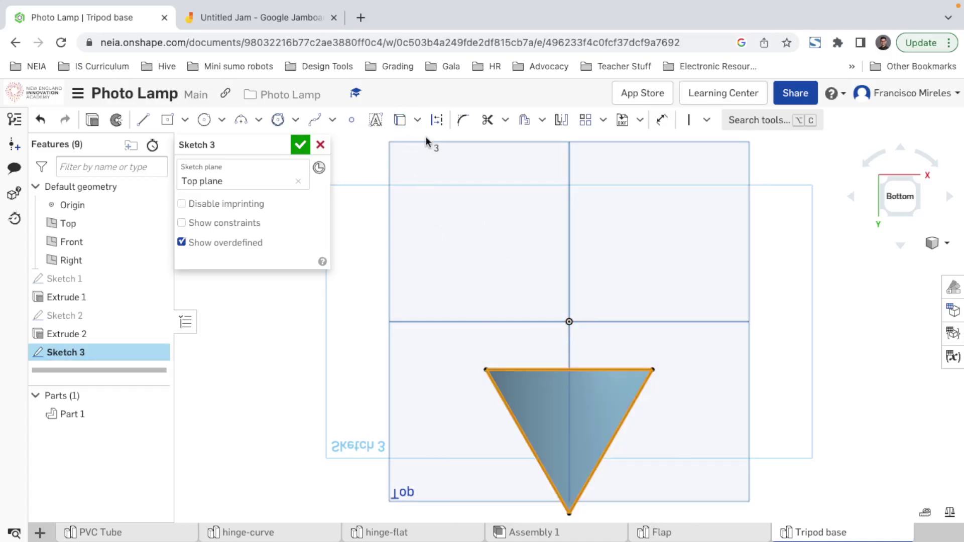
click(436, 120)
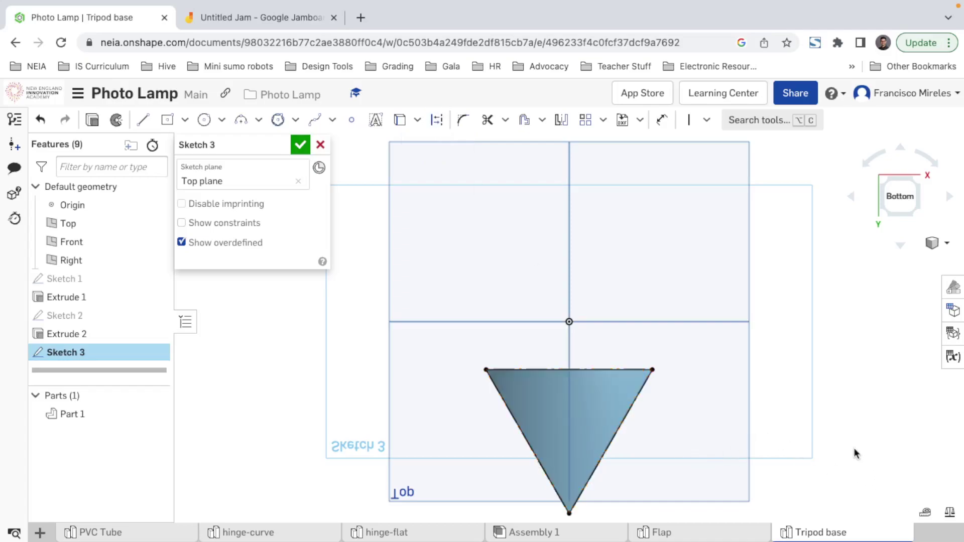
- Draw a vertical construction line from the triangle's lower vertex to the midpoint of its opposite edge
middle_drag(639, 447, 605, 359)
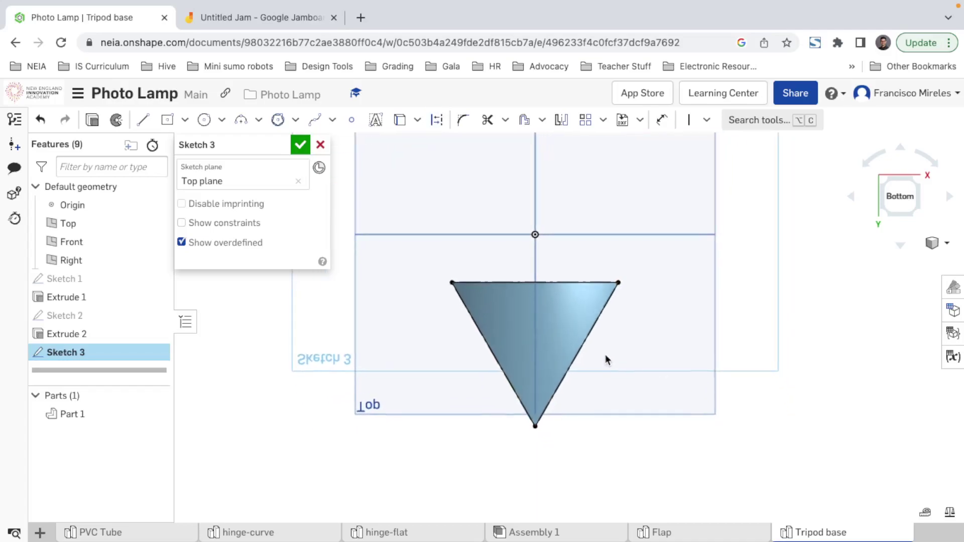
scroll(583, 325, up, 3)
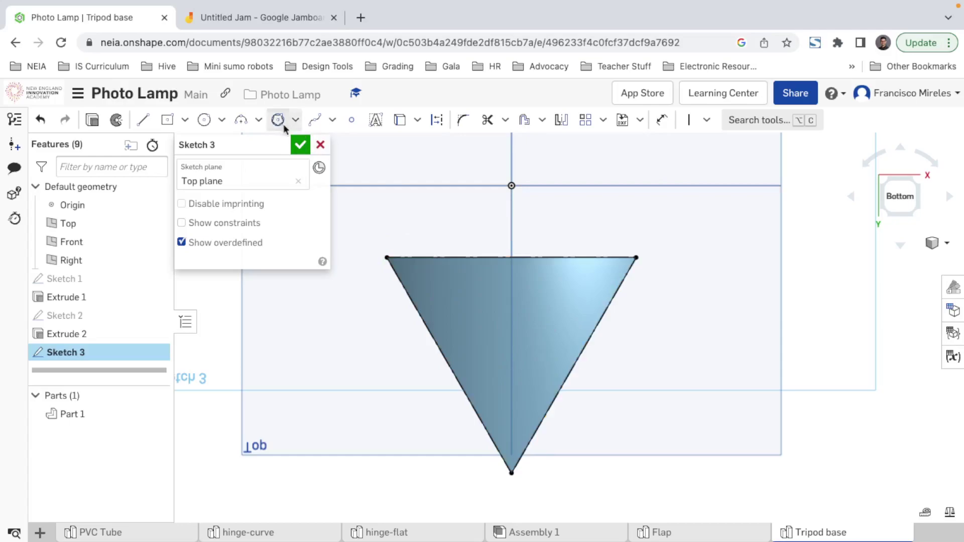
click(144, 121)
click(512, 473)
click(512, 258)
key(Escape)
click(513, 314)
click(436, 119)
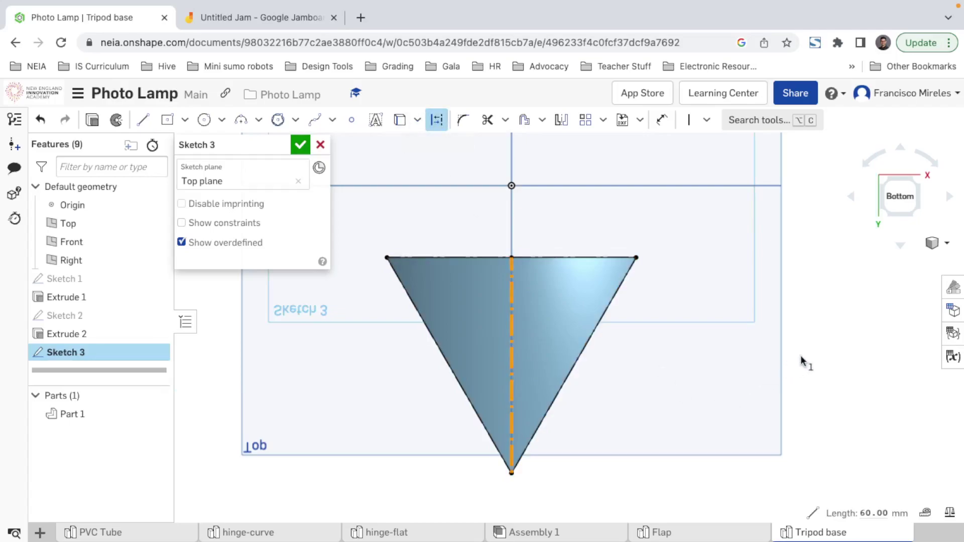
key(Escape)
- Sketch an upright rectangle about 4 mm wide and 18 mm high, left of the construction centreline near the triangle's lower vertex
key(g)
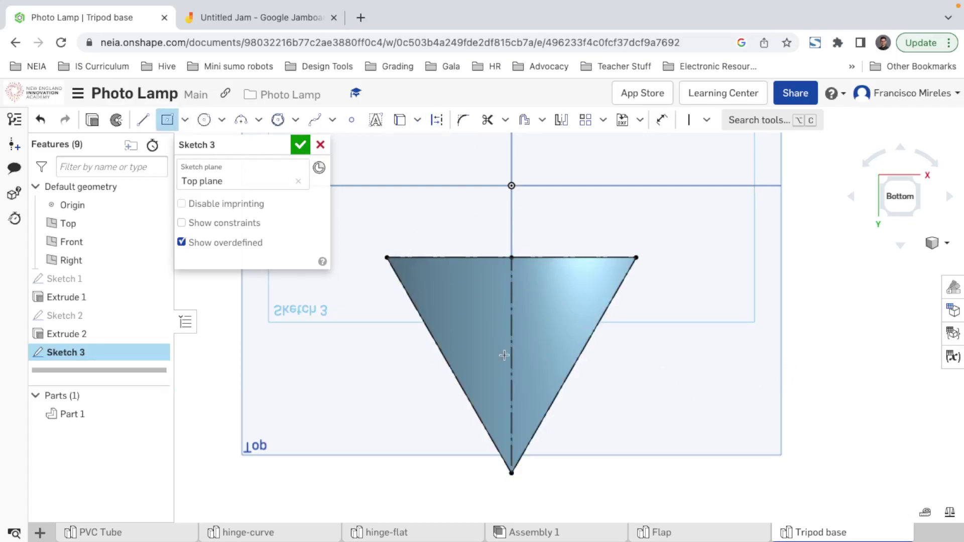
click(469, 415)
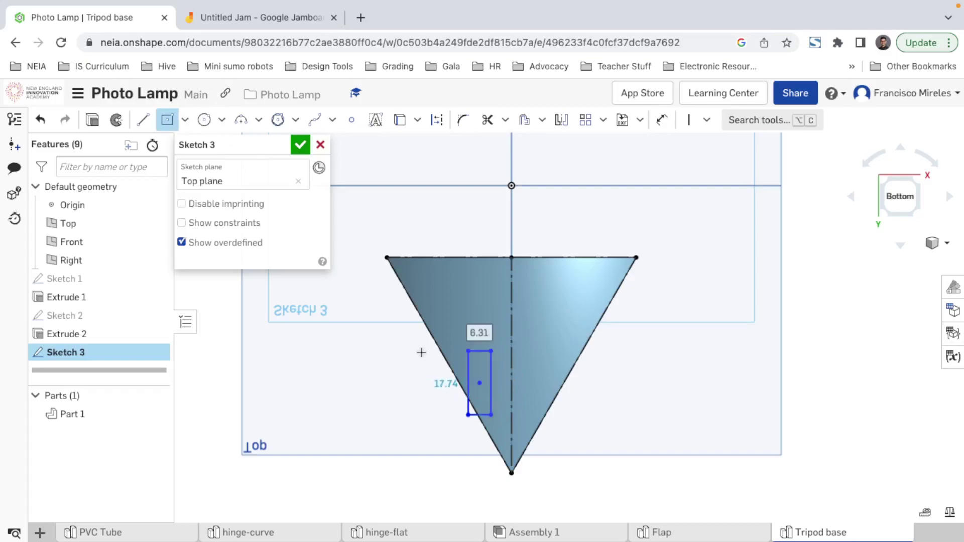
click(491, 351)
mouse_move(489, 377)
mouse_down()
mouse_move(500, 393)
mouse_move(481, 379)
mouse_up()
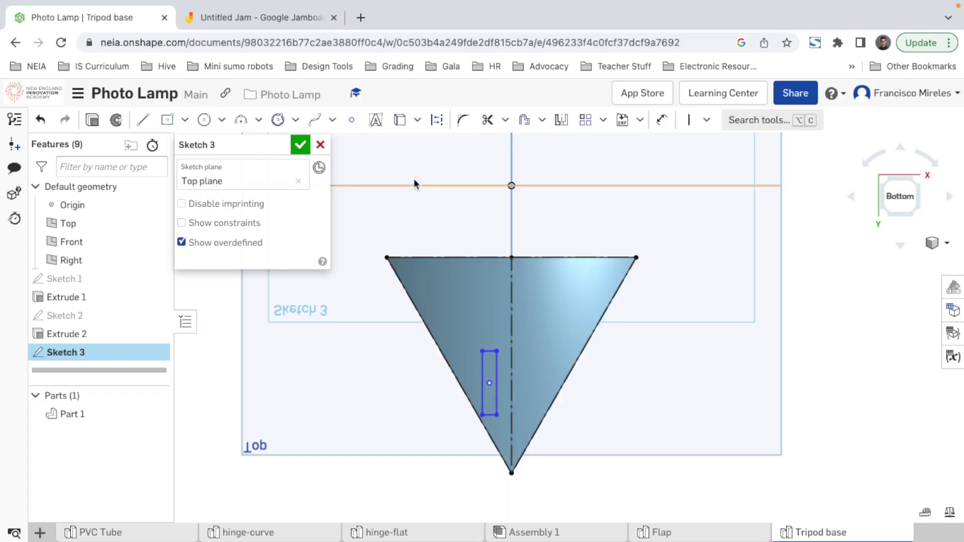
- Dimension the width of the upright rectangle to 4 mm
click(662, 119)
click(497, 401)
click(482, 407)
click(445, 419)
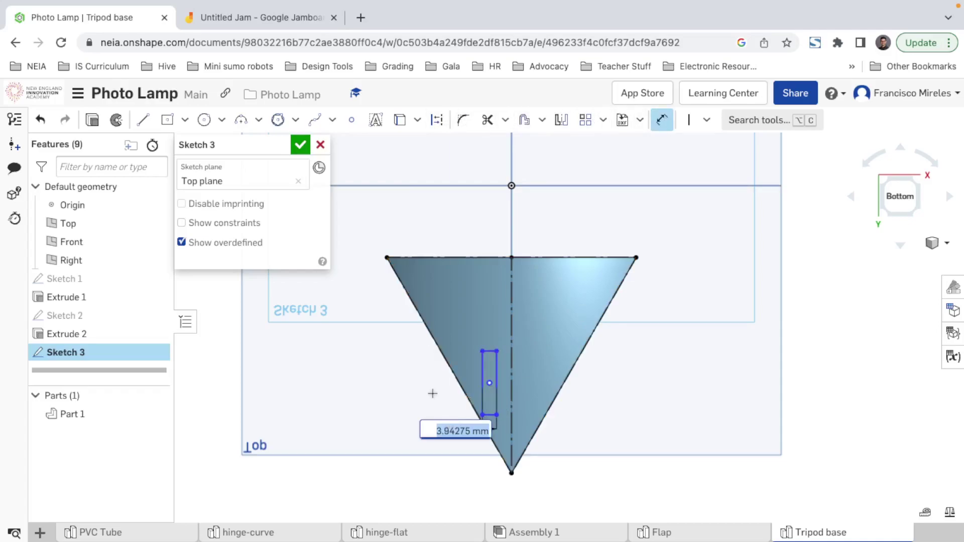
text(4)
key(Return)
- Dimension the rectangle's inner long edge to sit 2 mm from the triangle's lower vertex
click(497, 387)
click(511, 472)
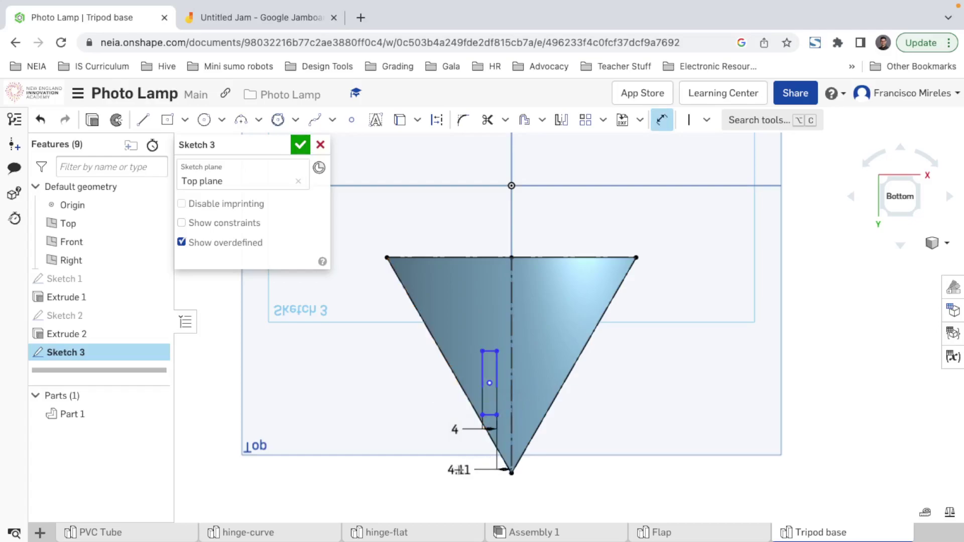
click(457, 471)
text(2)
key(Return)
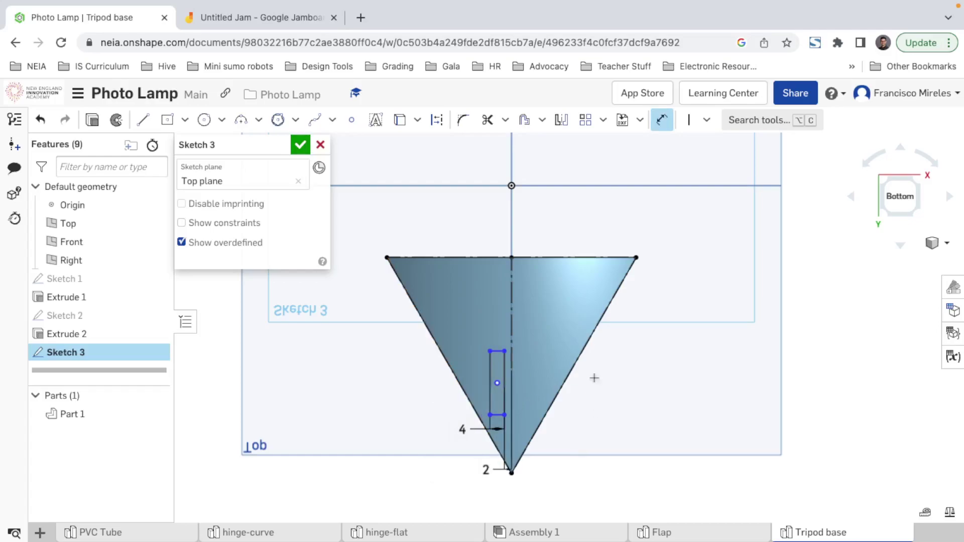
- Measure the straight edge where the upper knuckle meets the plate on the hinge-curve part
scroll(525, 392, up, 5)
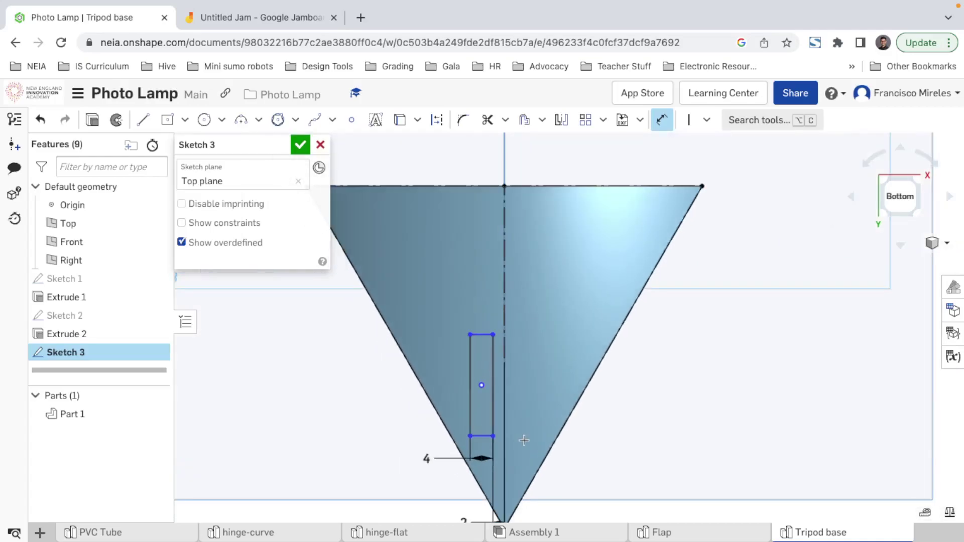
scroll(524, 440, down, 1)
click(232, 533)
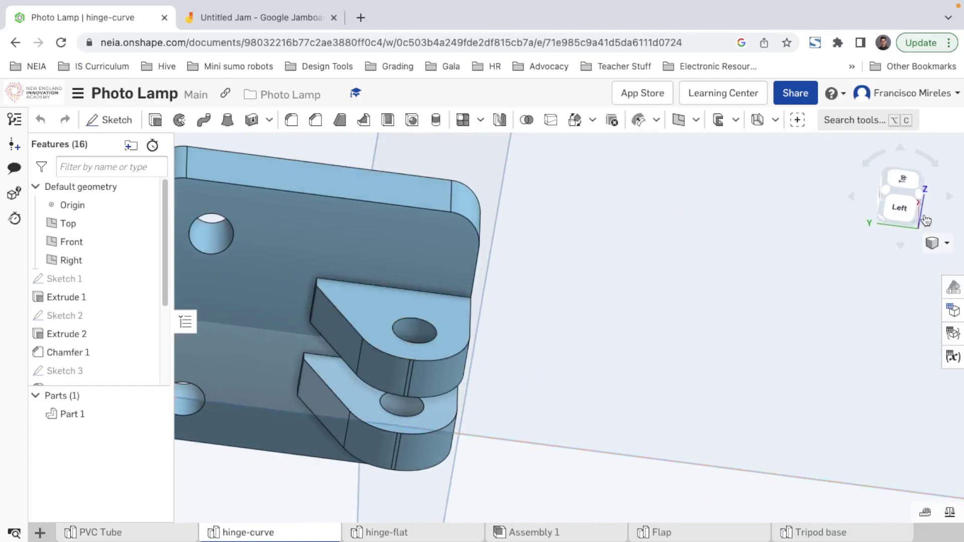
click(925, 512)
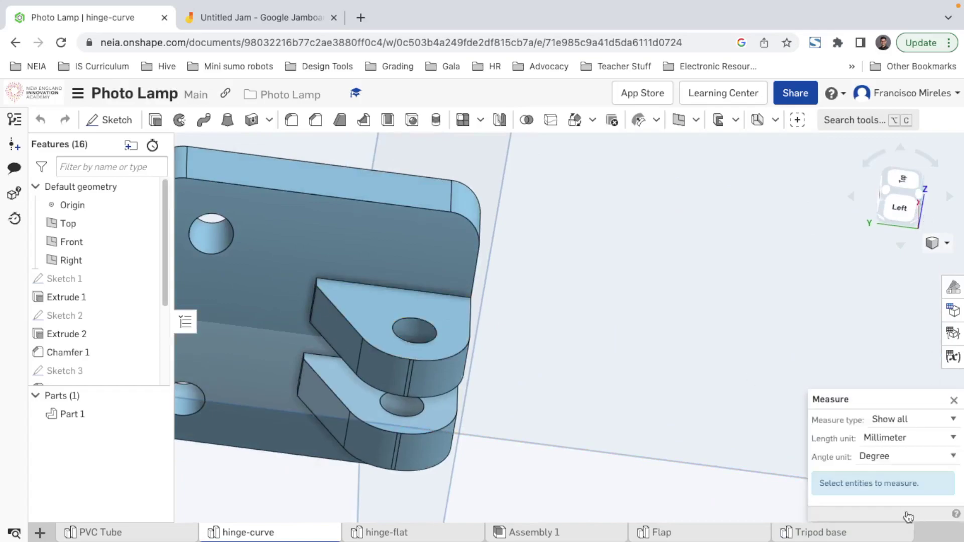
click(414, 291)
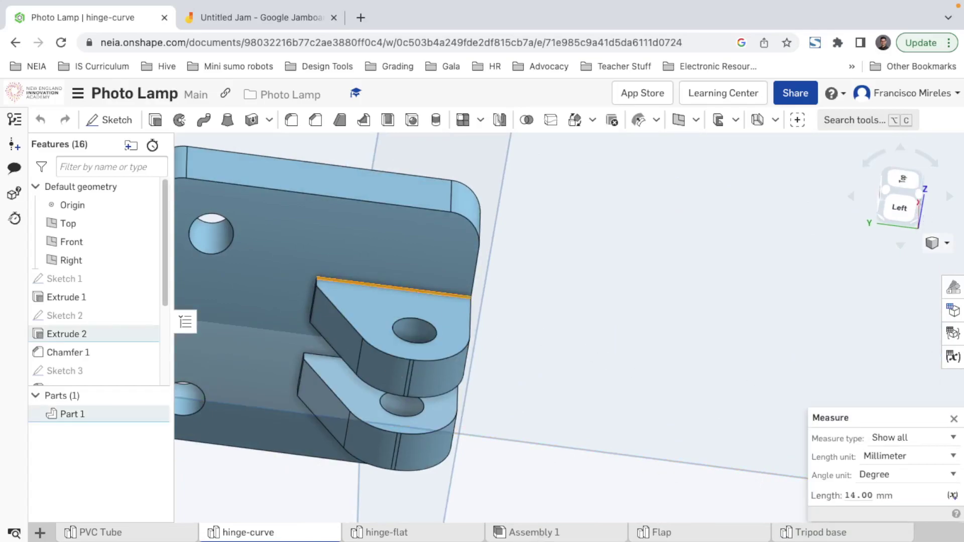
- Set the rectangle's height to 14 mm in the Tripod base sketch and move it closer to the triangle's lower vertex
click(795, 533)
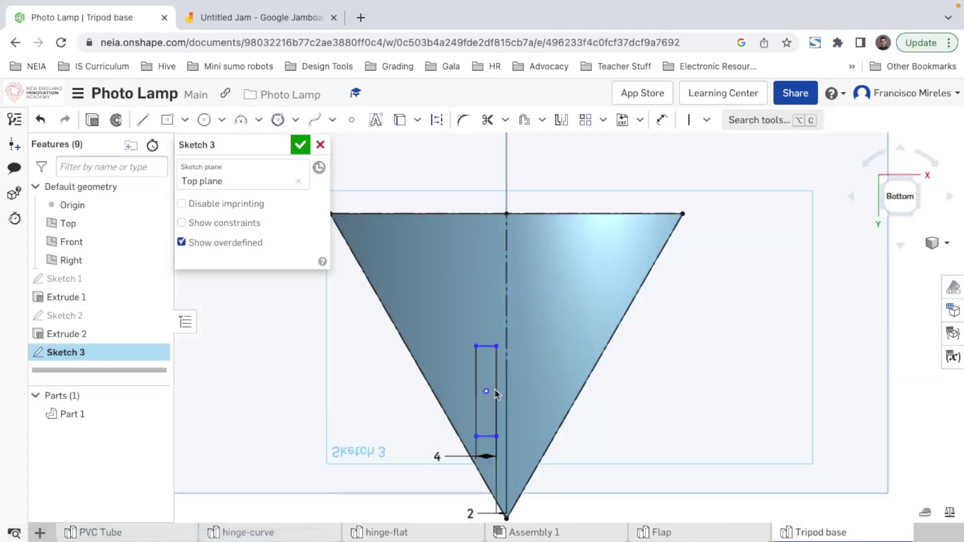
click(662, 120)
click(485, 346)
click(486, 437)
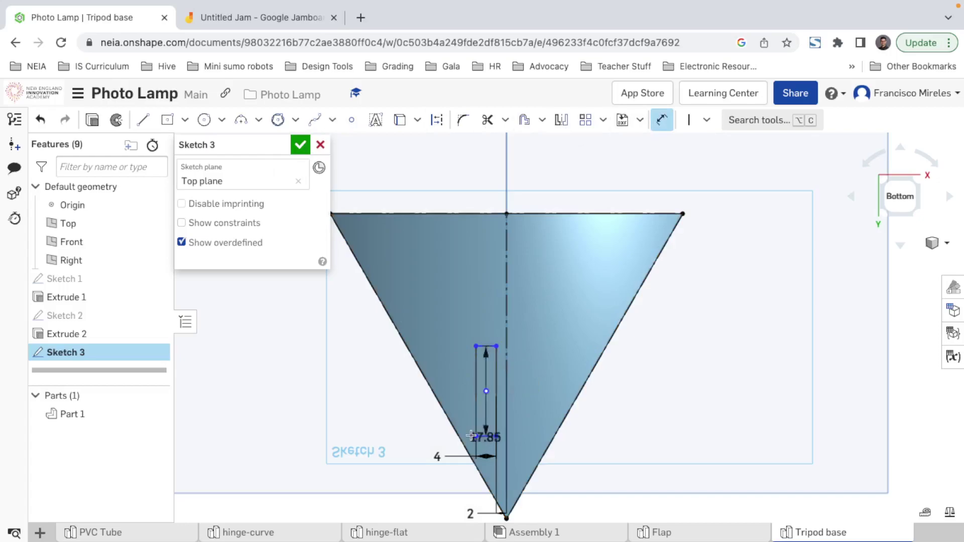
click(406, 396)
text(14)
key(Return)
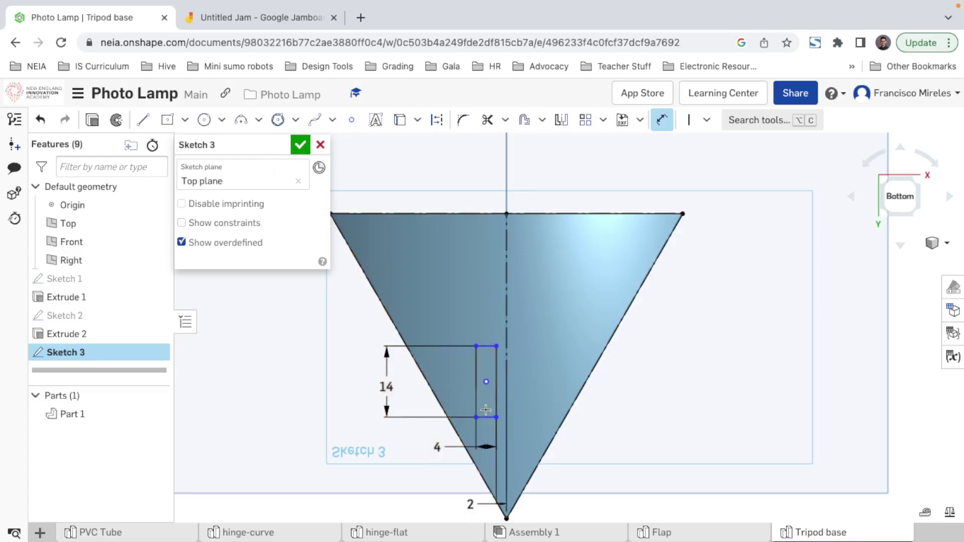
key(Escape)
mouse_move(487, 421)
mouse_down()
mouse_move(490, 460)
mouse_move(492, 450)
mouse_up()
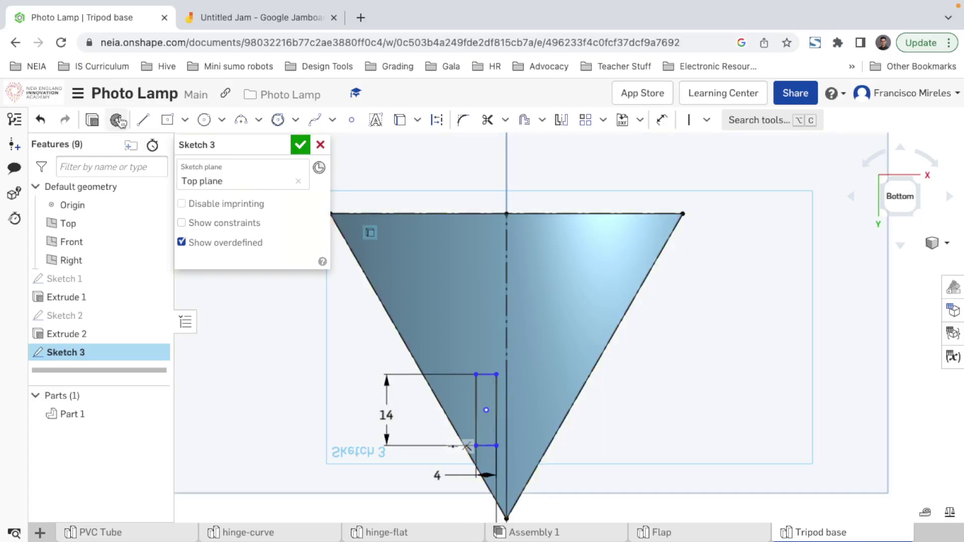
- Draw two lines from the triangle's upper corners to the midpoints of their opposite sides
click(142, 119)
click(332, 213)
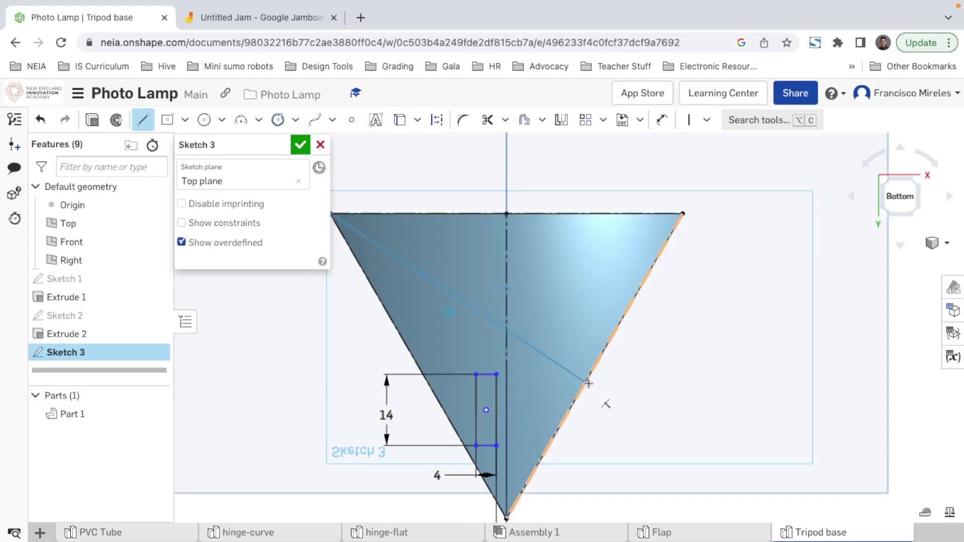
click(594, 366)
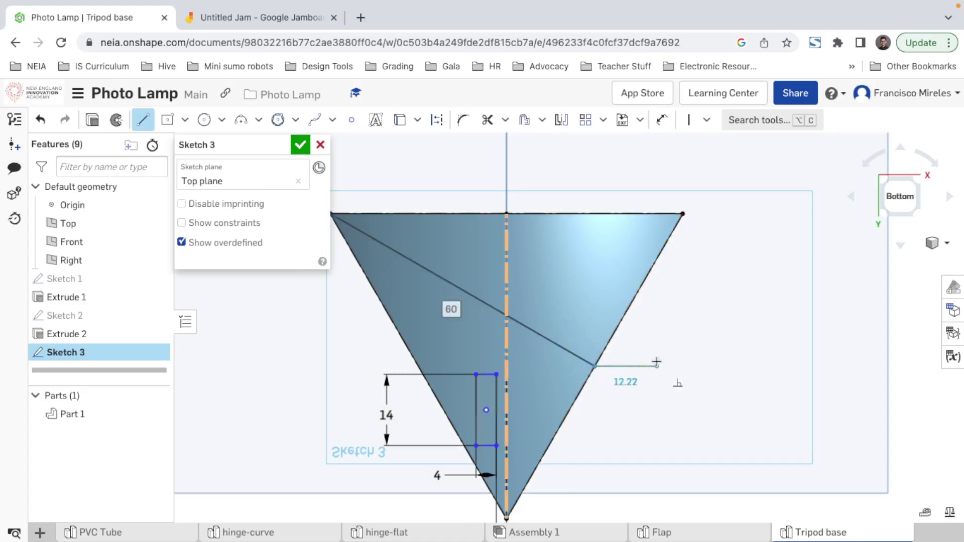
key(Escape)
click(143, 121)
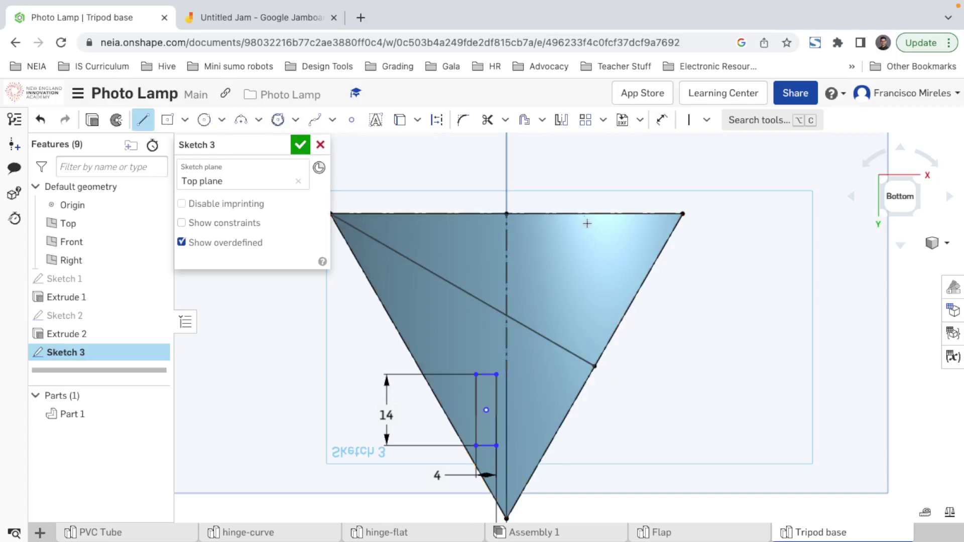
click(681, 213)
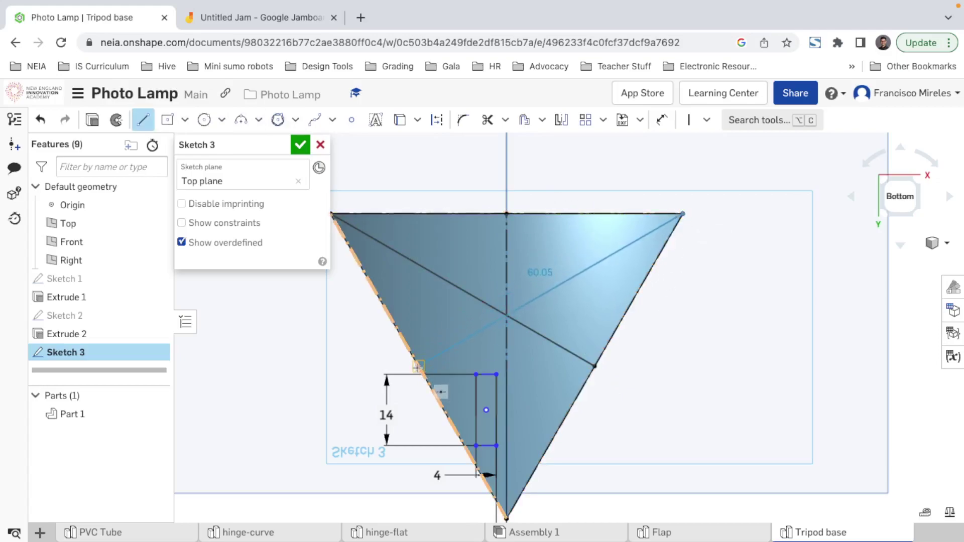
click(418, 367)
key(Escape)
- Convert the two crossing diagonal lines to construction geometry
drag(539, 343, 517, 296)
click(439, 119)
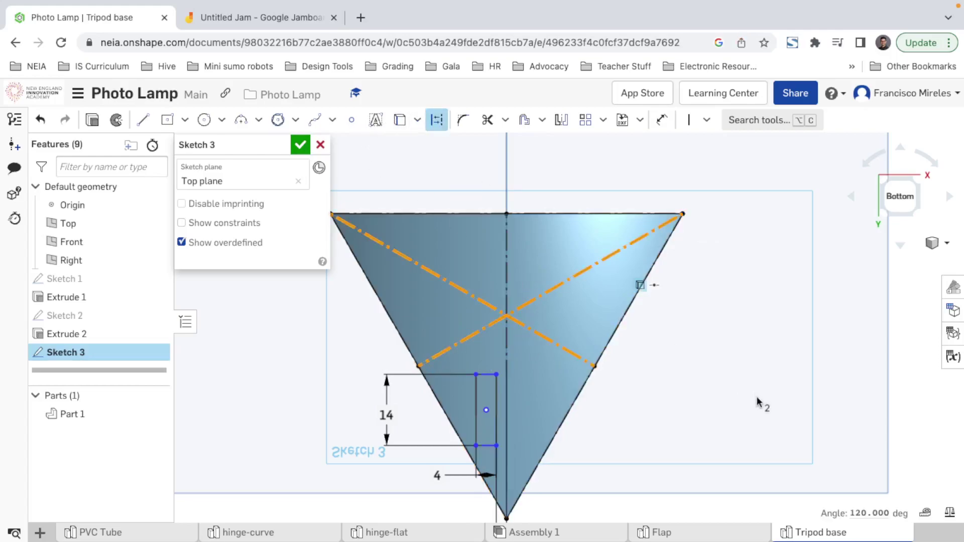
click(652, 475)
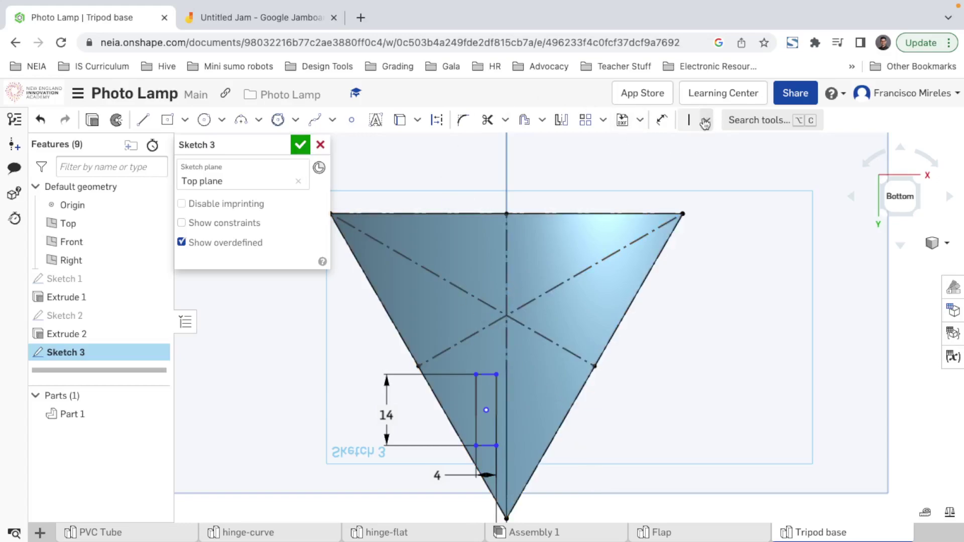
- Place a sketch point where the three construction lines intersect at the triangle's centre
click(352, 121)
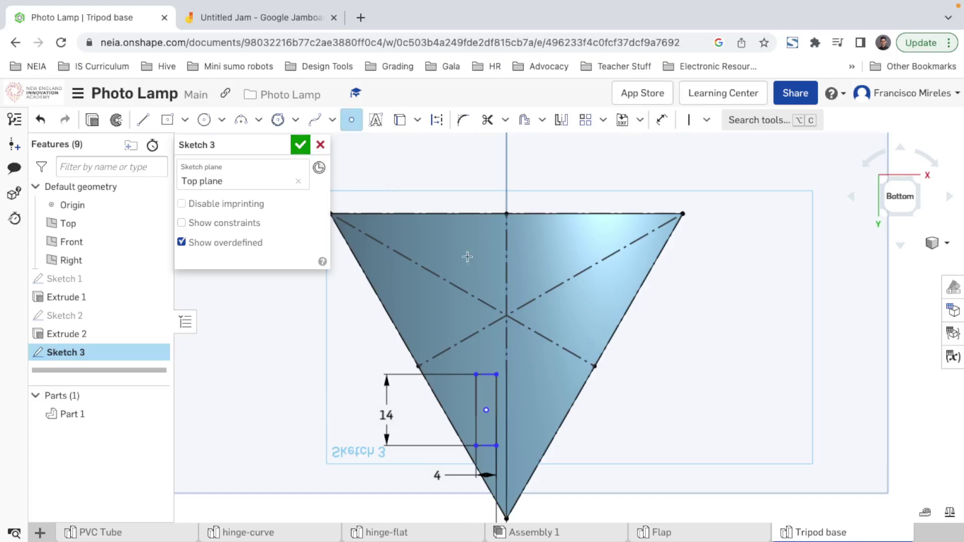
click(507, 316)
key(Escape)
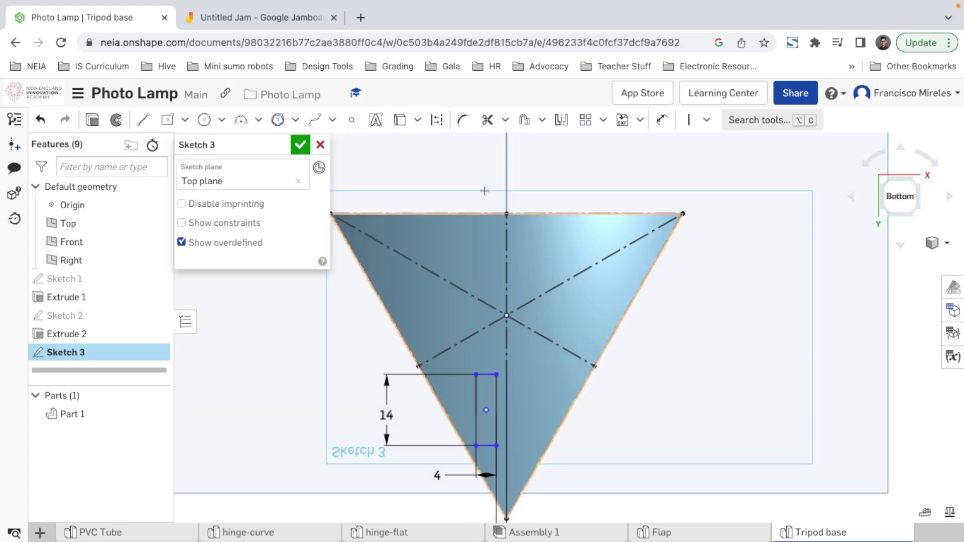
- Dimension the distance from the centre point to the rectangle's upper edge as 12 mm
click(662, 120)
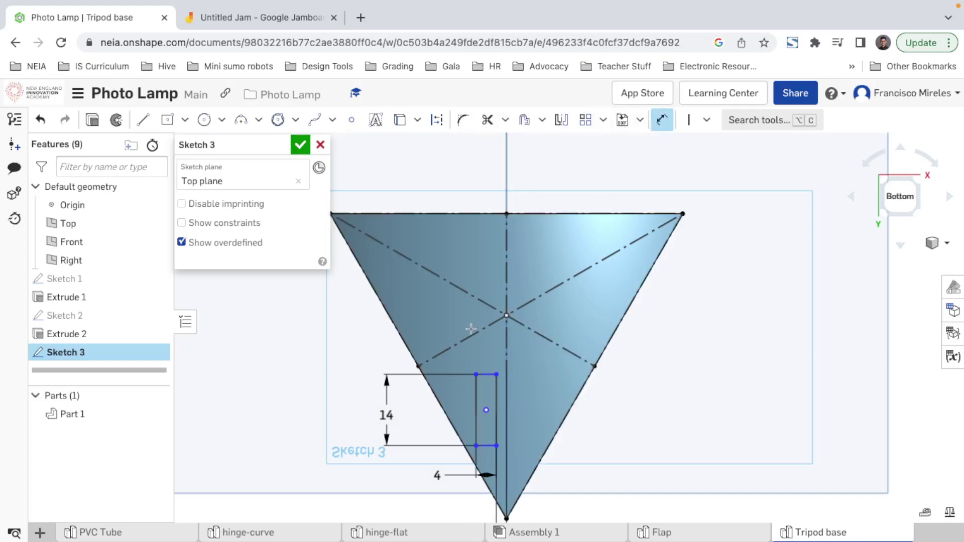
click(506, 316)
click(487, 374)
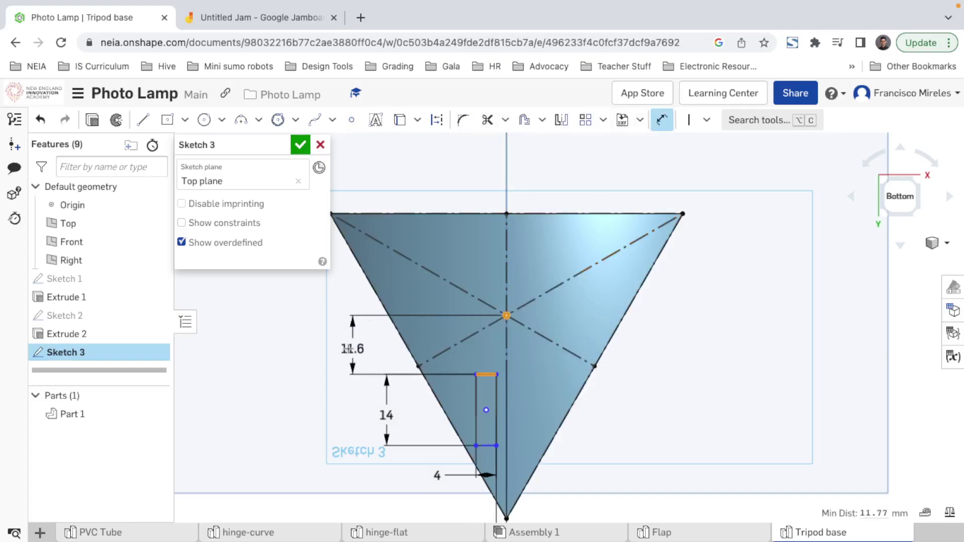
click(344, 345)
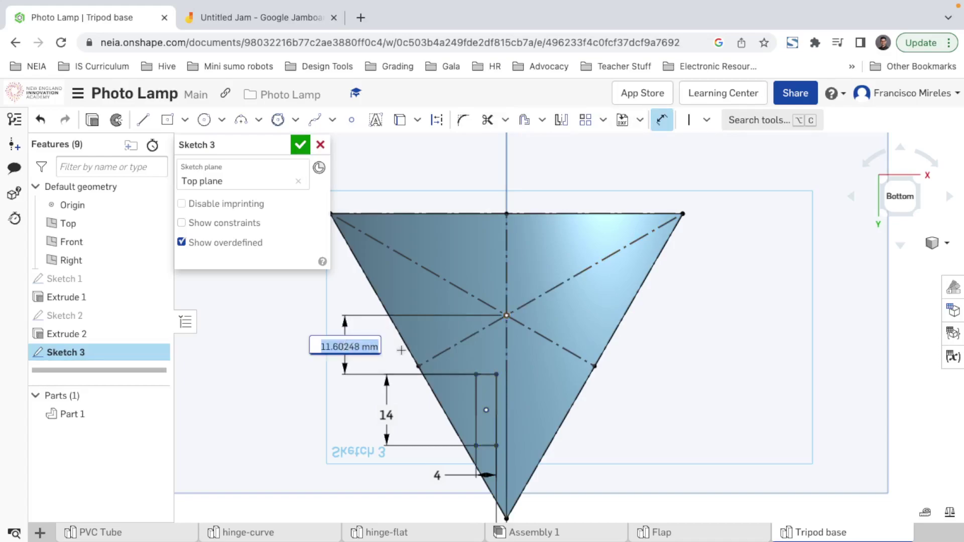
text(12)
key(Return)
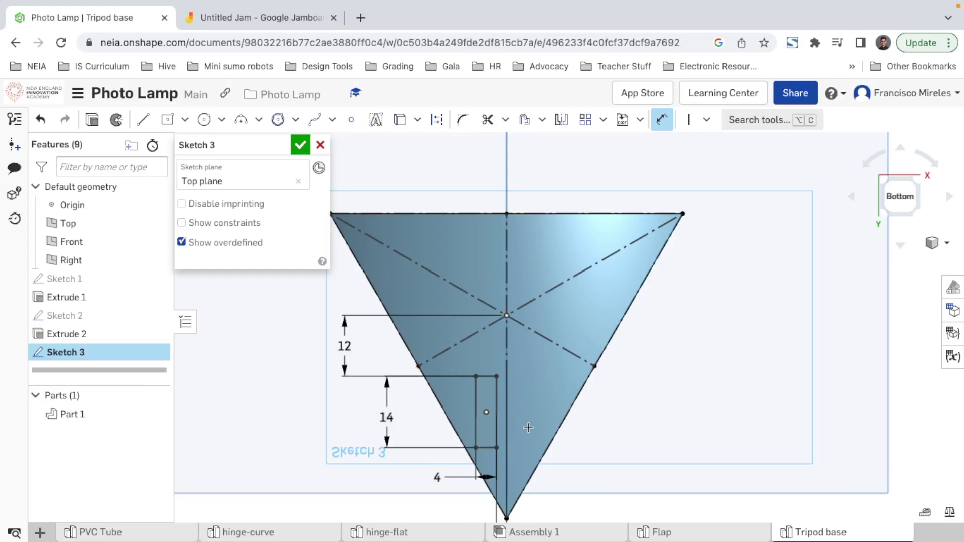
- Try 13 mm for the rectangle's distance from the centre point and return it to 12 mm
double_click(345, 346)
key(Escape)
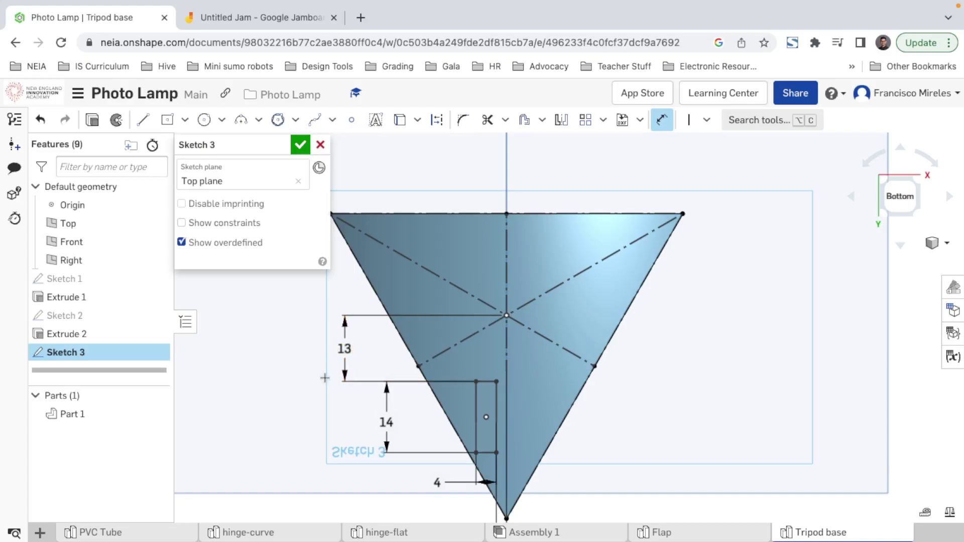
double_click(344, 349)
text(12)
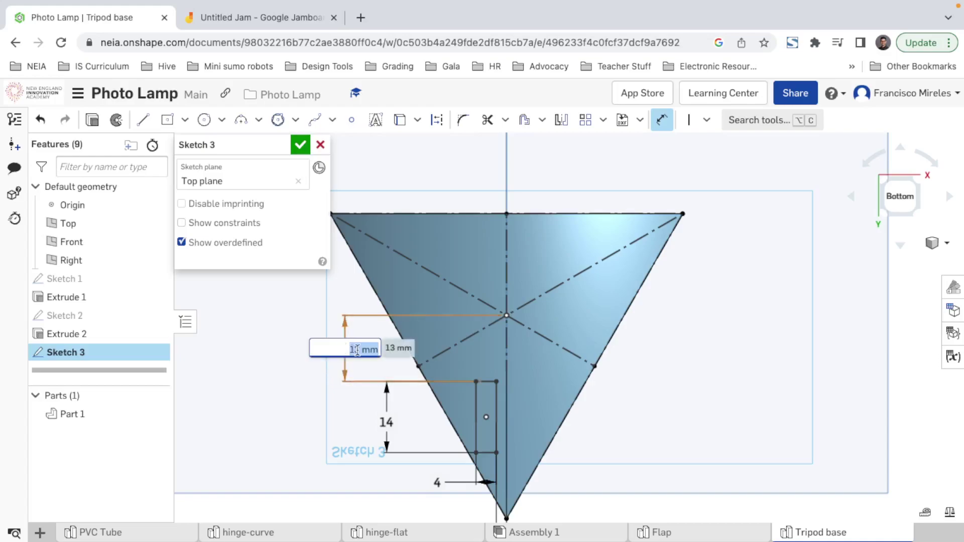
key(Return)
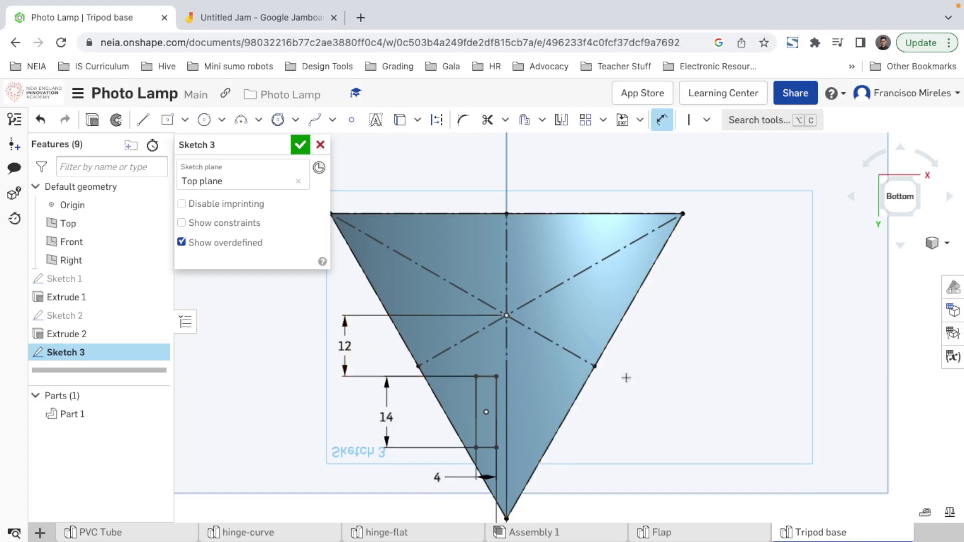
- Check the sketch against the curved plate above it and finish the sketch
mouse_move(621, 423)
right_down()
mouse_move(624, 348)
mouse_move(623, 378)
mouse_move(644, 381)
mouse_move(654, 399)
mouse_move(645, 364)
mouse_move(607, 467)
right_up()
scroll(623, 380, down, 5)
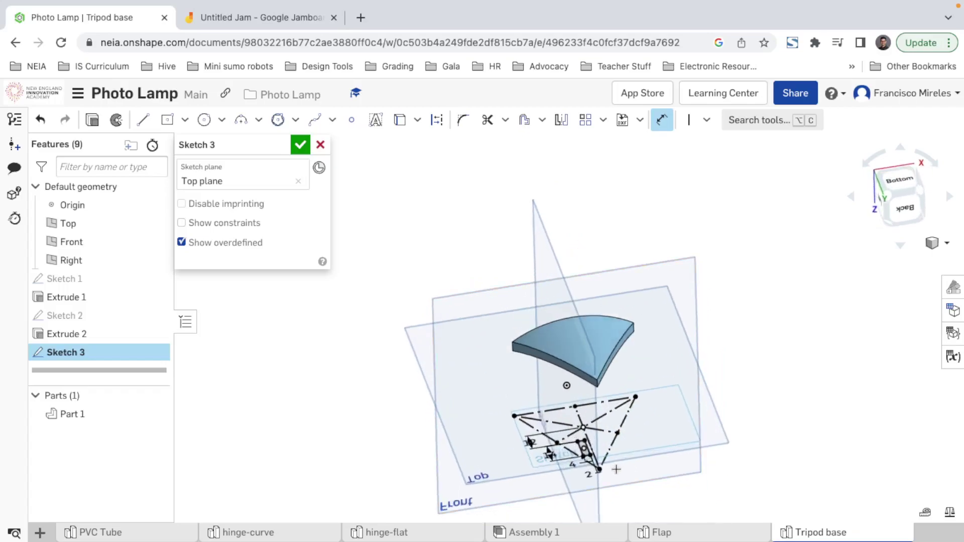
right_drag(575, 430, 576, 363)
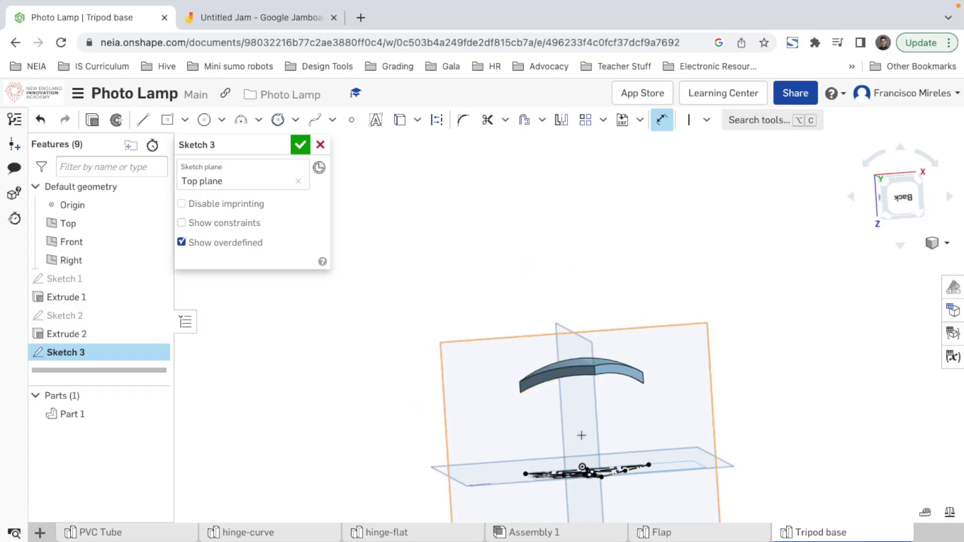
right_drag(580, 435, 591, 483)
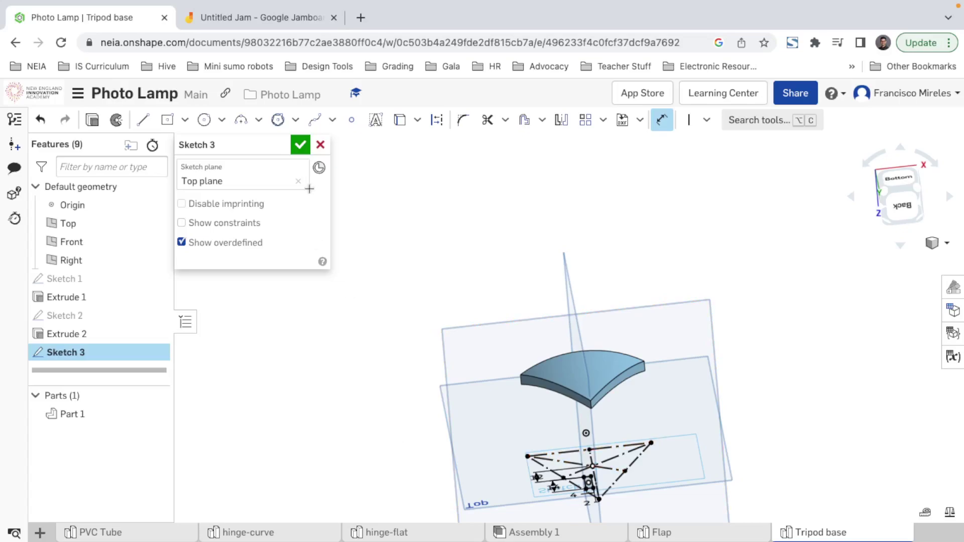
click(298, 144)
- Create a construction plane offset 50 mm from the Top plane so it passes through the curved plate
mouse_move(607, 415)
right_down()
mouse_move(606, 387)
mouse_move(616, 399)
right_up()
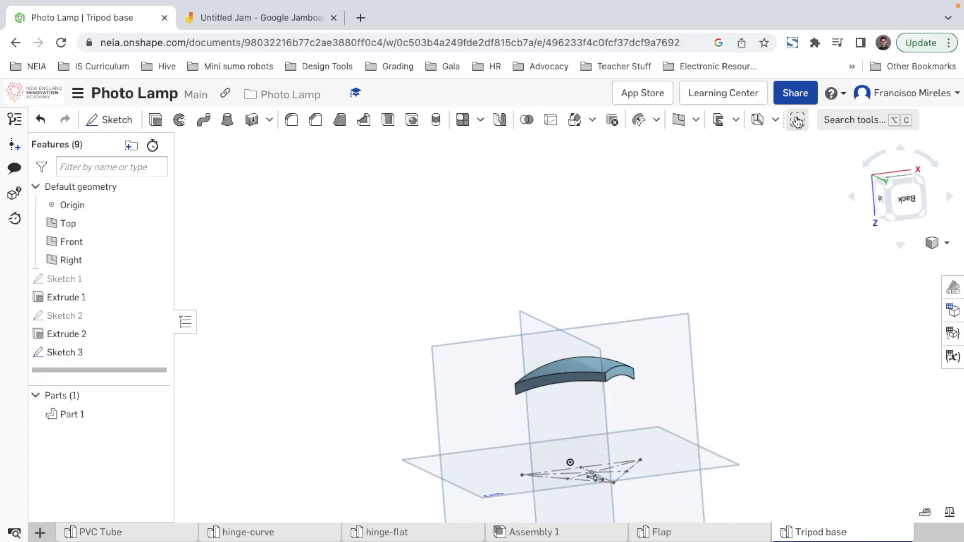
click(696, 122)
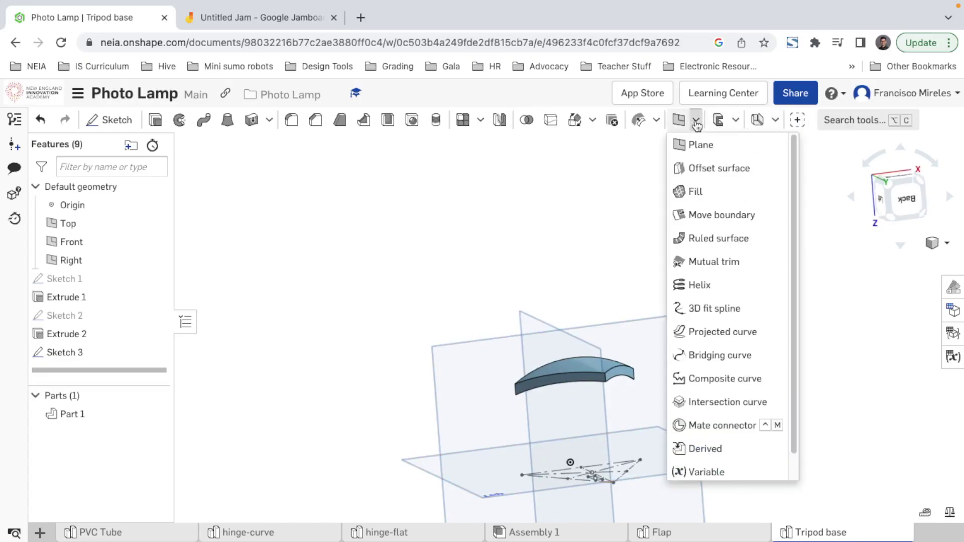
click(699, 146)
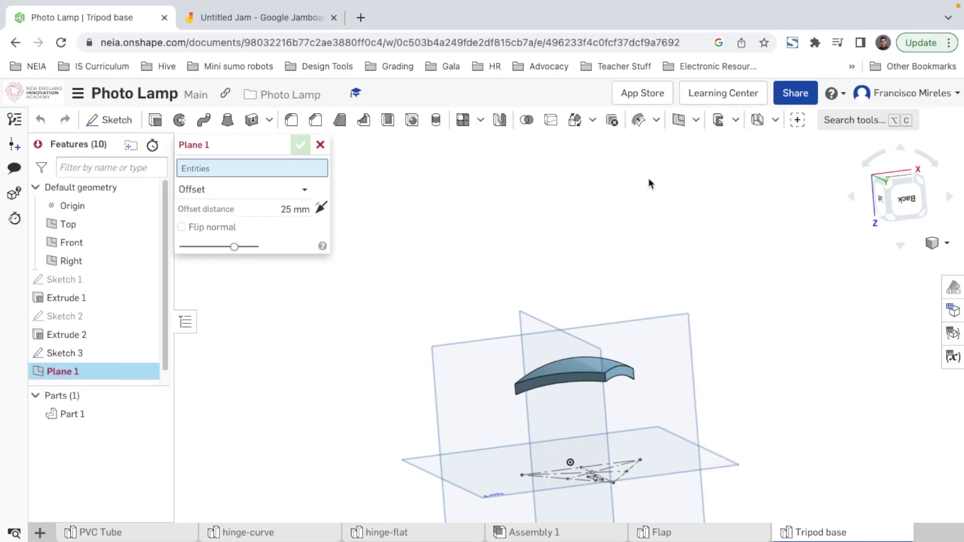
click(420, 470)
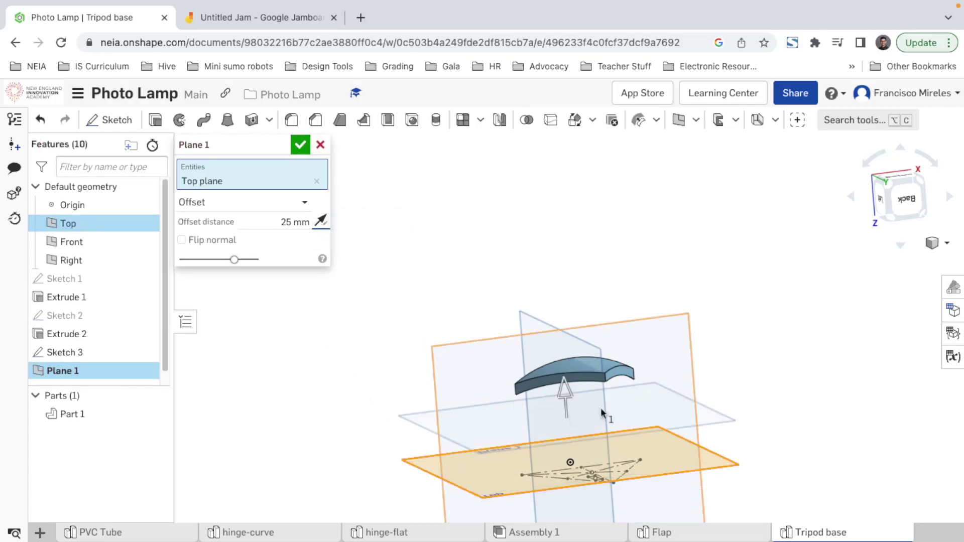
click(906, 200)
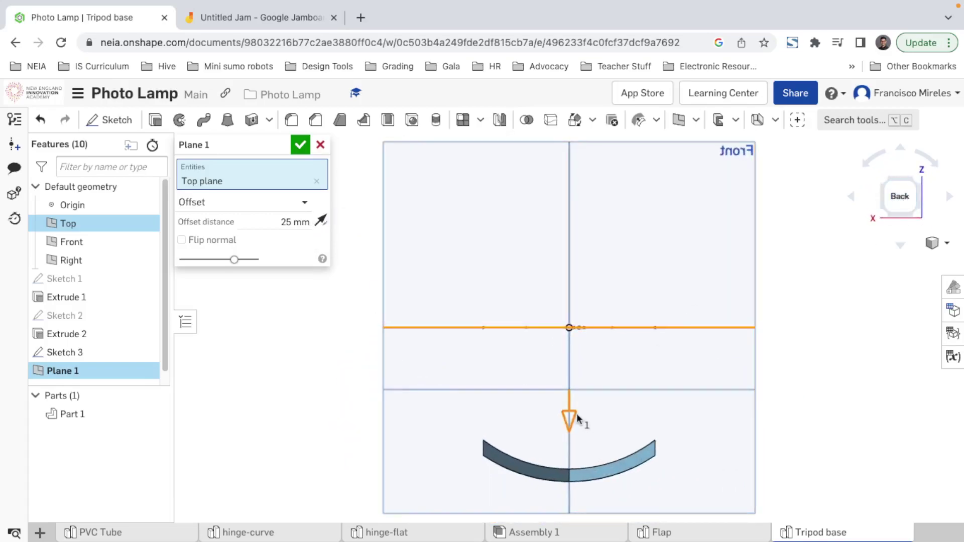
drag(570, 435, 577, 481)
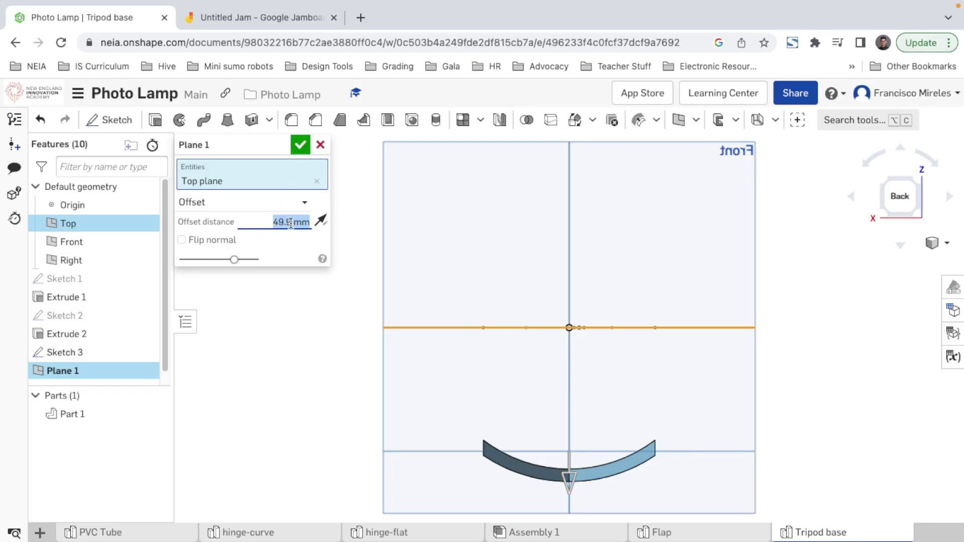
text(50)
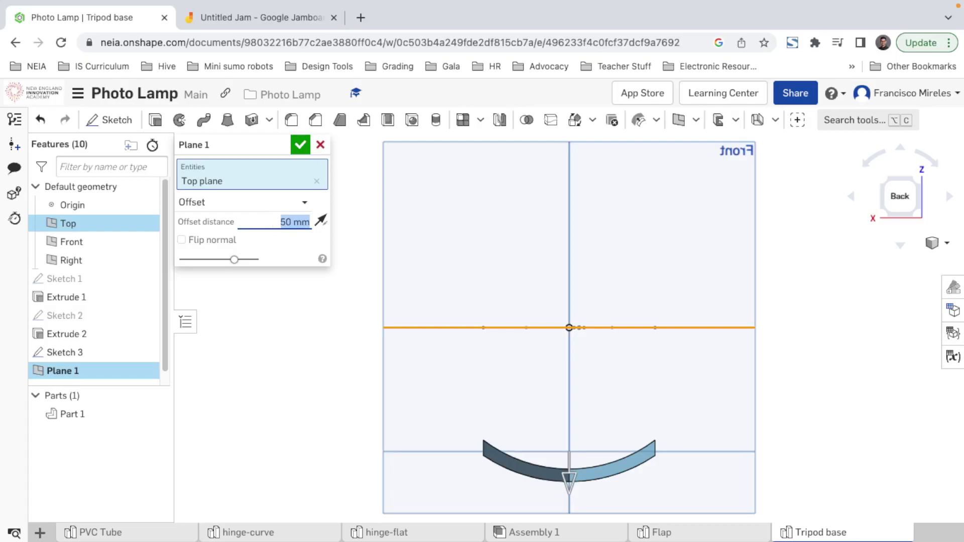
click(301, 146)
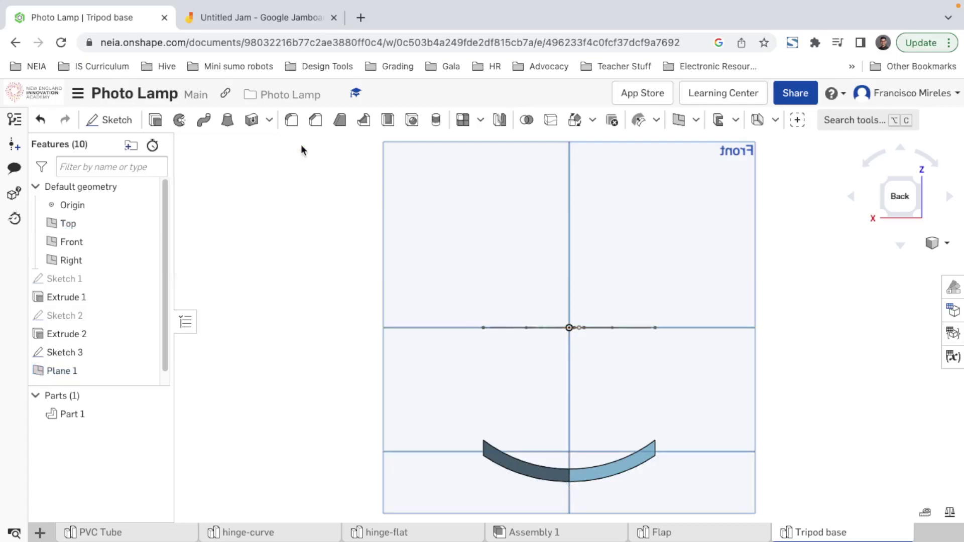
right_drag(617, 423, 413, 432)
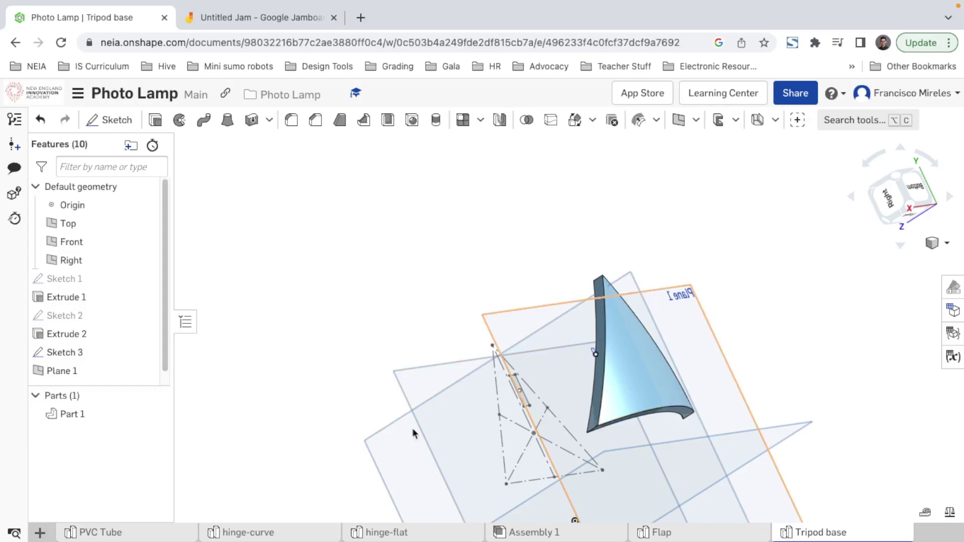
right_drag(428, 482, 436, 445)
right_click(62, 352)
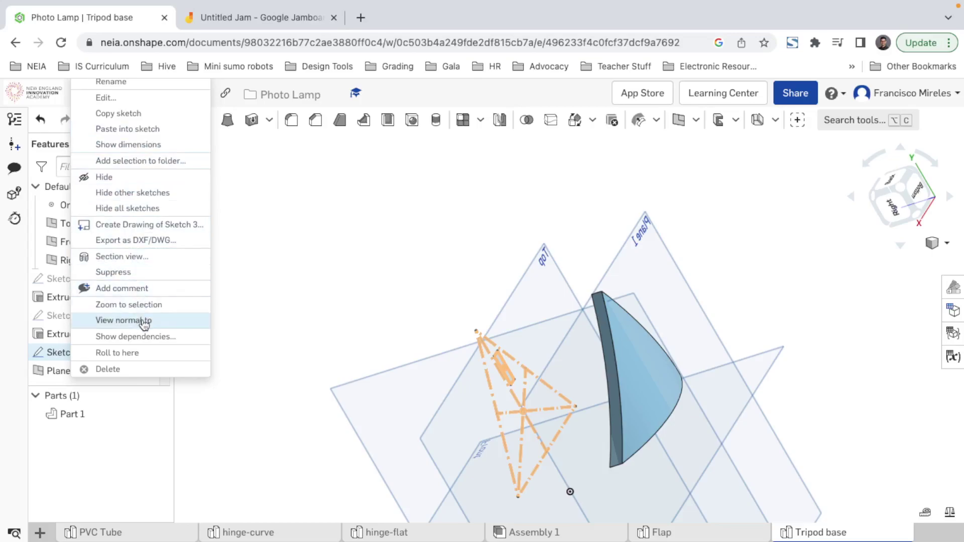
click(124, 98)
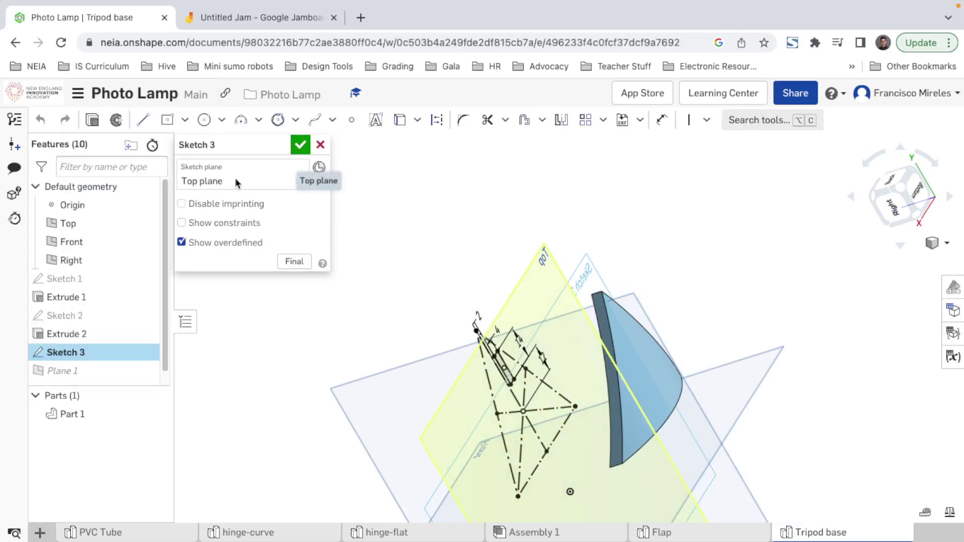
click(299, 182)
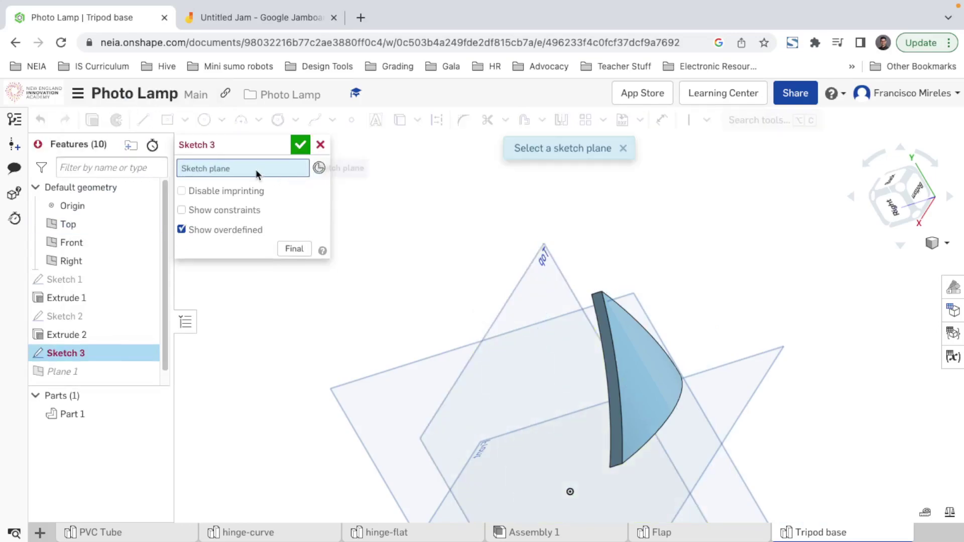
scroll(511, 287, up, 4)
scroll(512, 287, down, 8)
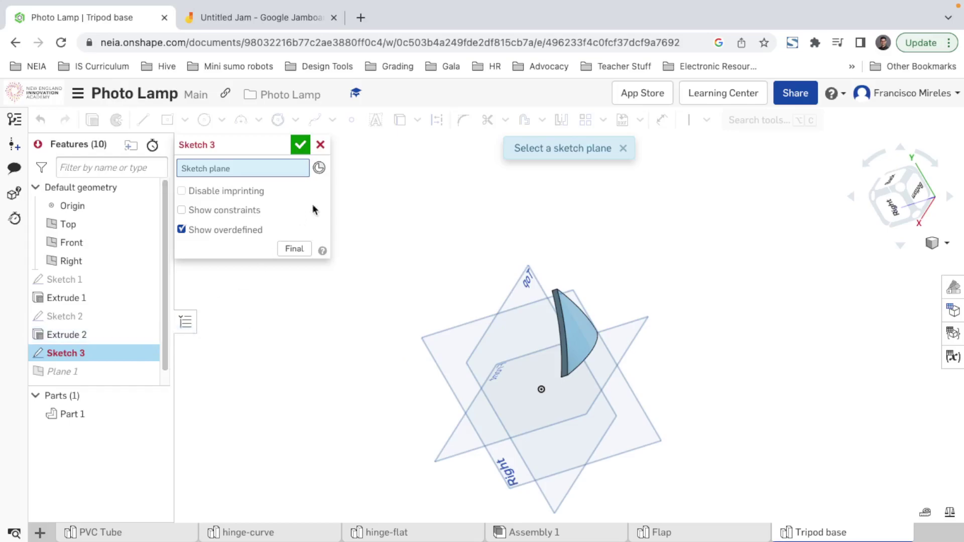
click(321, 146)
- Reorder Sketch 3 to come after Plane 1 and change its sketch plane from the Top plane to Plane 1
mouse_move(435, 360)
right_down()
mouse_move(480, 371)
mouse_move(456, 396)
mouse_move(410, 396)
right_up()
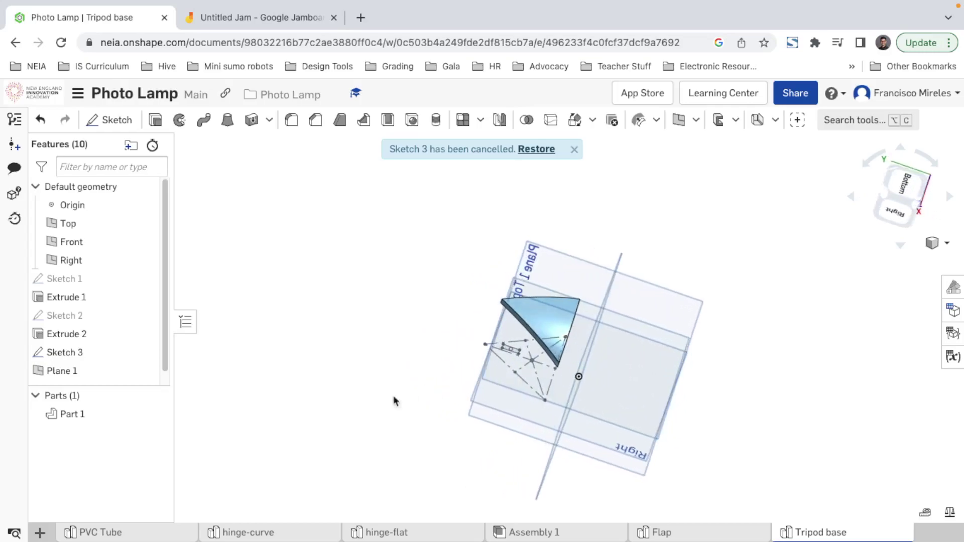
drag(60, 352, 67, 375)
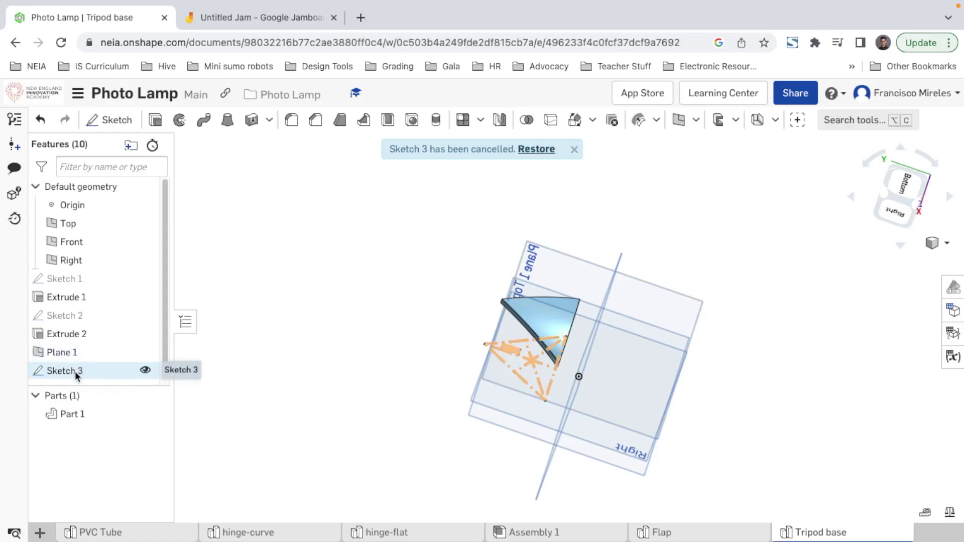
right_click(76, 369)
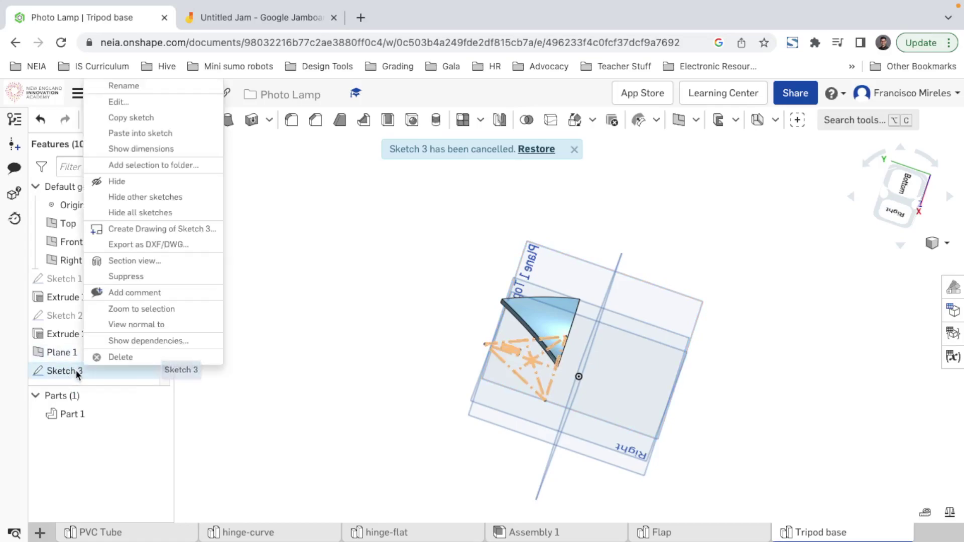
click(130, 102)
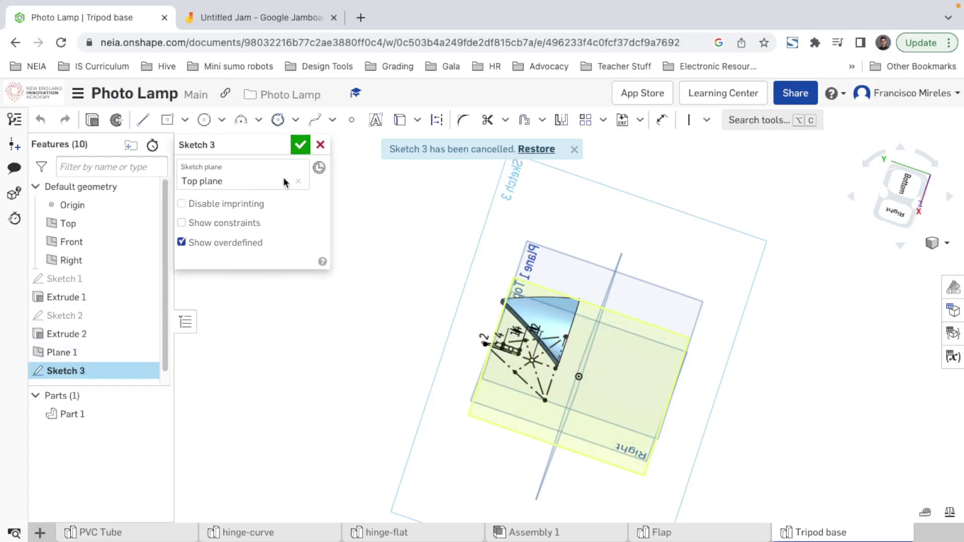
click(298, 182)
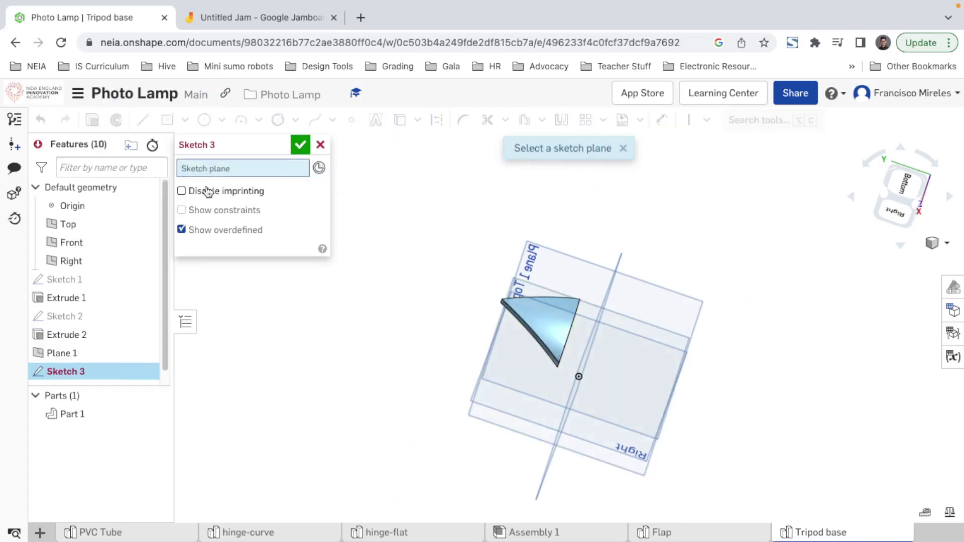
click(66, 353)
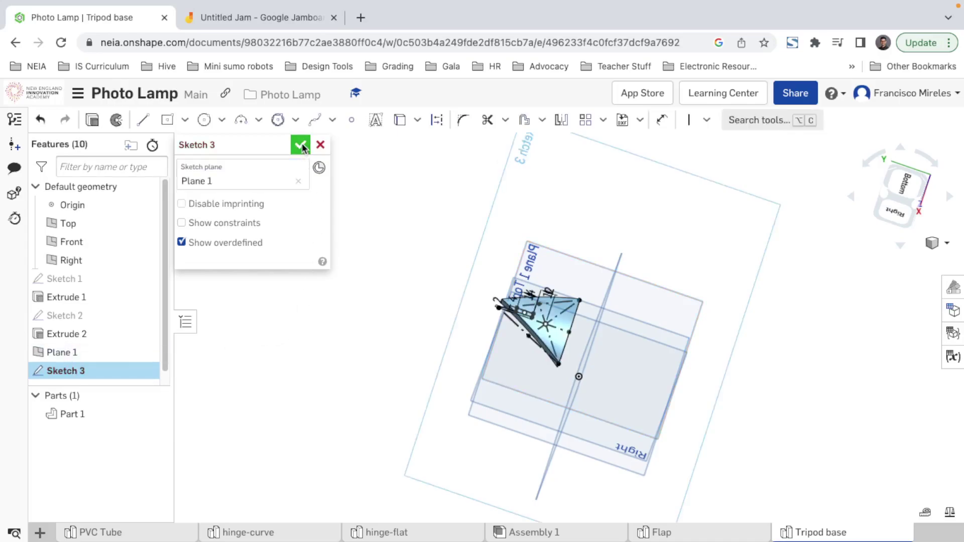
click(303, 147)
- Edit Sketch 3 and mirror the 4 by 14 mm rectangle about the triangle's vertical construction line
right_drag(555, 342, 594, 313)
scroll(548, 320, up, 5)
mouse_move(567, 343)
right_down()
mouse_move(607, 325)
mouse_move(659, 331)
mouse_move(635, 381)
mouse_move(648, 394)
right_up()
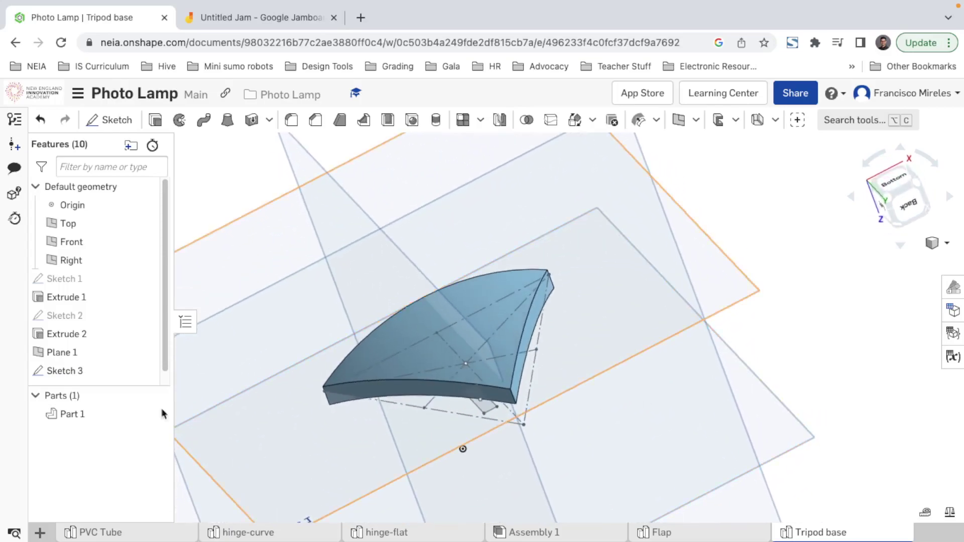
right_click(59, 372)
click(100, 98)
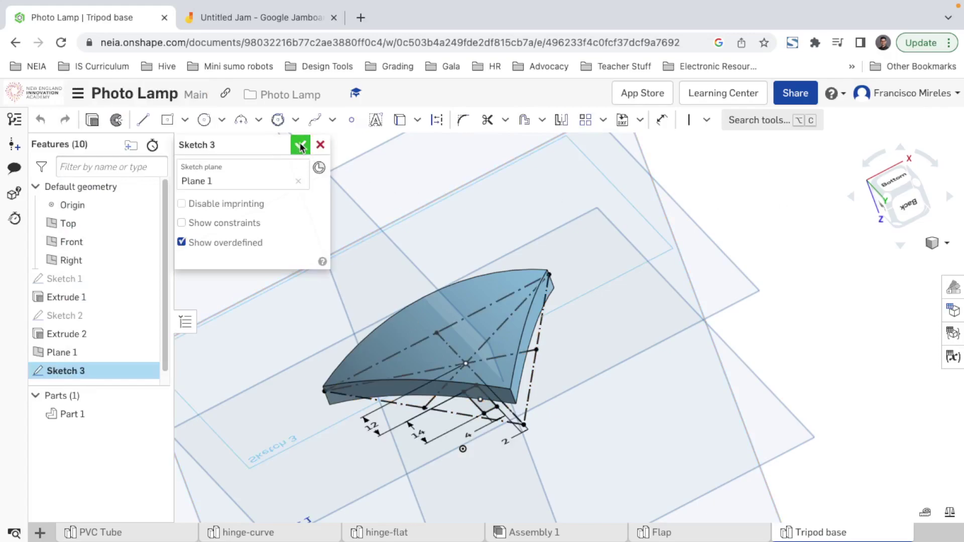
key(n)
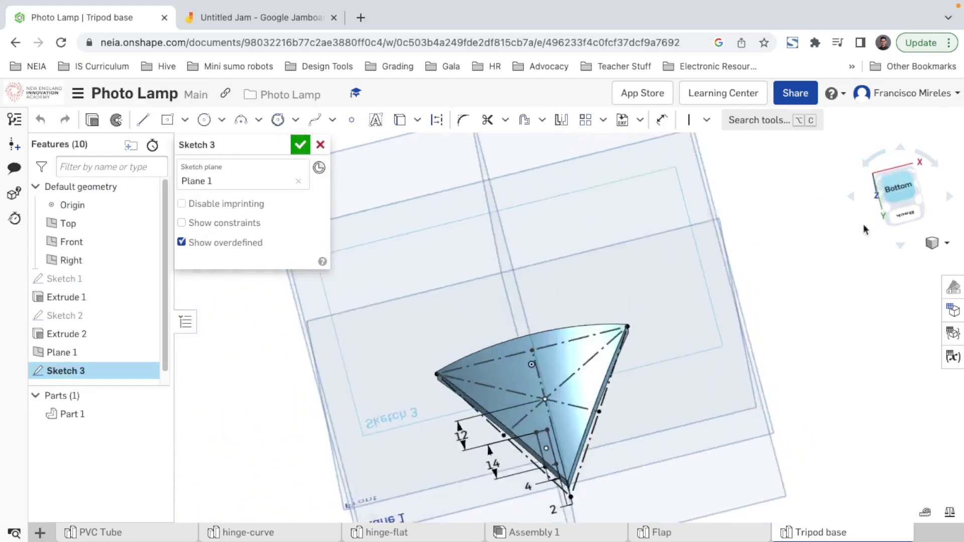
scroll(598, 479, up, 3)
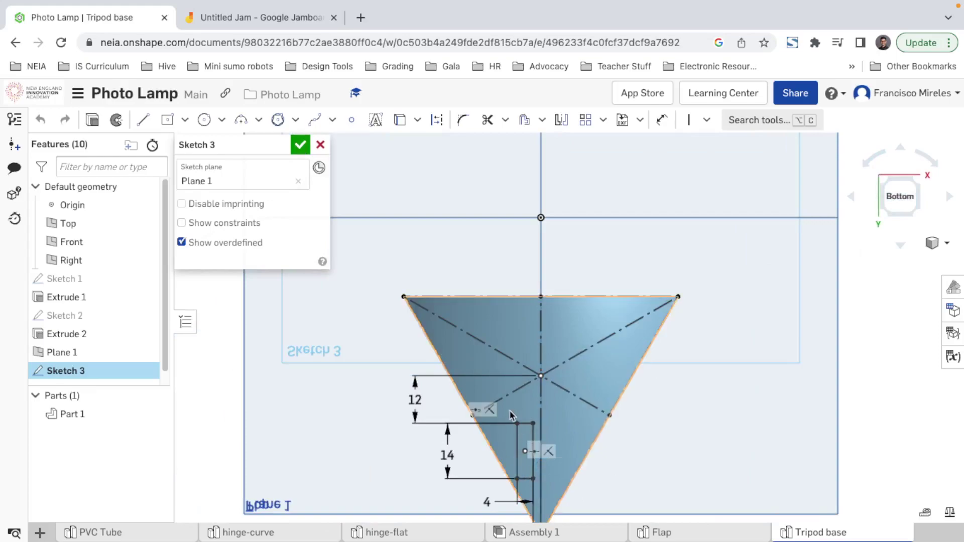
click(536, 481)
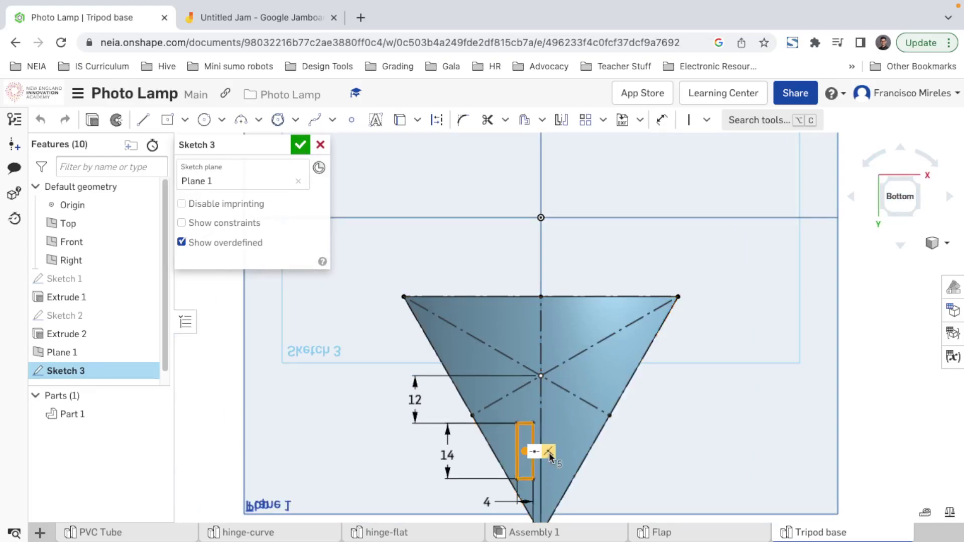
scroll(645, 427, up, 2)
scroll(635, 427, down, 3)
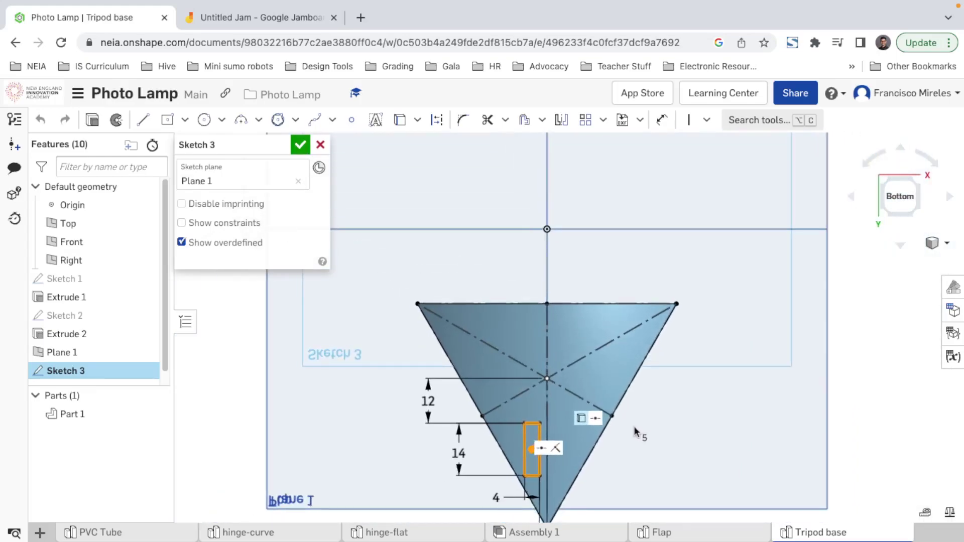
middle_drag(633, 430, 625, 388)
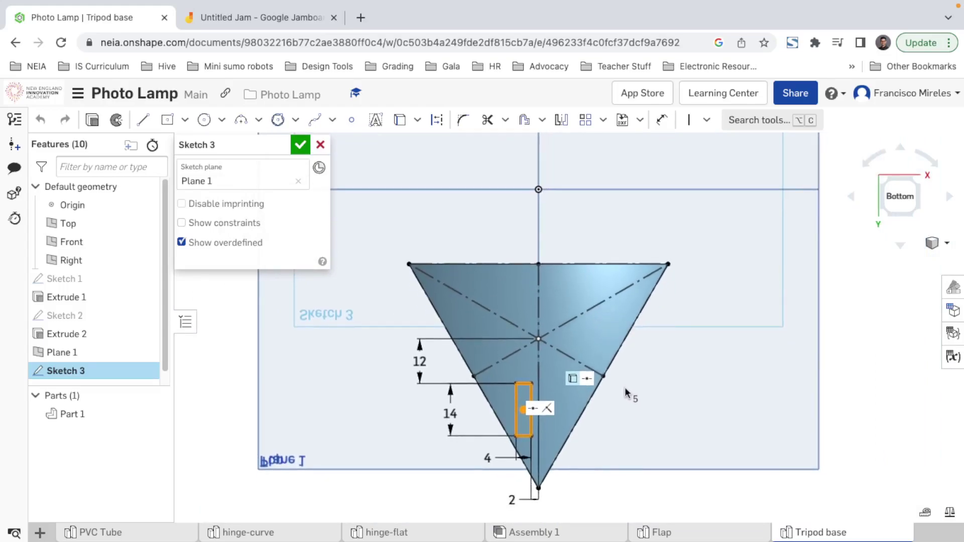
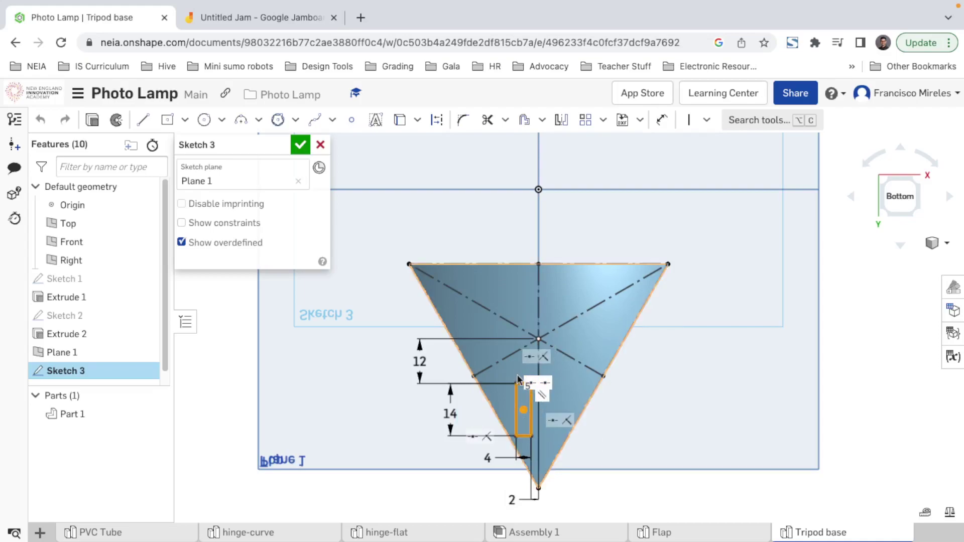
click(538, 361)
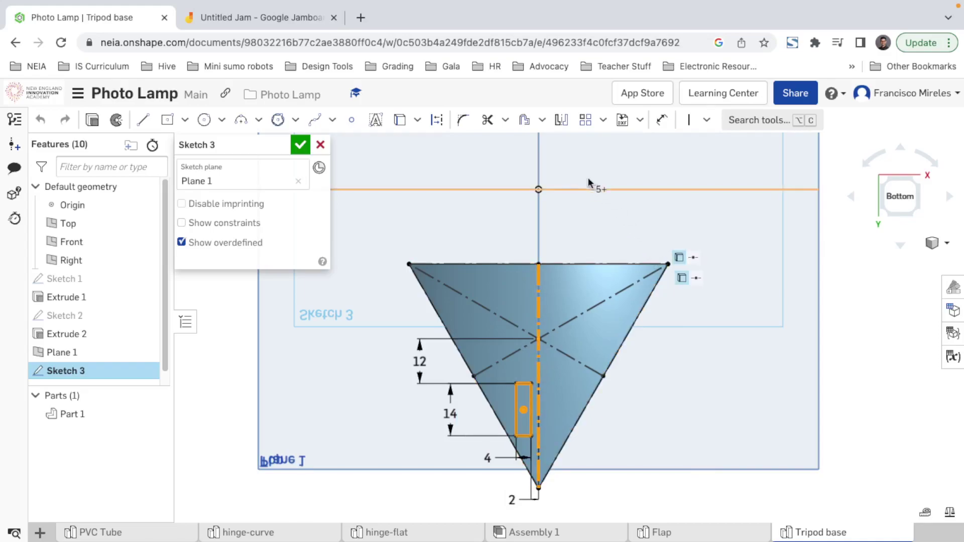
click(561, 121)
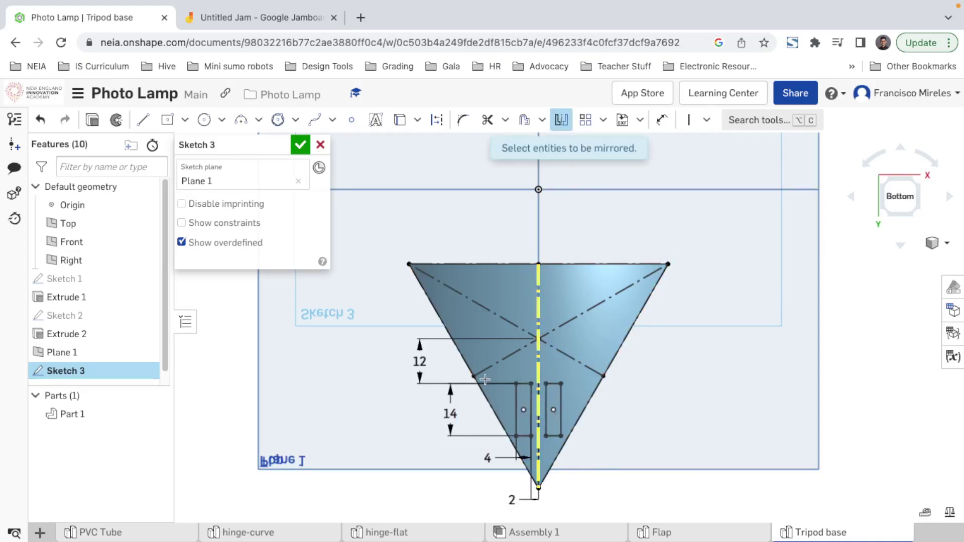
key(Escape)
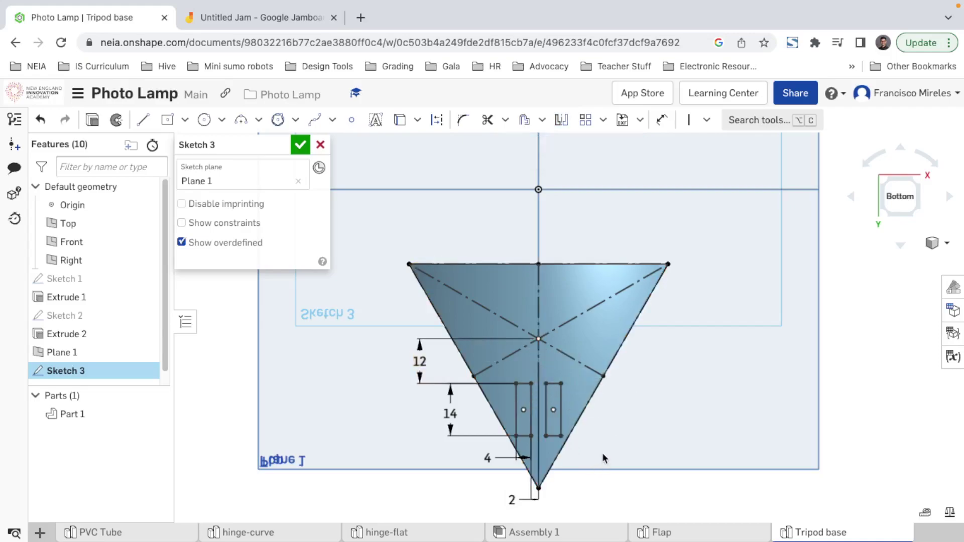
drag(453, 372, 640, 449)
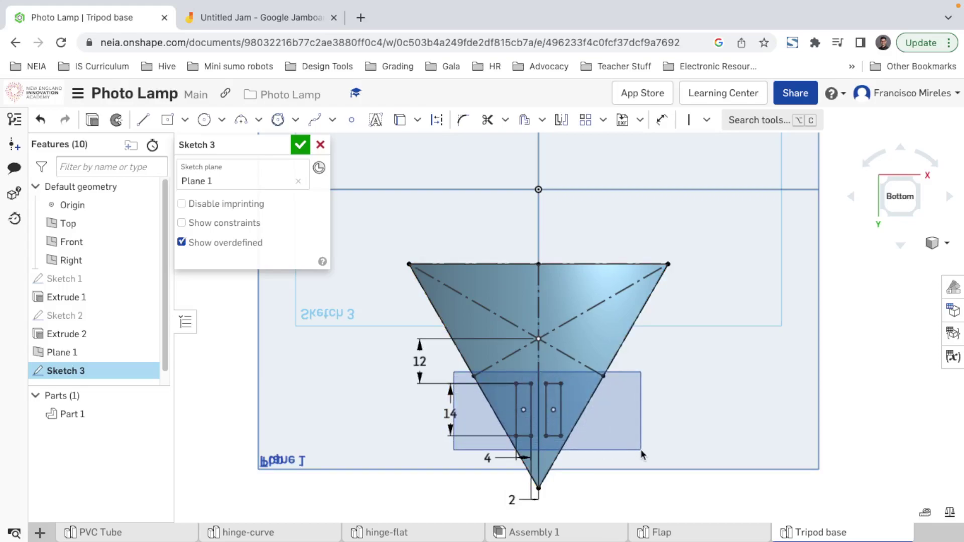
drag(641, 450, 641, 450)
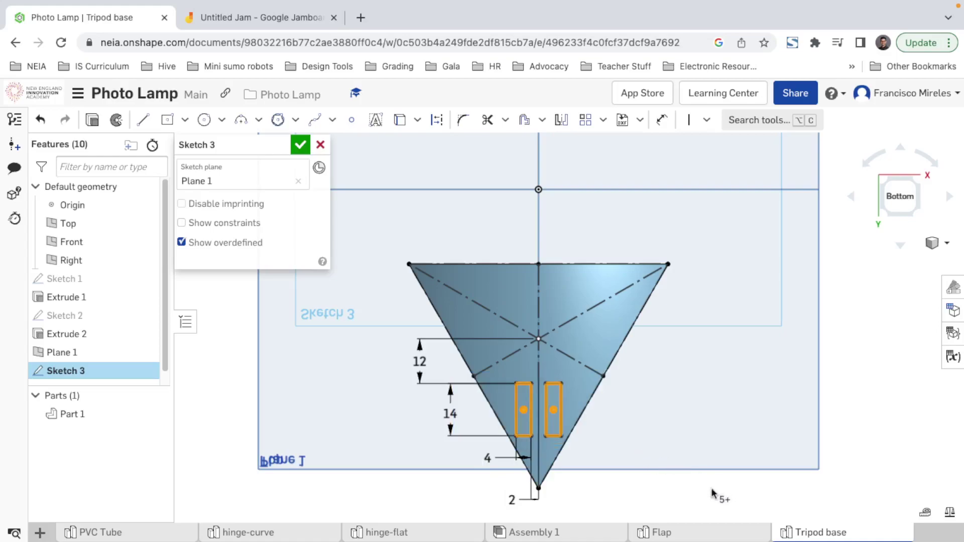
click(658, 455)
drag(614, 434, 432, 375)
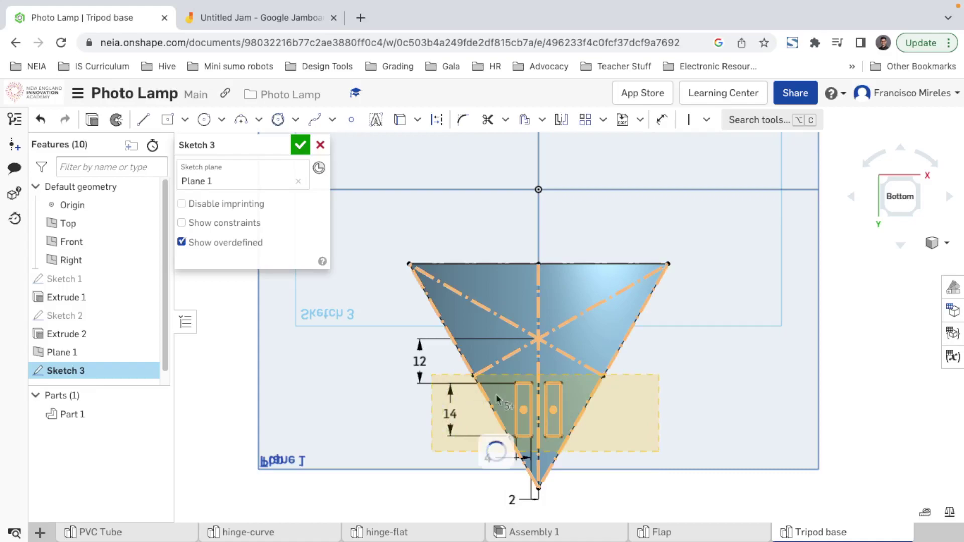
click(672, 495)
drag(499, 380, 634, 451)
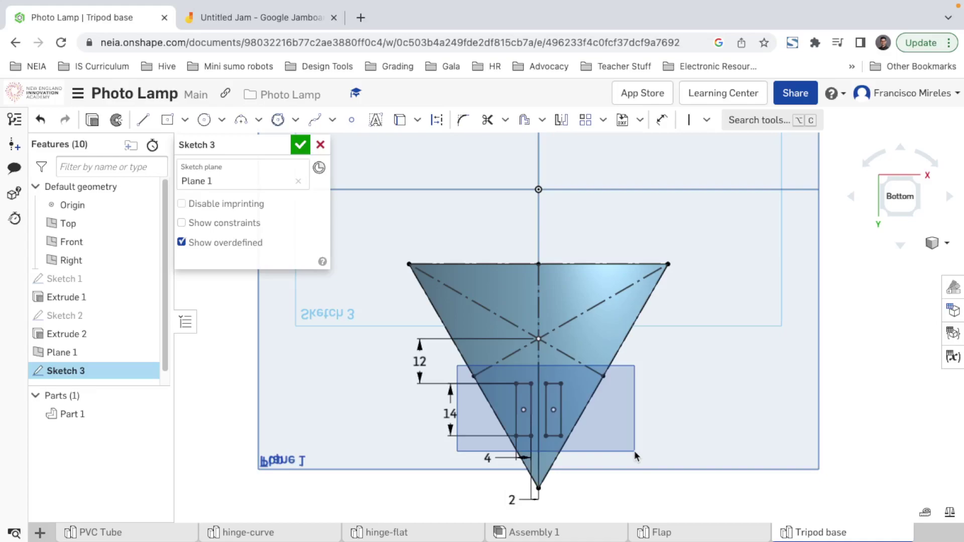
drag(634, 451, 634, 451)
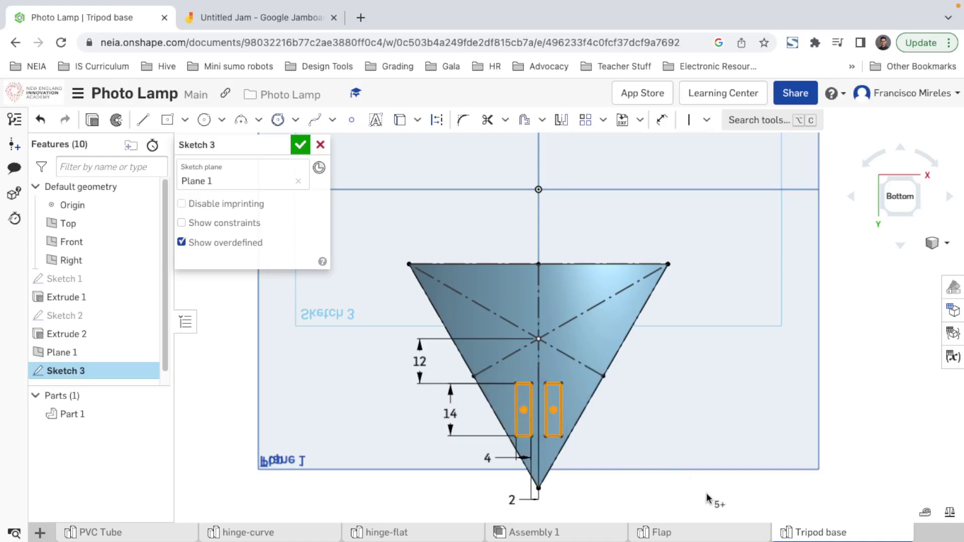
click(647, 458)
mouse_move(658, 453)
mouse_down()
mouse_move(581, 431)
mouse_move(453, 370)
mouse_up()
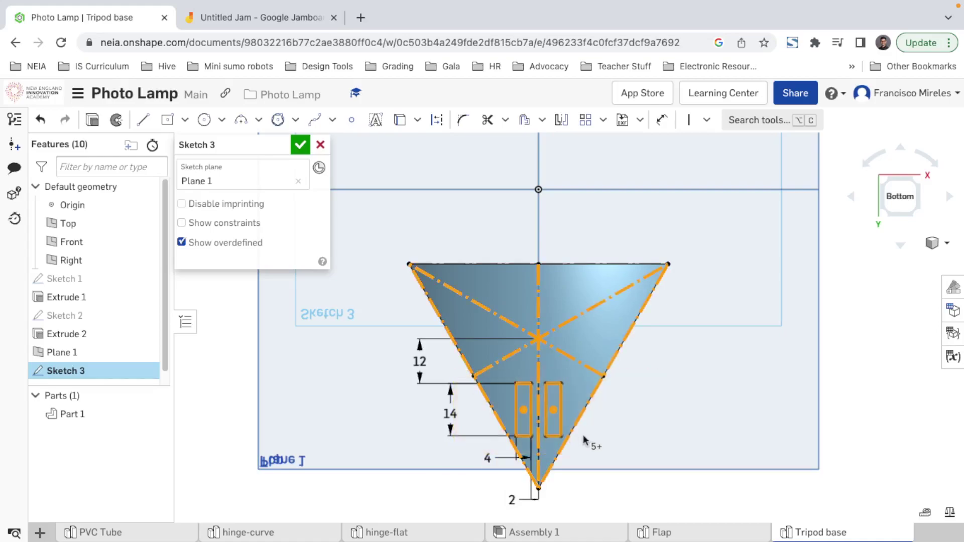
click(662, 490)
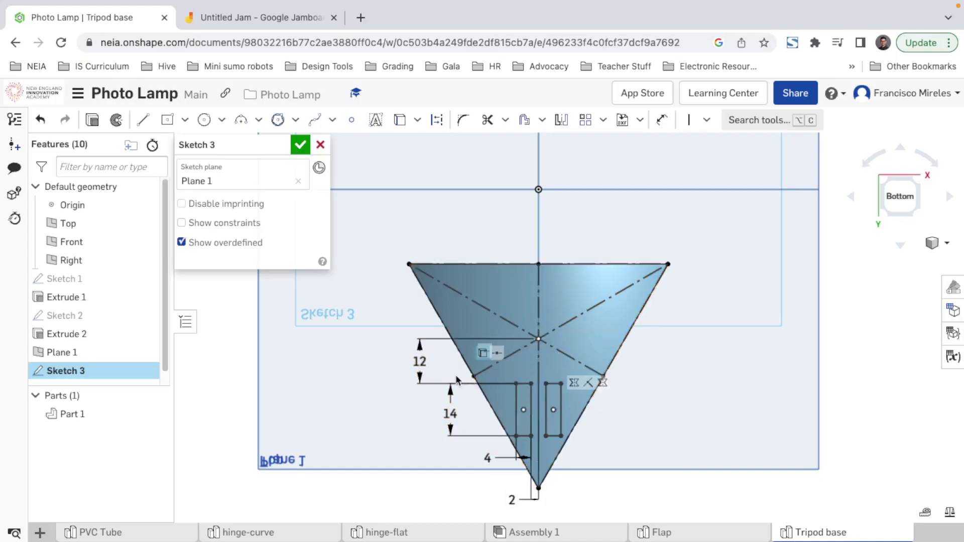
drag(455, 373, 611, 454)
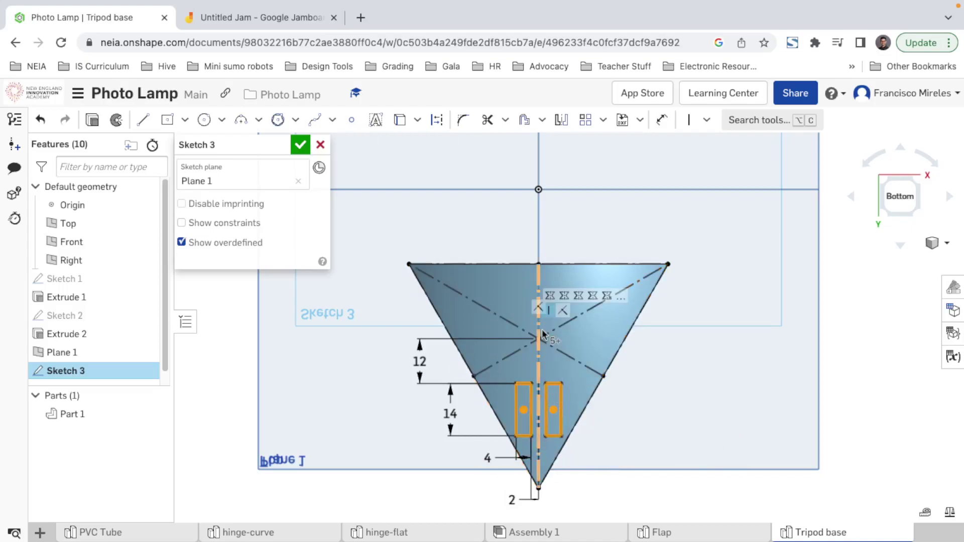
click(559, 394)
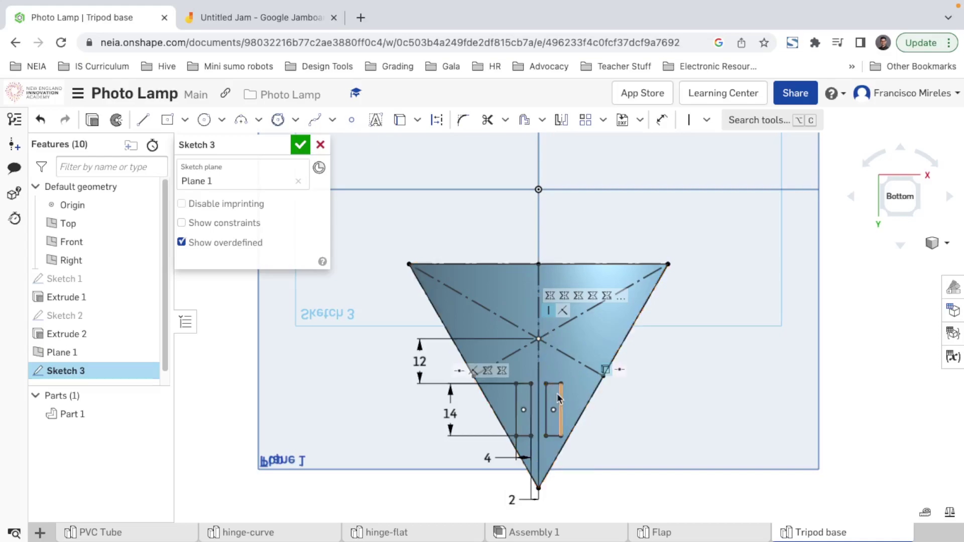
right_click(556, 392)
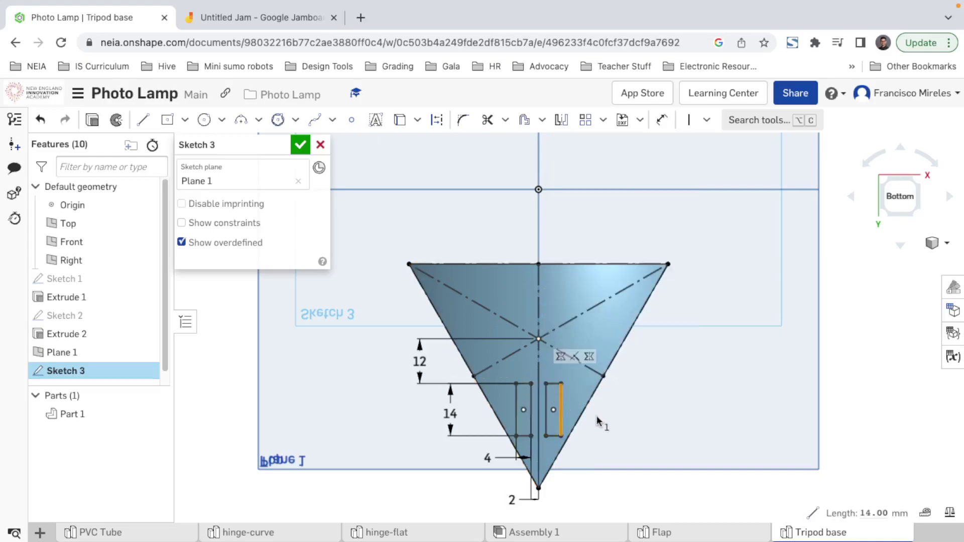
right_click(553, 385)
click(588, 405)
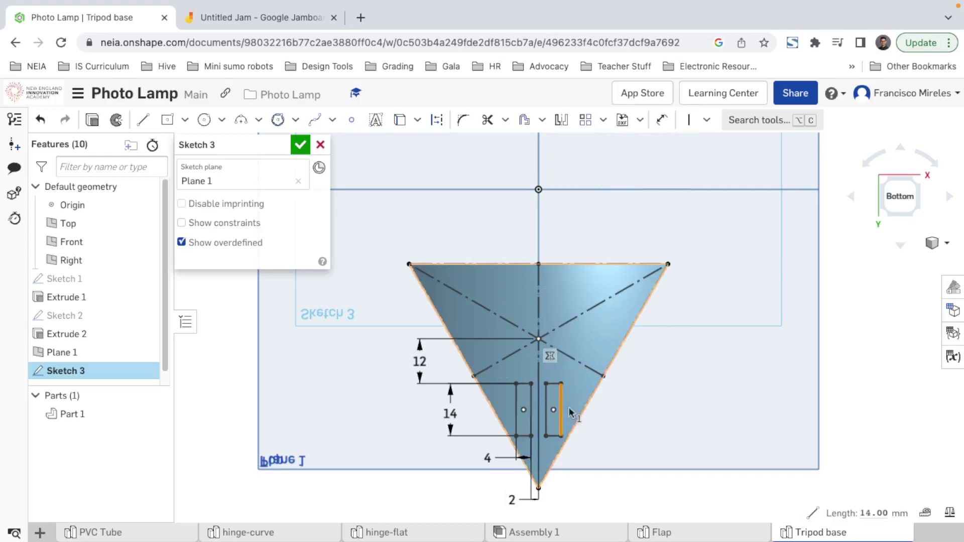
click(553, 436)
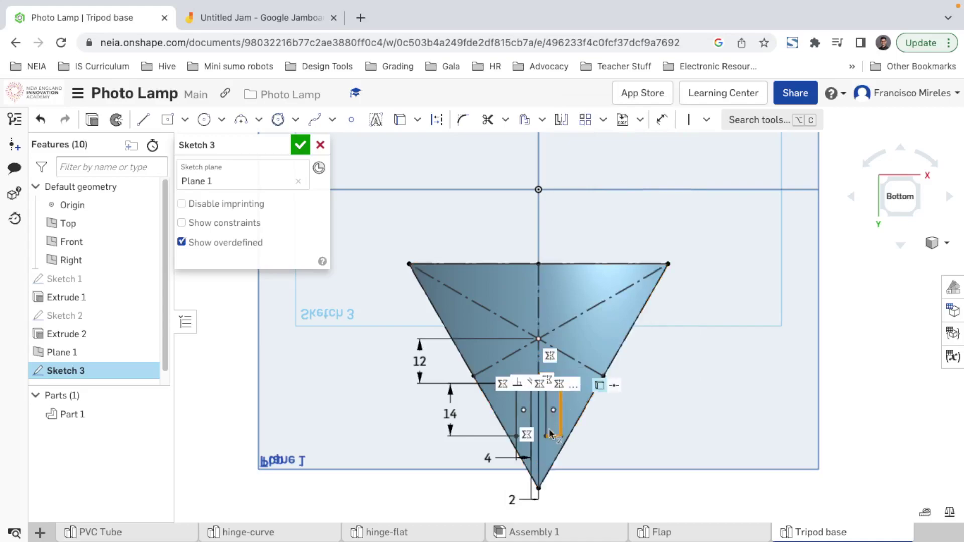
key(Escape)
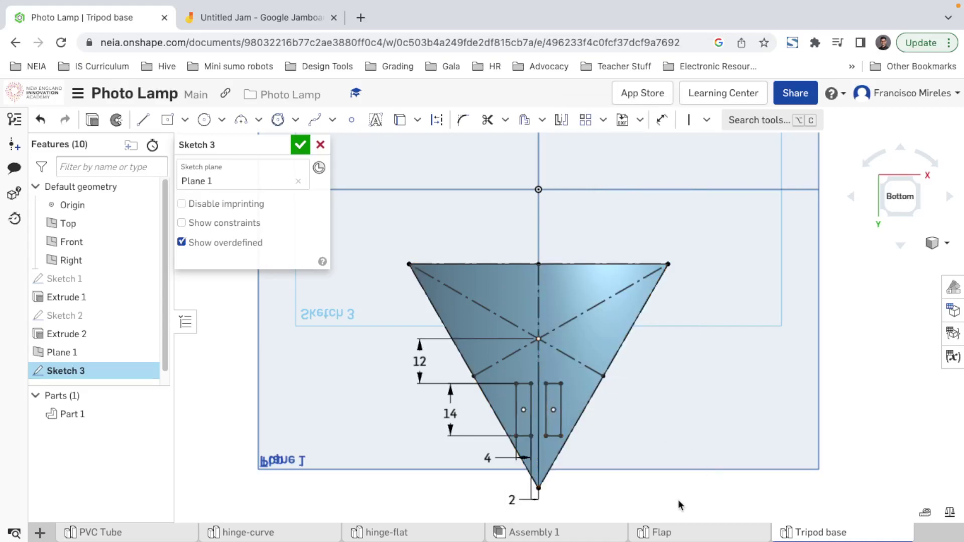
- Create a circular pattern of both hinge-knuckle rectangles around the triangle's center point, with 3 instances
drag(446, 370, 584, 449)
drag(450, 372, 598, 450)
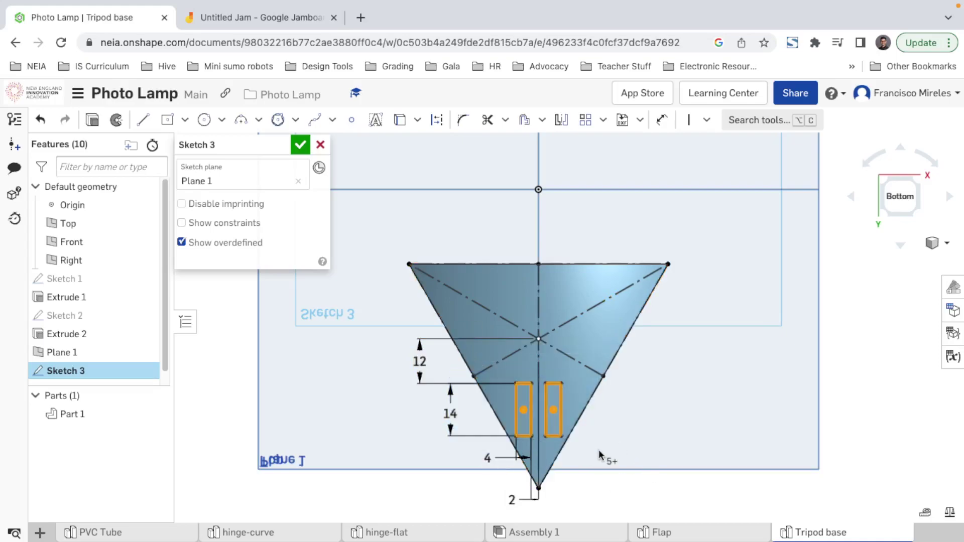
click(602, 121)
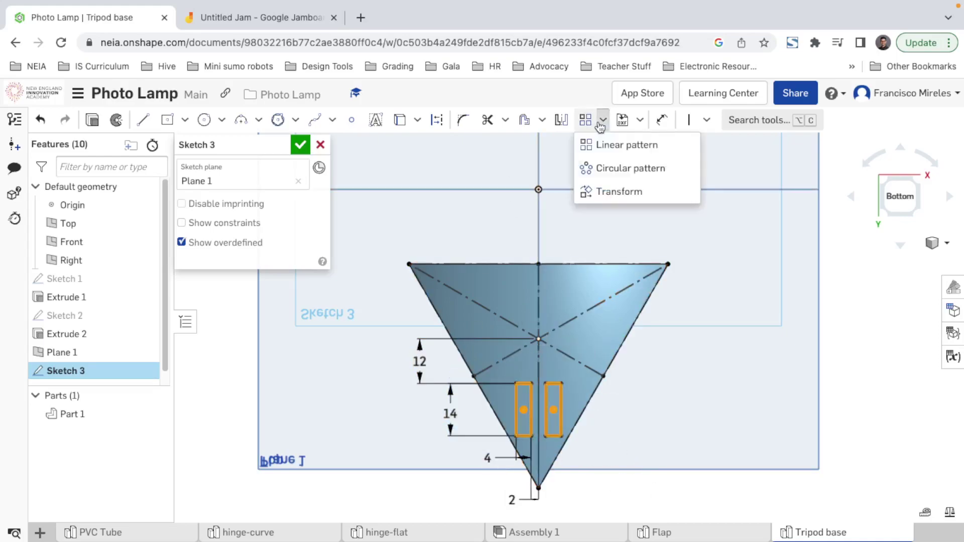
click(621, 171)
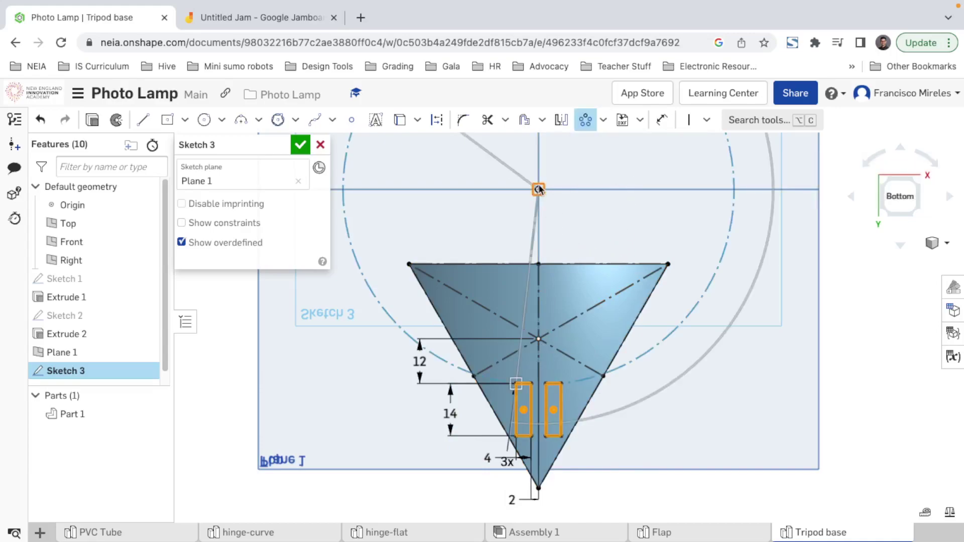
drag(538, 190, 538, 339)
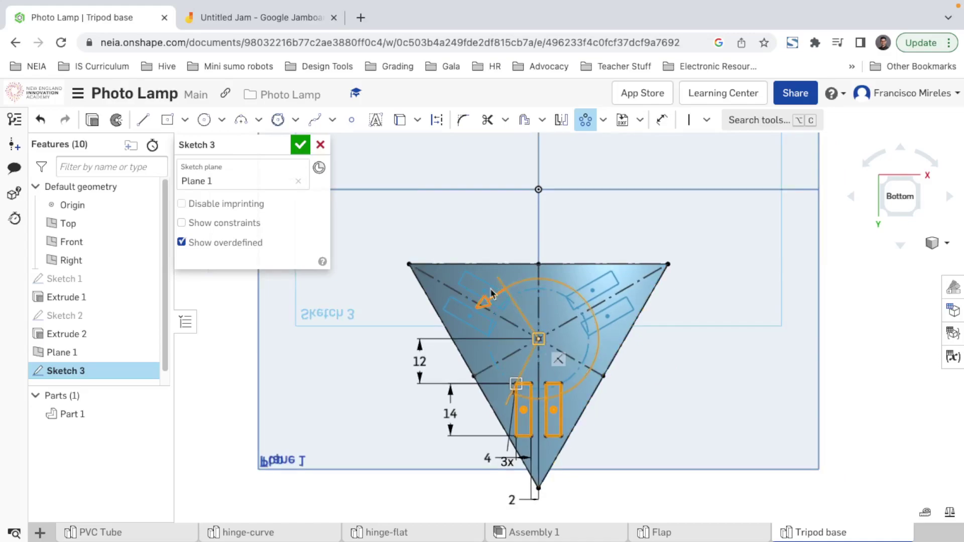
mouse_move(485, 304)
mouse_down()
mouse_move(542, 276)
mouse_move(593, 308)
mouse_move(526, 284)
mouse_move(481, 290)
mouse_up()
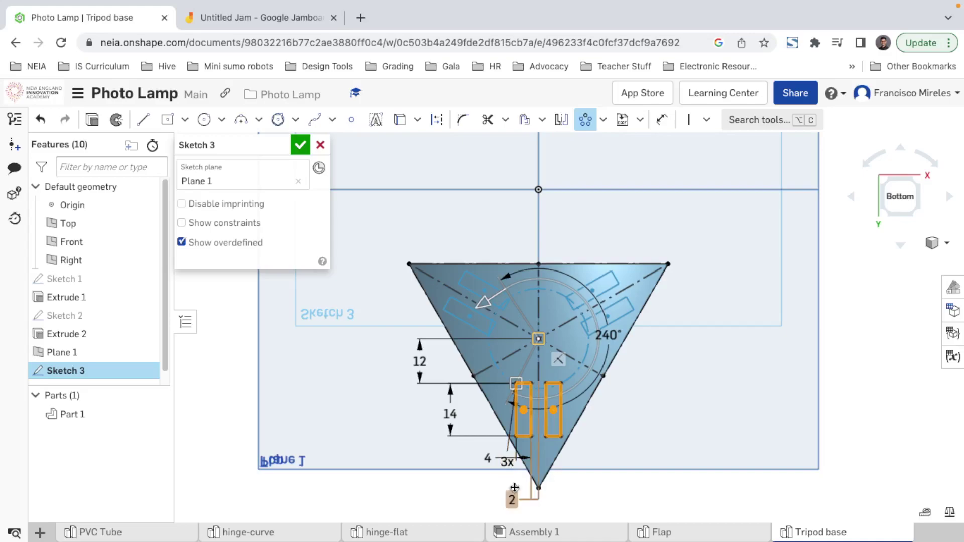
- Try 4 instances in the circular pattern, restore the count to 3, and finish the sketch
double_click(507, 462)
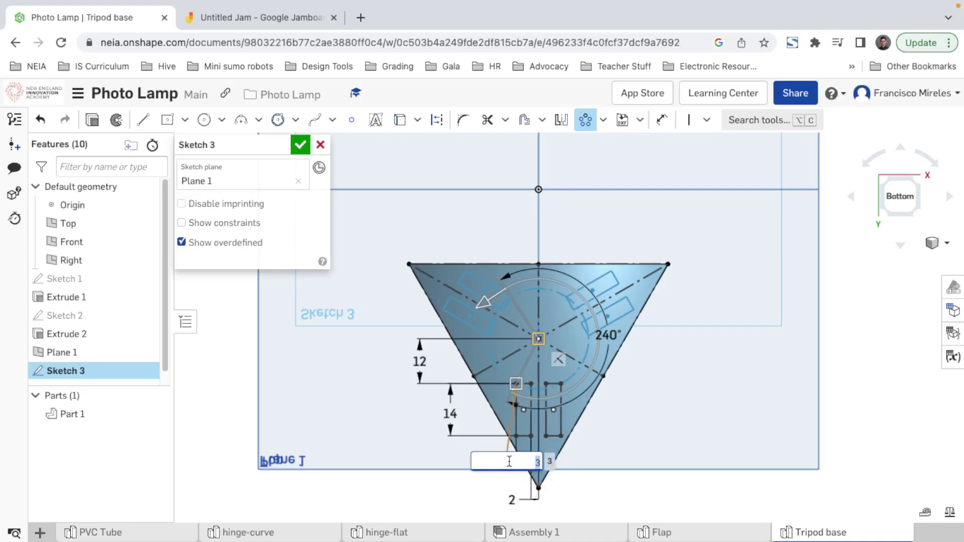
key(Return)
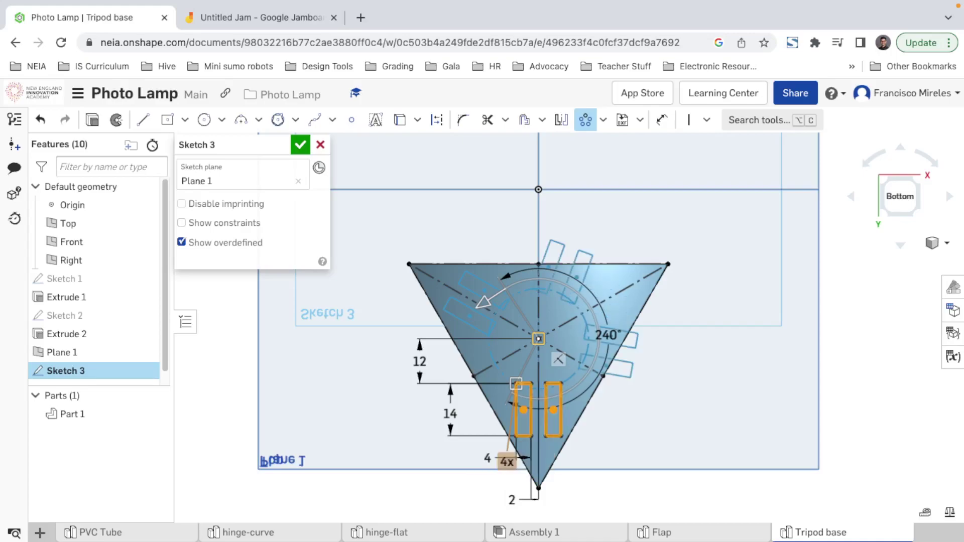
double_click(507, 463)
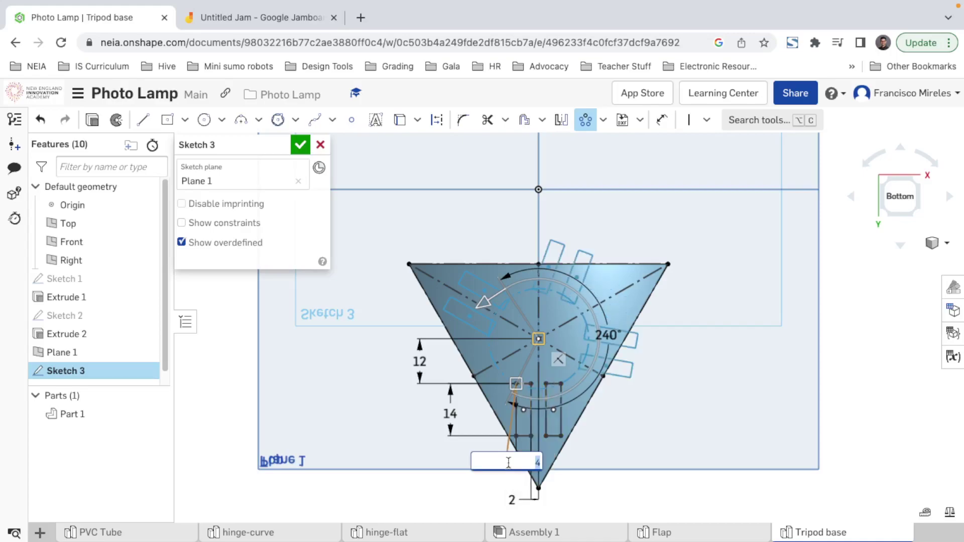
key(Return)
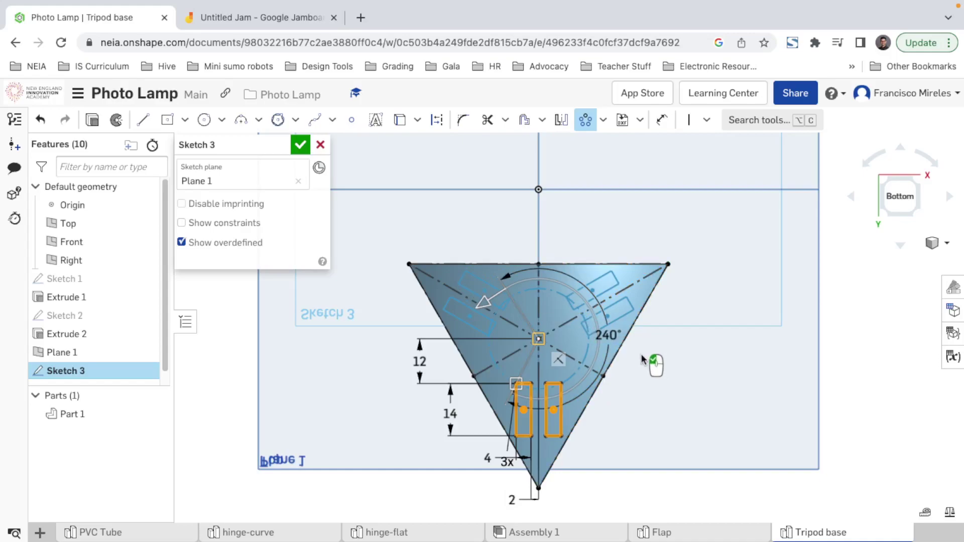
click(301, 146)
- Extrude all six rectangles of Sketch 3 about 32.5 mm through the curved plate, adding them to Part 1
mouse_move(624, 409)
right_down()
mouse_move(712, 411)
mouse_move(721, 323)
mouse_move(720, 370)
right_up()
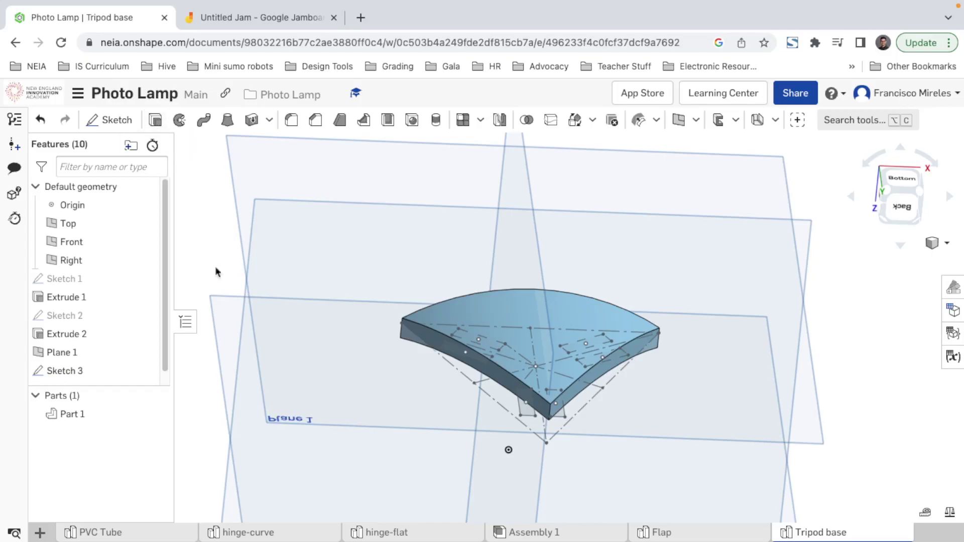
key(shift+e)
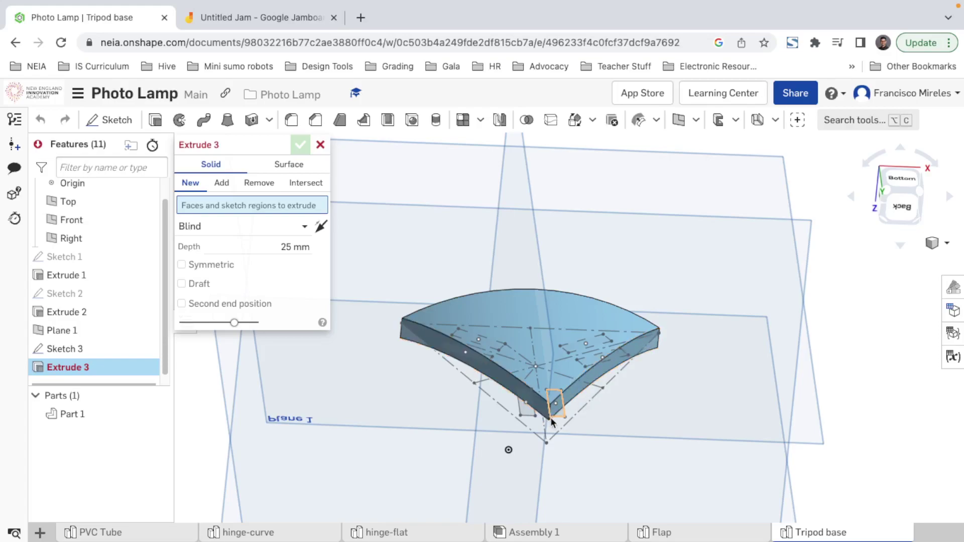
right_drag(611, 384, 592, 411)
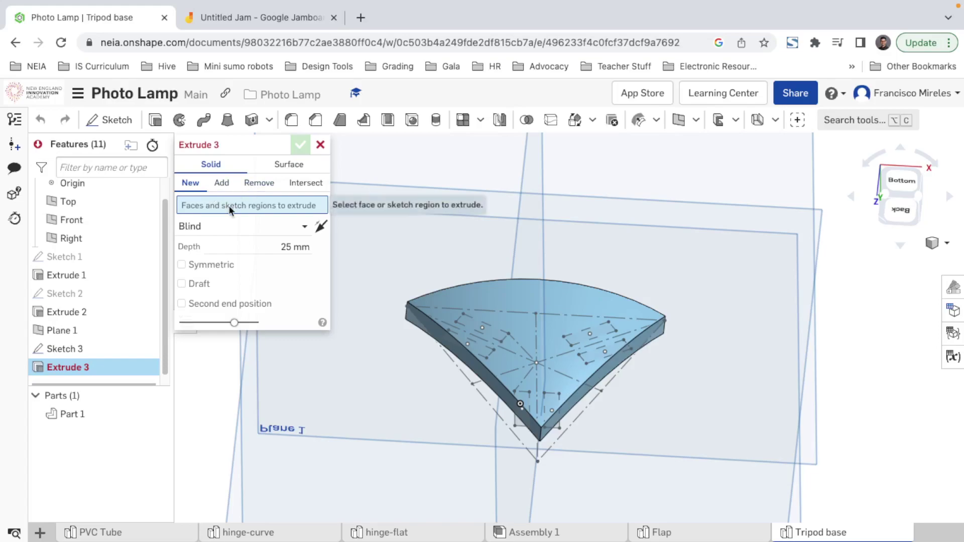
click(71, 350)
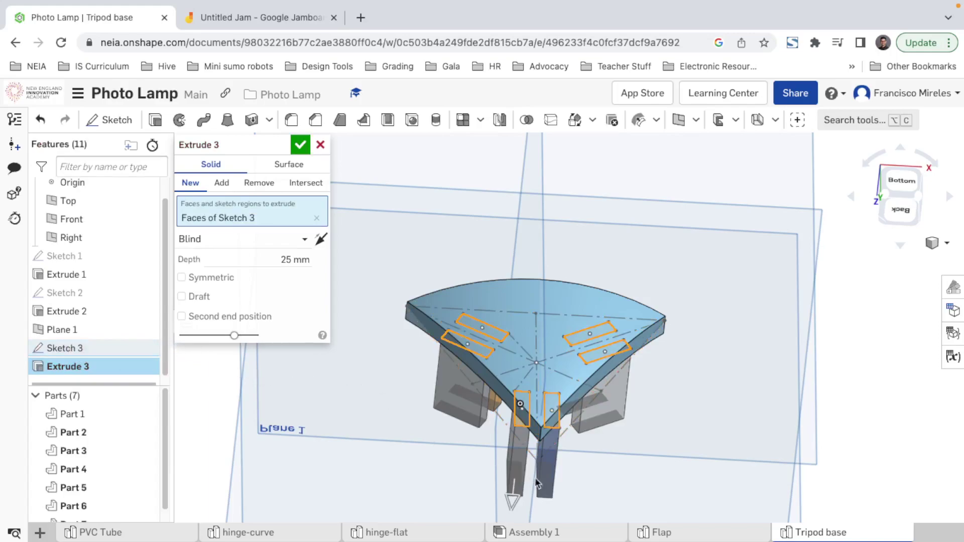
drag(511, 497, 523, 340)
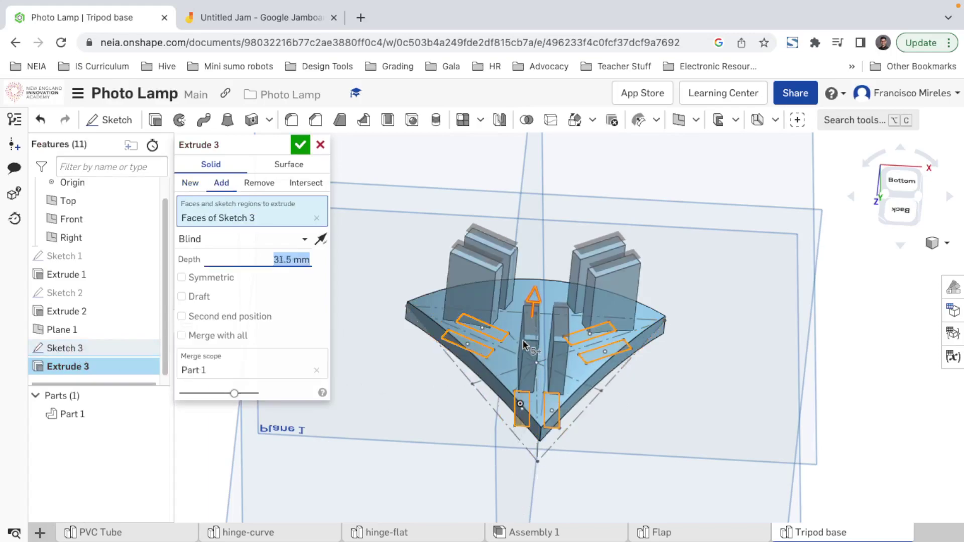
- Reduce the depth of the hinge-knuckle extrusion to 25 mm, checking the knuckles' height above the plate from the side
mouse_move(690, 395)
right_down()
mouse_move(691, 359)
mouse_move(700, 383)
right_up()
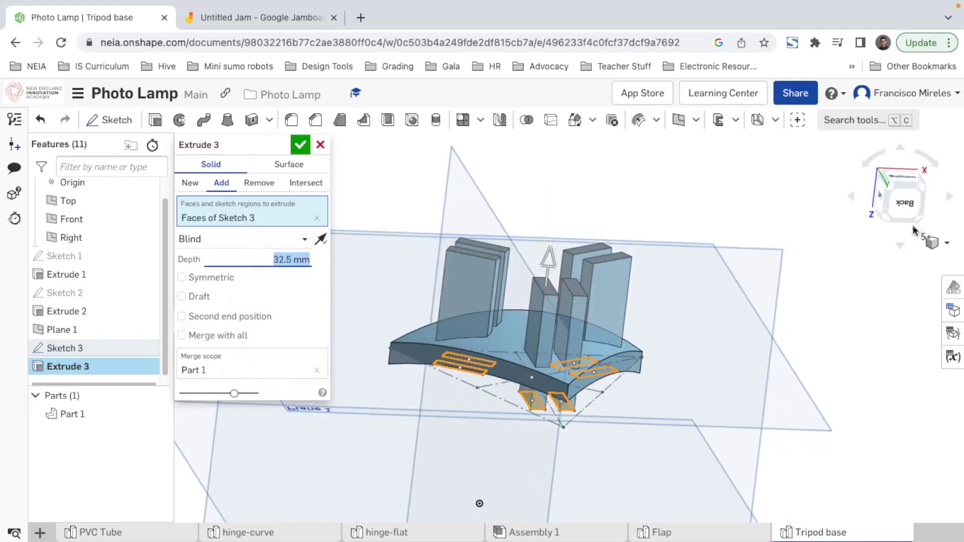
click(903, 205)
right_drag(809, 312, 757, 379)
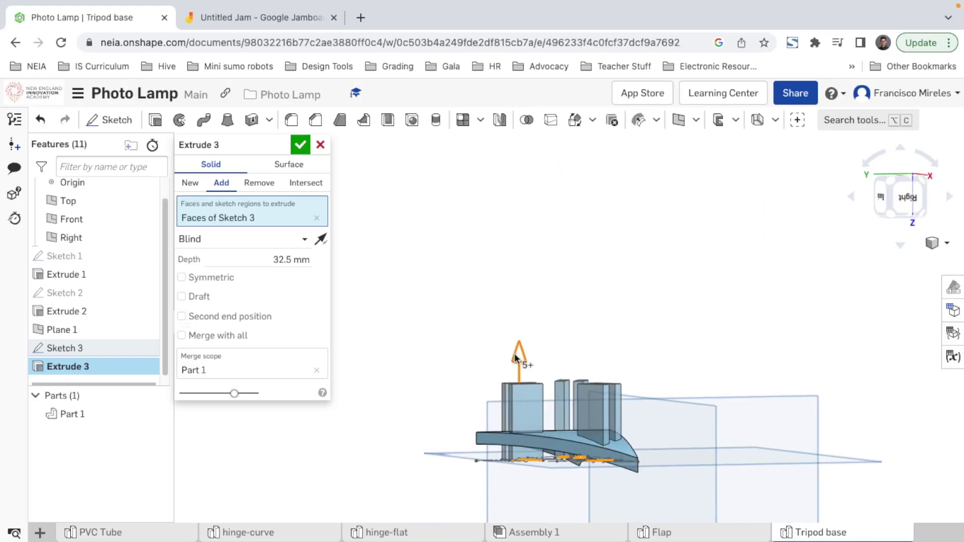
drag(514, 353, 514, 360)
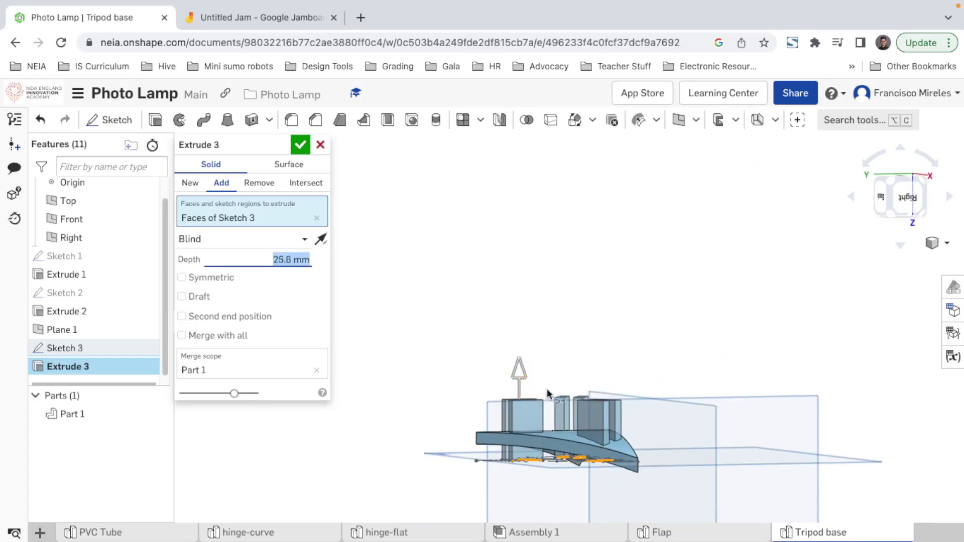
drag(521, 371, 589, 402)
right_drag(593, 404, 710, 439)
drag(526, 372, 526, 380)
right_drag(602, 403, 599, 435)
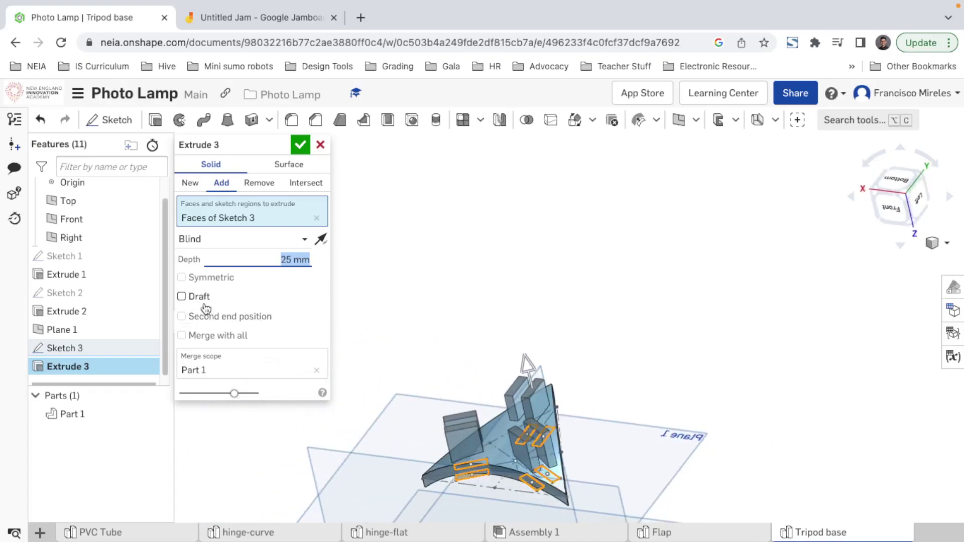
- Apply the 25 mm additive extrusion of the tab profiles from Sketch 3 to Part 1
click(301, 145)
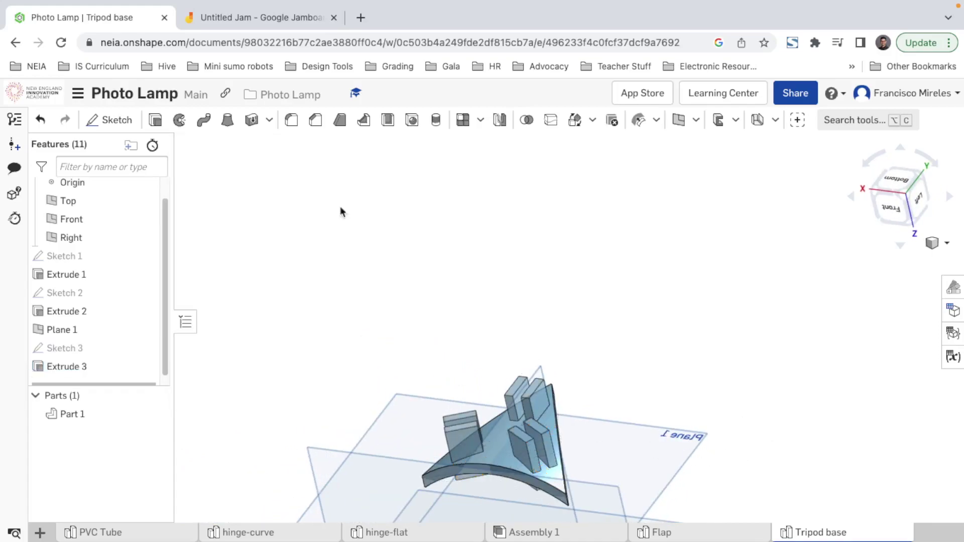
- Examine the tripod base and its paired tabs from above, below and the front
right_drag(615, 393, 643, 311)
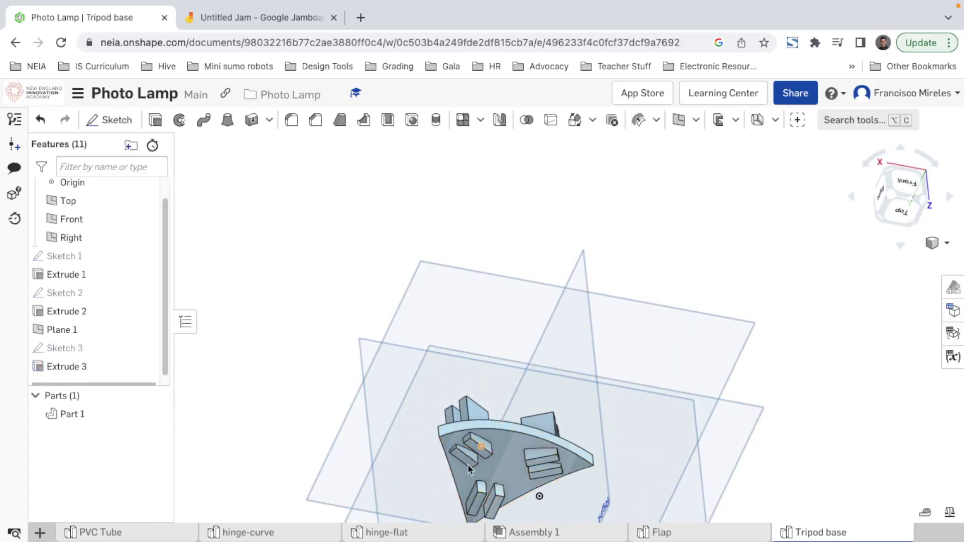
right_drag(664, 456, 669, 501)
right_drag(577, 413, 654, 429)
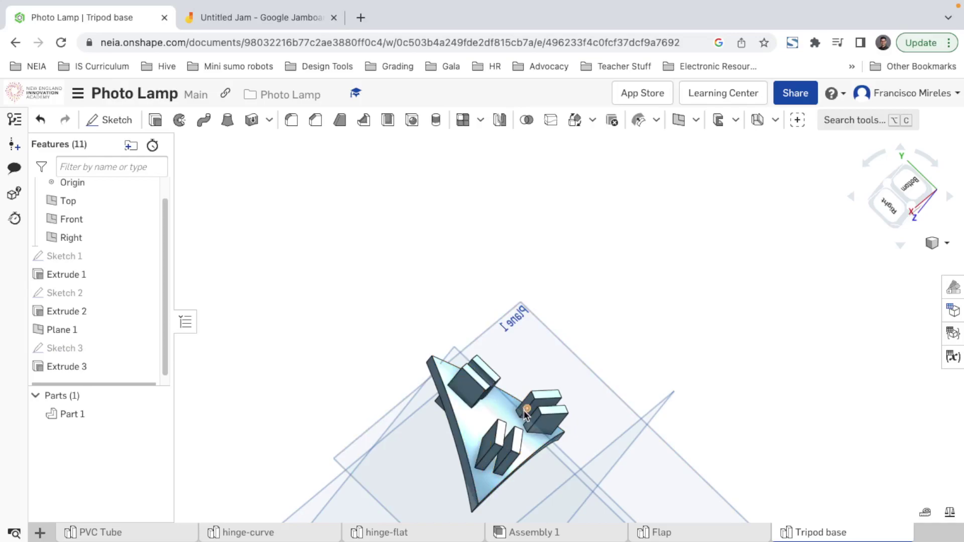
right_drag(525, 413, 538, 446)
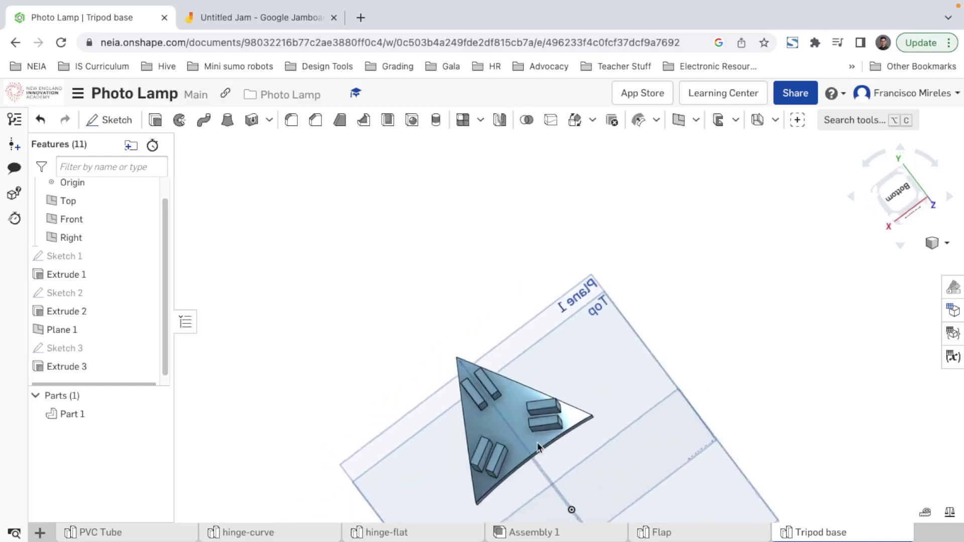
click(695, 120)
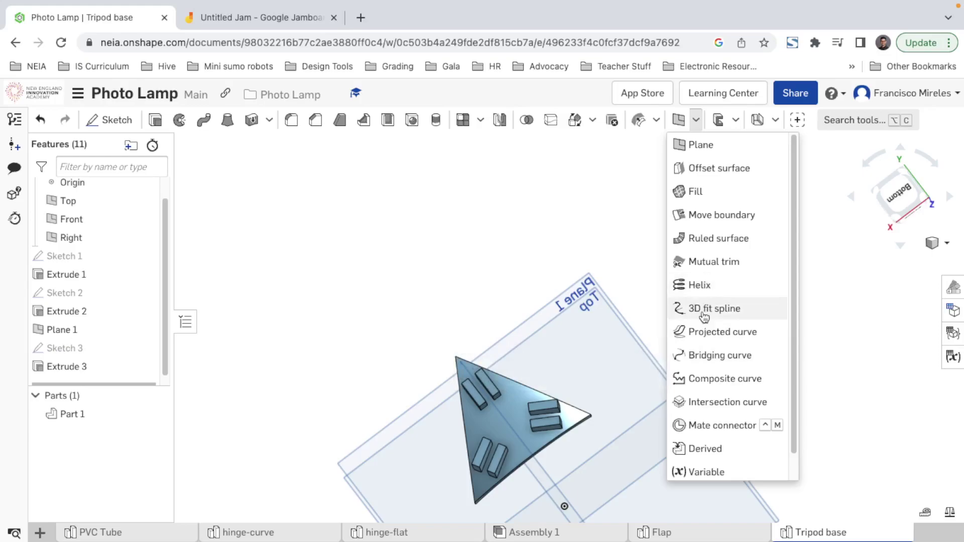
click(596, 213)
right_drag(604, 242, 832, 276)
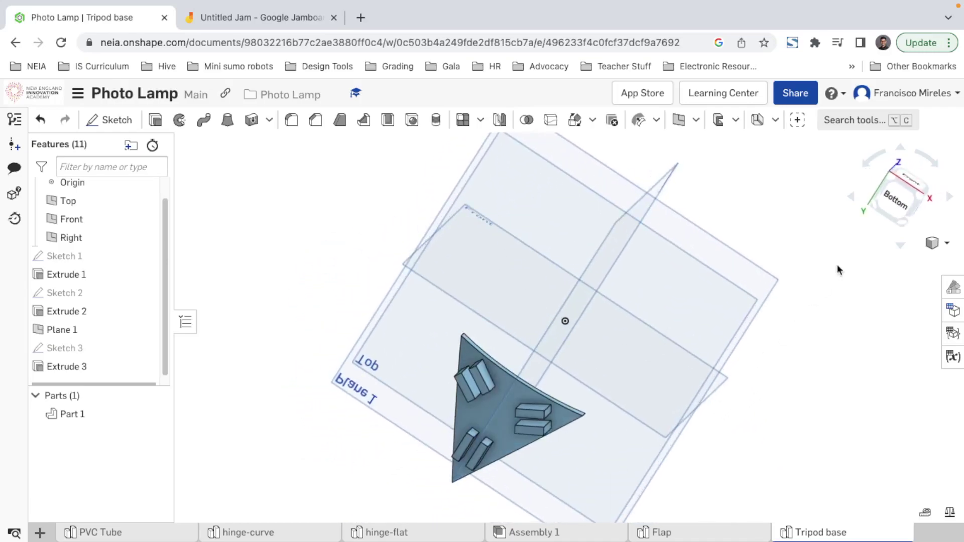
right_drag(609, 356, 519, 435)
right_drag(519, 390, 518, 421)
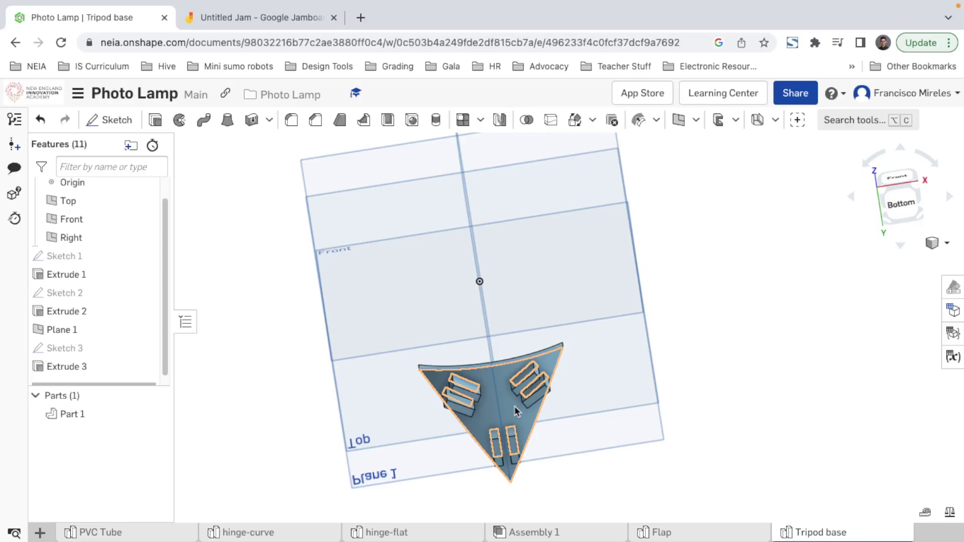
right_drag(514, 406, 459, 335)
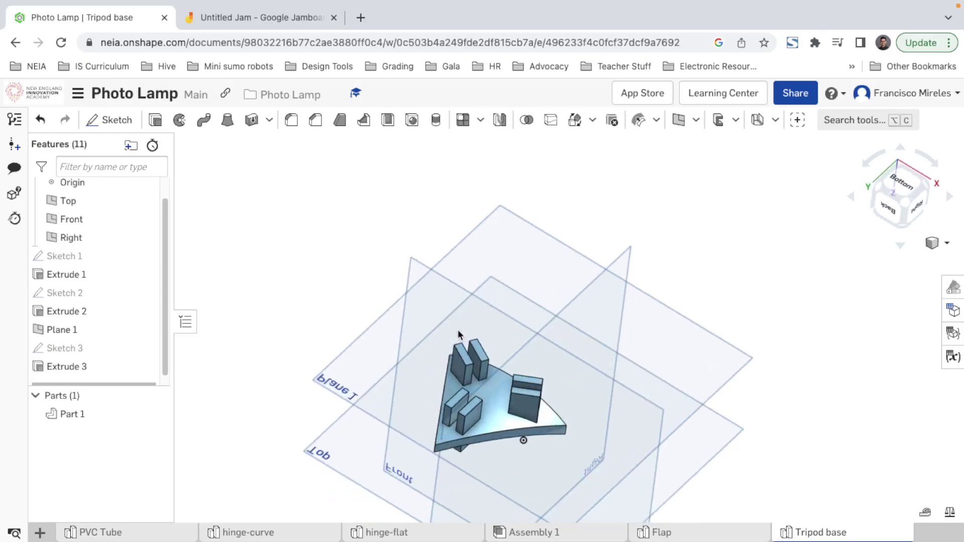
scroll(520, 422, up, 5)
right_drag(515, 402, 445, 347)
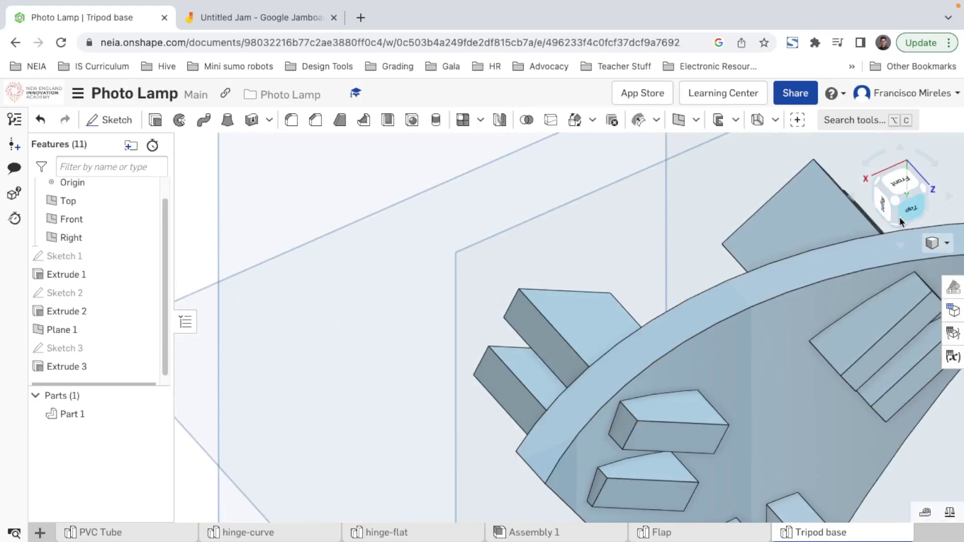
click(902, 181)
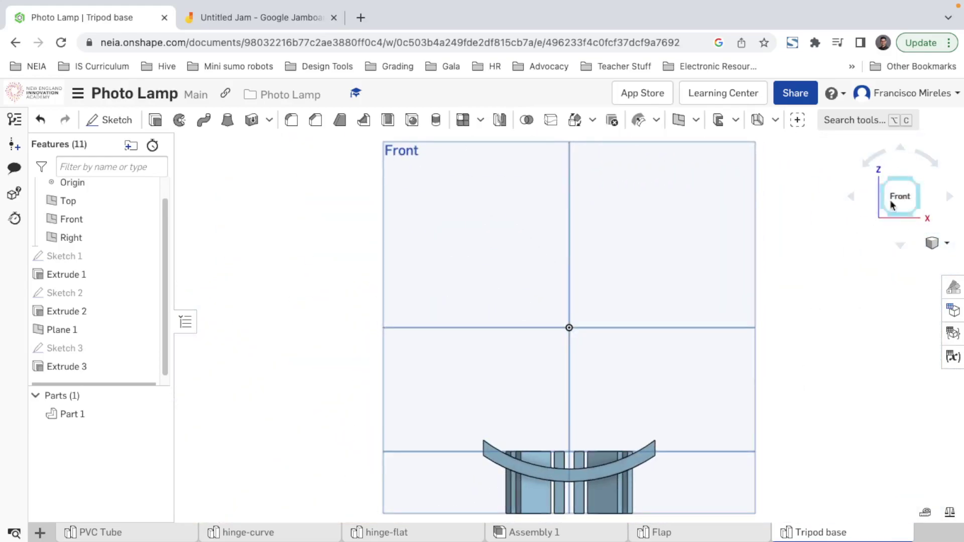
right_drag(601, 417, 631, 383)
- Start a new sketch on the outer face of the side tab that faces left
click(653, 374)
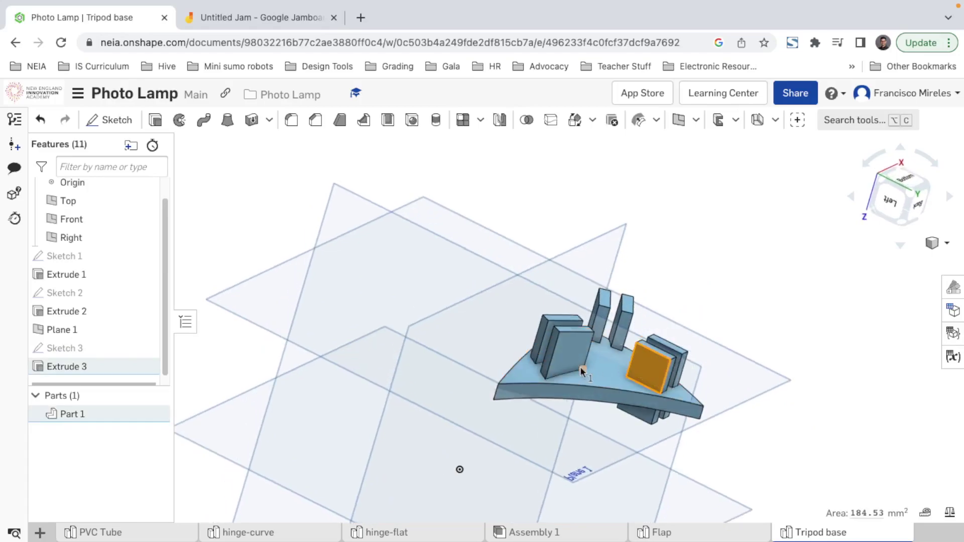
right_drag(563, 345, 575, 363)
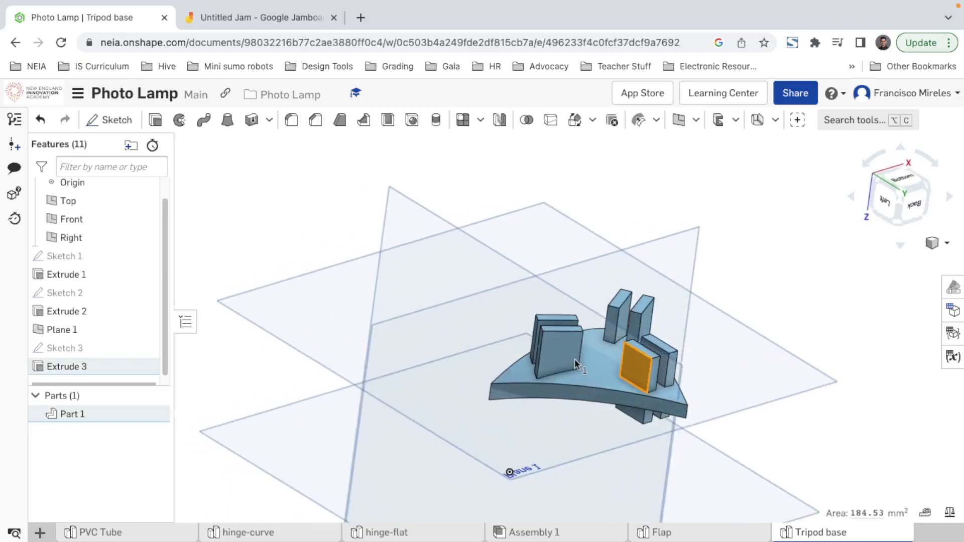
right_click(640, 370)
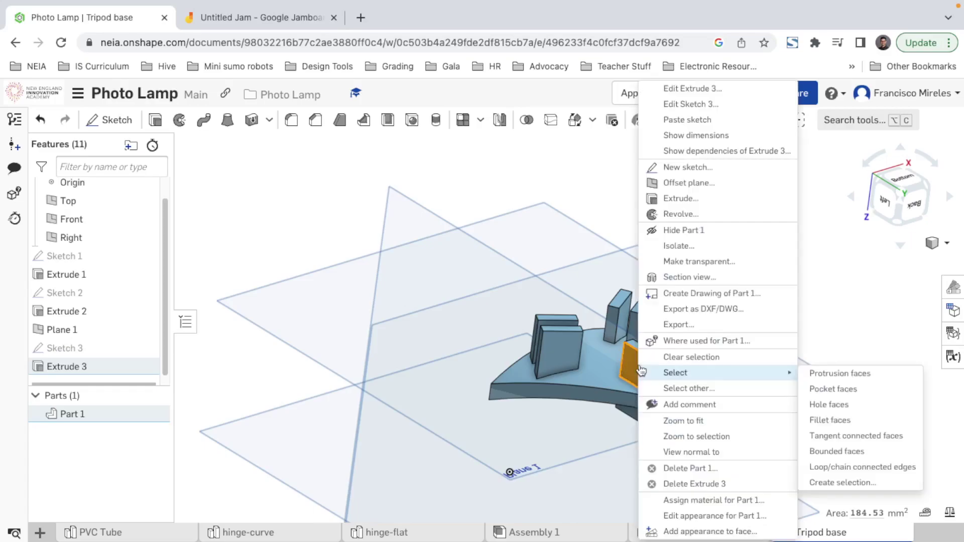
click(692, 170)
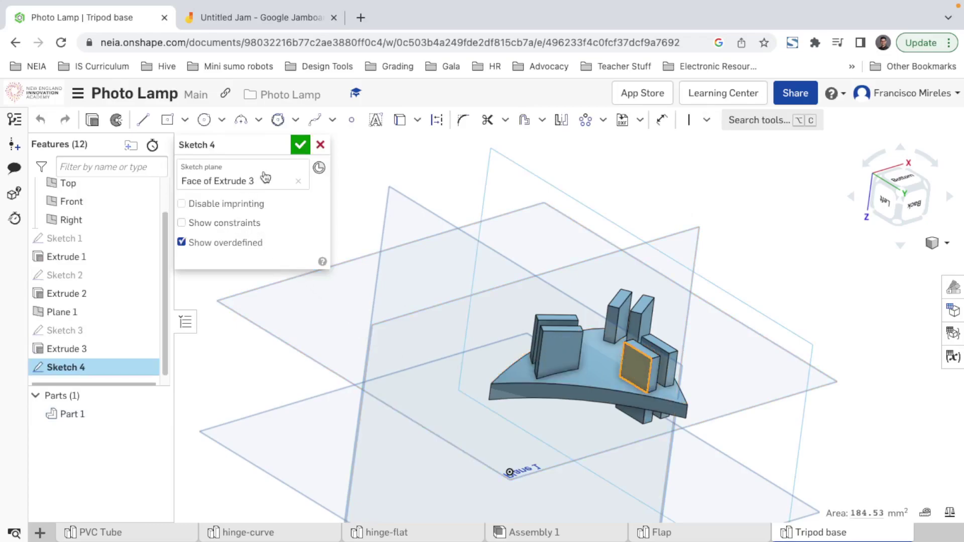
scroll(640, 376, up, 5)
right_drag(639, 380, 718, 375)
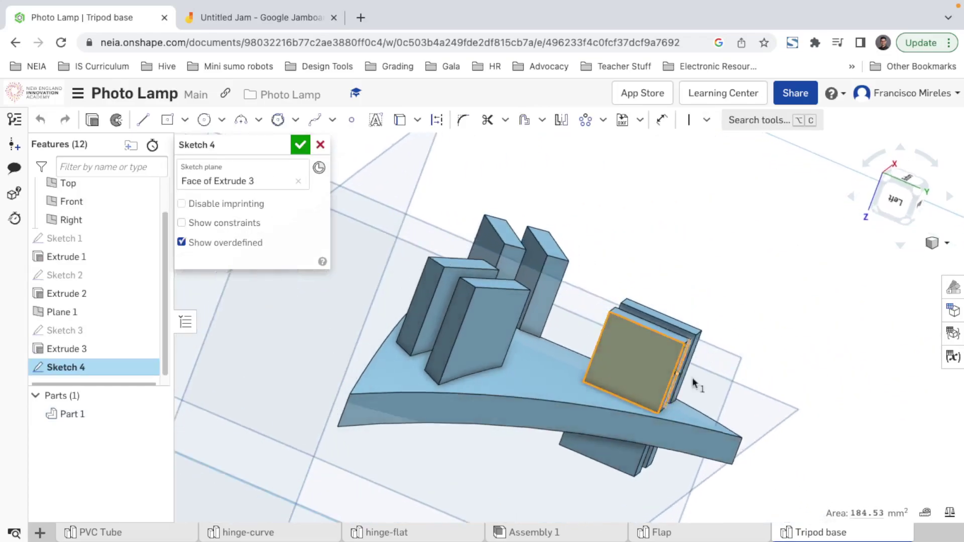
click(882, 203)
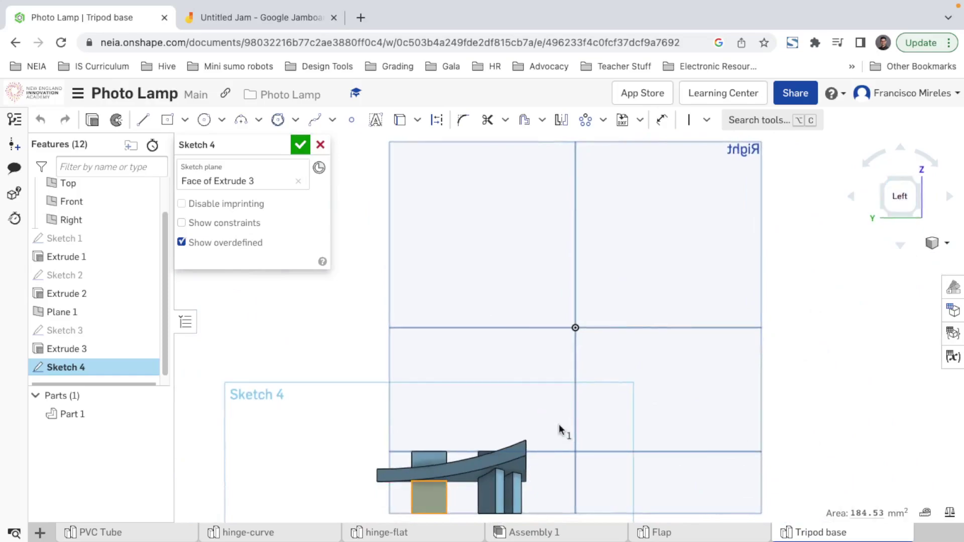
scroll(577, 391, up, 3)
scroll(601, 358, down, 4)
middle_drag(564, 430, 693, 318)
scroll(592, 379, up, 3)
scroll(592, 379, up, 4)
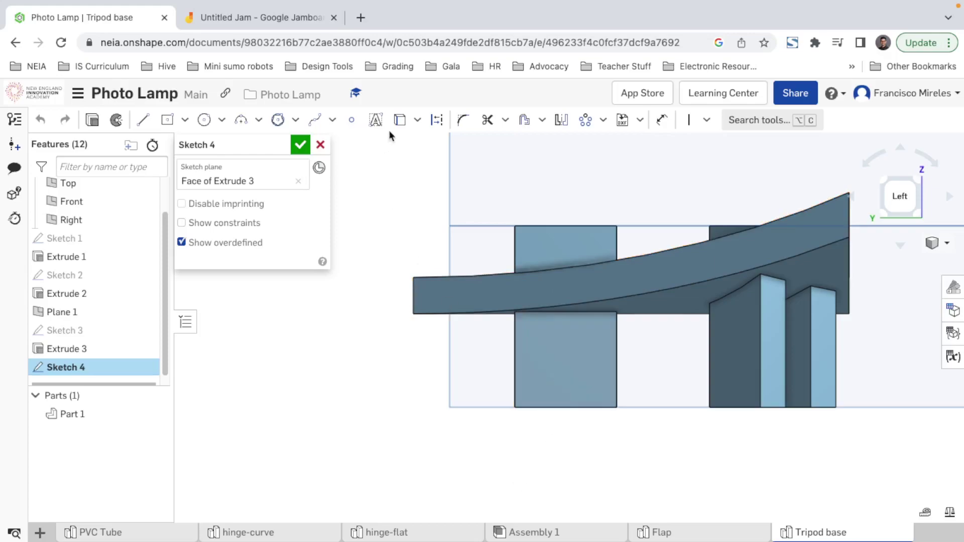
- Project the tab's bottom edge into the sketch and convert it to construction geometry
click(401, 121)
click(554, 406)
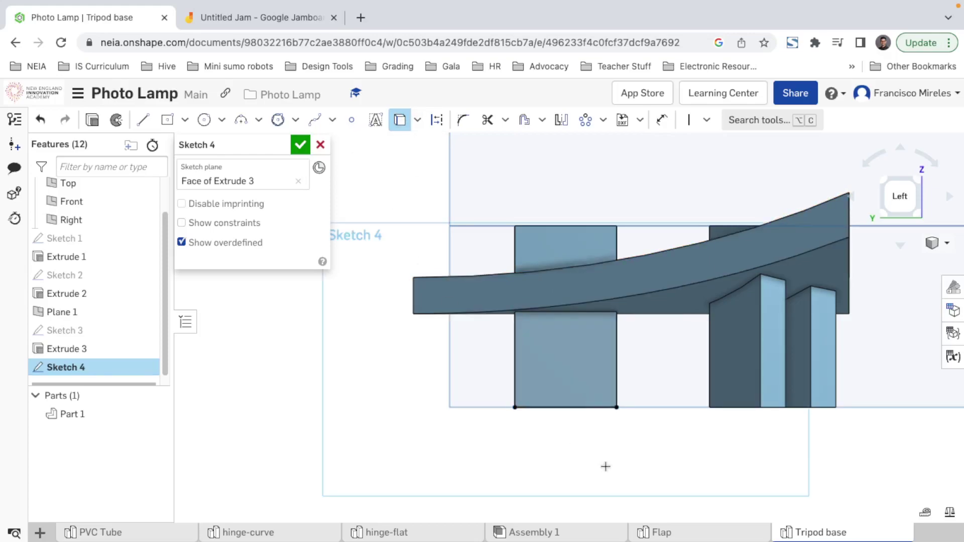
key(Escape)
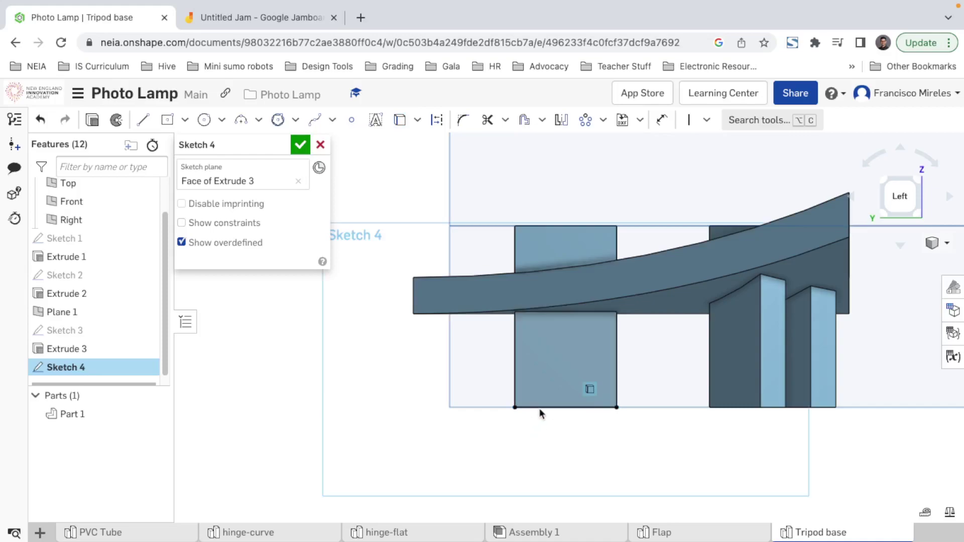
drag(503, 401, 641, 449)
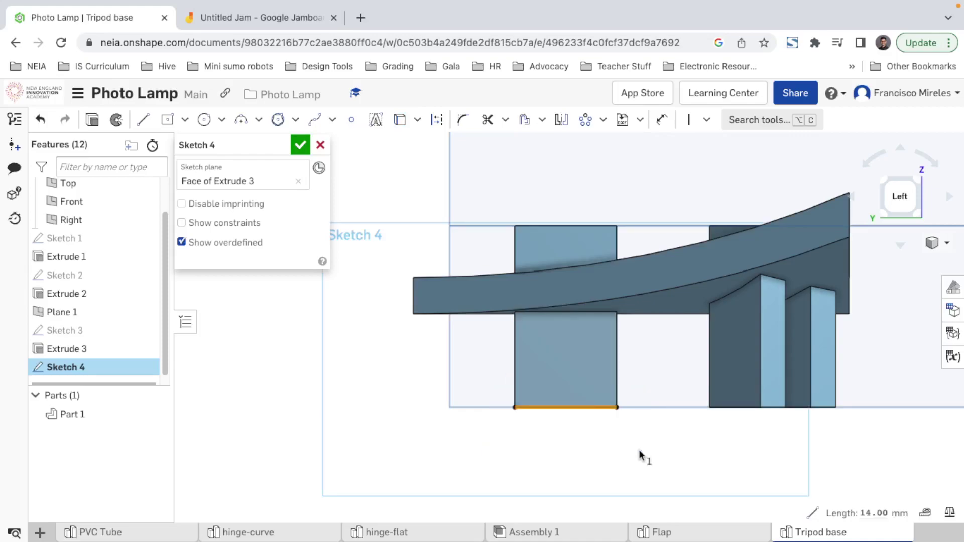
click(438, 124)
click(511, 440)
- Draw a vertical line about 5.8 mm long from the midpoint of the projected bottom edge up into the tab face
click(144, 121)
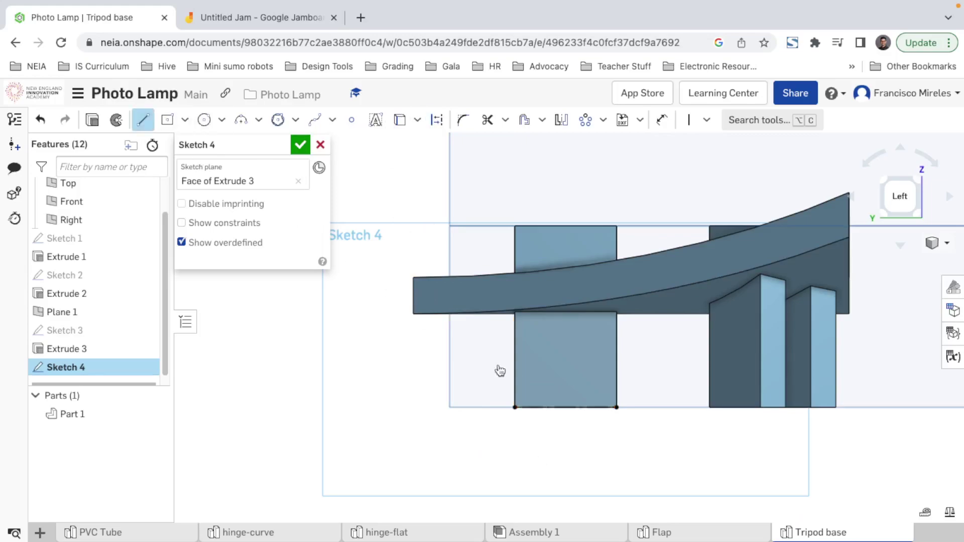
click(566, 408)
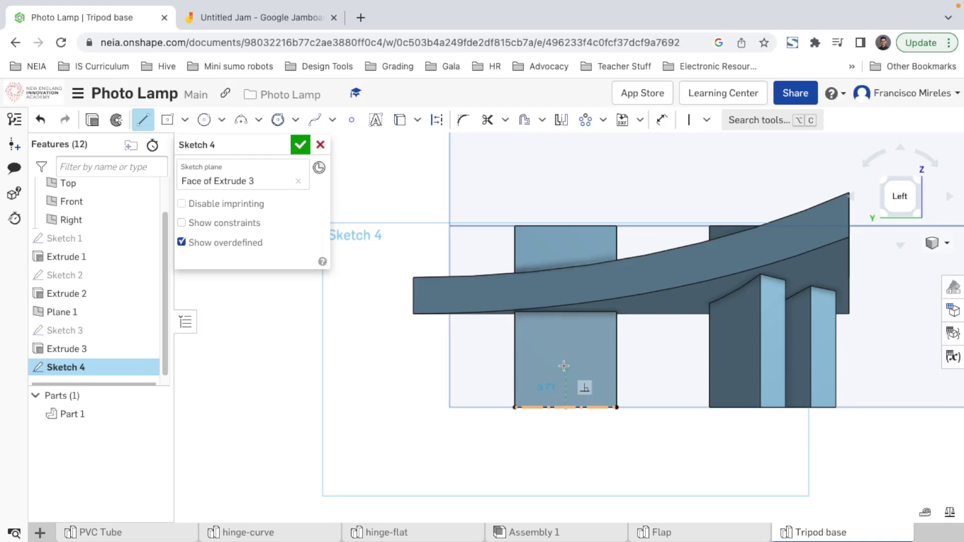
click(566, 365)
key(Escape)
- Sketch a circle centred on the vertical line's upper end and set its diameter to 4 mm
click(204, 120)
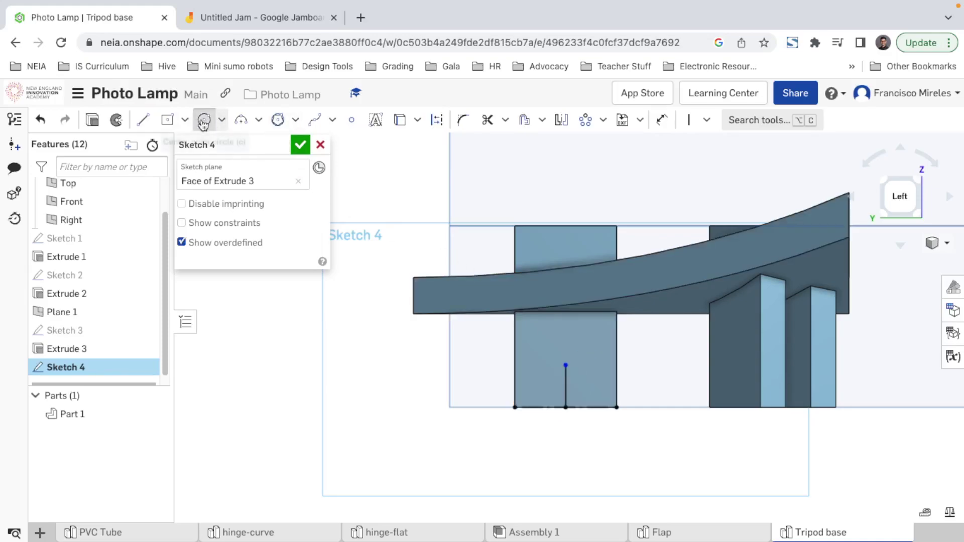
click(566, 366)
click(584, 379)
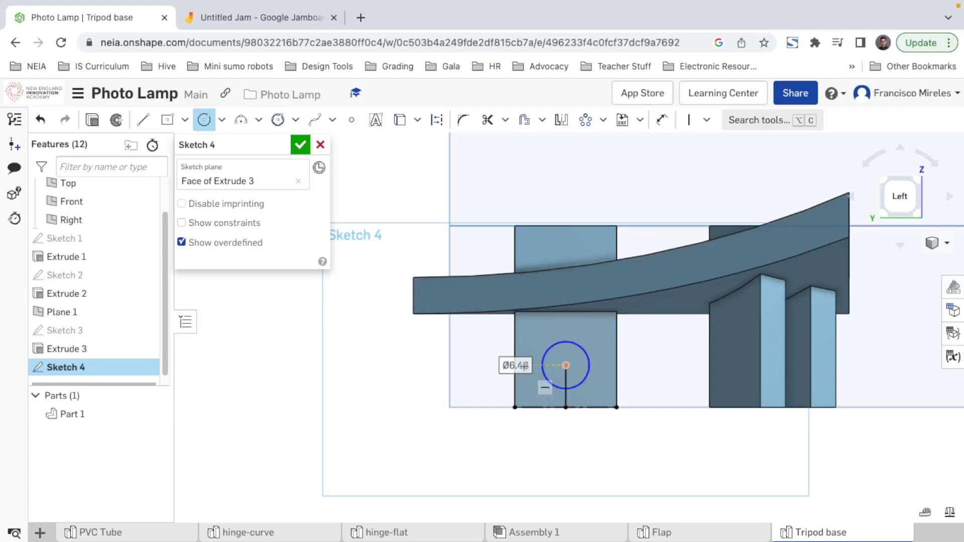
click(662, 120)
click(582, 385)
click(652, 447)
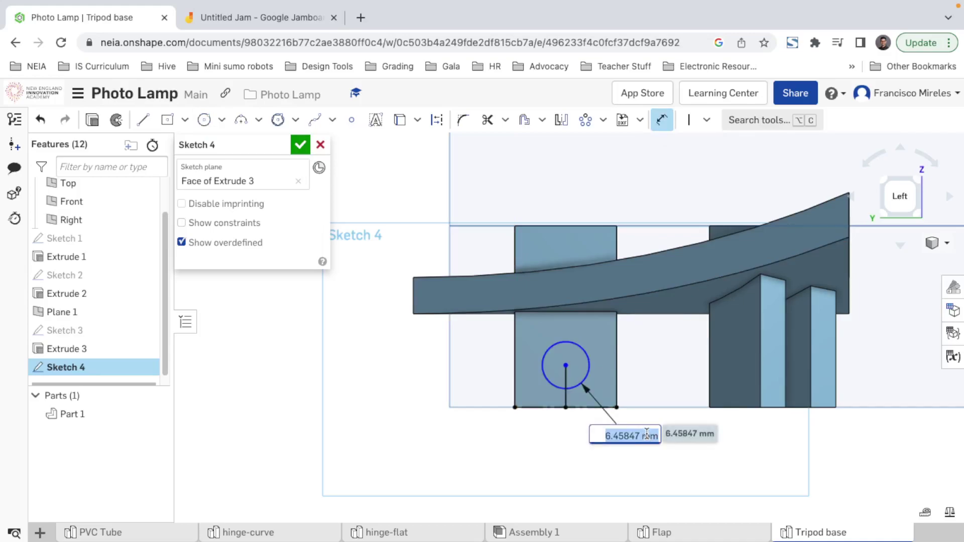
text(4)
key(Return)
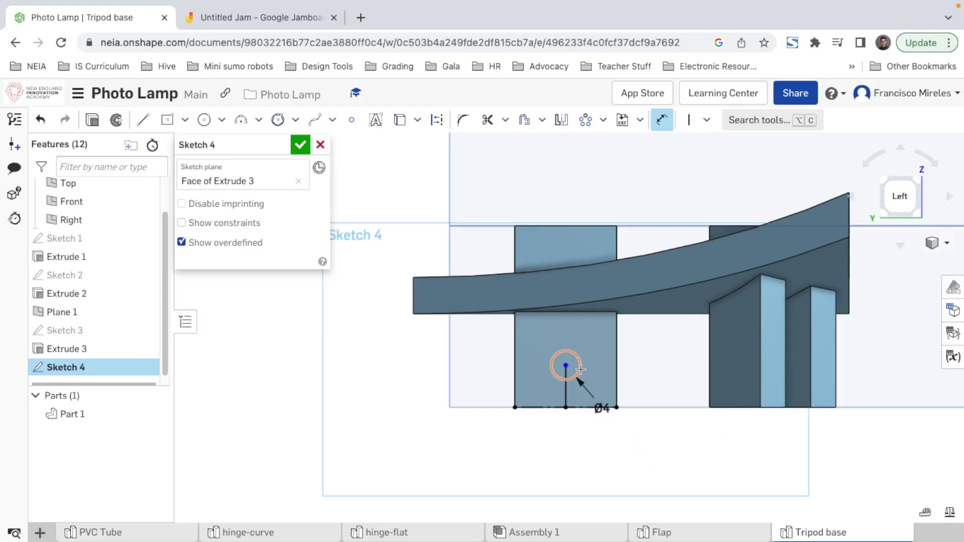
key(Escape)
- Convert the vertical line to construction geometry and dimension its length as 5 mm
click(567, 394)
click(437, 120)
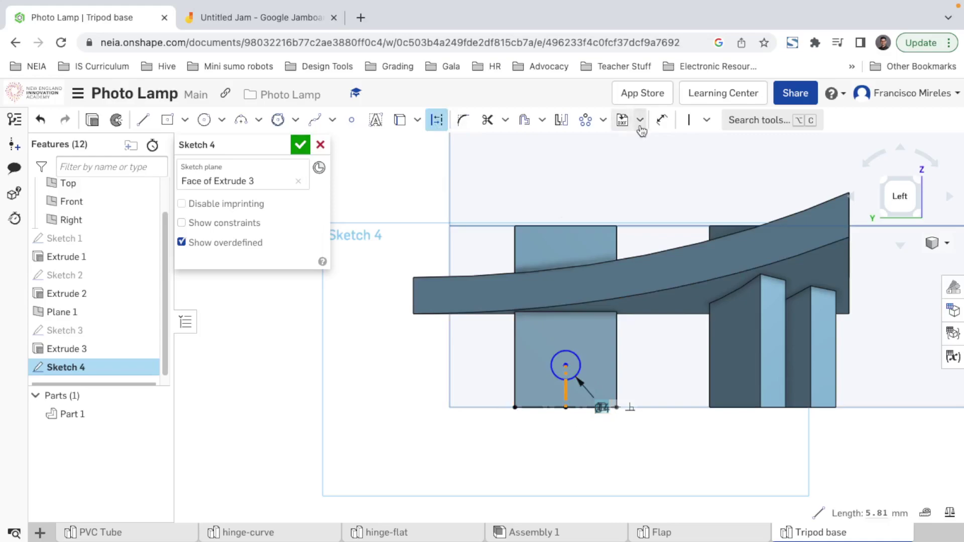
click(662, 120)
click(567, 394)
click(496, 412)
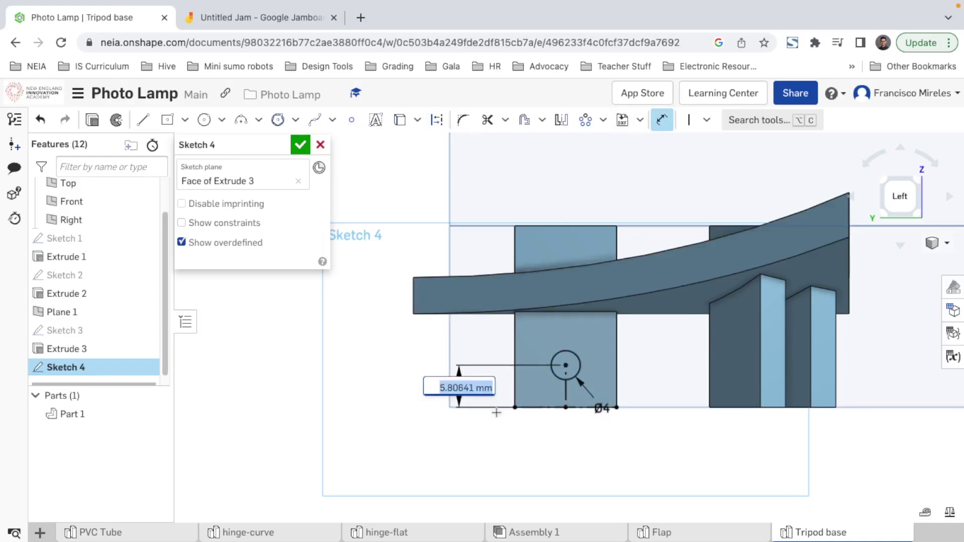
text(5)
key(Return)
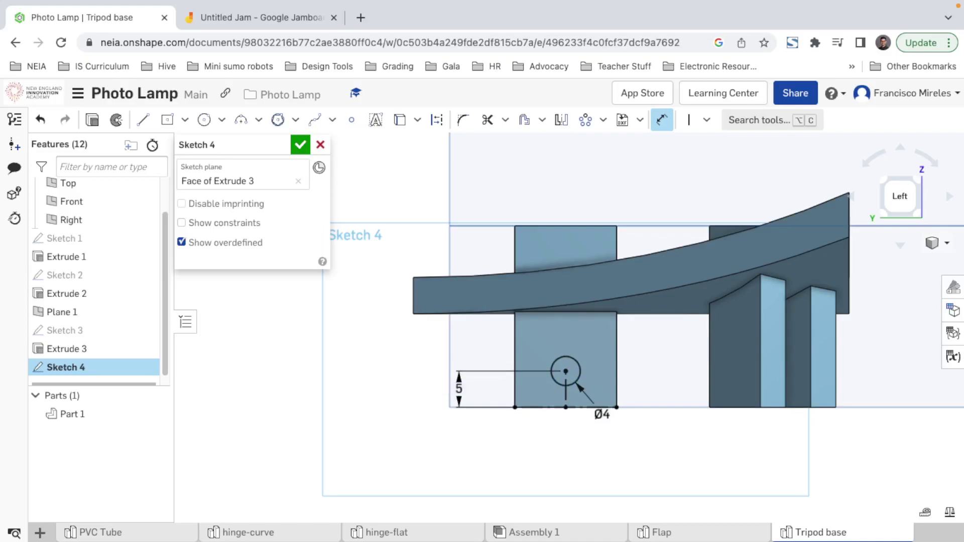
- Change the vertical line's length dimension to 6 mm to reposition the hole centre
double_click(458, 388)
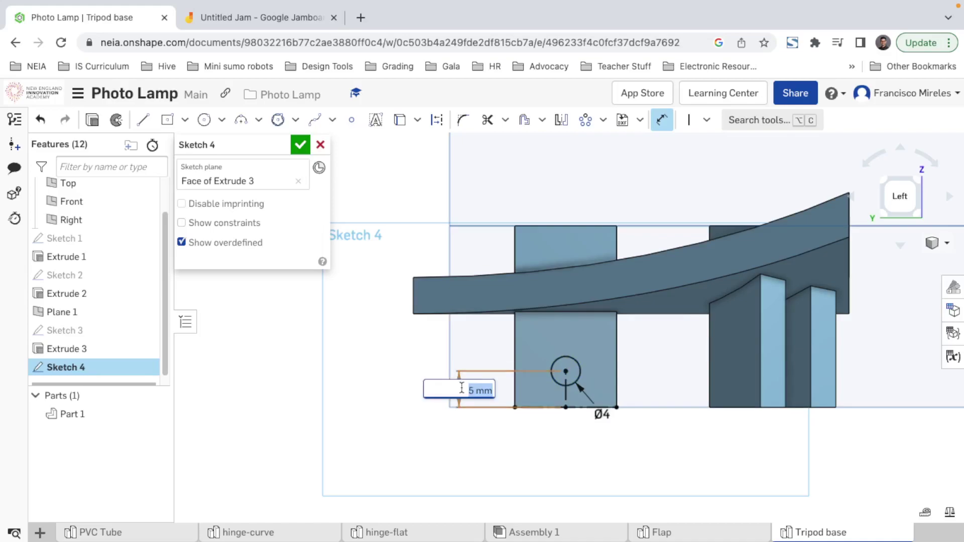
text(6)
key(Return)
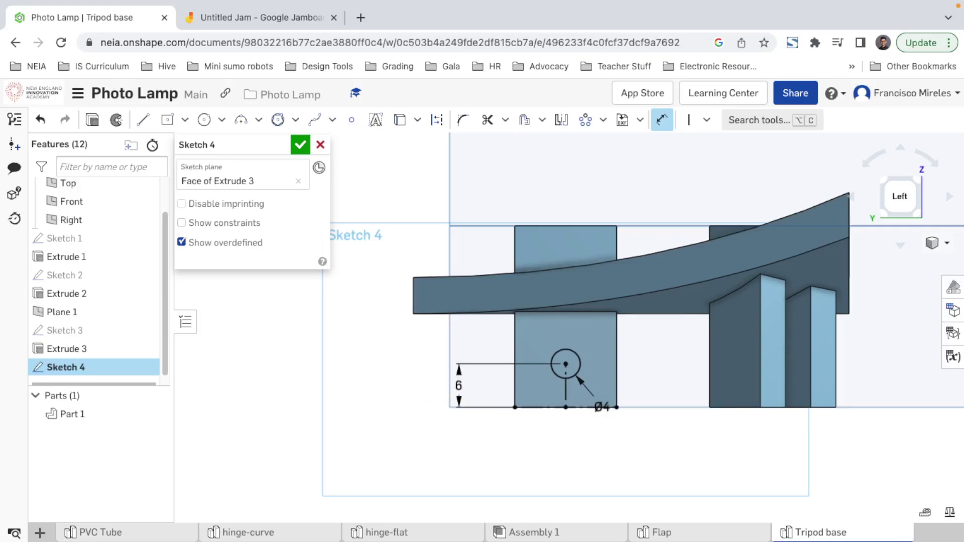
- Extrude the 4 mm circle as a Remove cut with Through all to make the pin hole in the tabs
right_drag(569, 415, 626, 428)
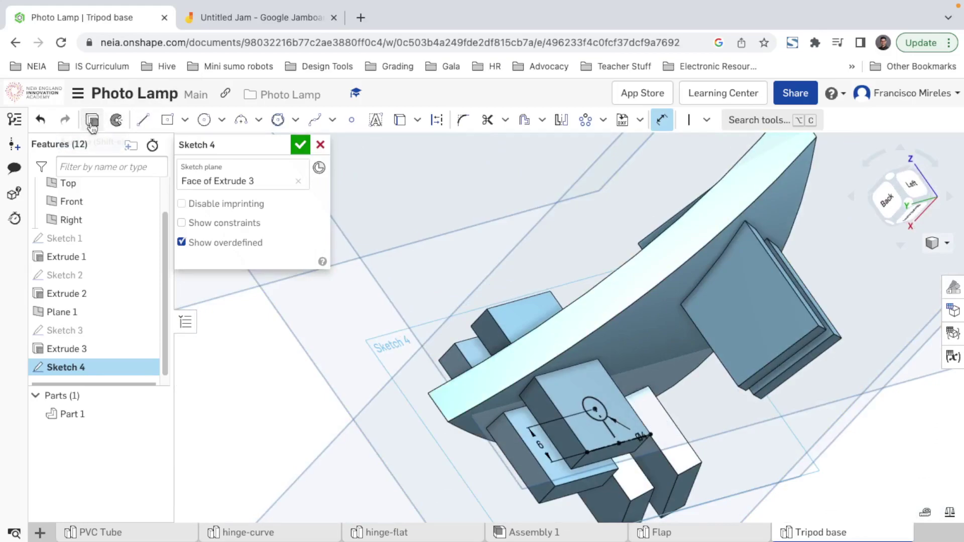
key(shift+e)
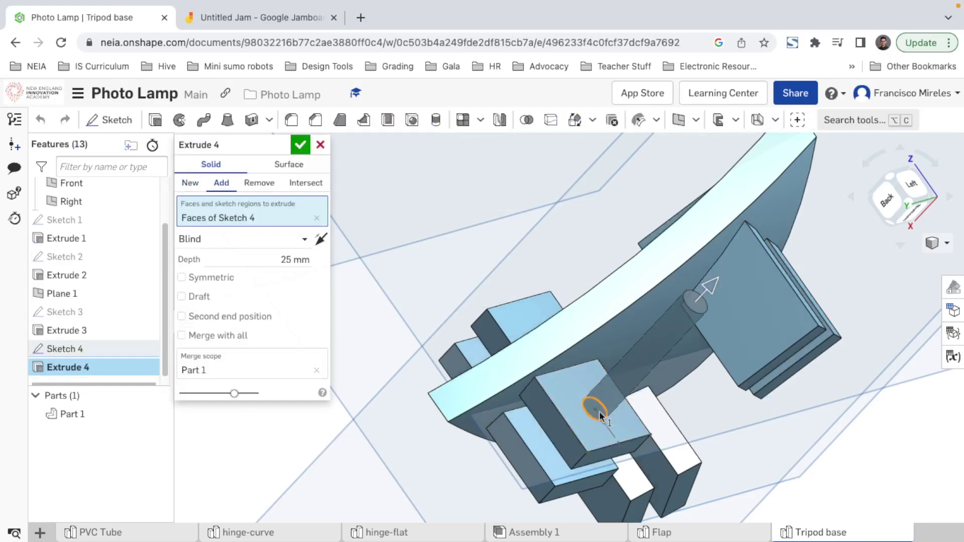
click(251, 184)
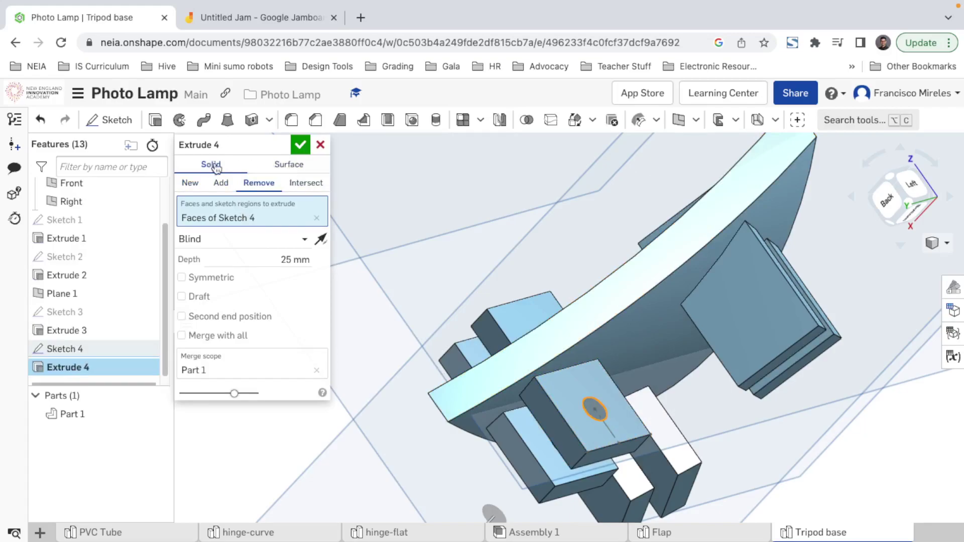
click(225, 239)
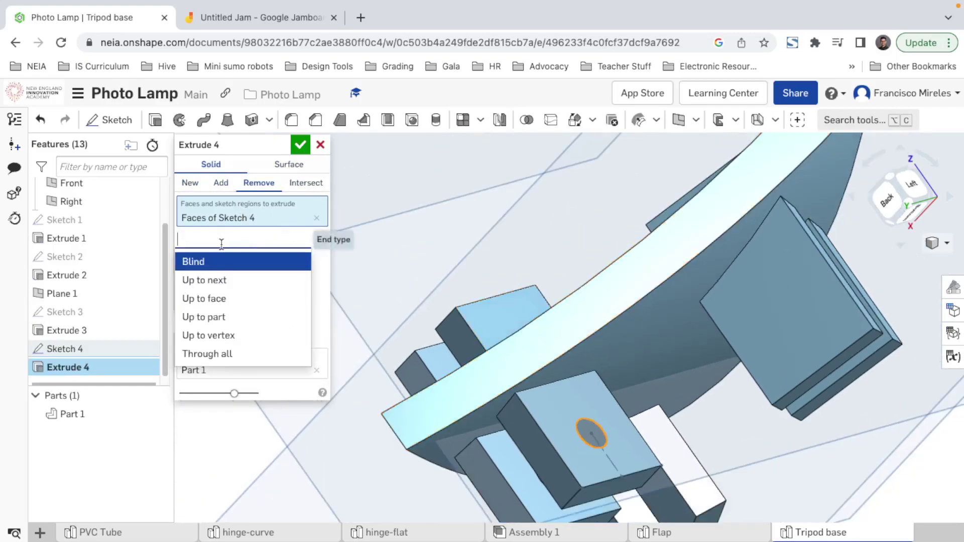
click(217, 354)
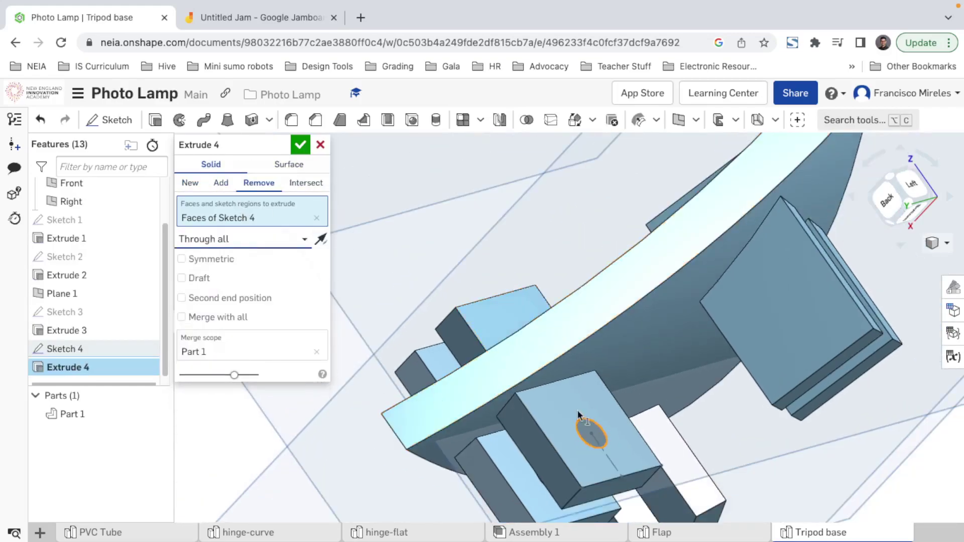
scroll(592, 378, down, 5)
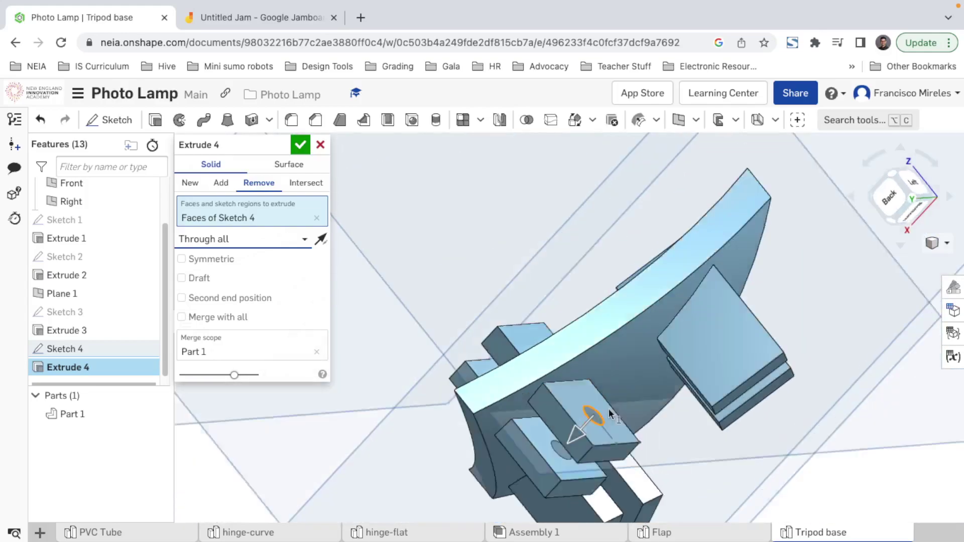
right_drag(608, 409, 666, 342)
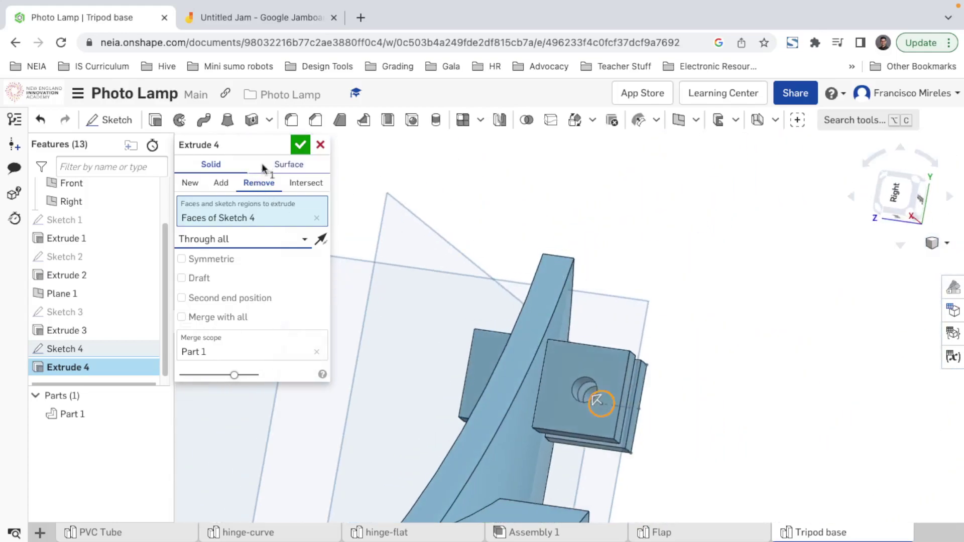
click(300, 145)
right_drag(321, 382, 603, 355)
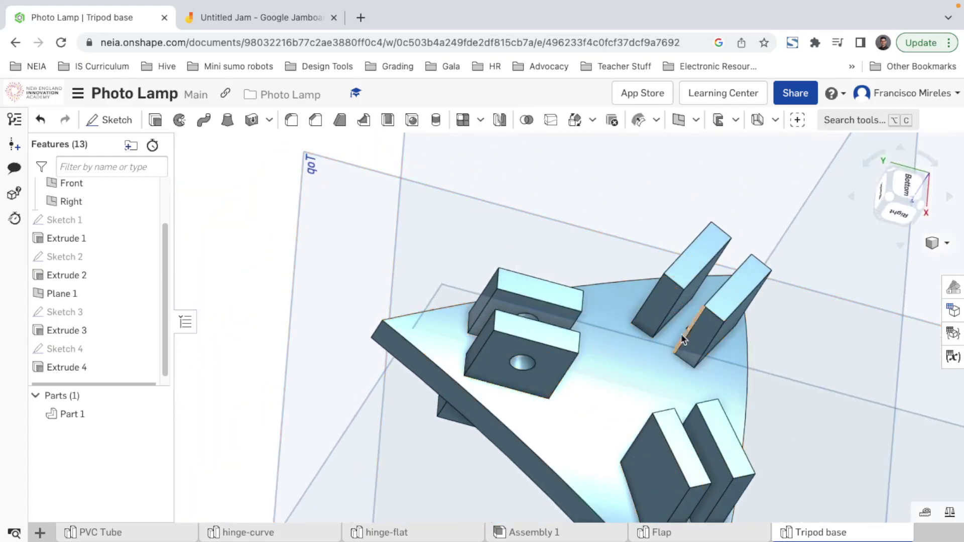
click(45, 368)
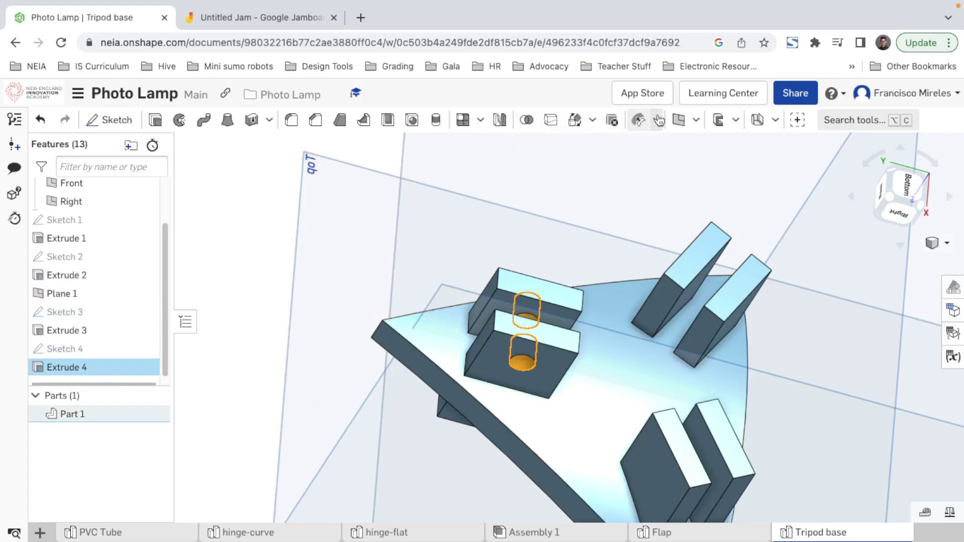
click(481, 122)
click(502, 165)
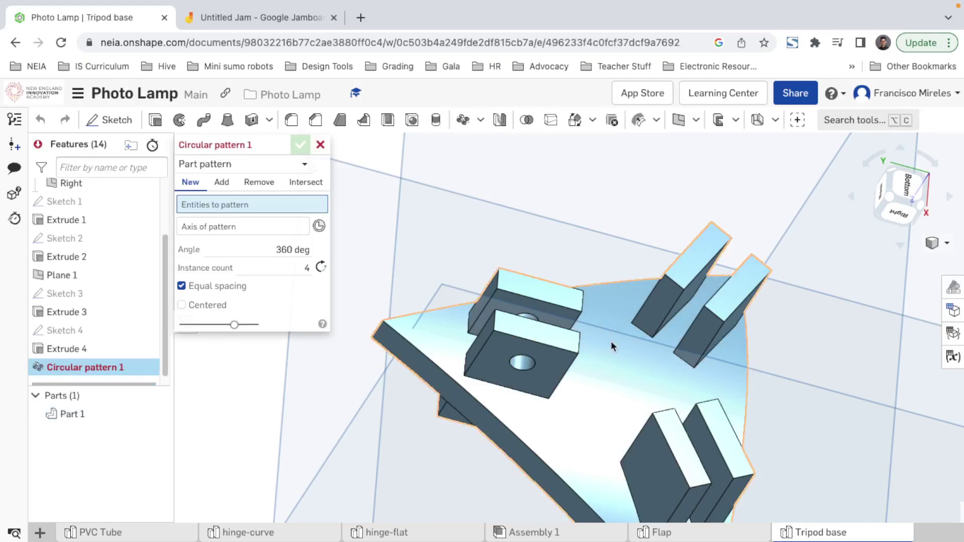
scroll(608, 385, down, 5)
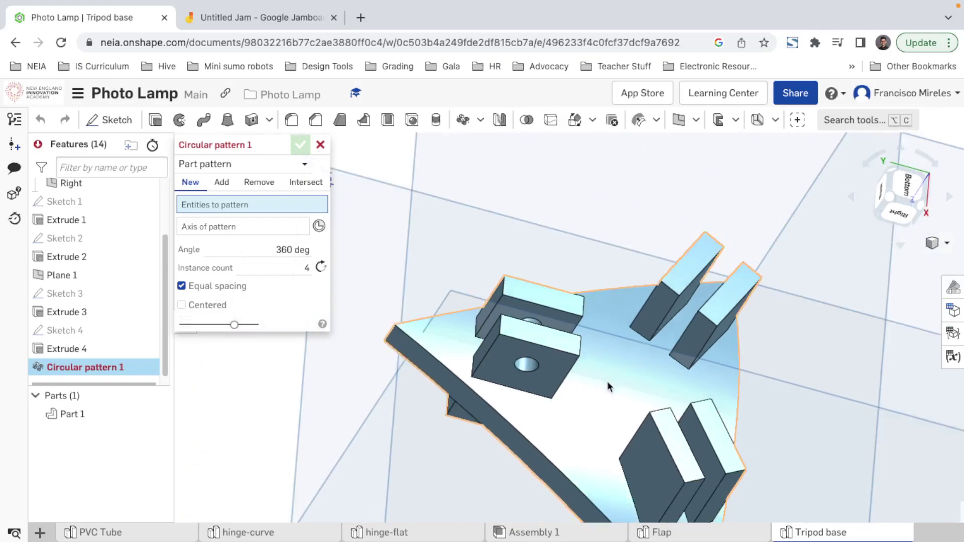
right_drag(599, 392, 587, 431)
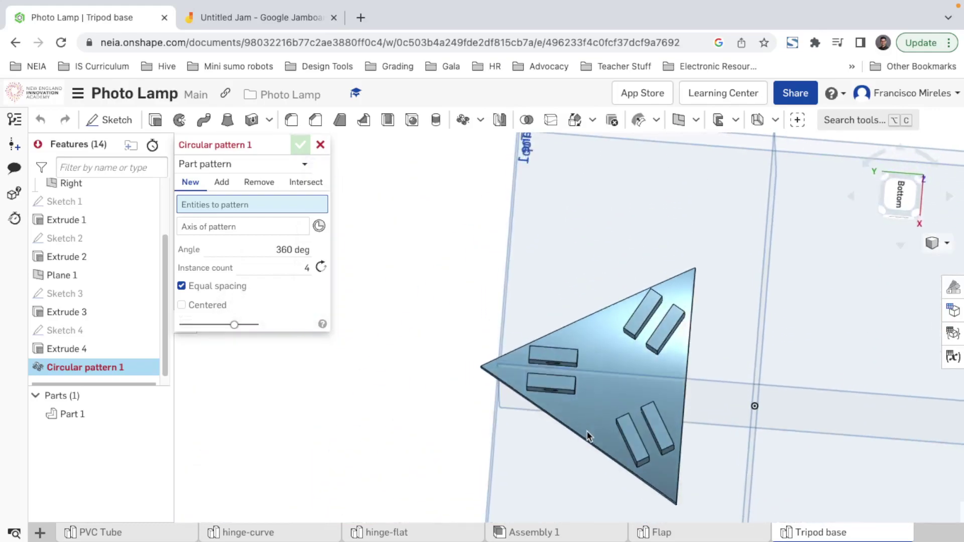
right_drag(620, 399, 678, 311)
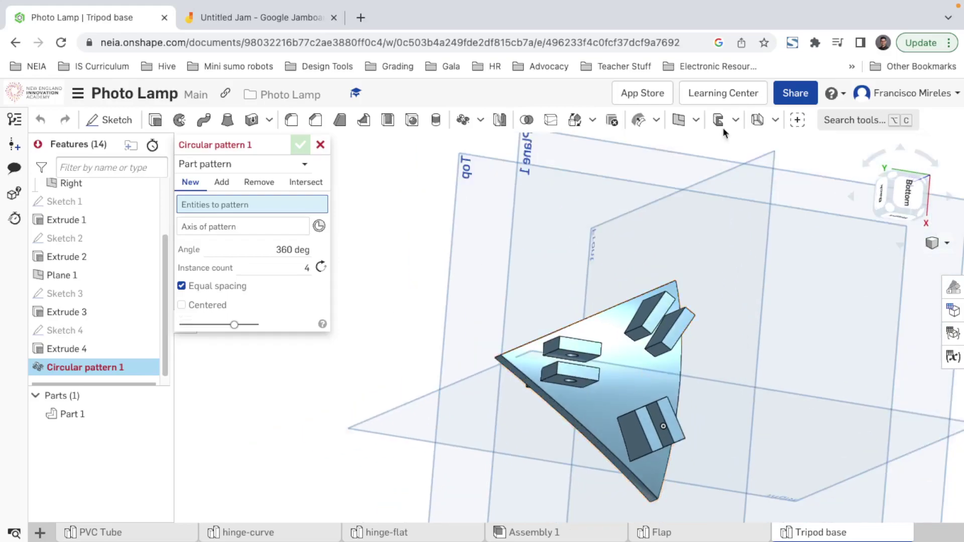
click(696, 120)
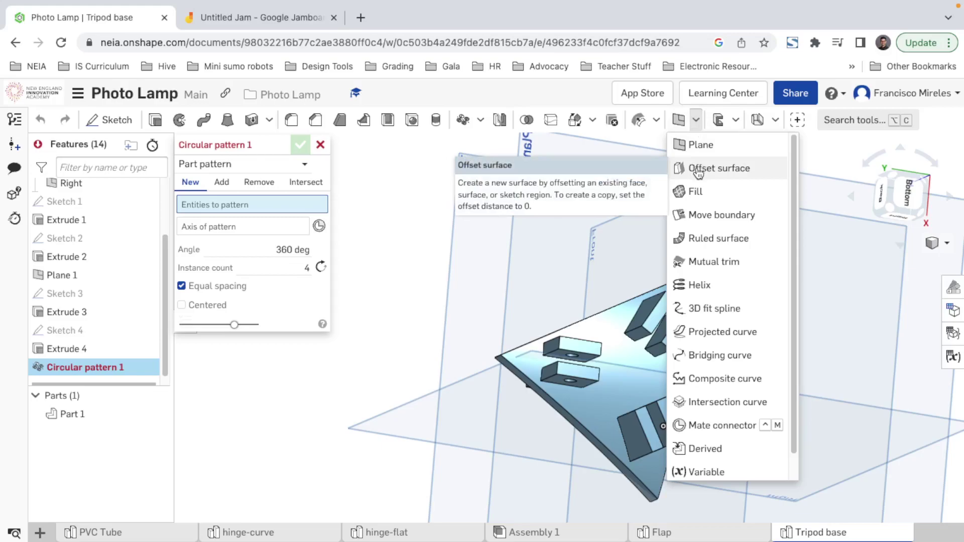
click(300, 229)
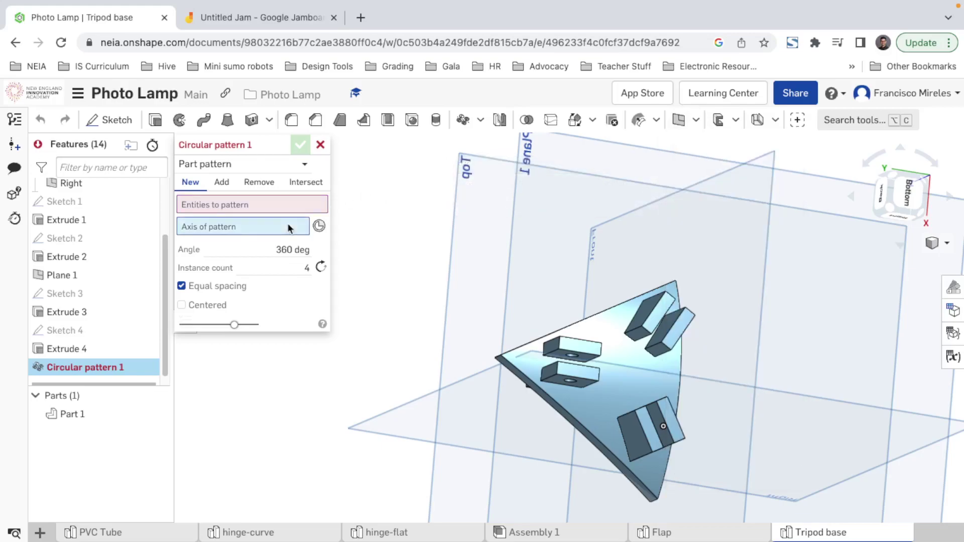
click(319, 227)
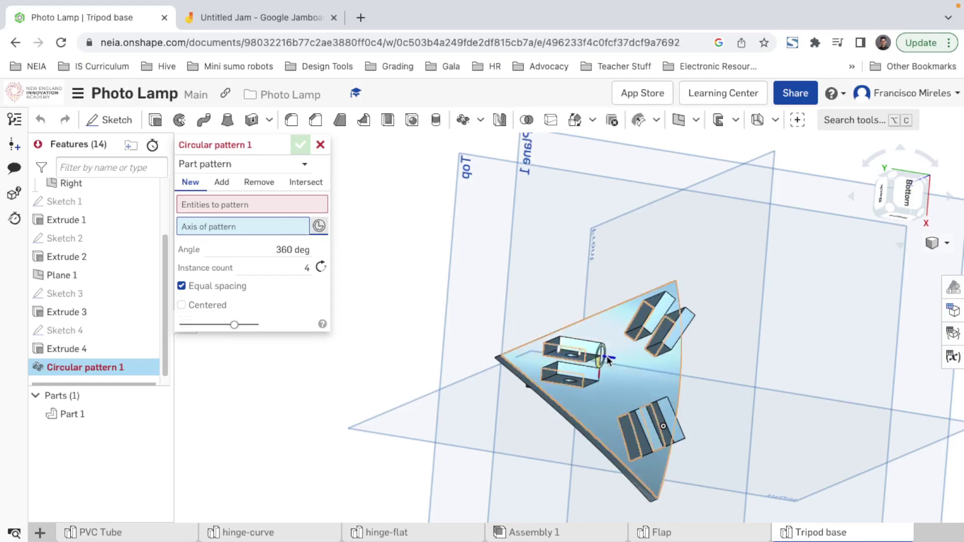
right_drag(607, 359, 661, 339)
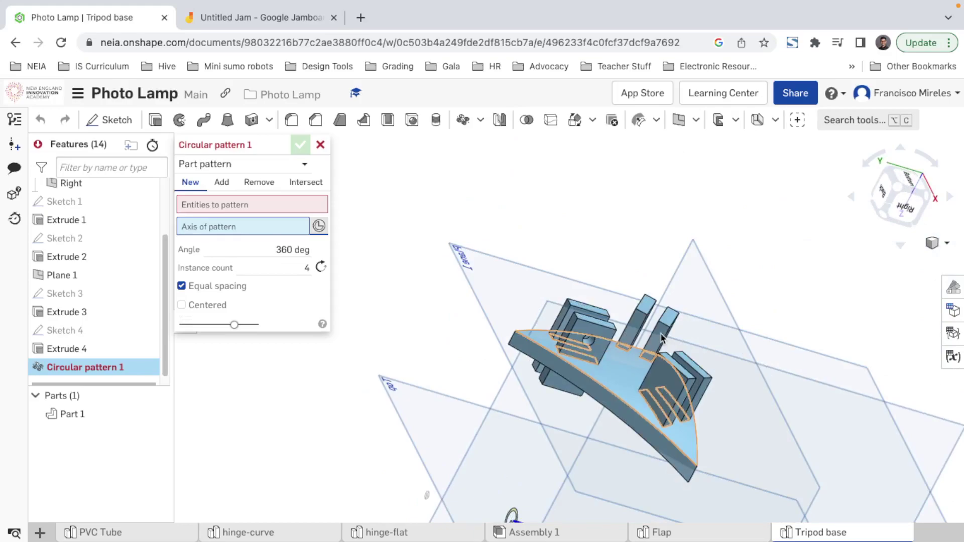
click(320, 146)
right_drag(608, 350, 721, 313)
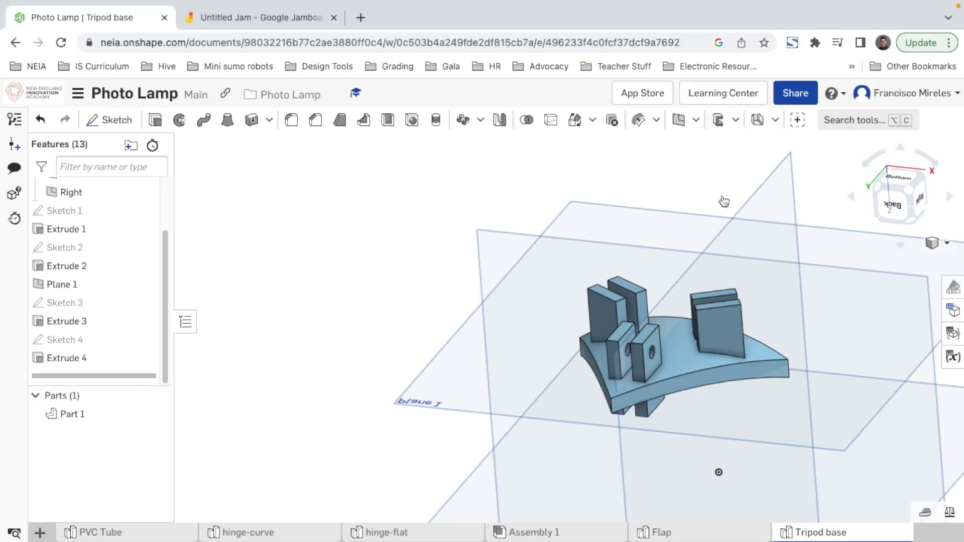
right_drag(614, 282, 723, 377)
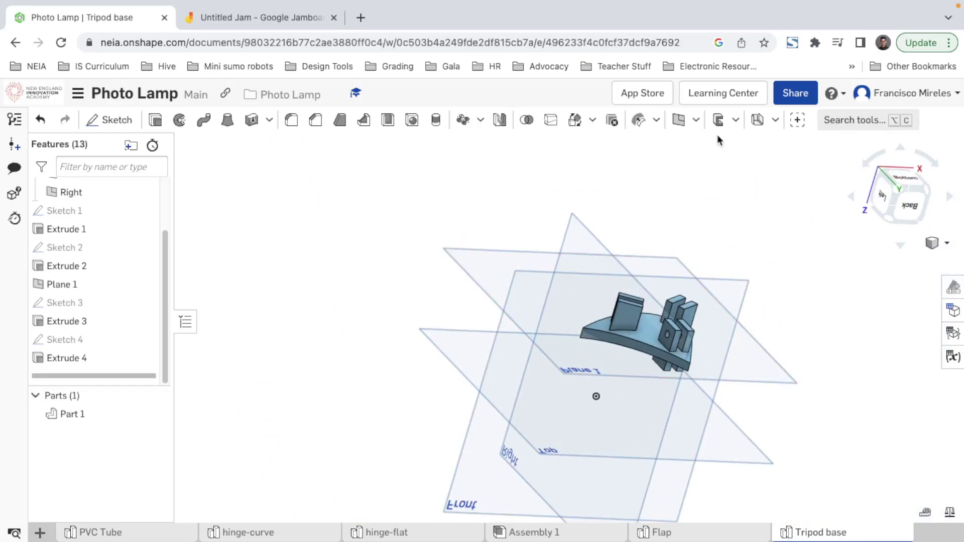
click(696, 119)
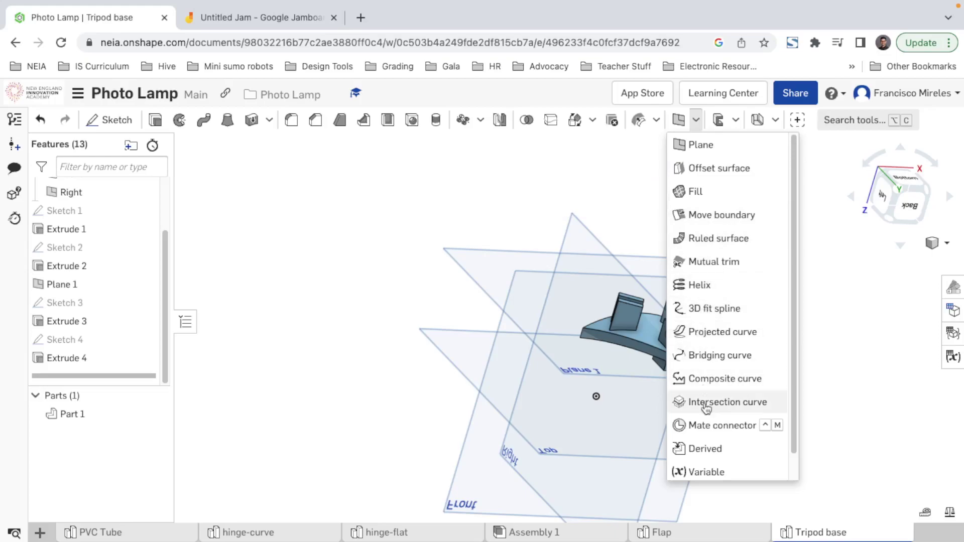
scroll(717, 459, down, 1)
scroll(716, 454, up, 2)
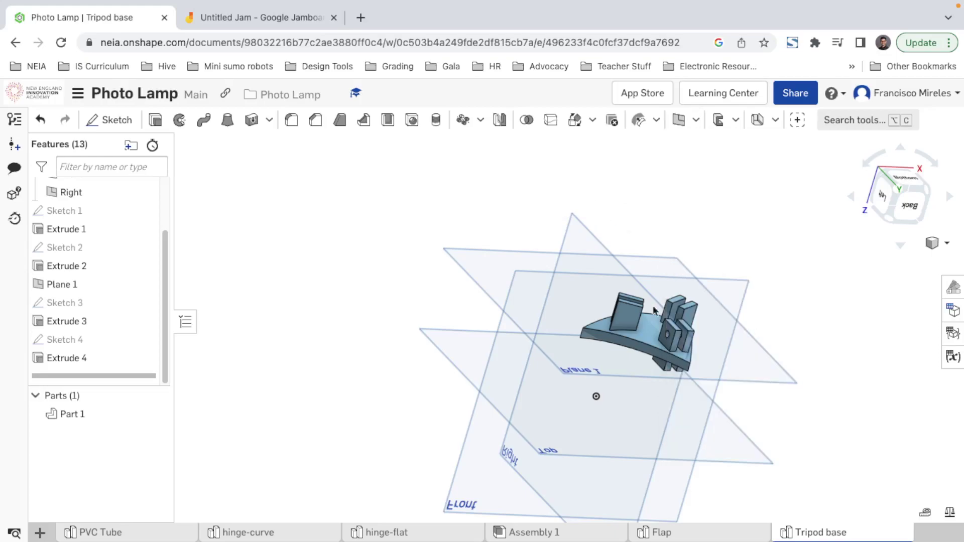
- Start a new sketch on the outer face of a hinge tab in another pair that has no pin hole
right_drag(725, 335, 678, 312)
scroll(679, 313, up, 3)
click(679, 313)
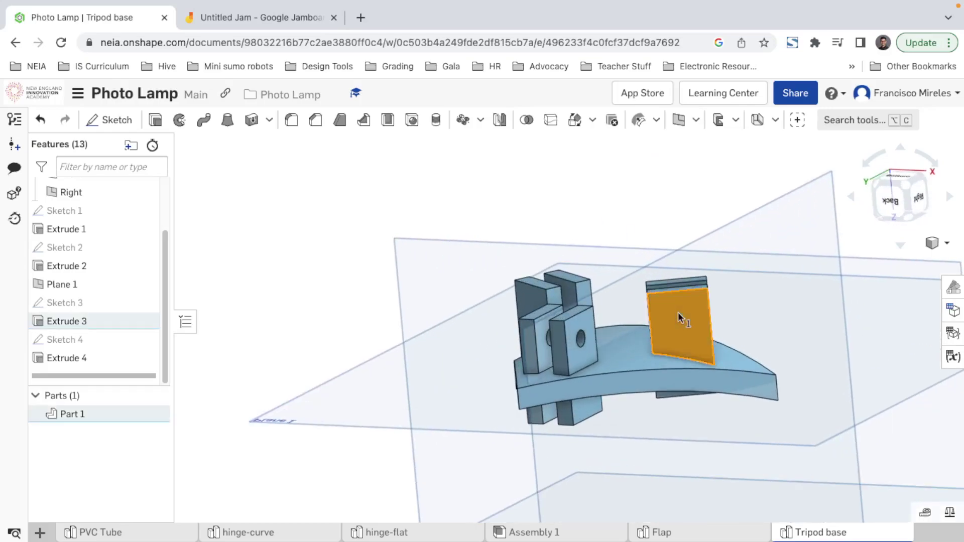
right_click(675, 308)
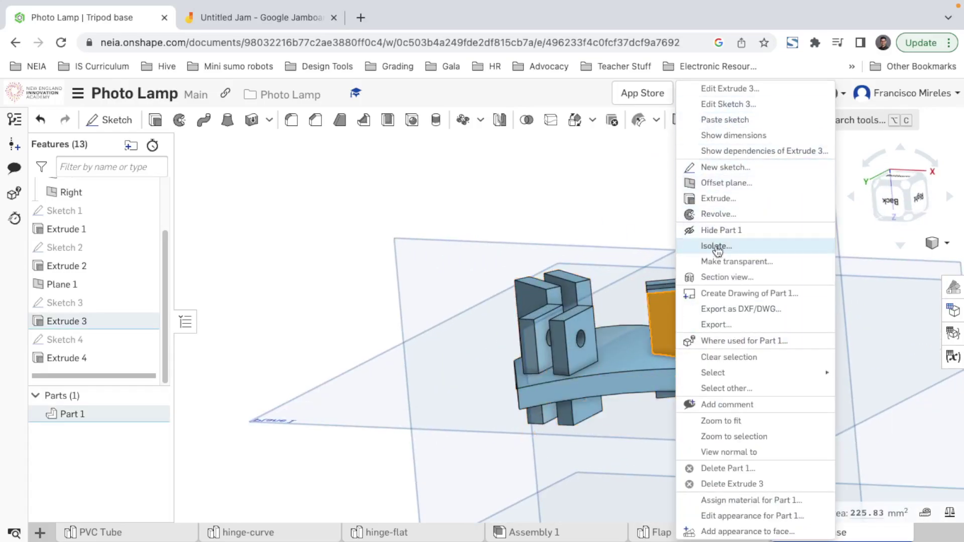
click(720, 169)
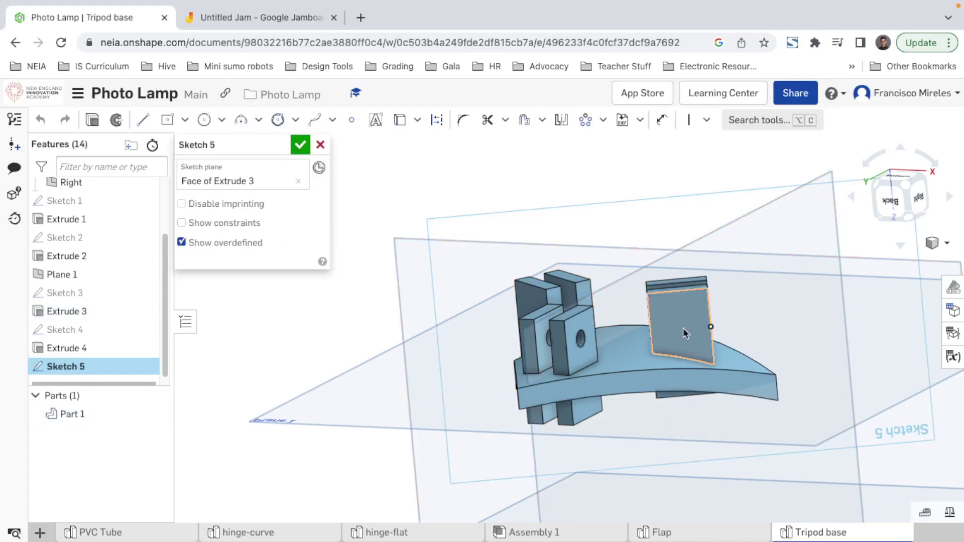
- Project the tab face's free-end edge into the sketch and convert it to construction geometry
click(400, 122)
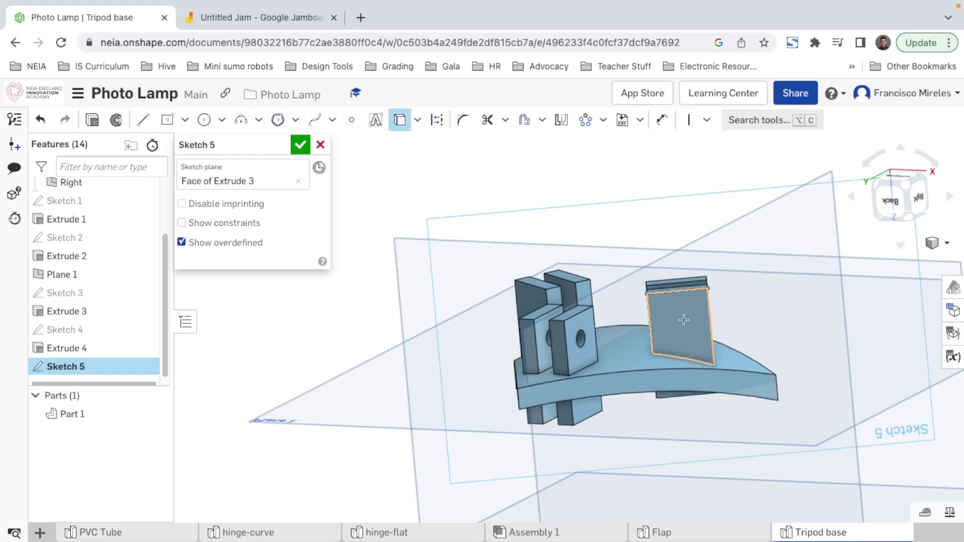
key(Escape)
click(667, 292)
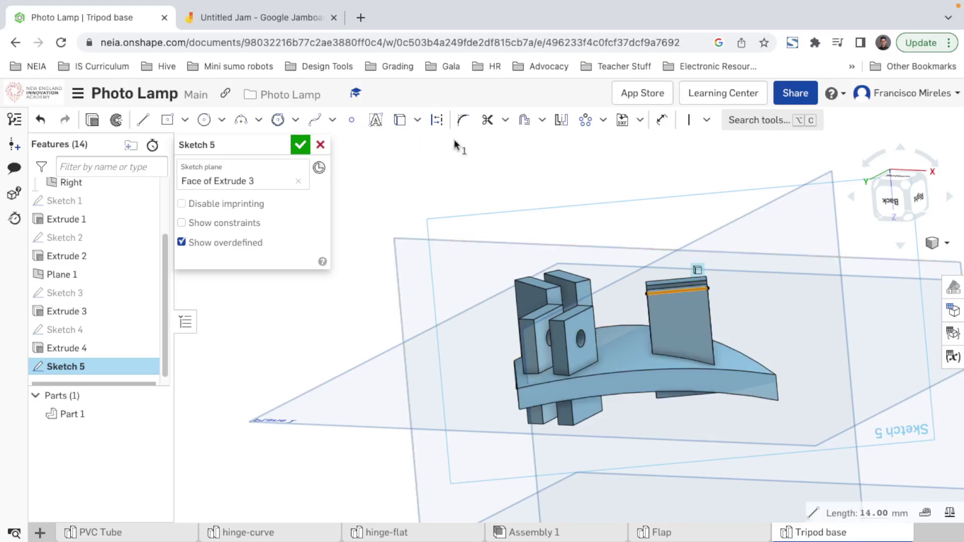
click(438, 121)
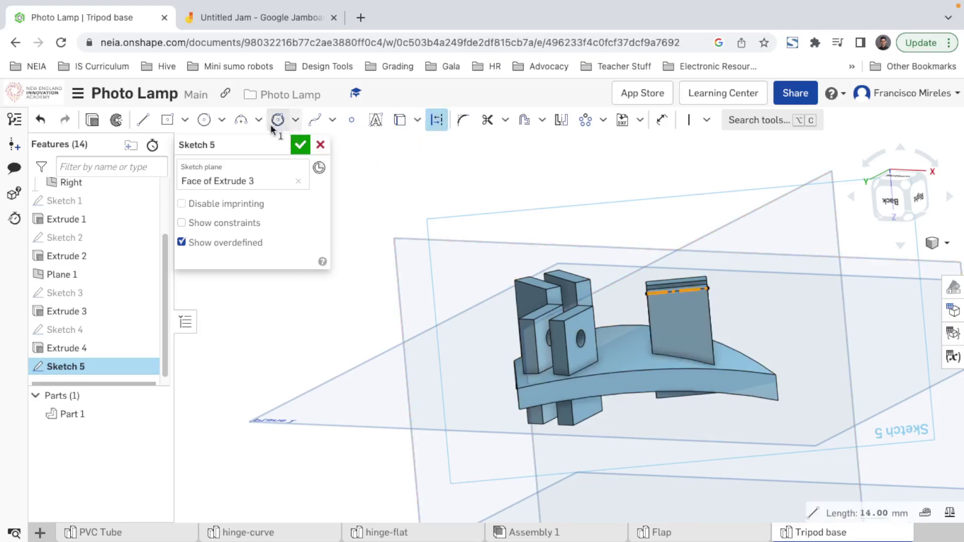
- Draw a line from the midpoint of the projected edge into the tab face, perpendicular to that edge
click(154, 122)
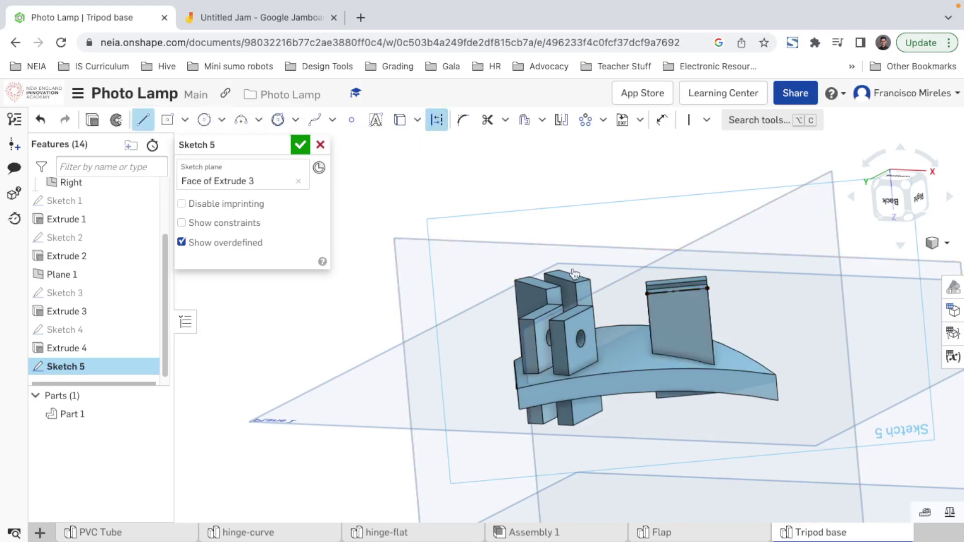
click(676, 291)
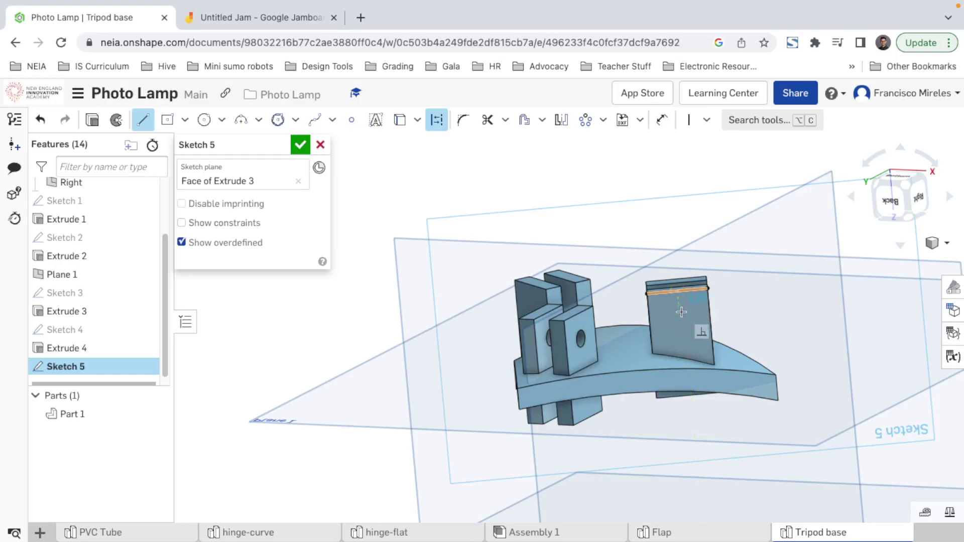
click(680, 317)
key(Escape)
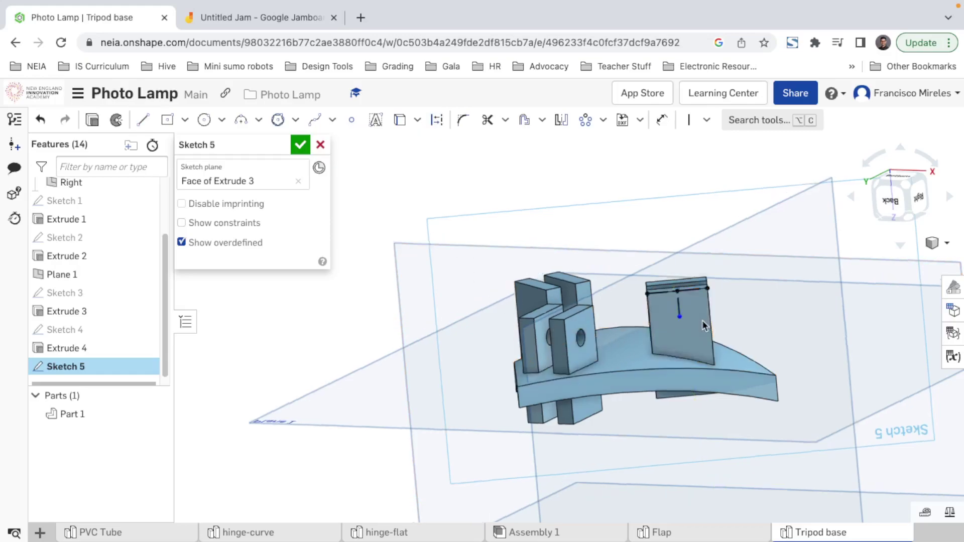
- Open Sketch 4, which holds the first tab's pin-hole circle, for editing
right_drag(702, 323, 699, 315)
right_drag(462, 347, 580, 358)
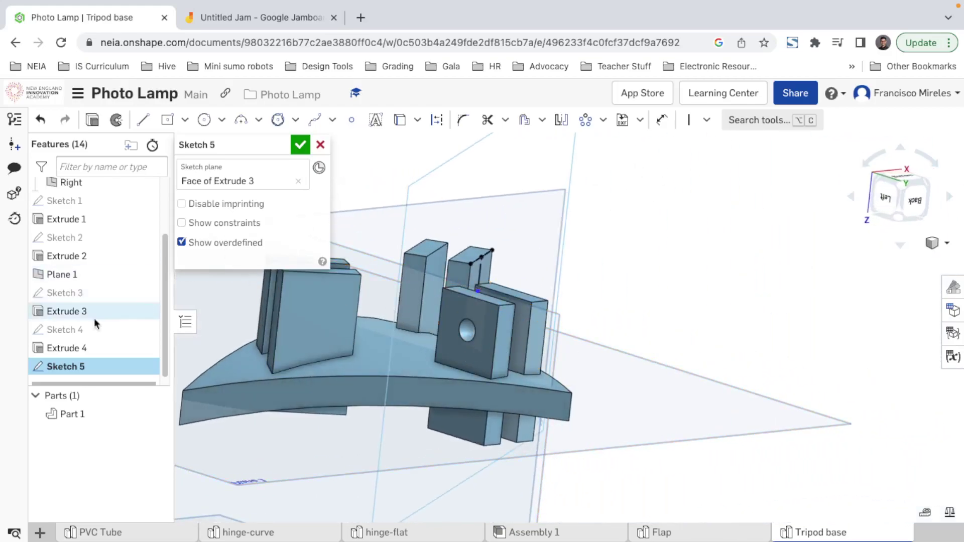
right_click(71, 329)
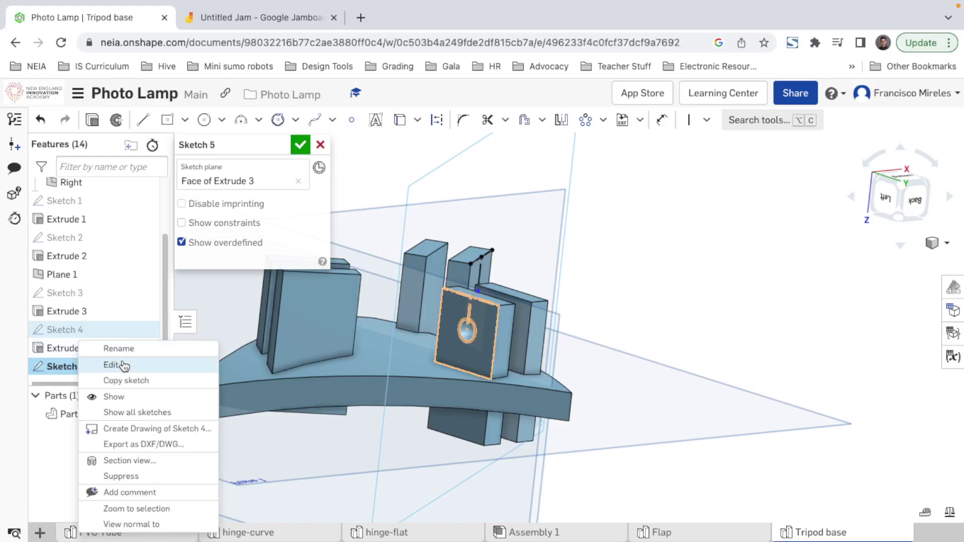
click(114, 365)
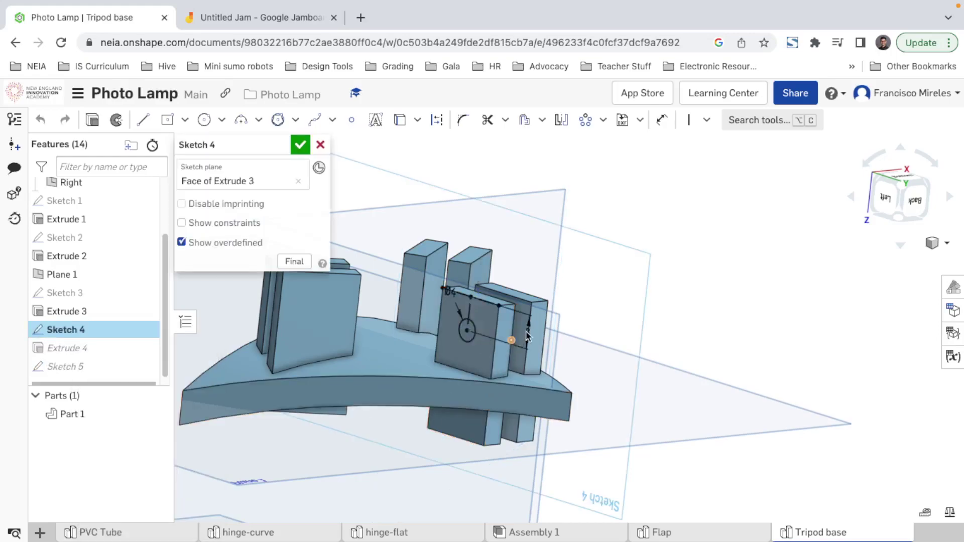
- Add a length variable named low_hinge_hole with a value of 6 mm to the Tripod base variable table
click(953, 357)
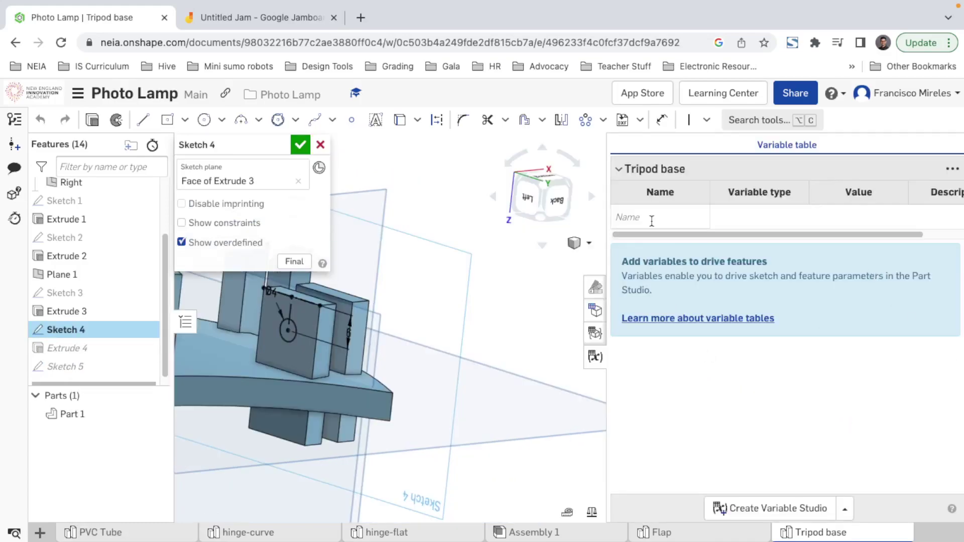
click(652, 219)
text(l)
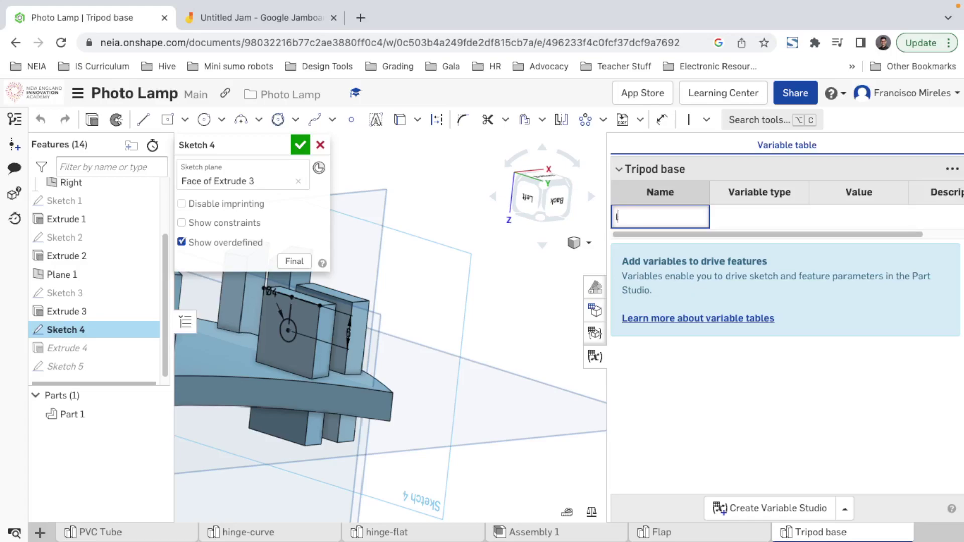
text(ow hinge hole)
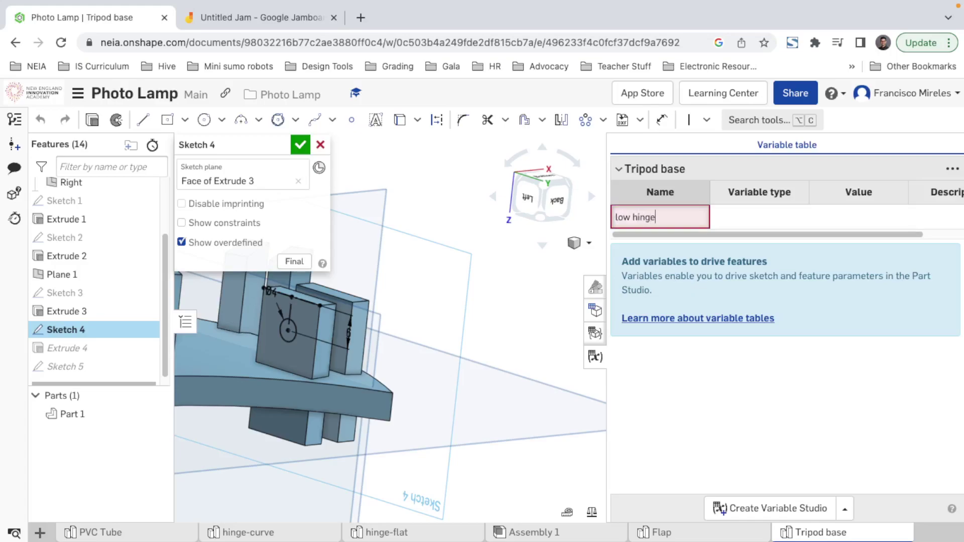
key(Left)
key(Left)
key(Left)
key(BackSpace)
text(_)
key(Left)
key(Left)
key(Left)
key(Left)
key(Left)
key(Left)
key(BackSpace)
text(_)
key(Left)
key(Left)
key(Left)
key(Left)
key(Left)
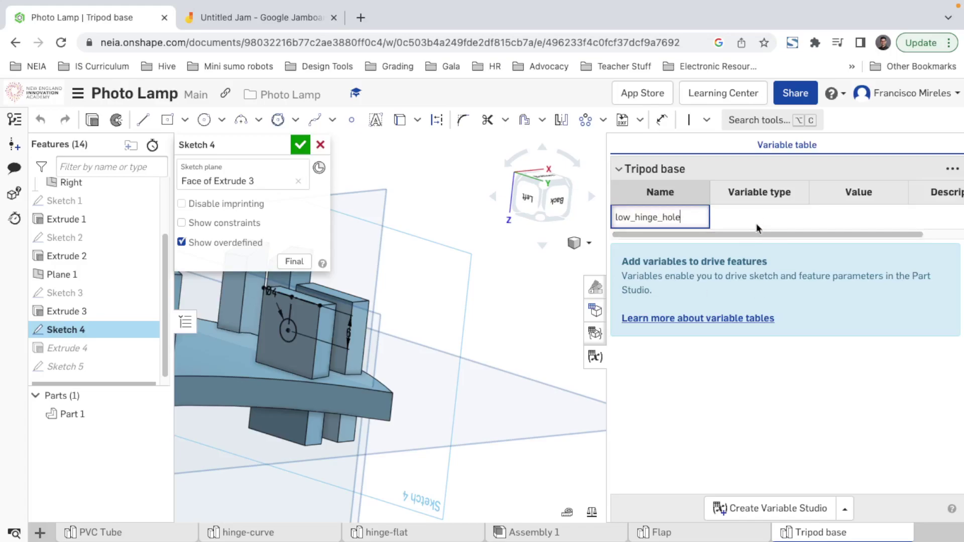
key(Return)
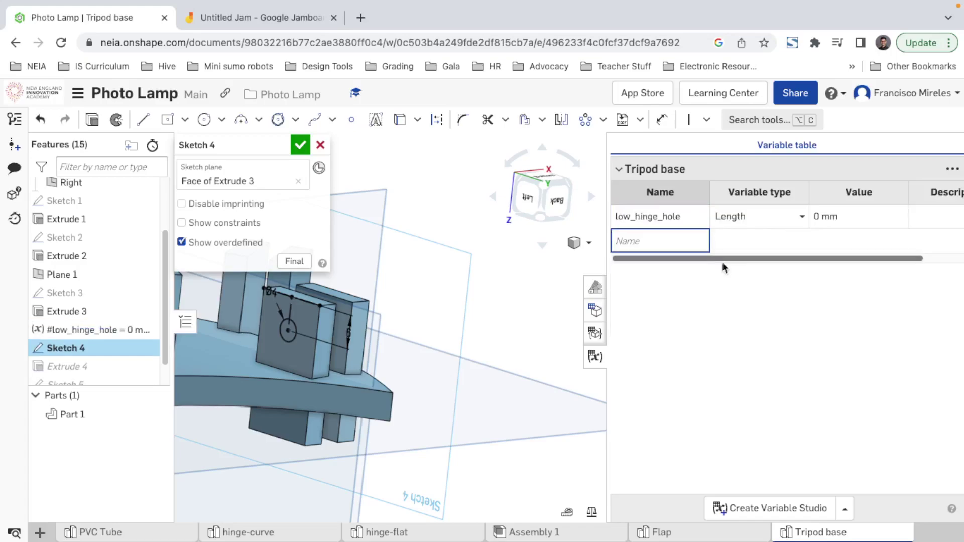
click(820, 216)
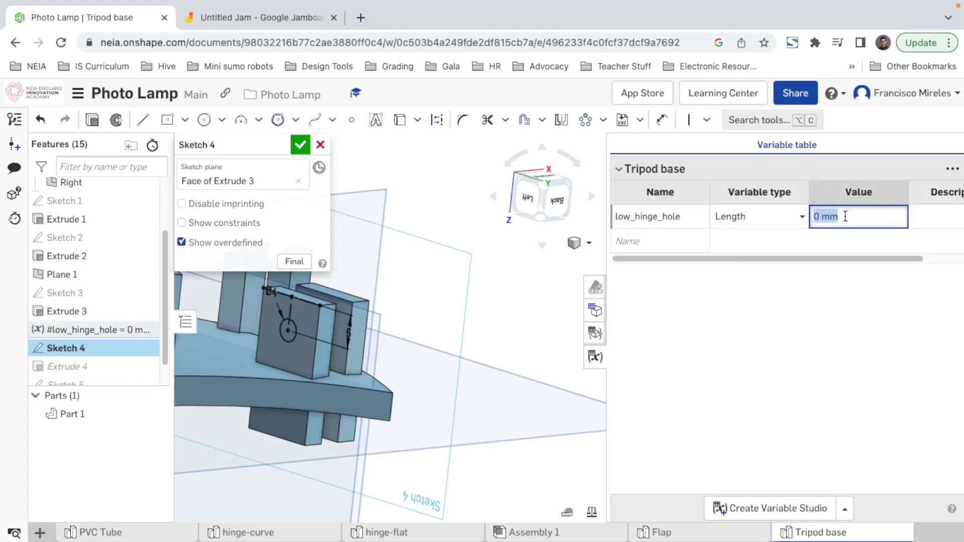
text(6)
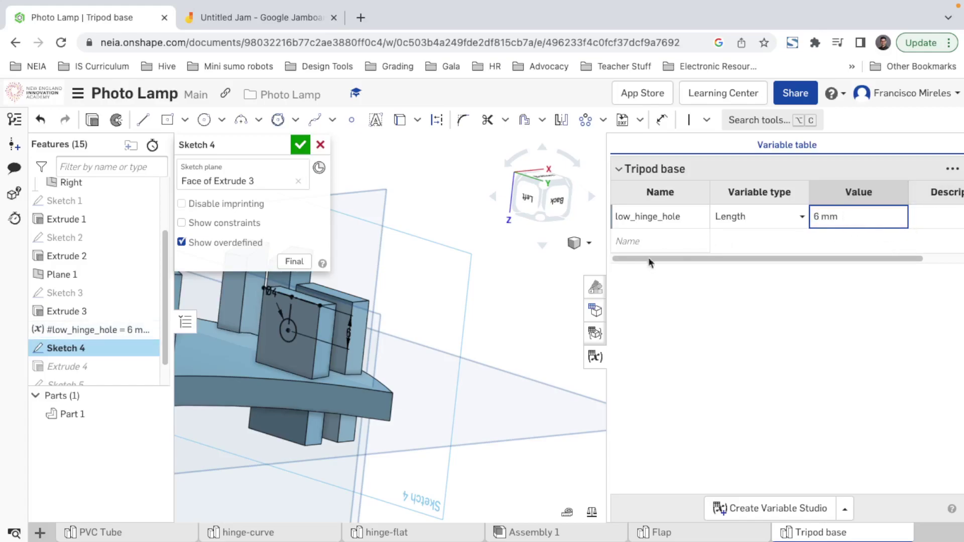
- Set the pin hole's distance from the tab edge in Sketch 4 to #low_hinge_hole and accept the sketch
double_click(348, 332)
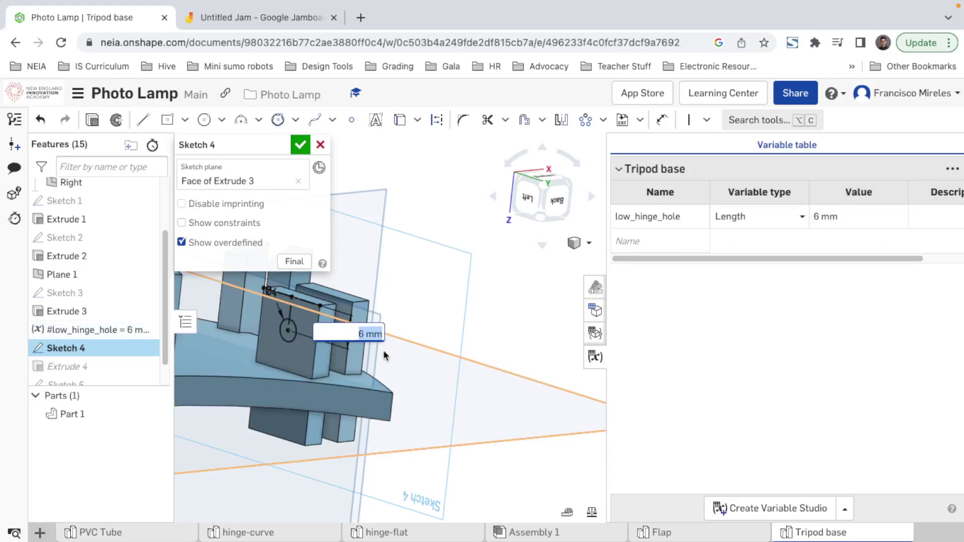
text(low)
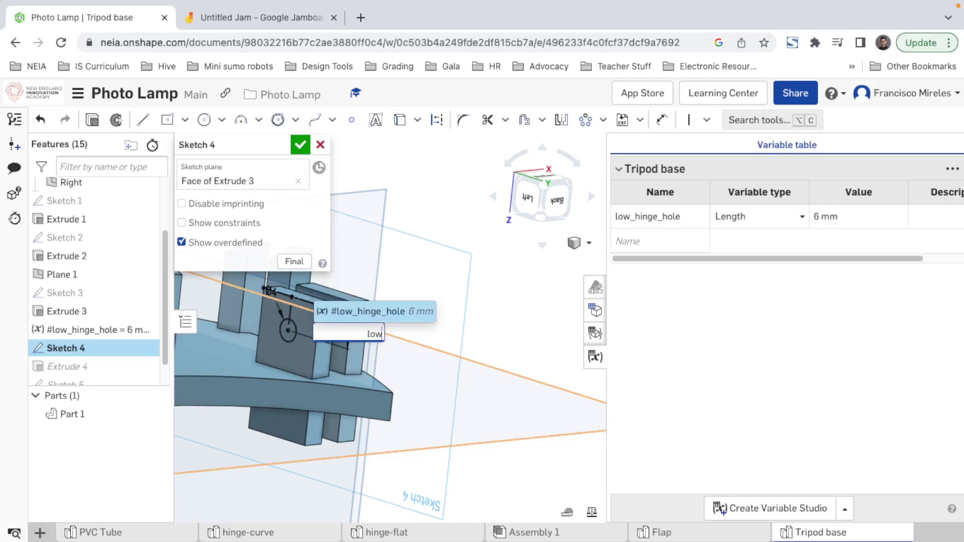
key(Return)
key(Return)
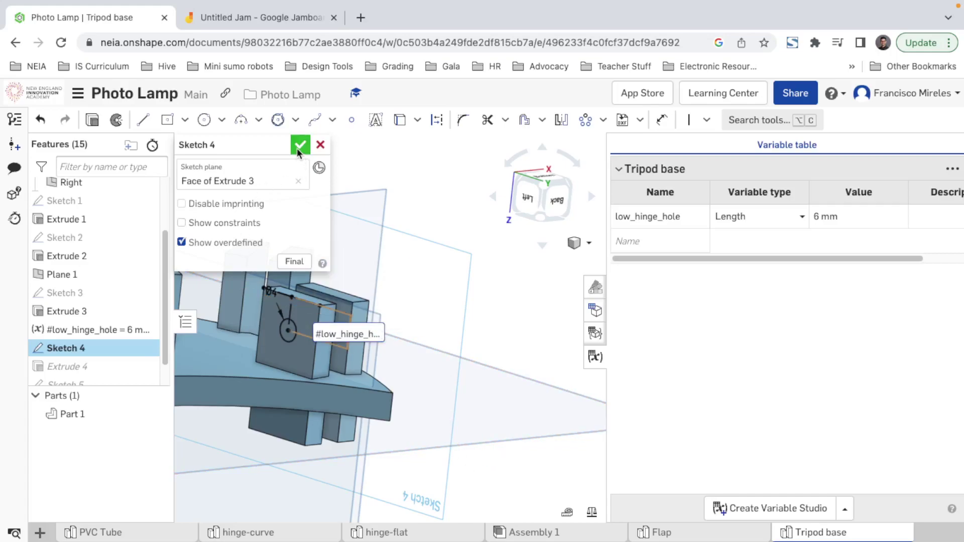
click(298, 151)
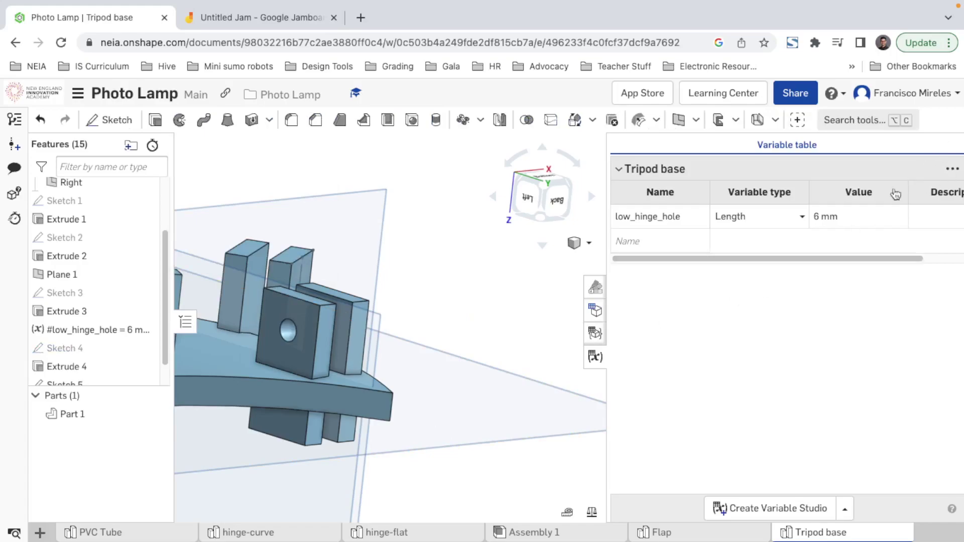
click(595, 358)
- Edit Sketch 5 and dimension the length of the line drawn from the tab edge as #low_hinge_hole
right_drag(552, 353, 568, 299)
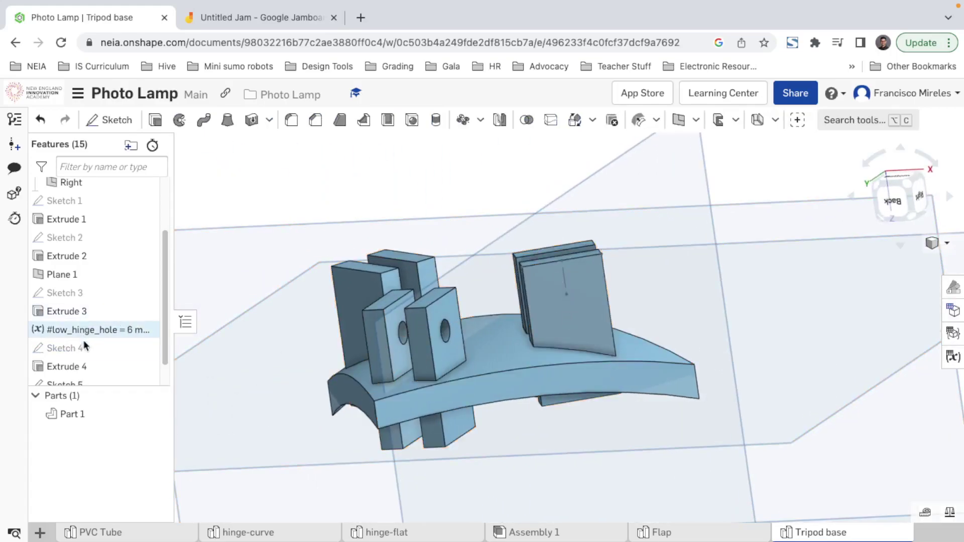
scroll(88, 346, down, 1)
right_click(70, 358)
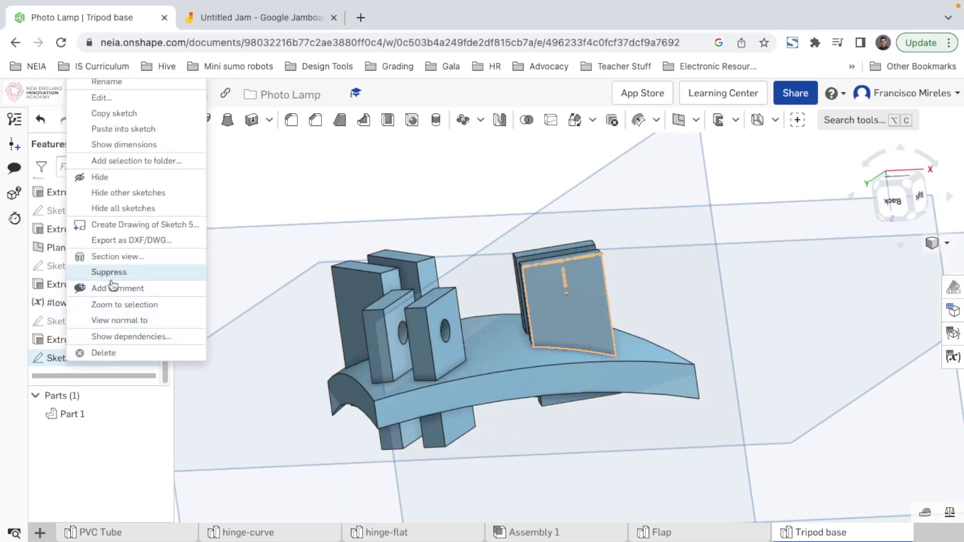
click(103, 98)
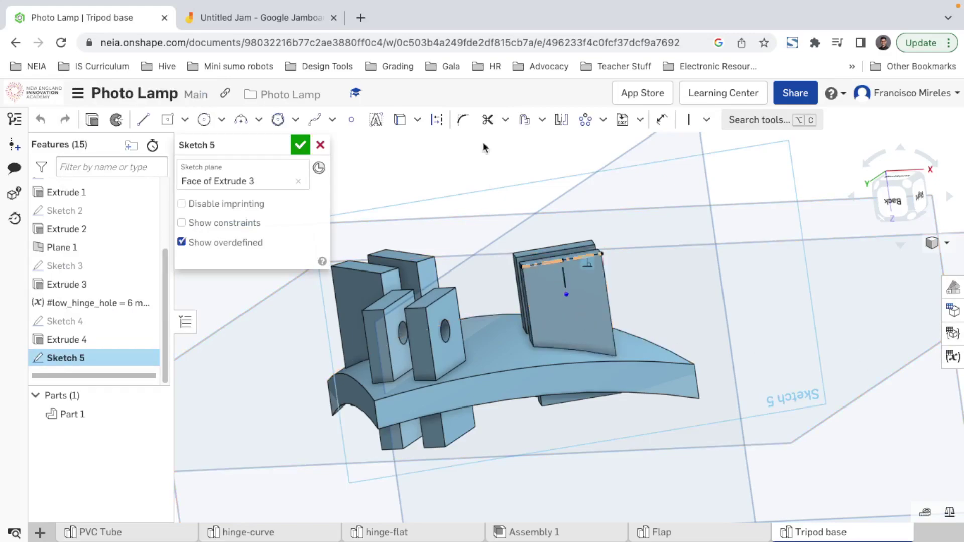
click(662, 119)
click(564, 279)
click(676, 274)
text(#low_hinge_hole)
key(Return)
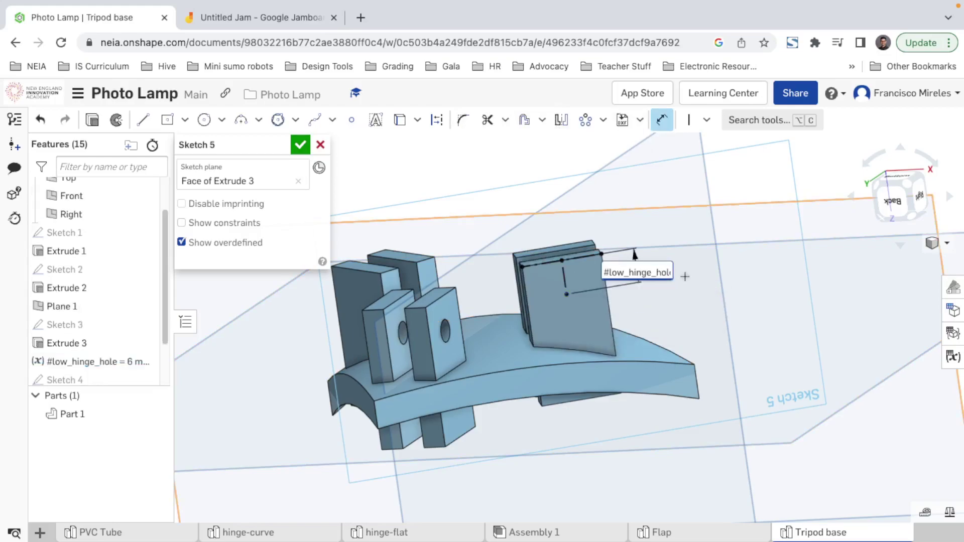
- Draw a circle about 6.5 mm in diameter centred on the line's inner end and dimension its diameter
click(202, 122)
click(582, 304)
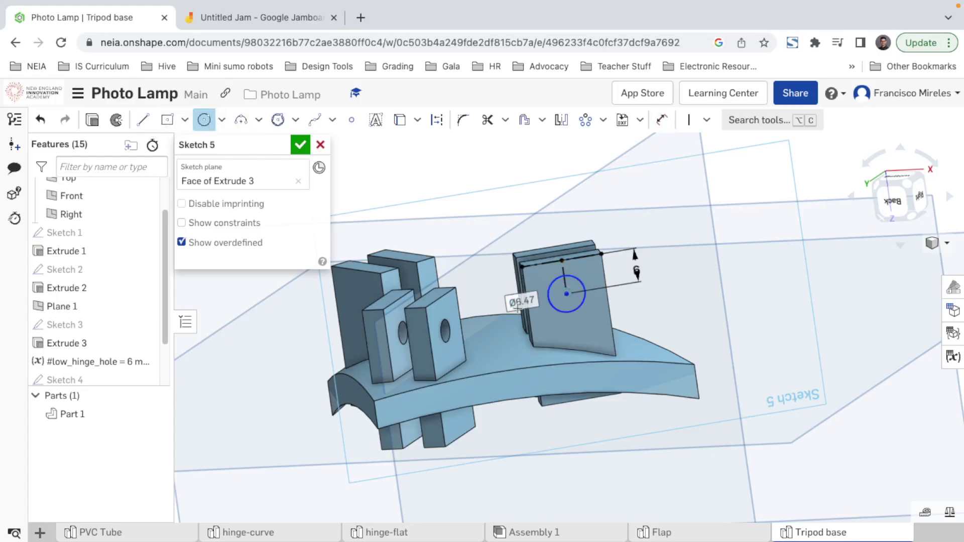
key(Escape)
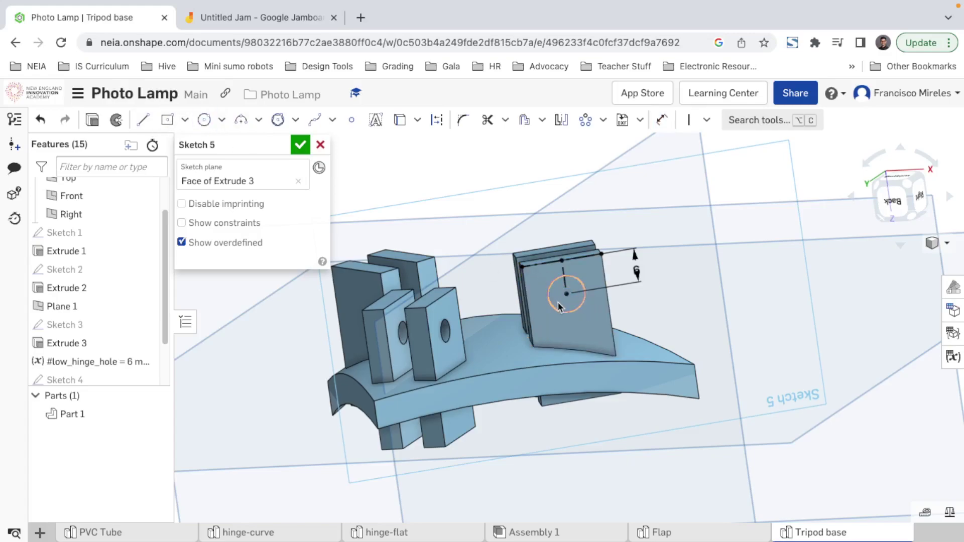
click(661, 120)
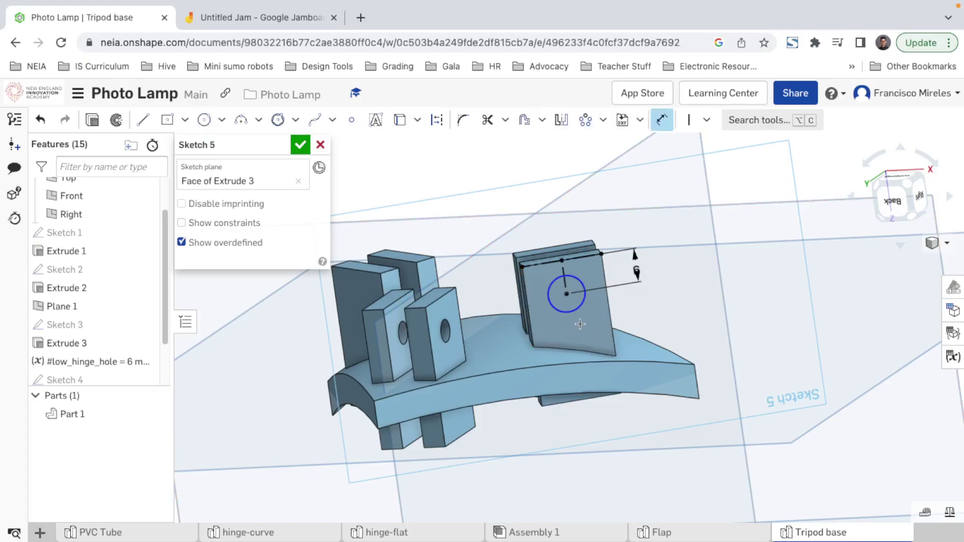
click(584, 301)
click(687, 307)
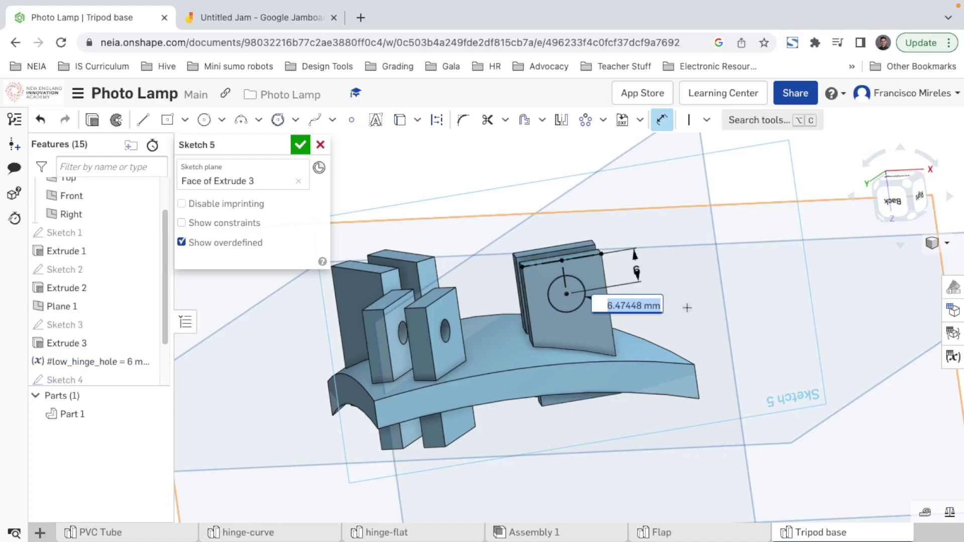
key(Return)
- Add a length variable named M3_hole with a value of 4 mm to the variable table
click(952, 357)
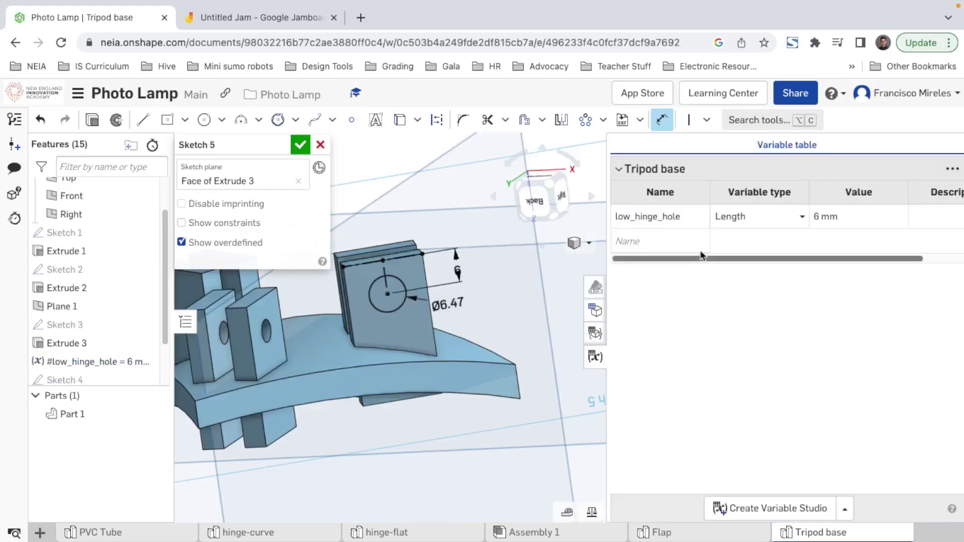
click(634, 240)
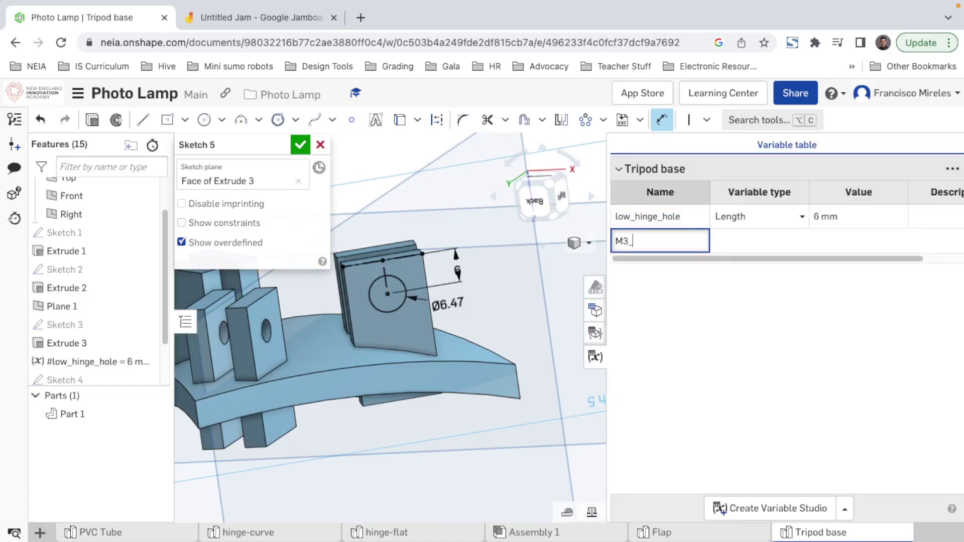
key(Return)
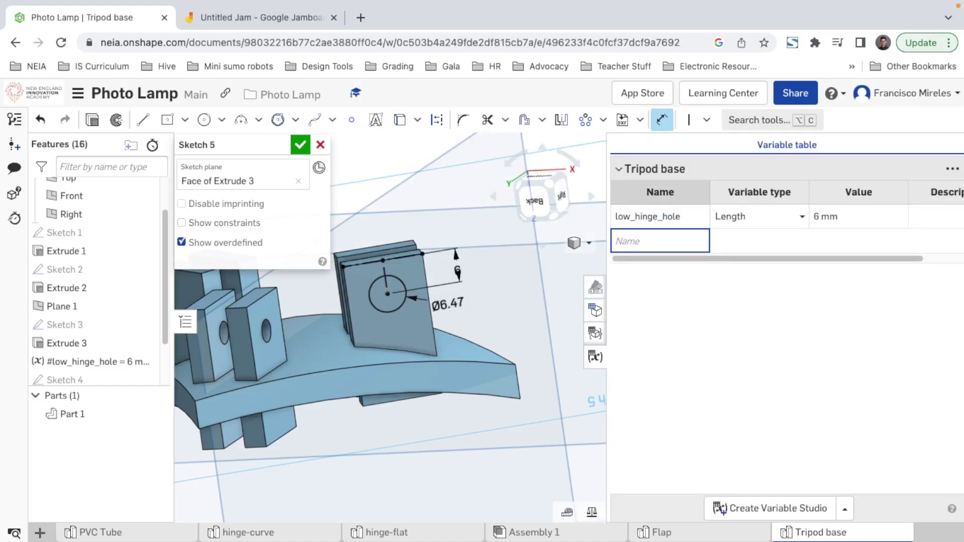
click(814, 240)
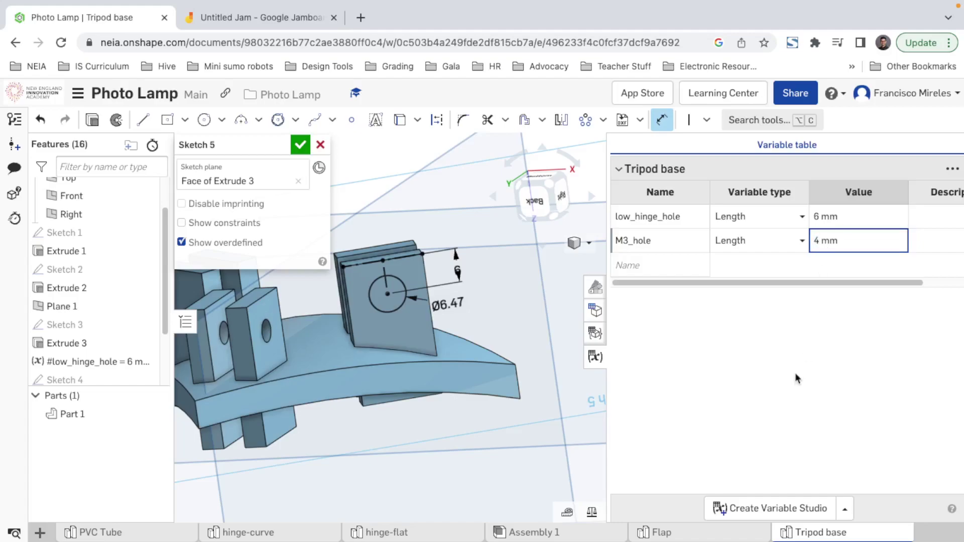
click(595, 356)
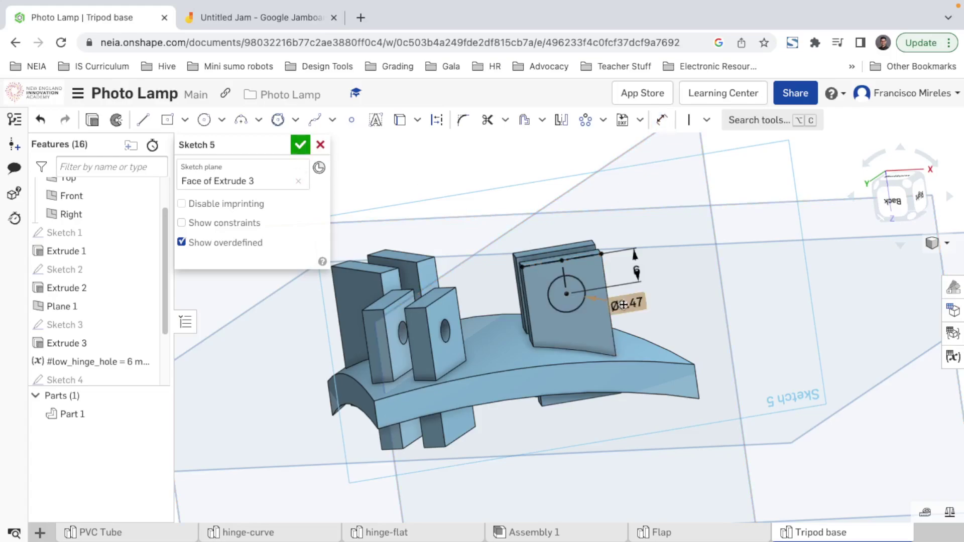
- Try to set the Sketch 5 circle's diameter to #M3_hole, then accept the sketch
double_click(625, 303)
text(4)
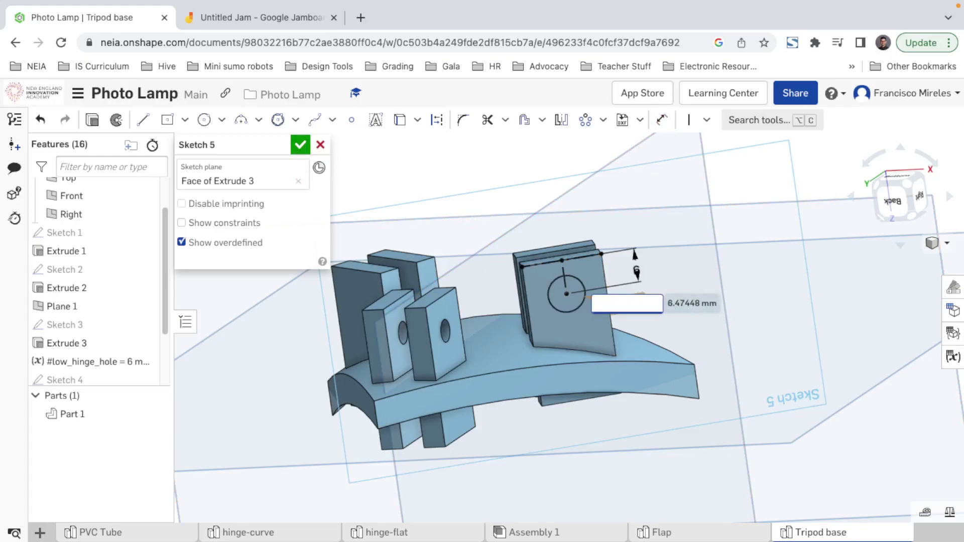
text(#M3_hole)
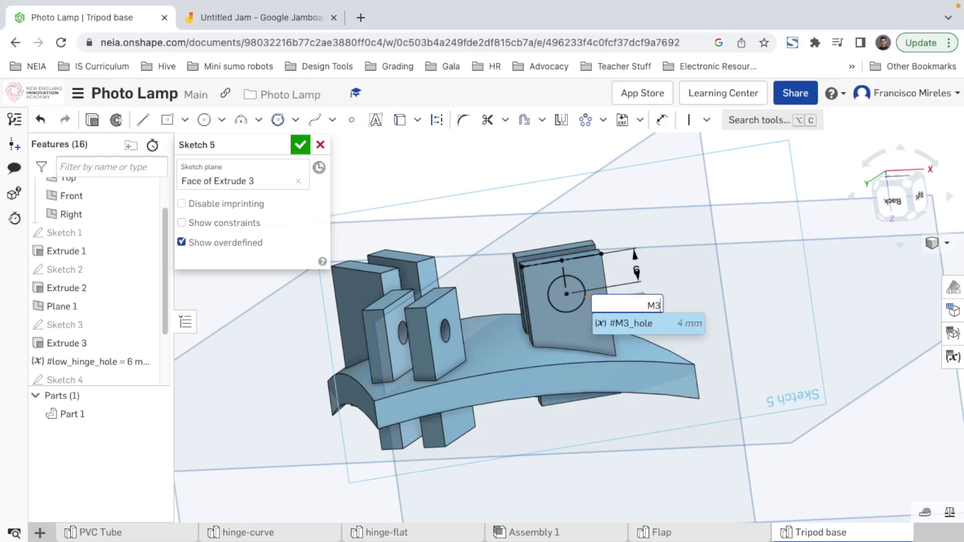
click(300, 145)
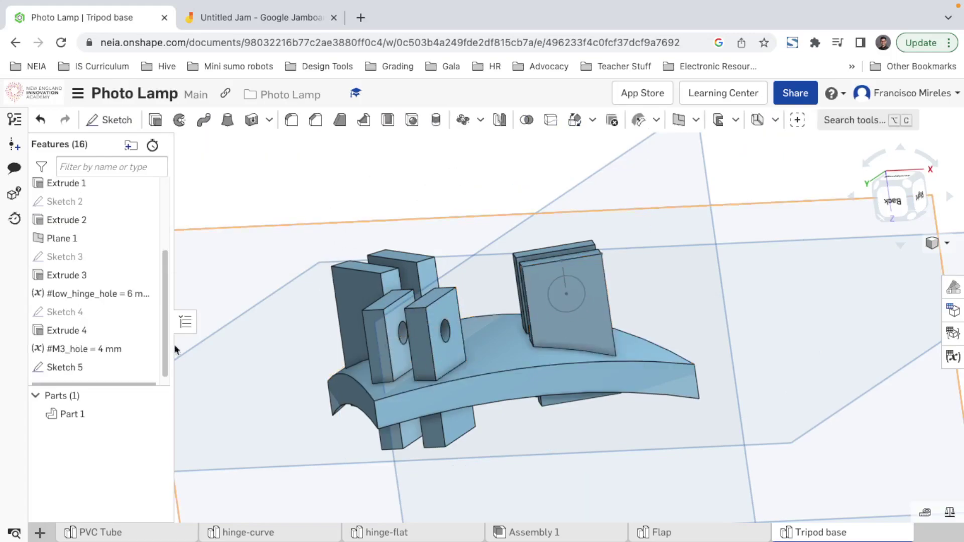
- Move the M3_hole variable ahead of Sketch 4 in the feature order, directly after the low_hinge_hole variable
right_click(73, 367)
click(78, 352)
drag(68, 347, 71, 303)
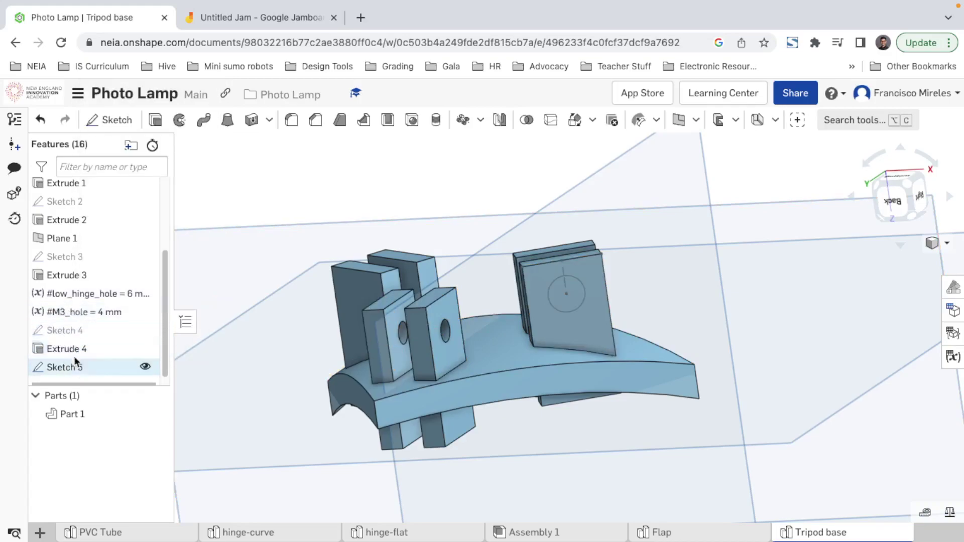
- Edit Sketch 4, set the pin-hole circle's diameter to #M3_hole, and accept the sketch
right_click(73, 330)
click(129, 99)
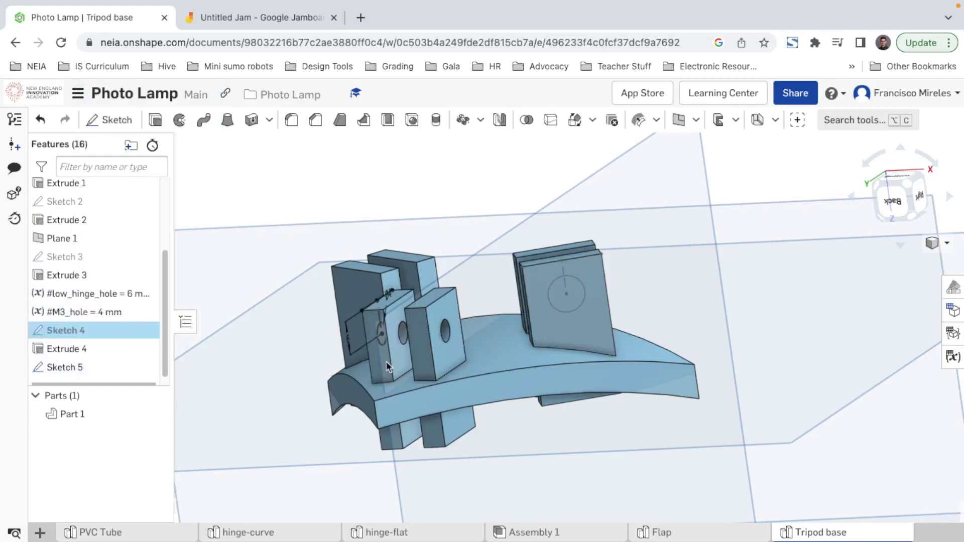
key(d)
click(385, 296)
right_drag(396, 325, 461, 332)
click(357, 296)
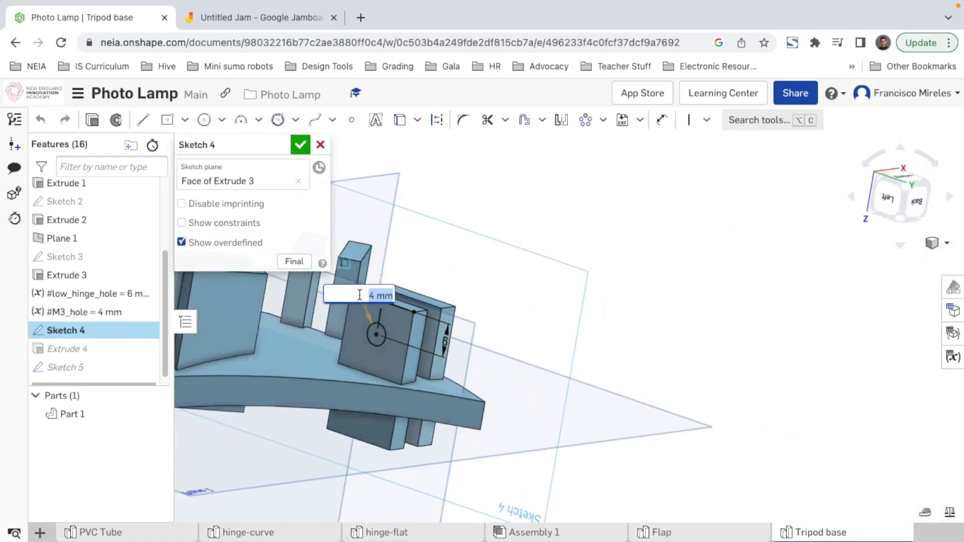
text(#M3_hole)
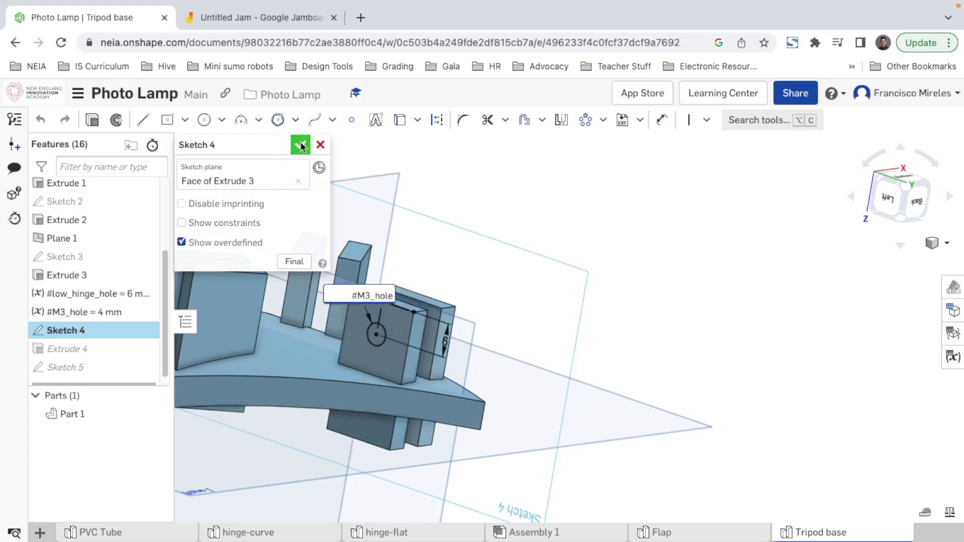
key(Return)
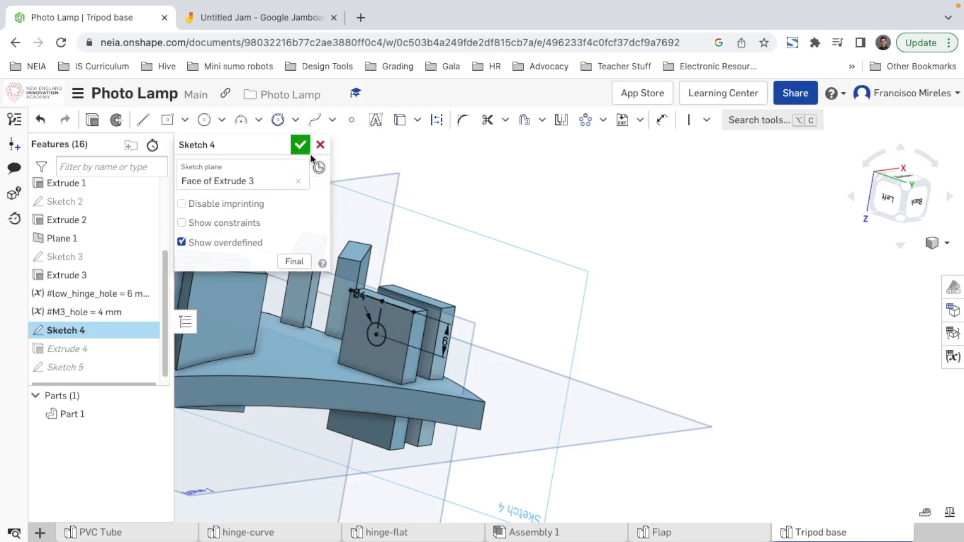
click(300, 145)
- Edit Sketch 5 and set the pin-hole circle's diameter to #M3_hole
right_drag(574, 298, 469, 305)
right_click(470, 309)
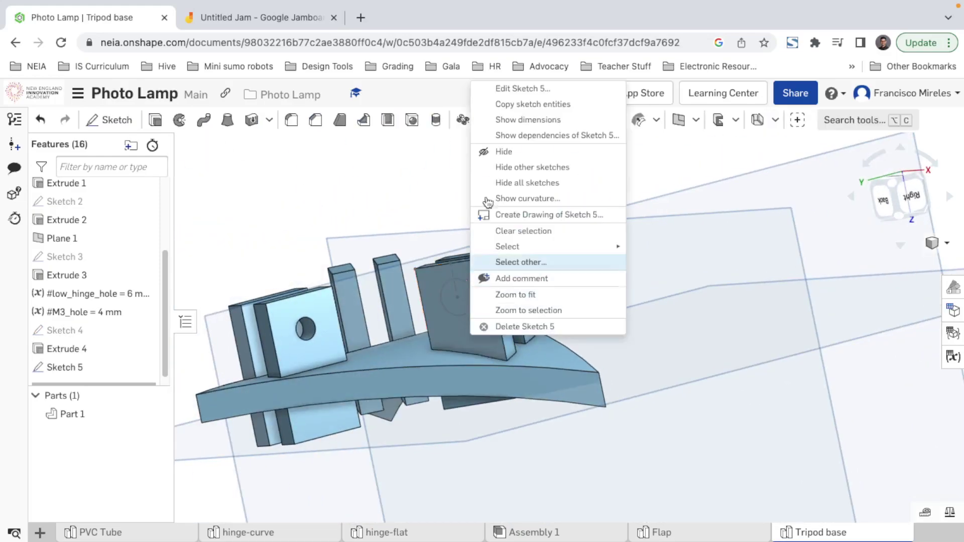
click(522, 88)
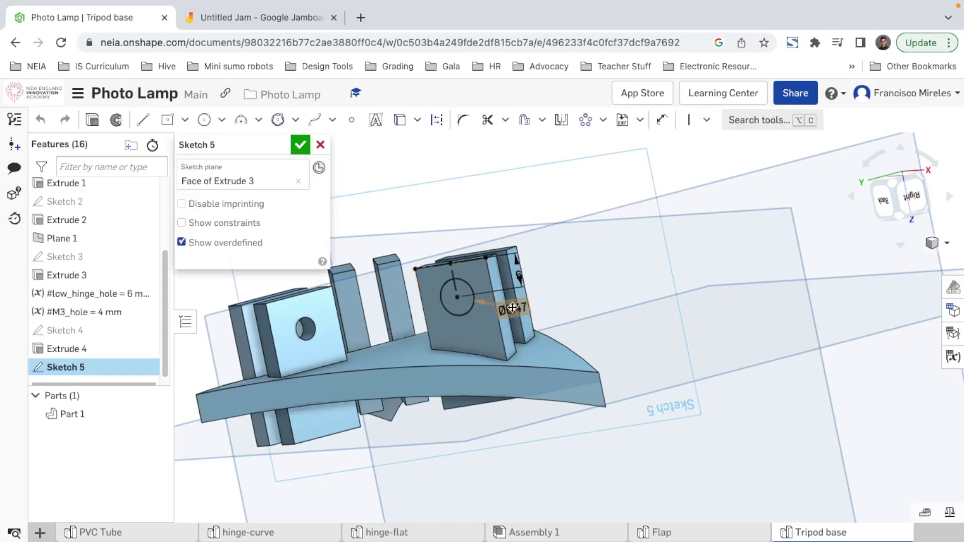
double_click(511, 308)
text(M3)
click(564, 329)
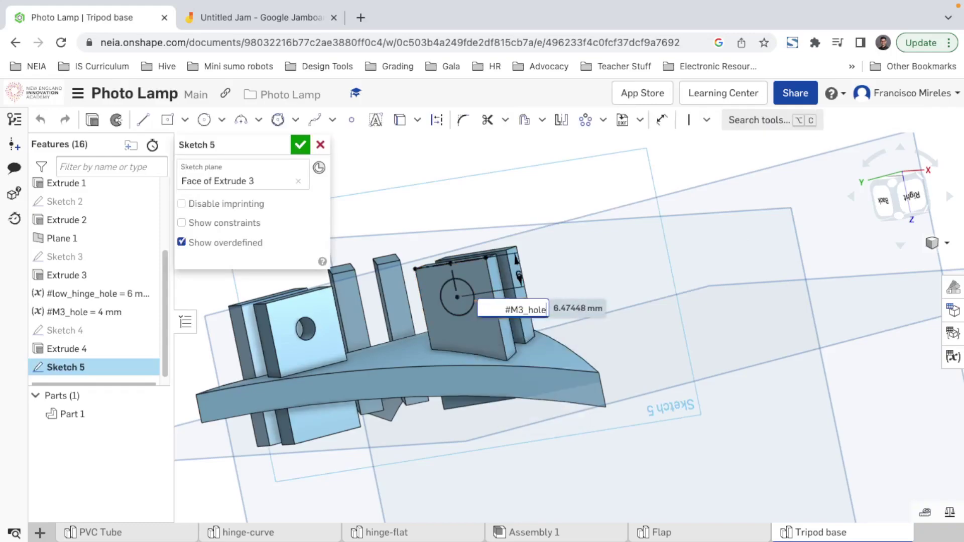
key(Return)
- Extrude the Sketch 5 circle as a Remove cut with the Through all end type, and accept it
mouse_move(564, 330)
right_down()
mouse_move(586, 320)
mouse_move(547, 344)
mouse_move(589, 343)
right_up()
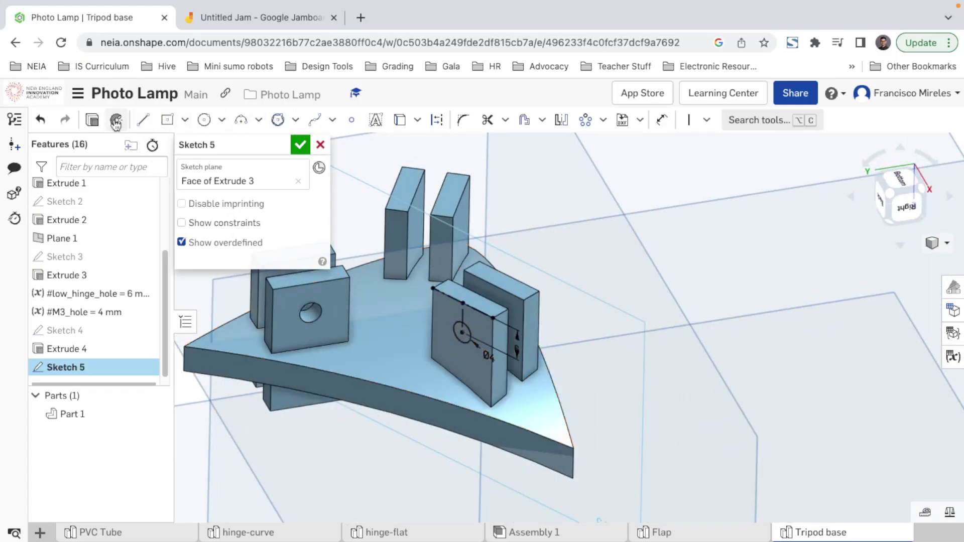
click(92, 120)
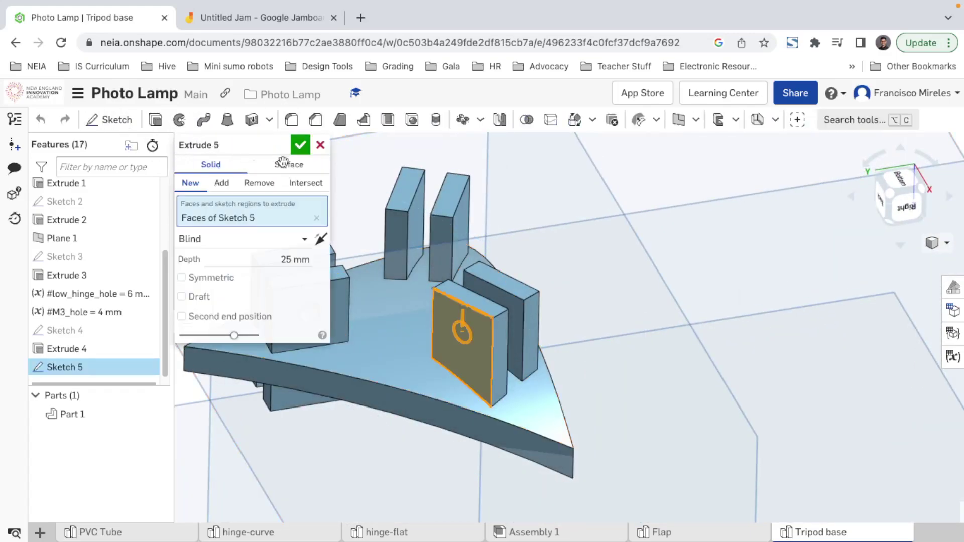
click(221, 182)
click(258, 183)
click(241, 239)
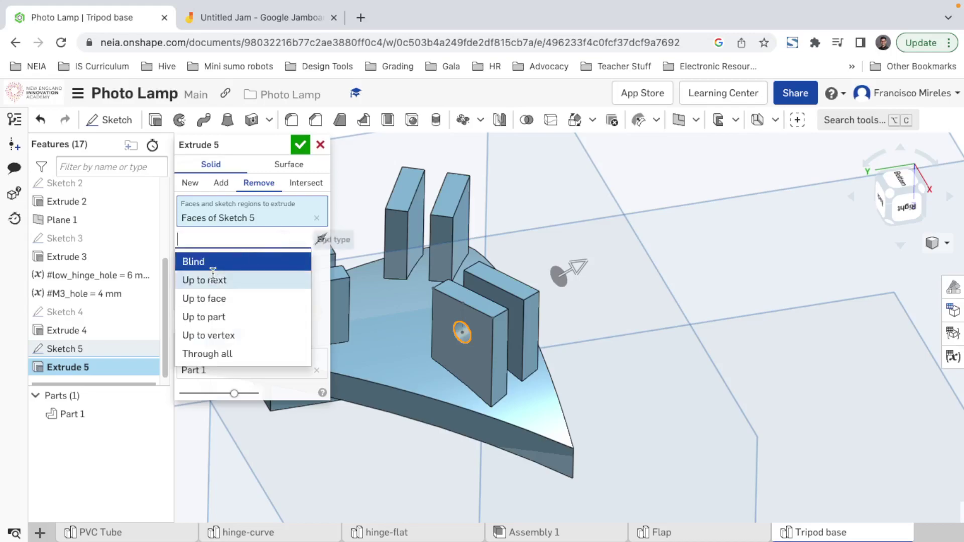
click(201, 354)
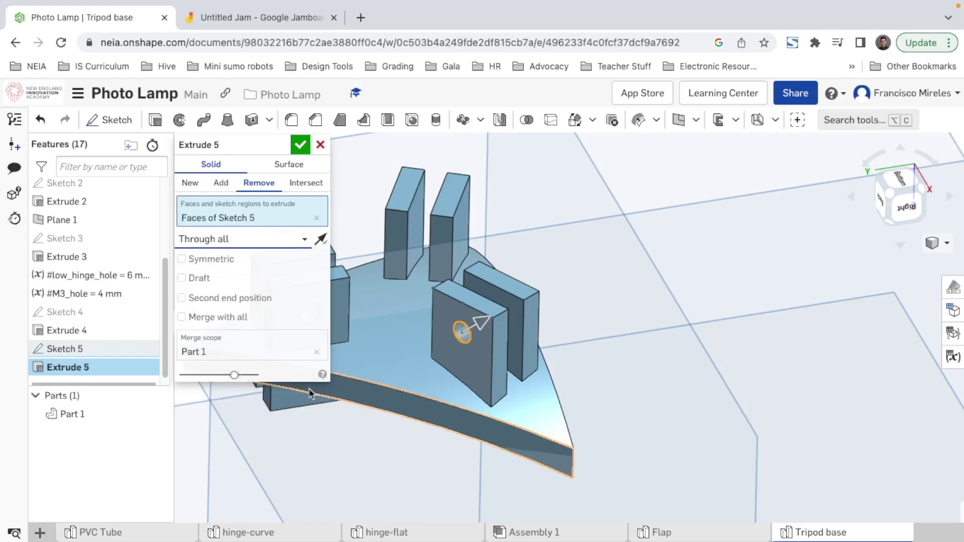
click(300, 145)
- Start a new sketch on the outer face of the hinge tab pair that has no pin hole
right_drag(364, 283, 361, 224)
right_click(368, 218)
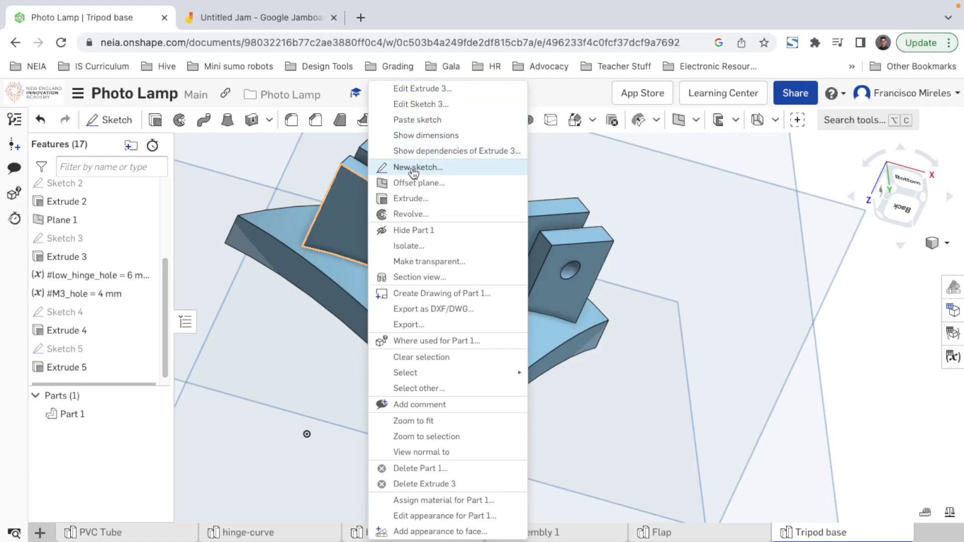
click(365, 248)
key(shift+s)
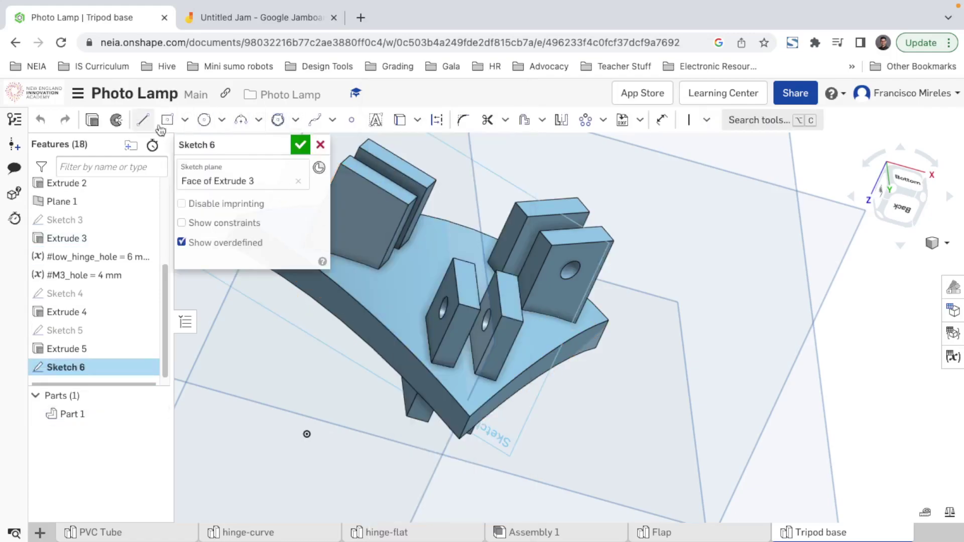
click(398, 121)
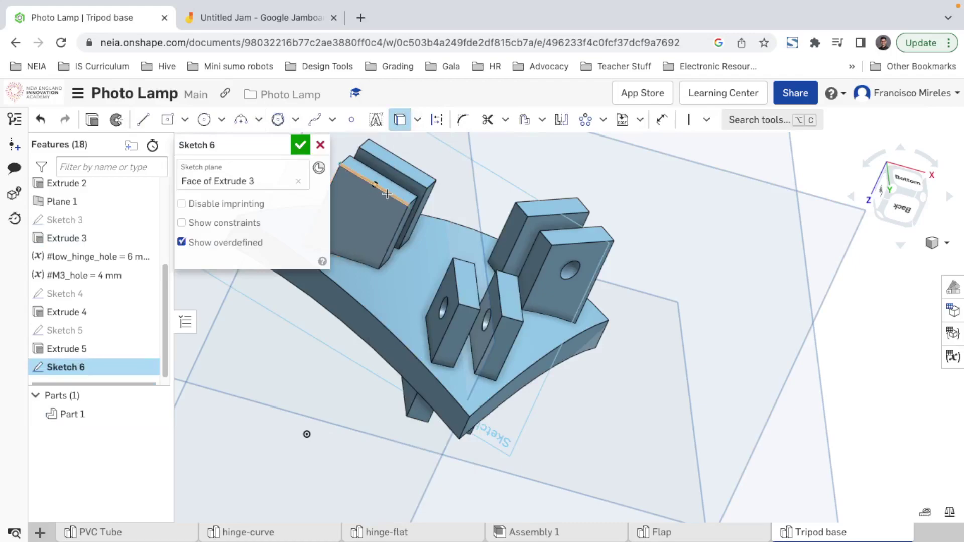
key(Escape)
key(super+z)
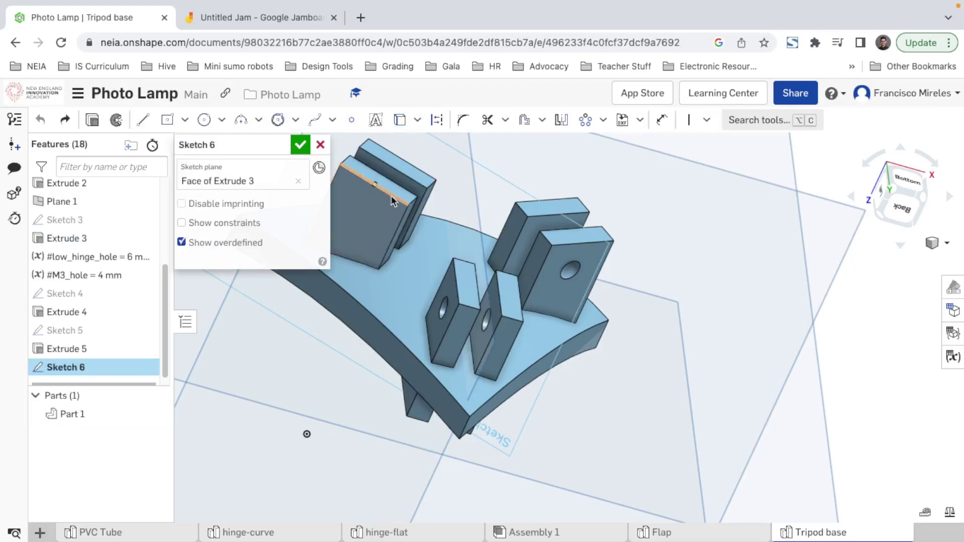
- Project the tab's outer end edge into the sketch and convert it to construction geometry
click(398, 125)
click(389, 192)
key(Escape)
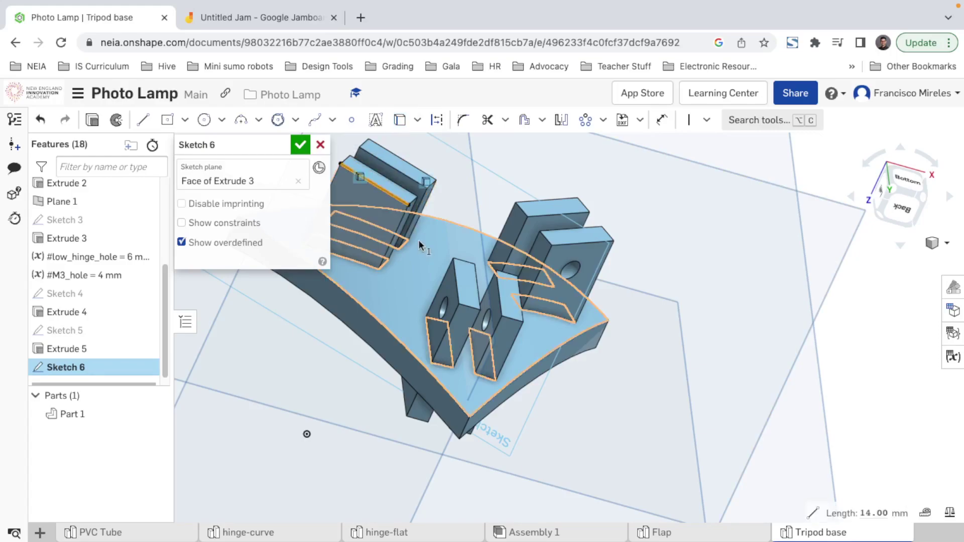
click(437, 119)
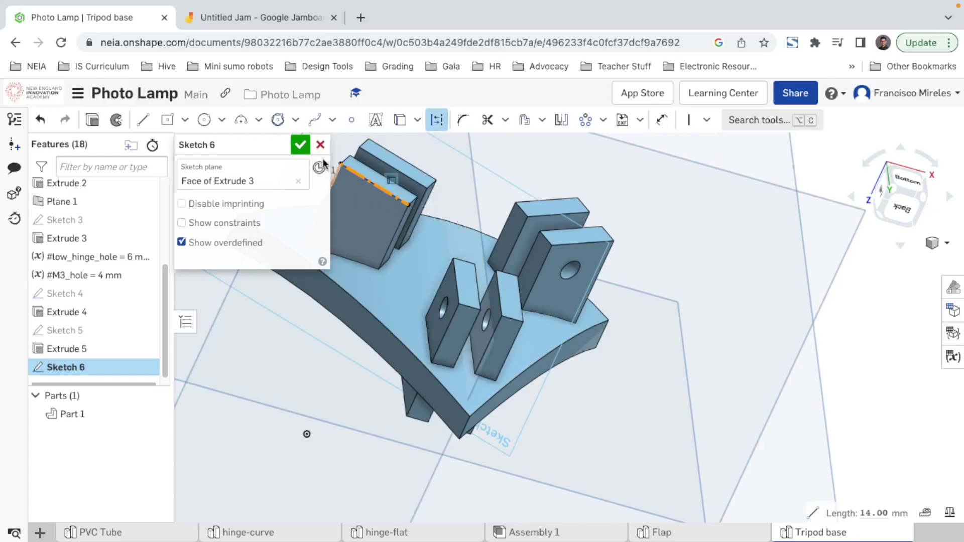
- Draw a construction line from the projected edge's midpoint into the tab face, and a circle about 5.8 mm in diameter centred on its end
middle_drag(482, 241, 567, 276)
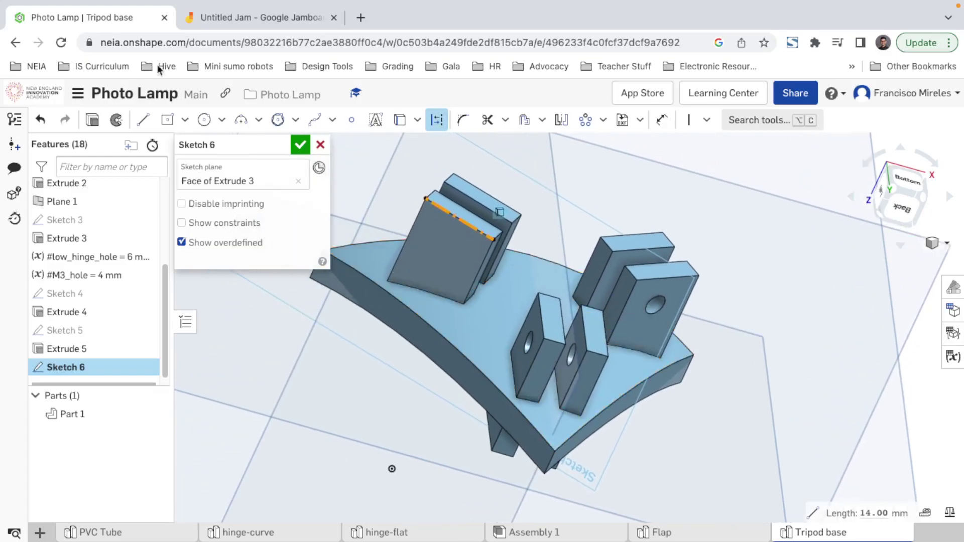
click(142, 119)
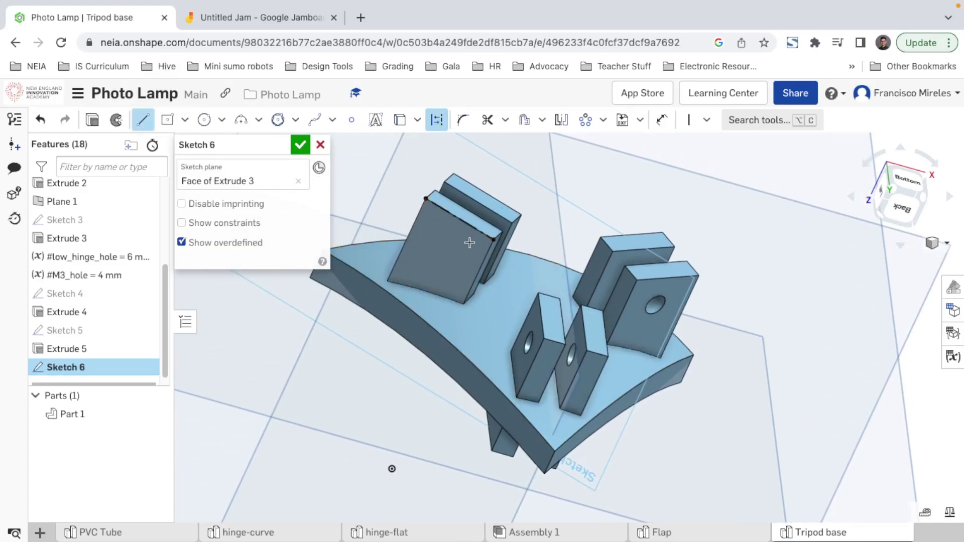
click(459, 219)
click(446, 246)
key(Escape)
key(c)
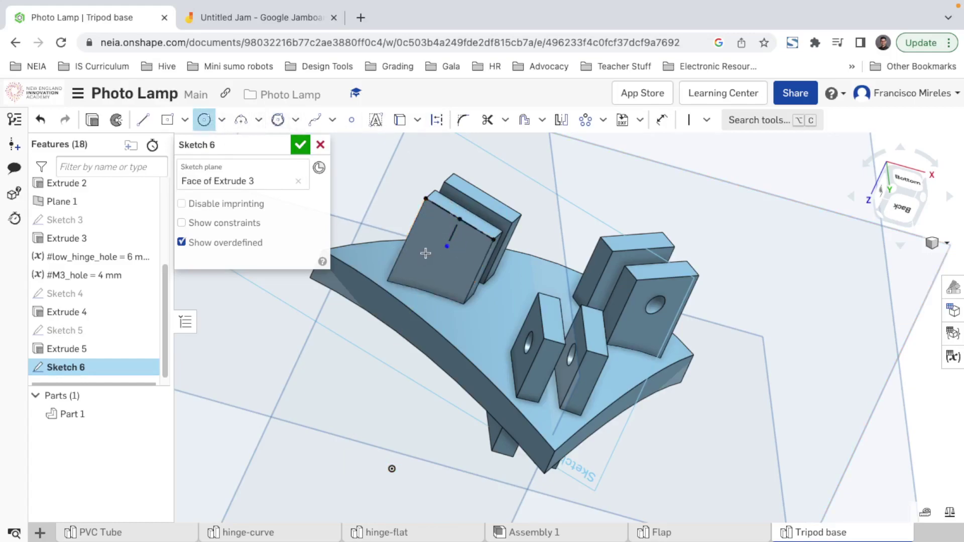
click(447, 247)
click(454, 261)
key(Escape)
- Dimension the construction line between the tab edge and the circle centre as #low_hinge_hole
click(662, 120)
click(455, 226)
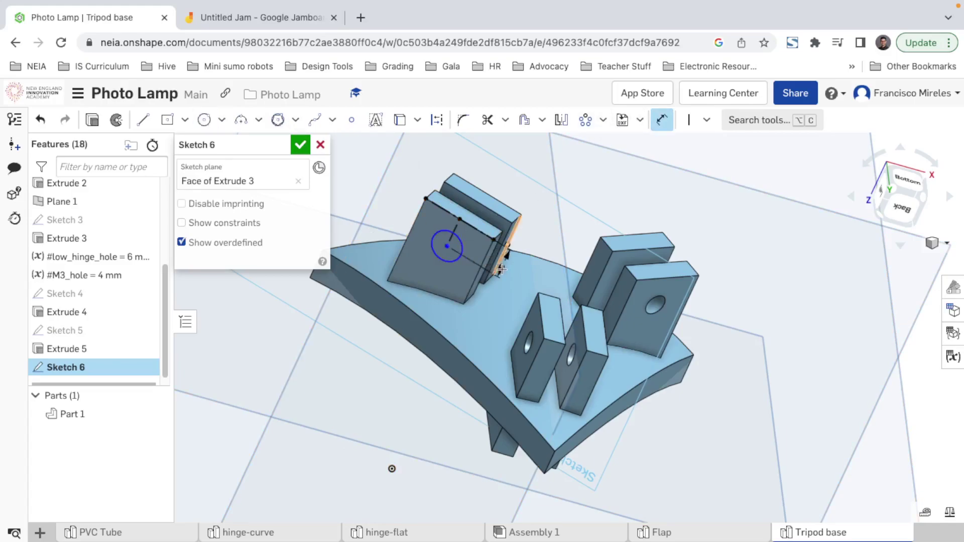
click(539, 284)
text(#low_hinge_hole)
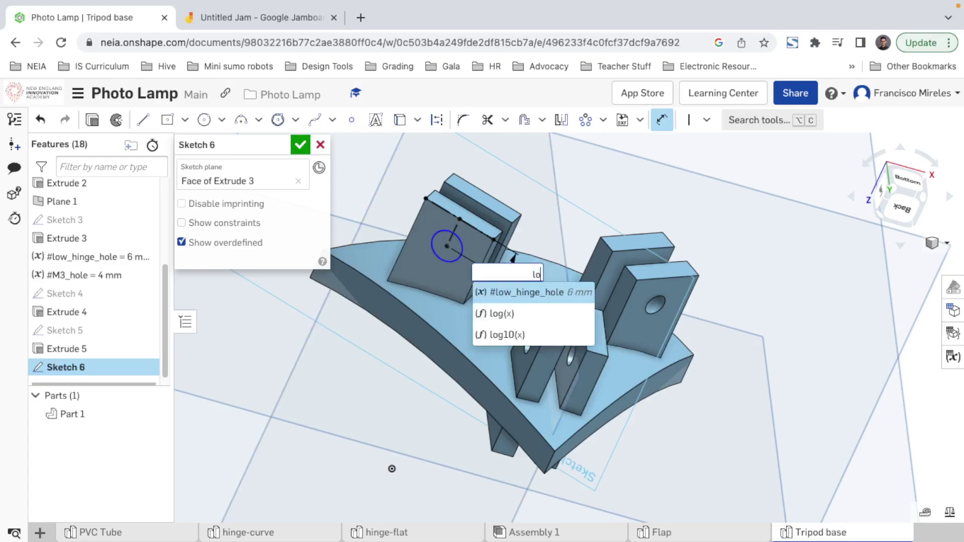
key(Return)
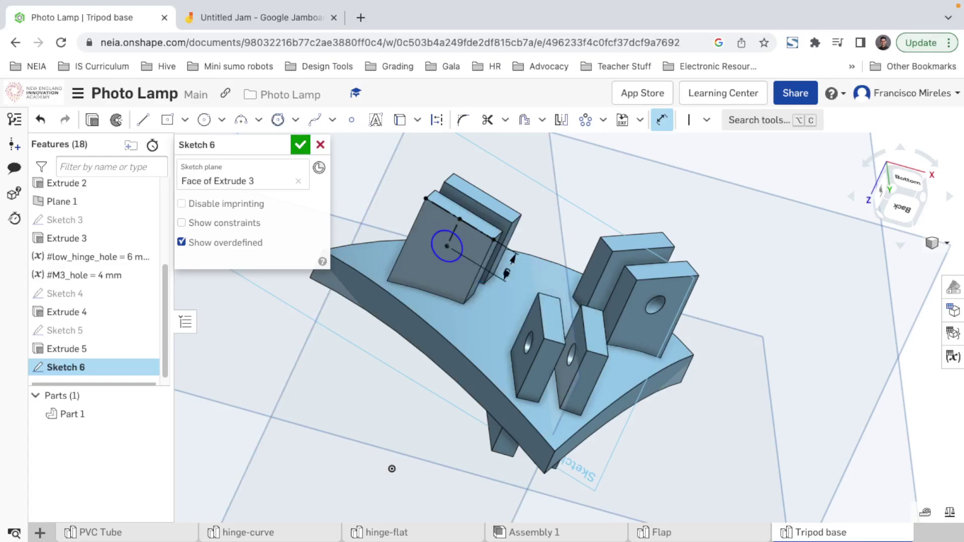
- Dimension the Sketch 6 circle's diameter as #M3_hole
click(451, 260)
click(486, 303)
text(#M3_hole)
key(Return)
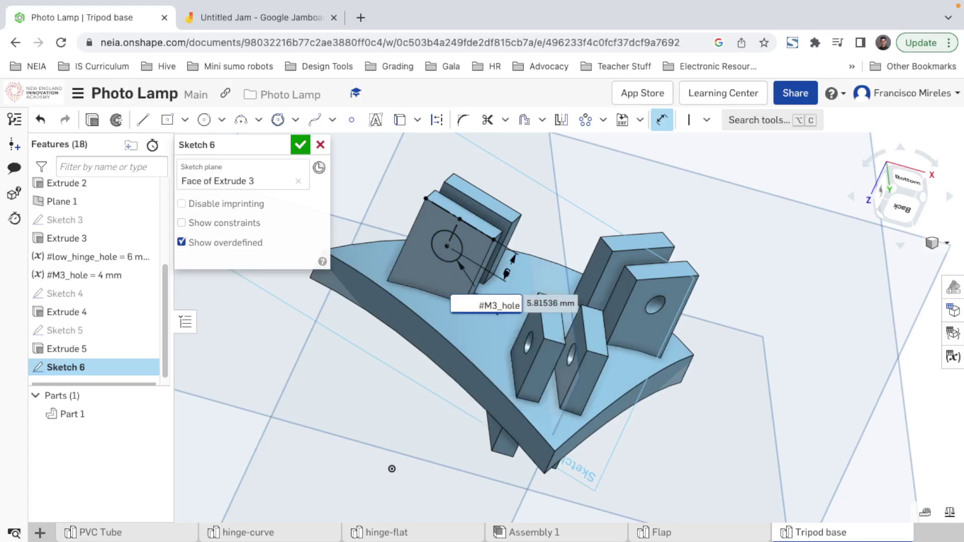
key(Return)
click(300, 144)
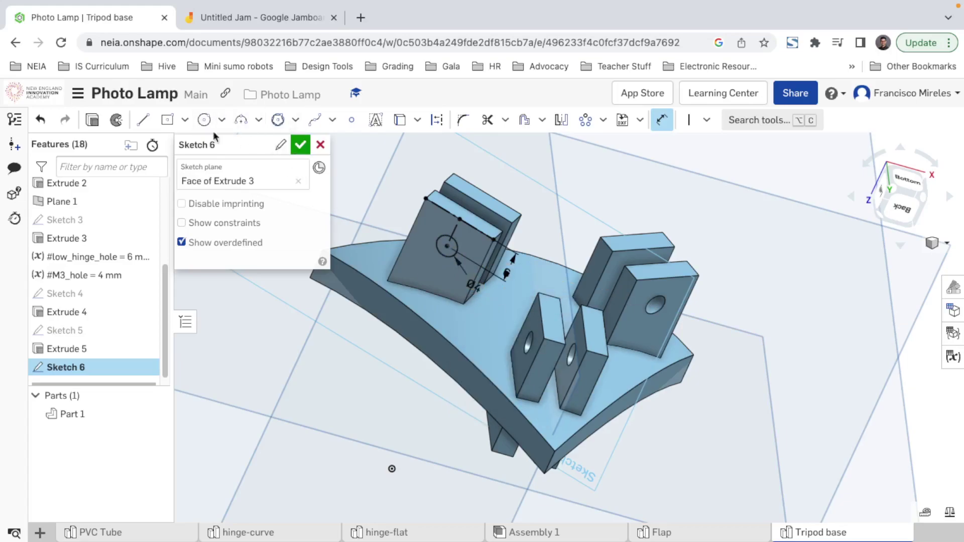
- Extrude the Sketch 6 circle as a Remove cut through all of the third tab pair, and accept it
key(shift+e)
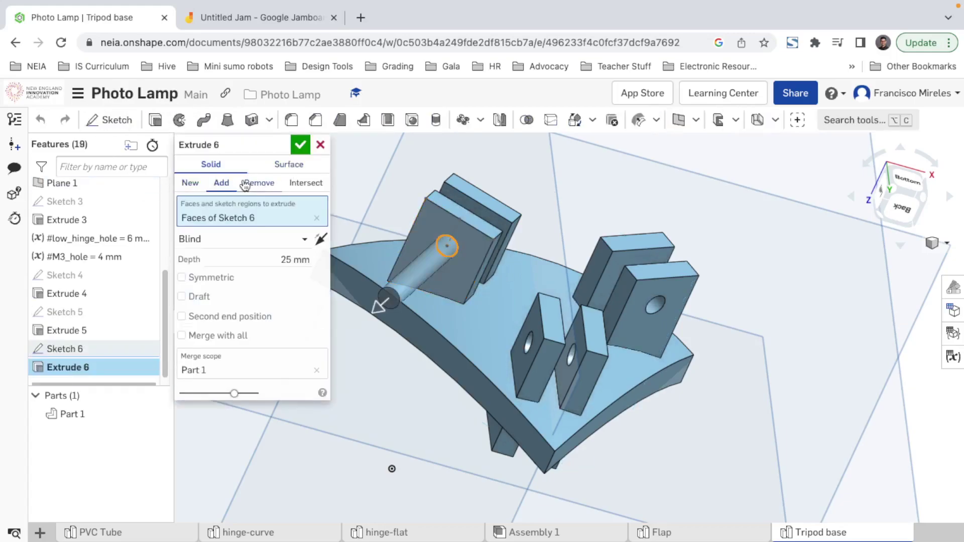
click(259, 184)
click(242, 240)
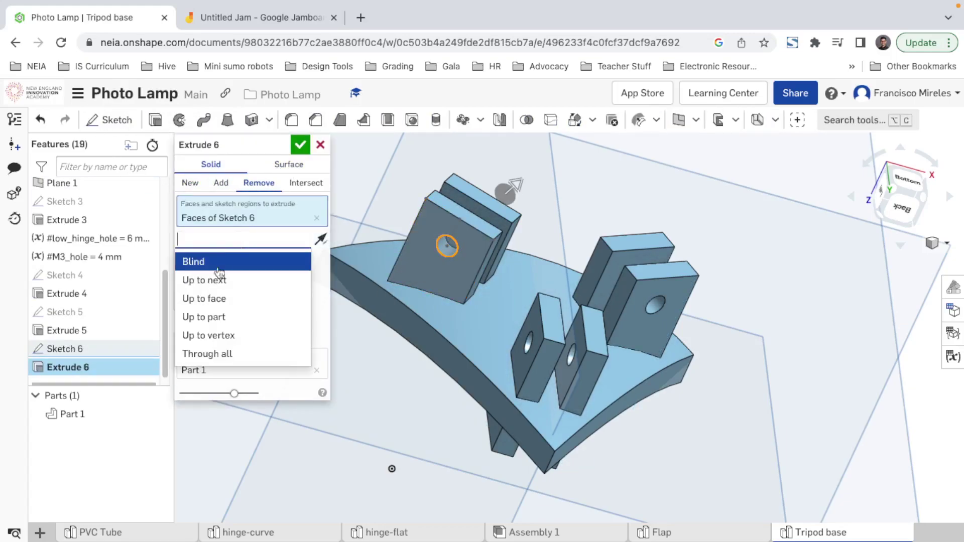
click(215, 352)
click(300, 145)
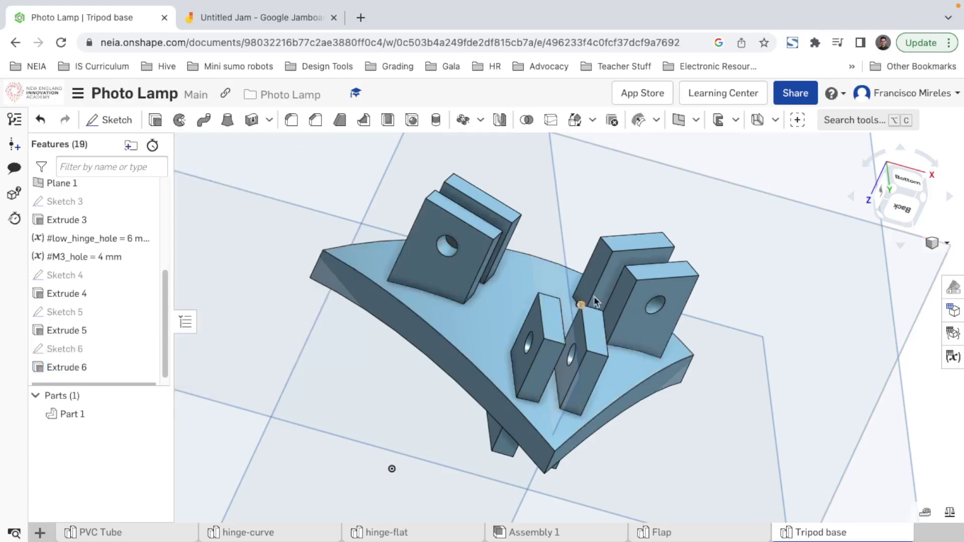
- Start a Fillet and select the outer corner edges of all six hinge tabs on this side of the base
scroll(601, 309, up, 3)
scroll(602, 309, down, 5)
right_drag(659, 349, 582, 339)
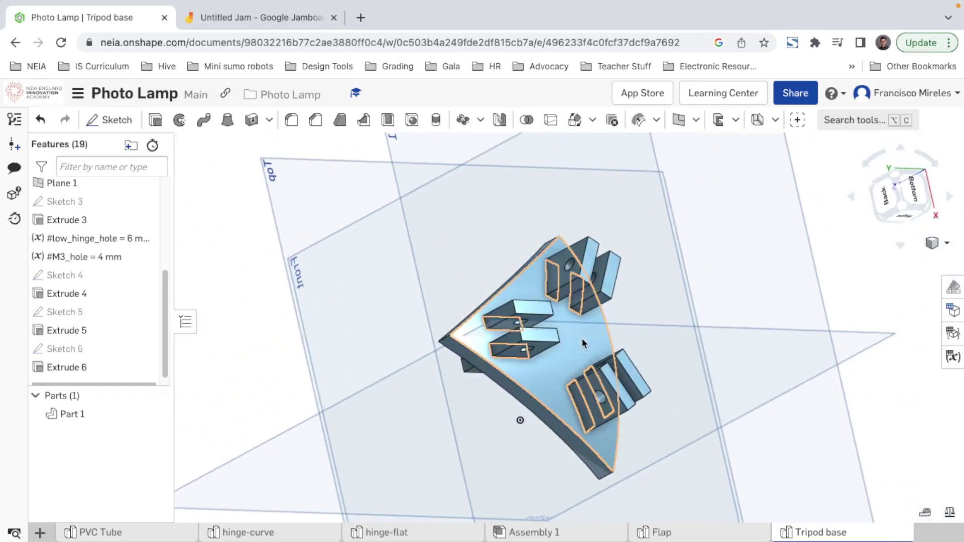
right_drag(614, 281, 541, 196)
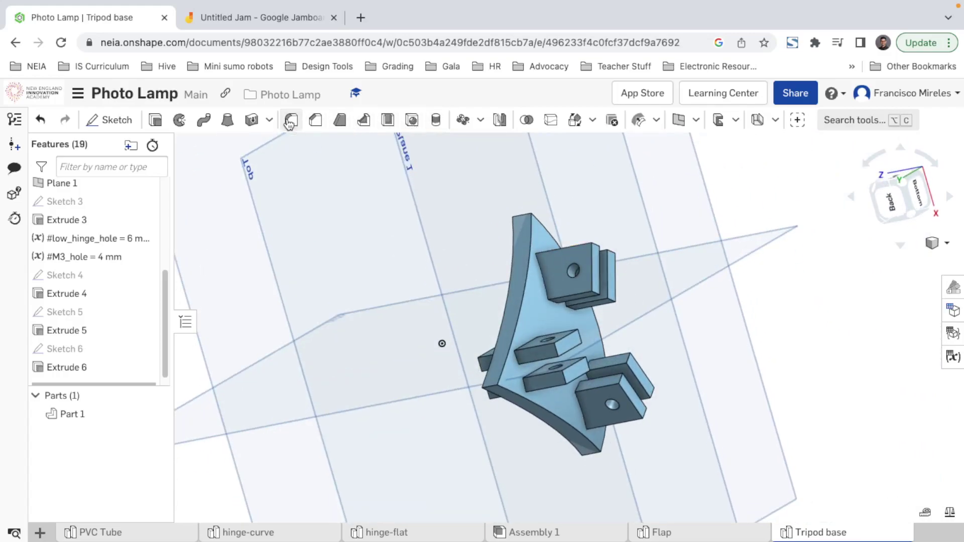
key(shift+f)
click(596, 249)
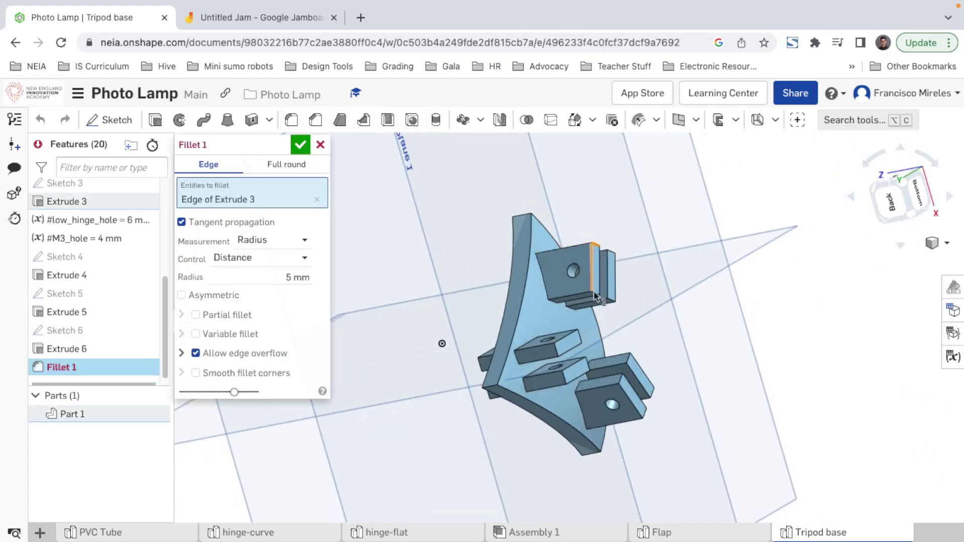
click(595, 291)
click(611, 254)
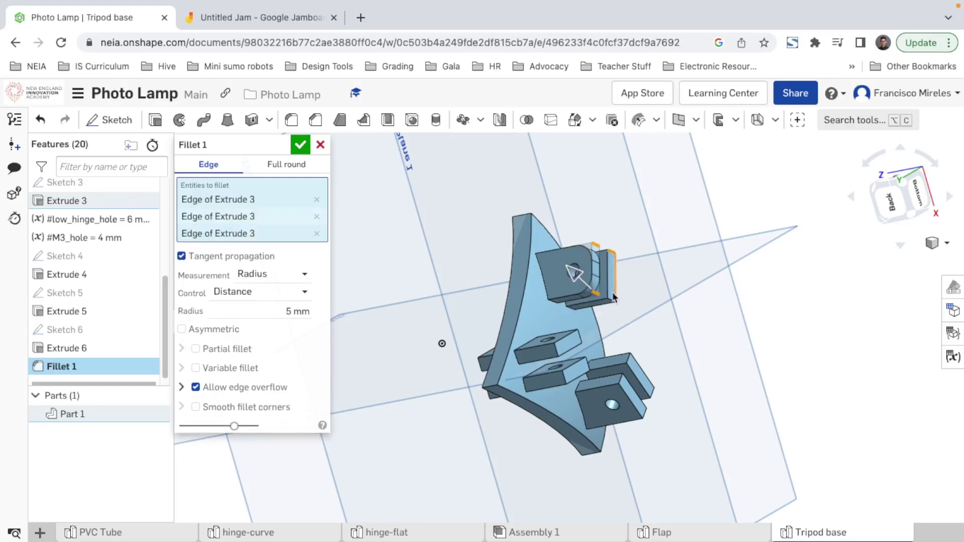
click(613, 302)
click(653, 393)
click(644, 413)
click(621, 378)
click(577, 382)
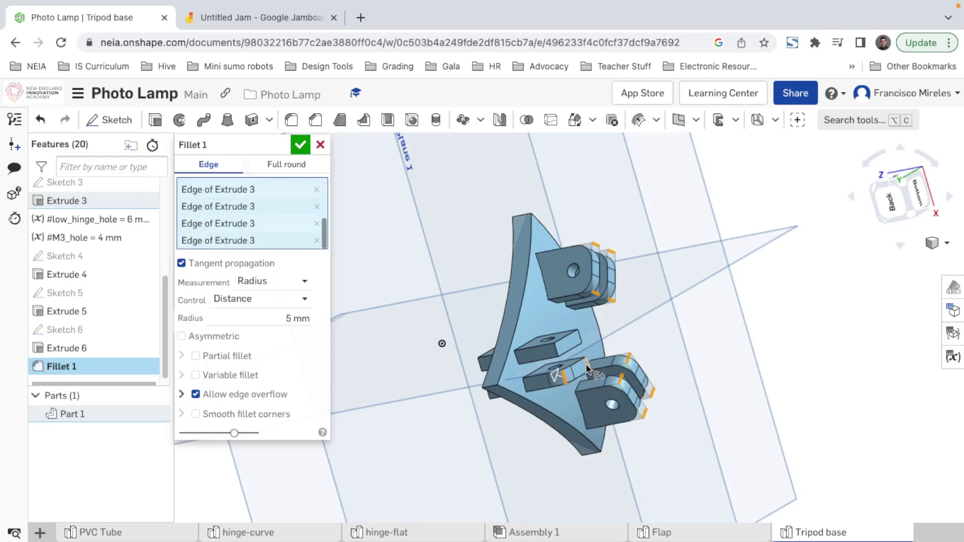
click(577, 336)
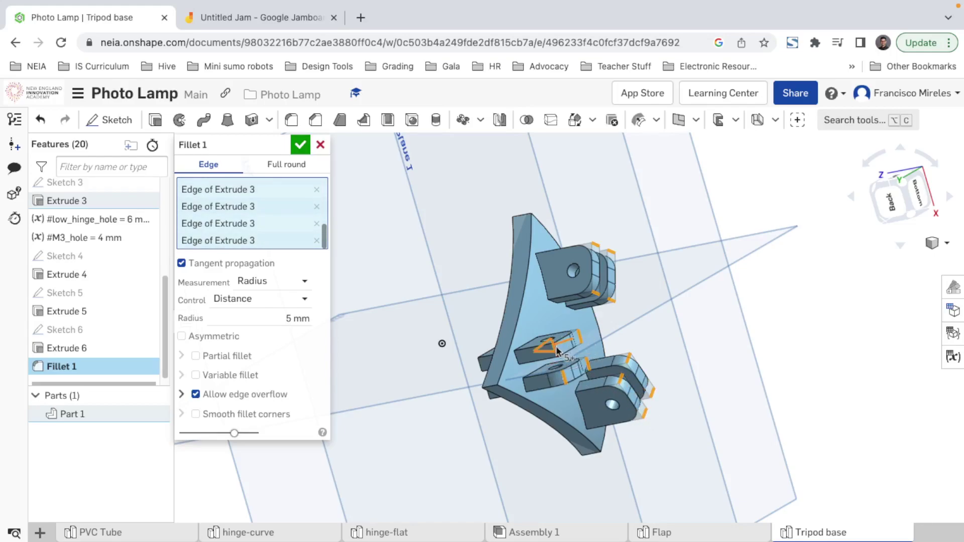
- Set the hinge tab fillet radius to 7 mm and accept the fillet
right_drag(556, 354, 472, 301)
right_drag(529, 327, 507, 296)
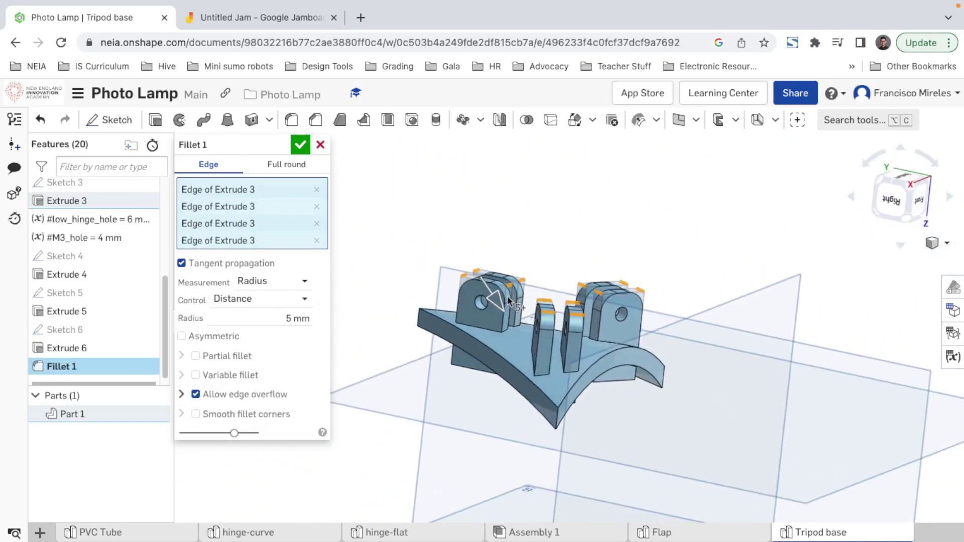
click(289, 319)
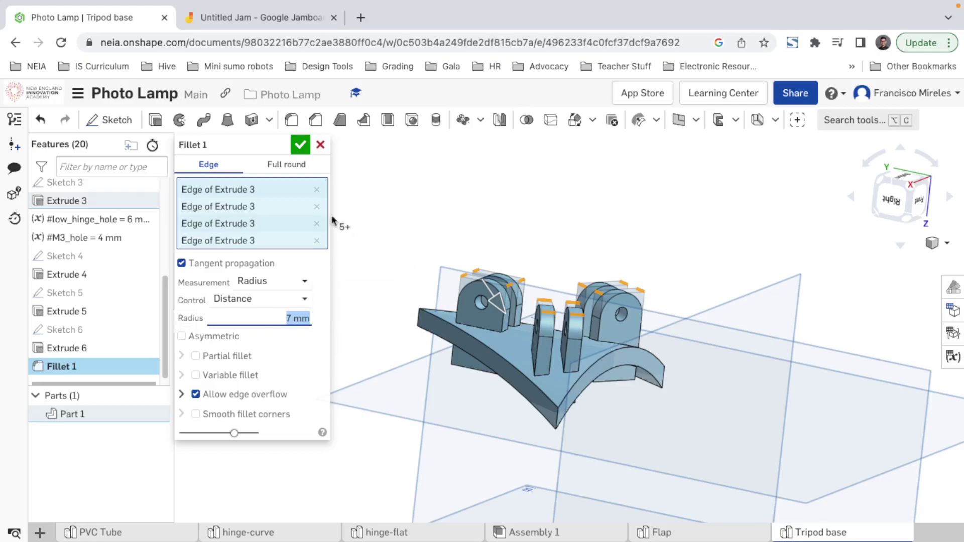
click(299, 146)
- Start a Chamfer and select the three outer corner edges of the triangular base plate
right_drag(426, 311, 569, 433)
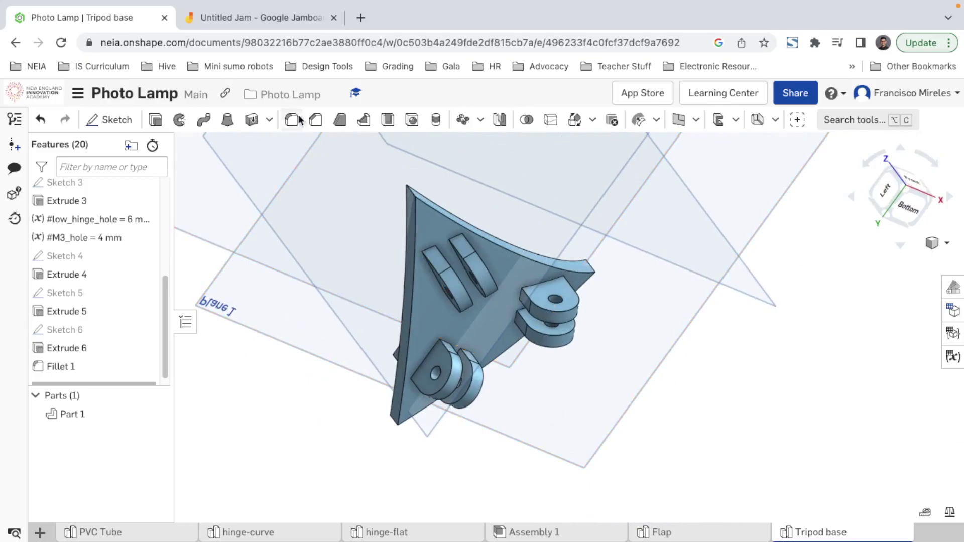
click(315, 121)
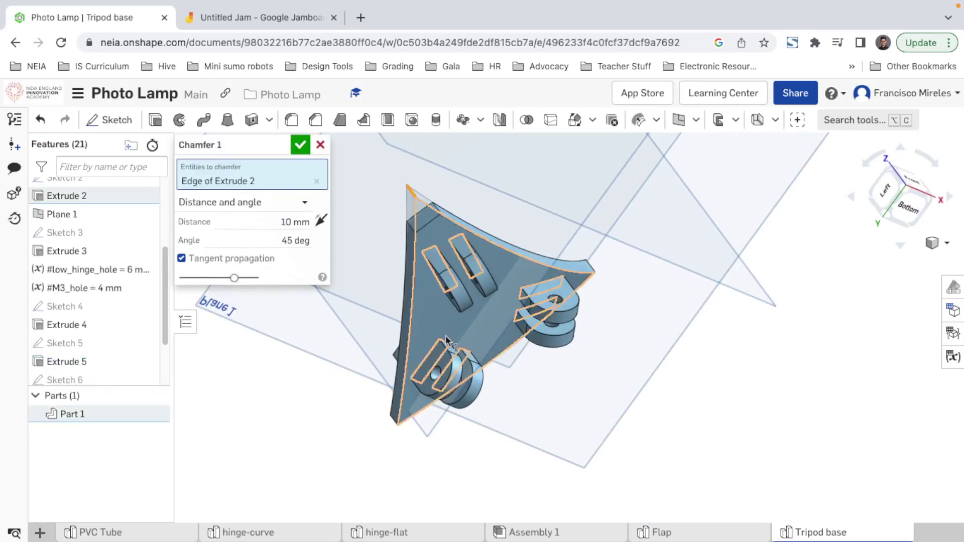
click(402, 427)
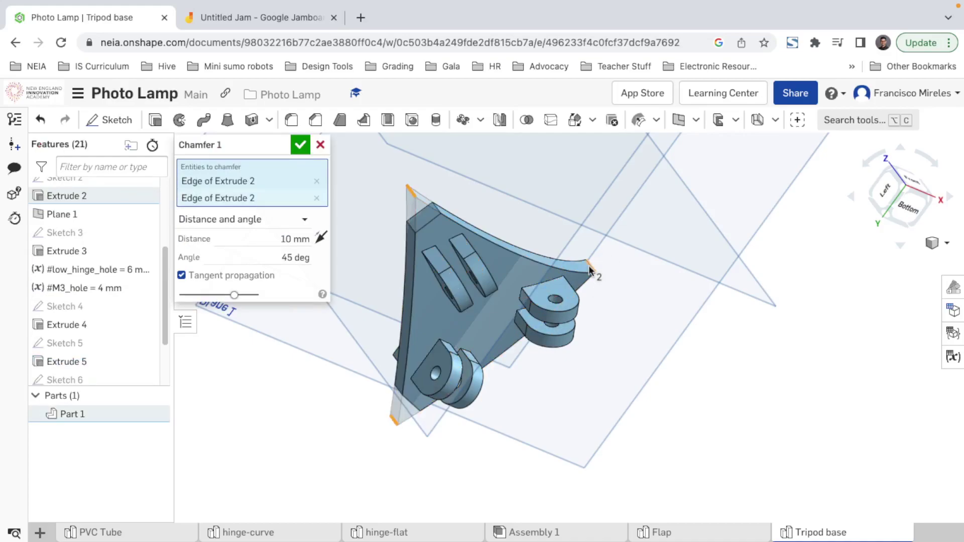
click(591, 275)
mouse_move(648, 319)
right_down()
mouse_move(588, 299)
mouse_move(643, 245)
mouse_move(665, 271)
mouse_move(613, 297)
mouse_move(628, 291)
right_up()
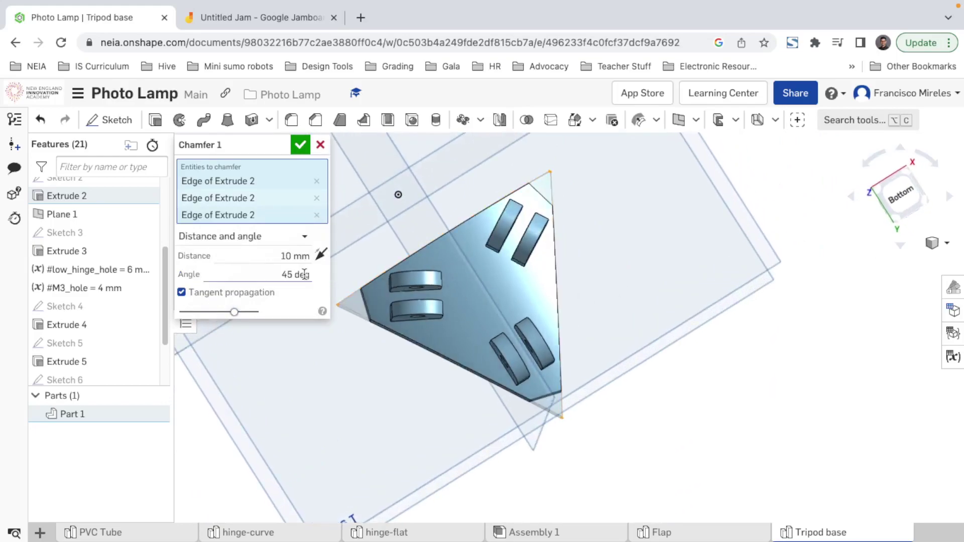
- Set the corner chamfer angle to 60 degrees, keep the 10 mm distance, and accept the chamfer
click(906, 203)
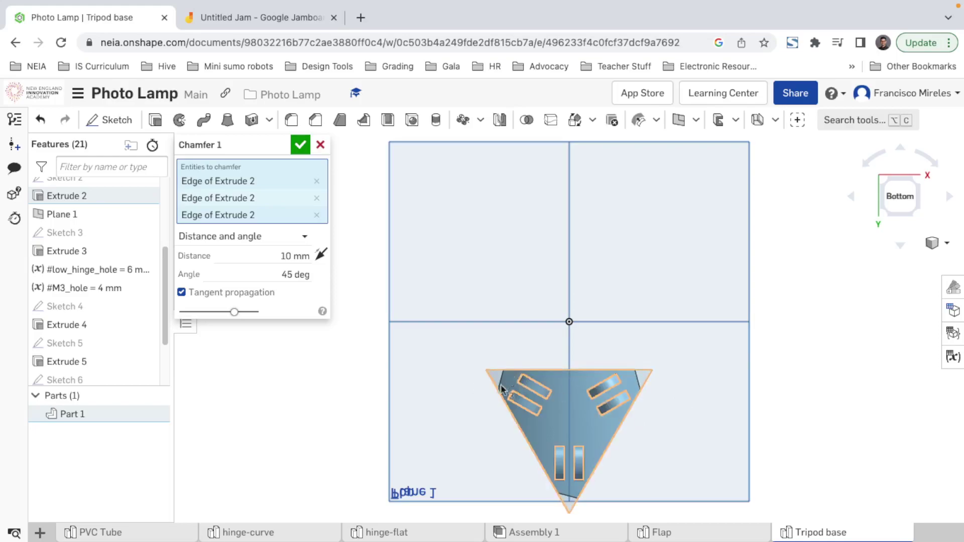
click(289, 274)
click(292, 275)
key(Delete)
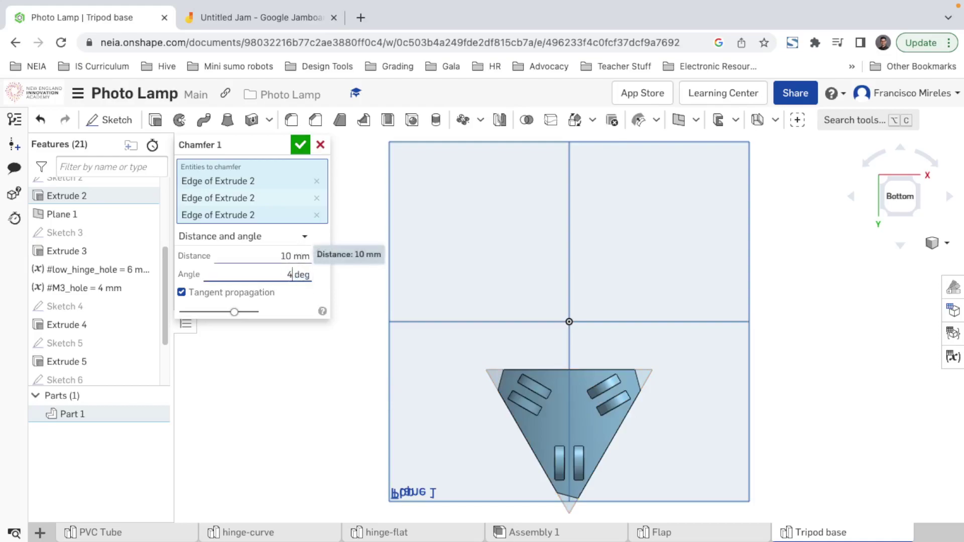
key(Return)
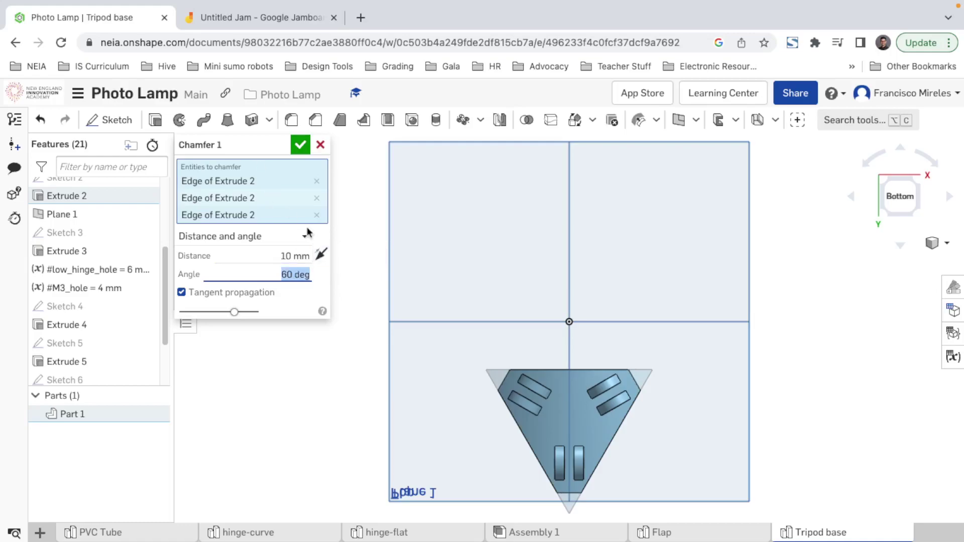
click(301, 146)
- Start a new sketch on the Front plane, viewed square-on from the back
right_drag(650, 409, 773, 291)
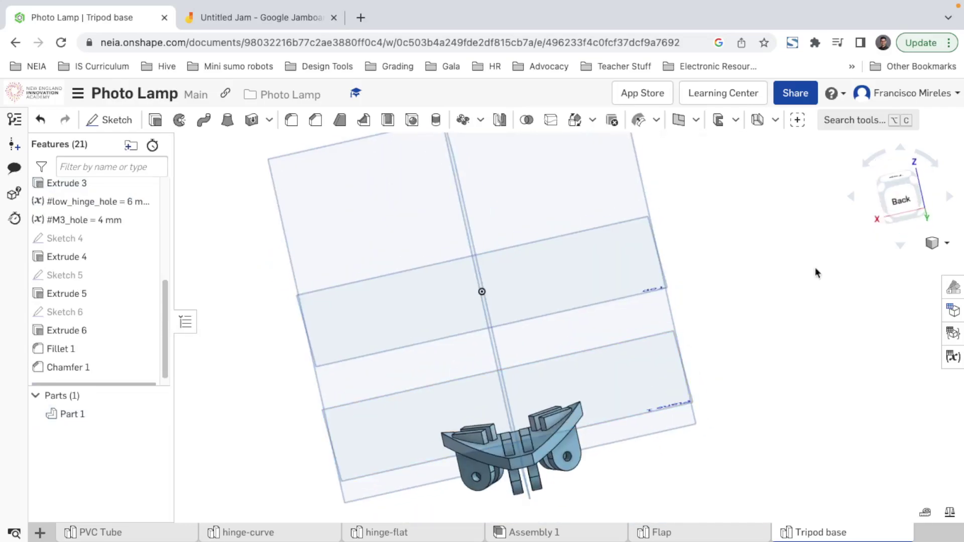
click(900, 199)
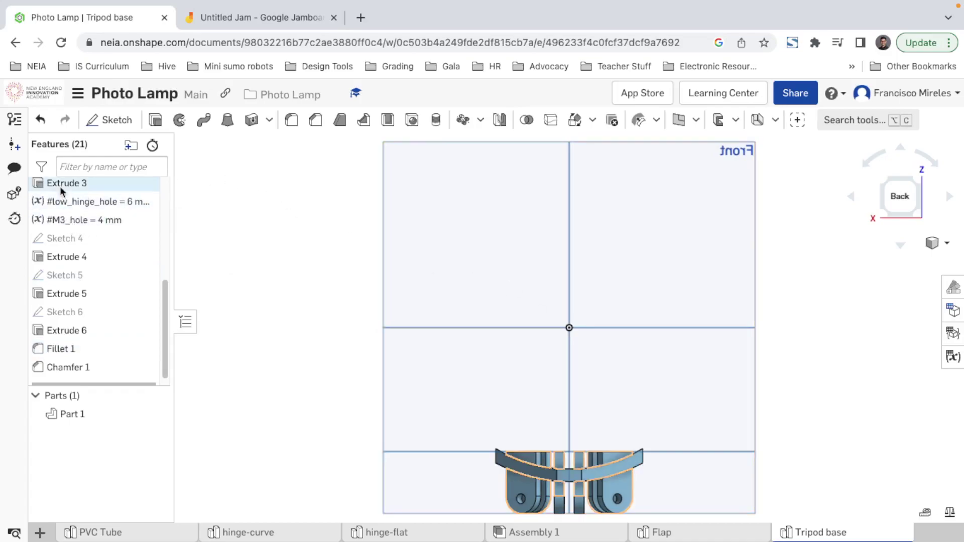
right_drag(742, 162, 670, 308)
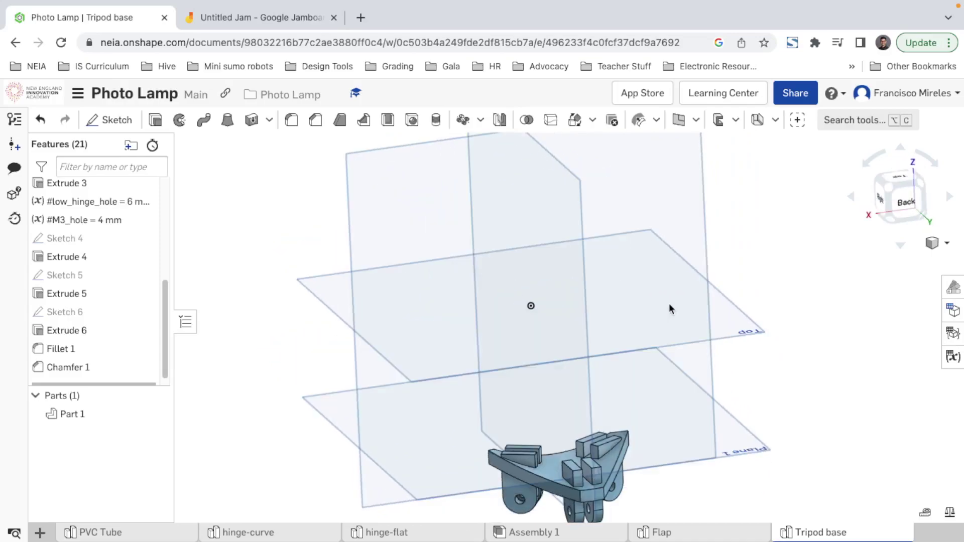
click(893, 210)
right_click(655, 162)
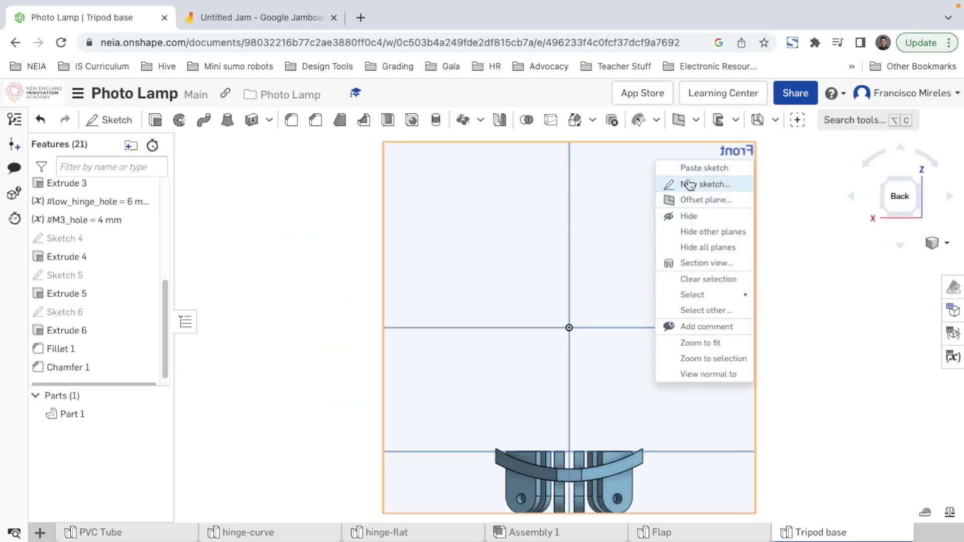
click(121, 121)
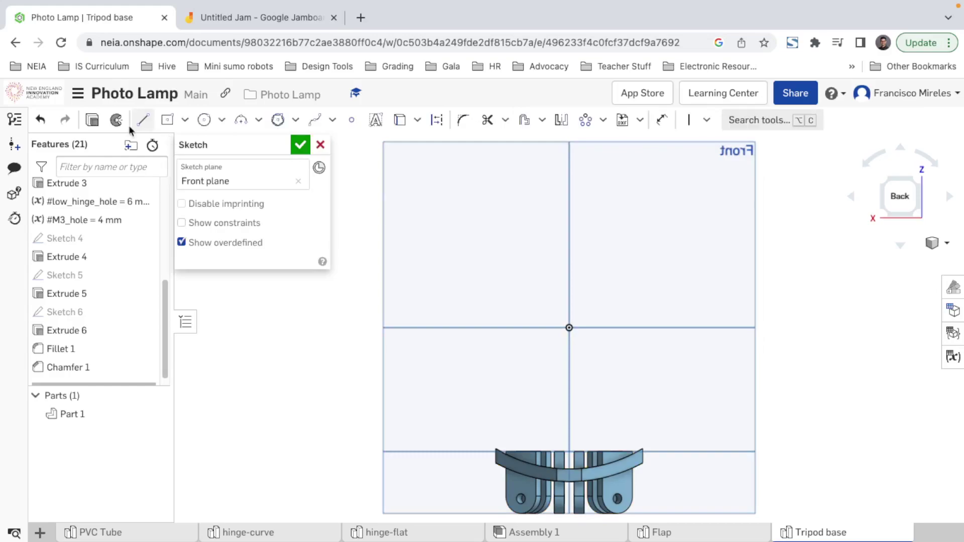
- Sketch a circle about 102 mm in diameter centred on the origin, reaching down to the base plate
click(203, 120)
click(569, 327)
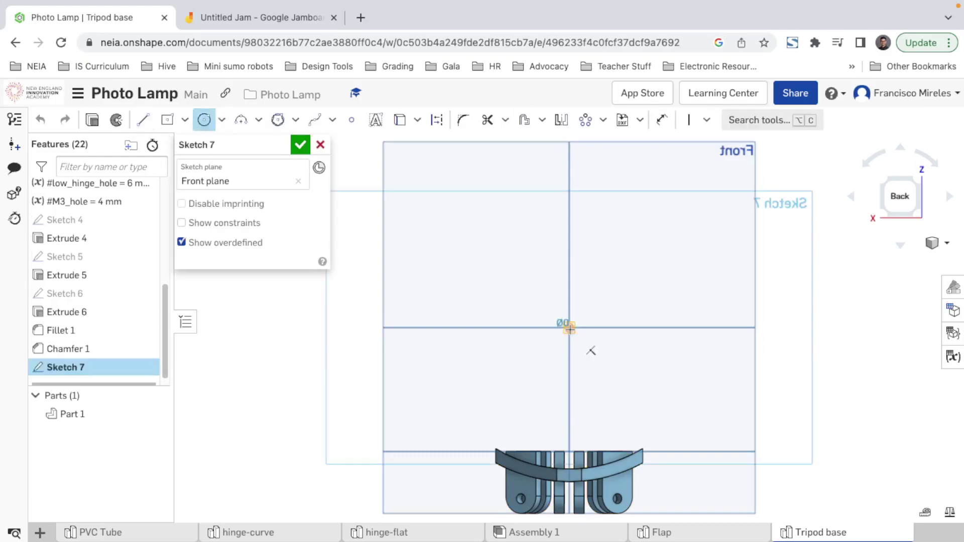
click(651, 447)
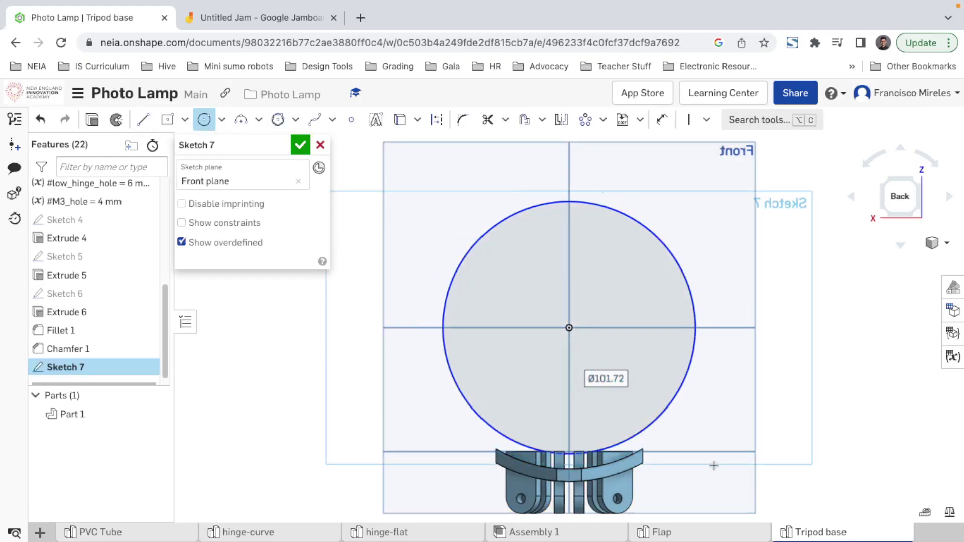
key(Escape)
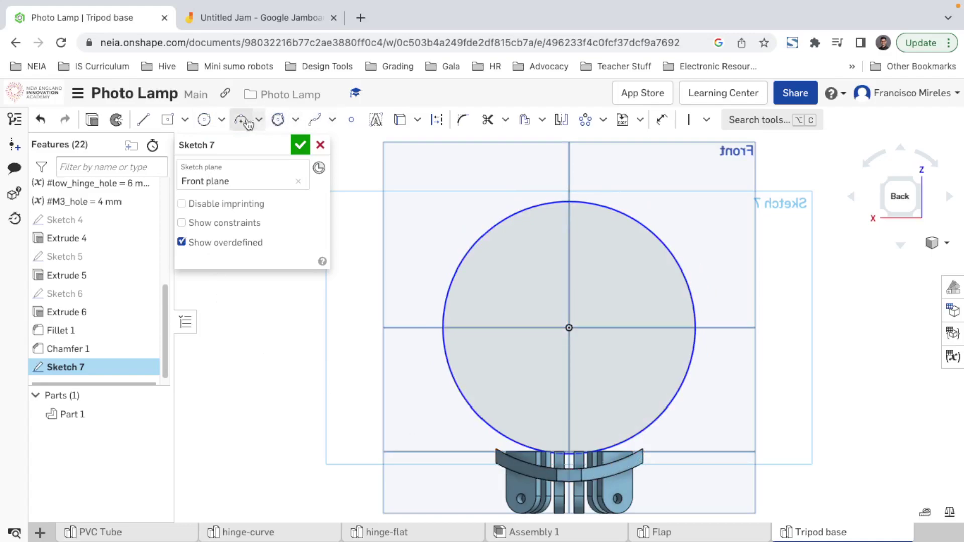
- Project the upper curved edges of the base plate into Sketch 7 with the Use tool
click(400, 120)
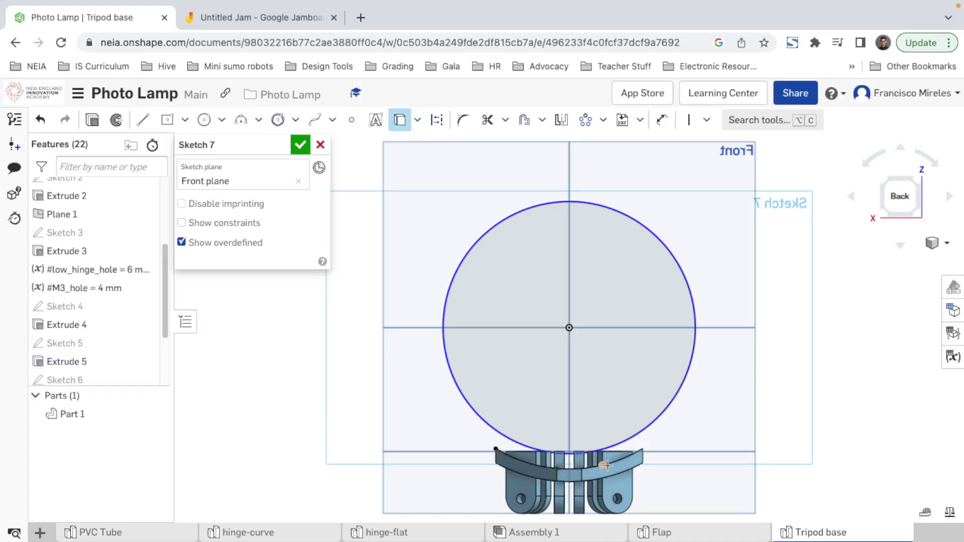
scroll(576, 463, up, 5)
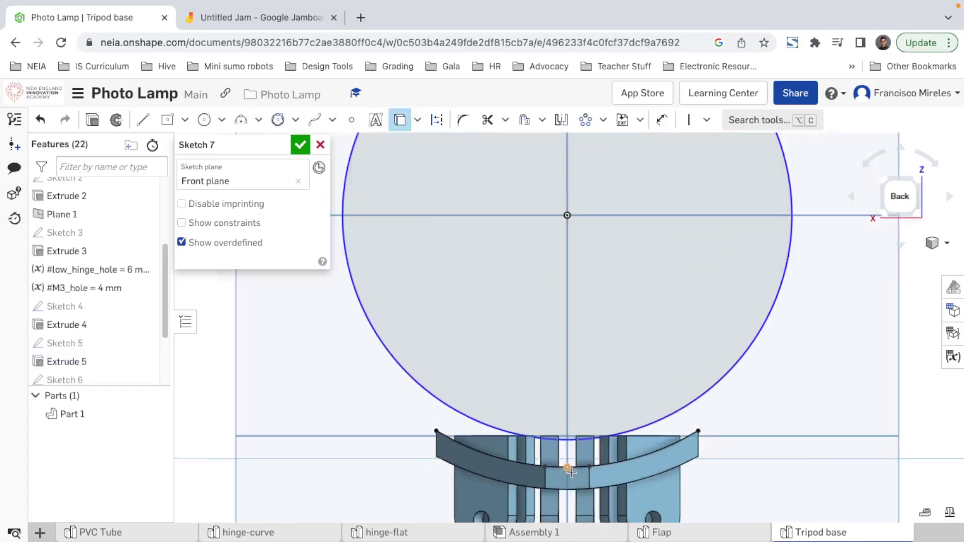
click(576, 462)
scroll(586, 481, down, 5)
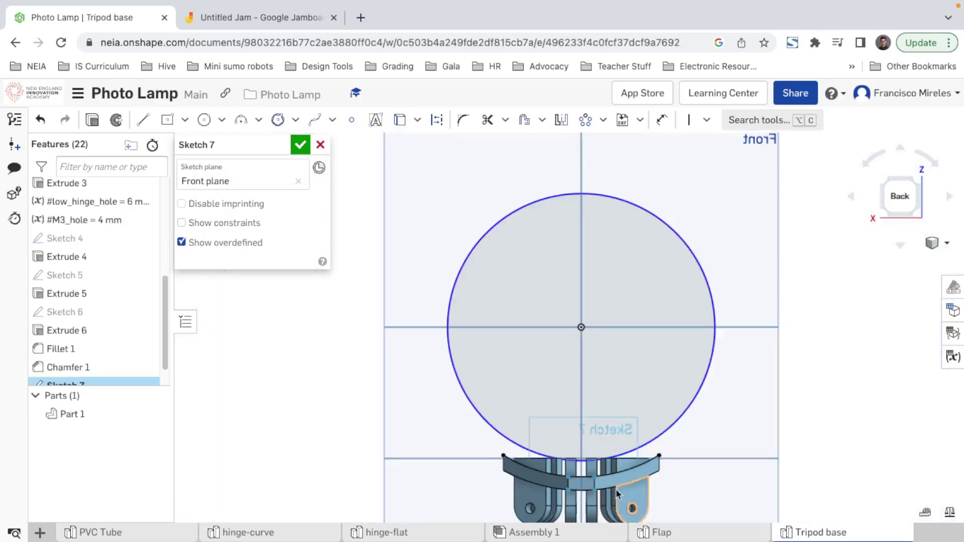
- Try to project the short middle arc of the plate's upper edge into Sketch 7
scroll(573, 483, up, 2)
scroll(573, 483, up, 5)
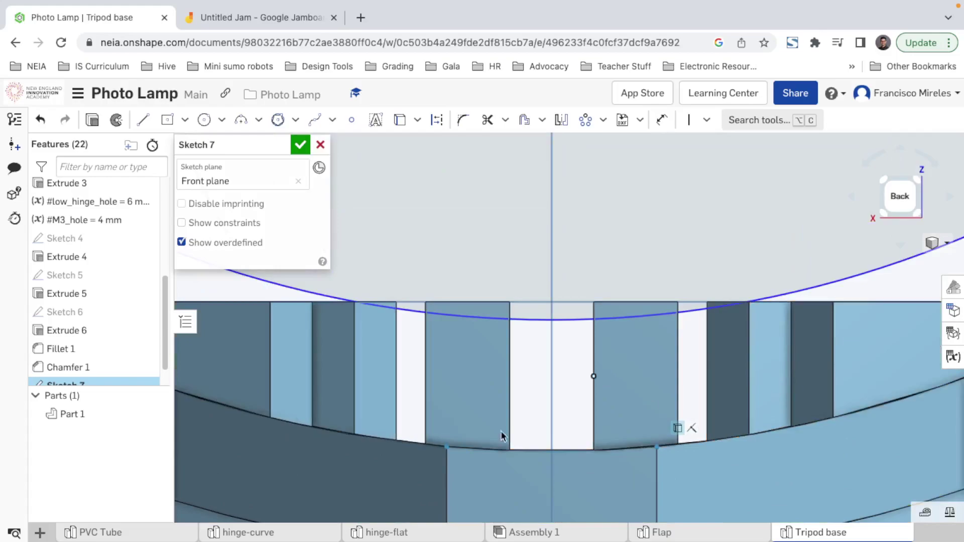
click(545, 450)
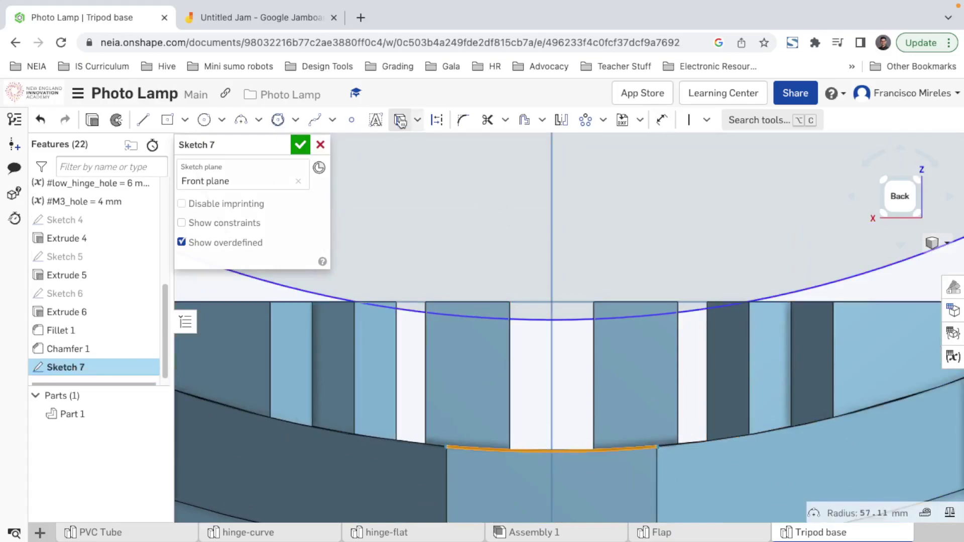
key(u)
scroll(572, 405, down, 6)
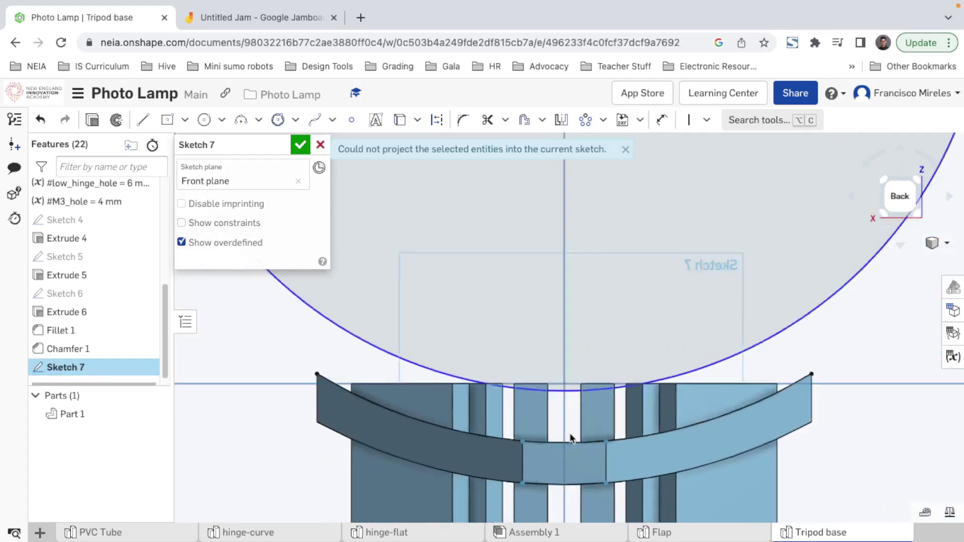
scroll(650, 386, down, 2)
- Delete the large circle centred on the origin from Sketch 7
click(683, 367)
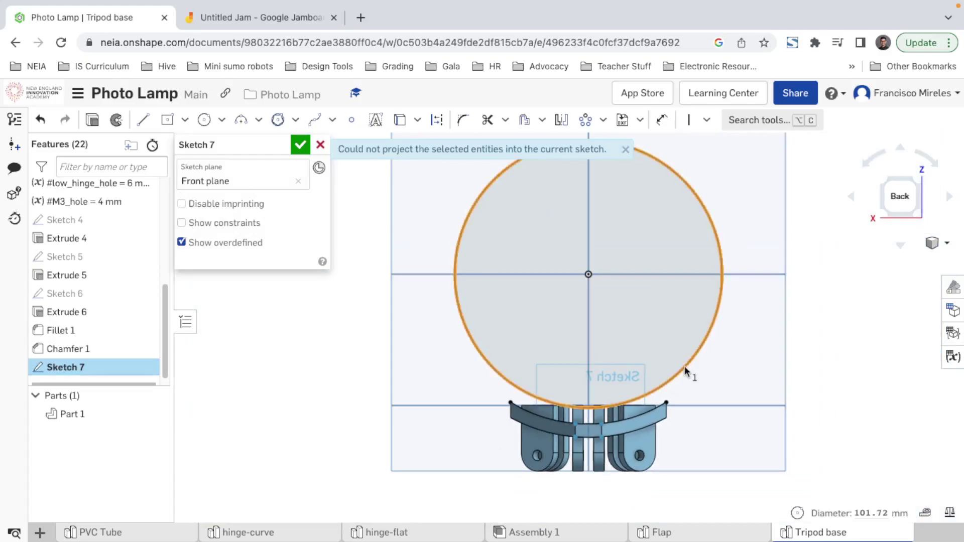
key(Delete)
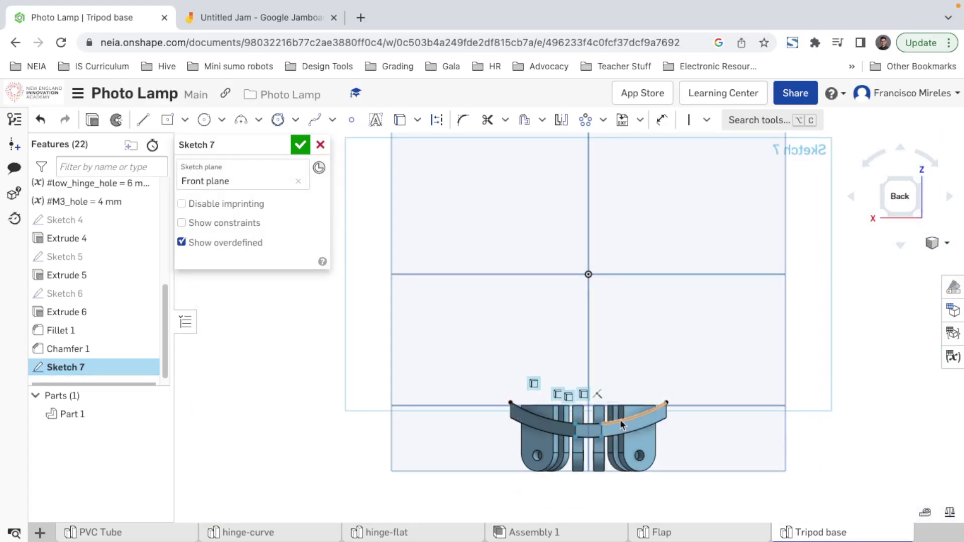
scroll(621, 424, up, 4)
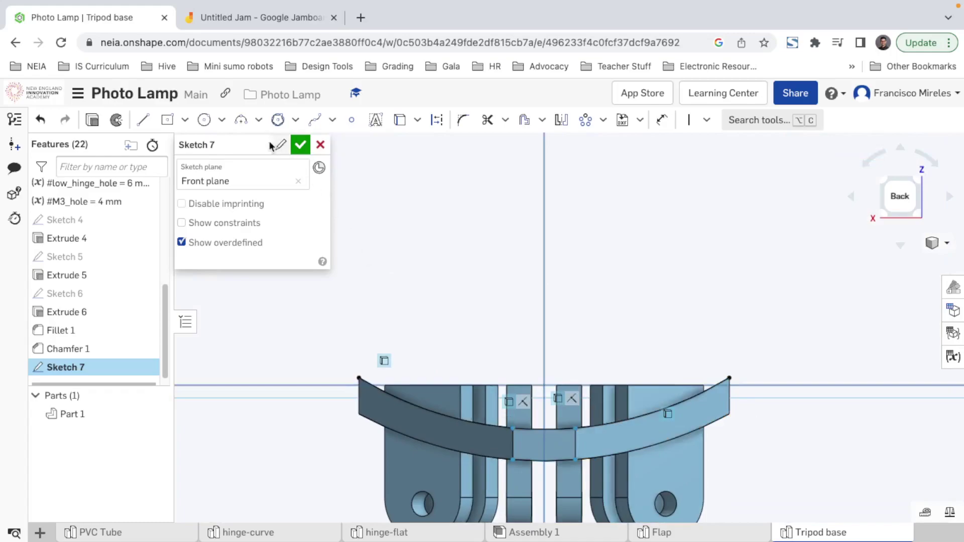
click(117, 120)
click(519, 429)
click(547, 430)
click(624, 426)
- Draw a three-line outline about 7 mm high above the plate, joining its two upper end points, and make the slanted side vertical
click(143, 119)
click(359, 378)
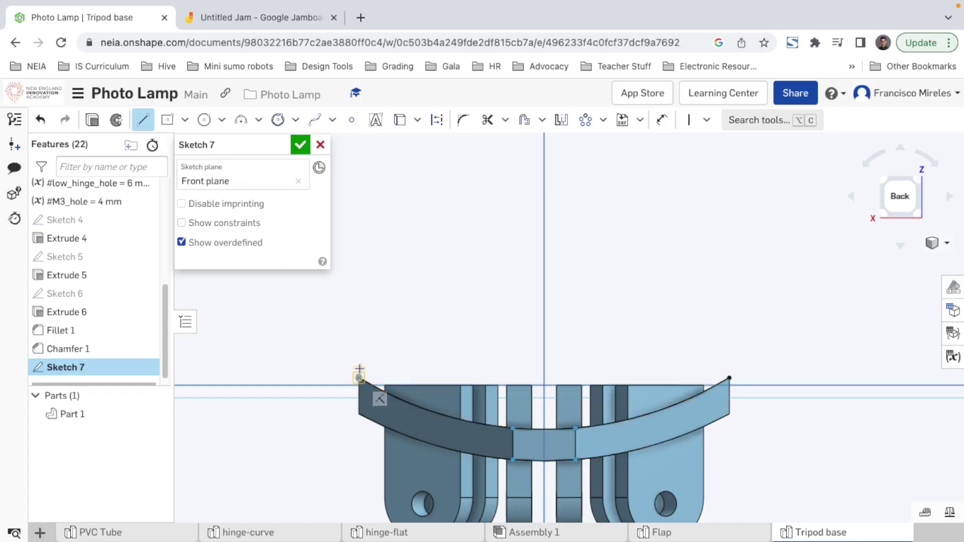
click(360, 336)
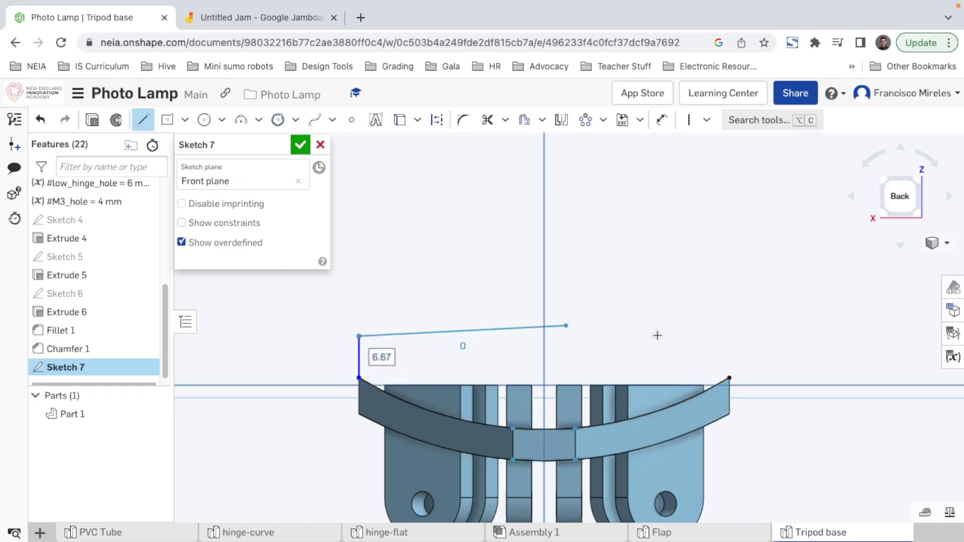
click(723, 336)
click(729, 378)
key(Escape)
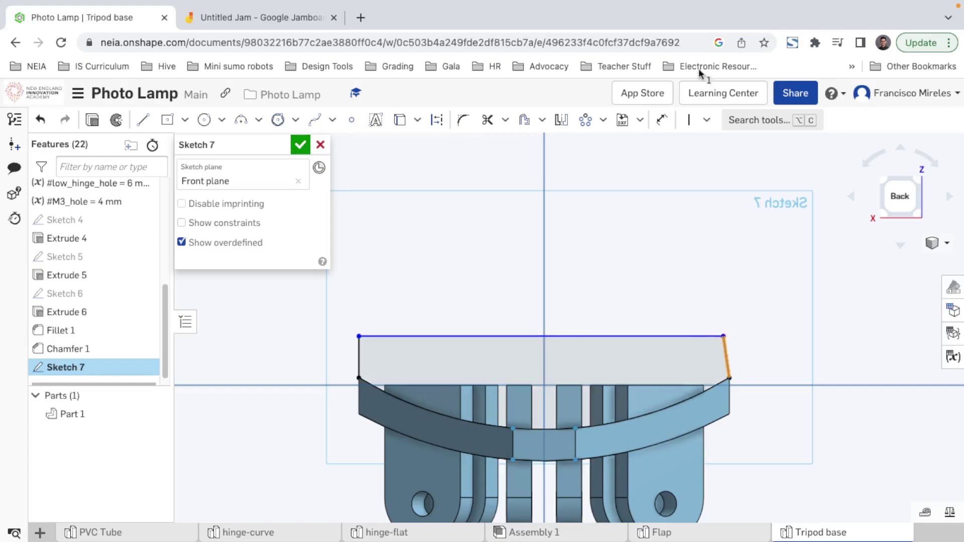
click(691, 119)
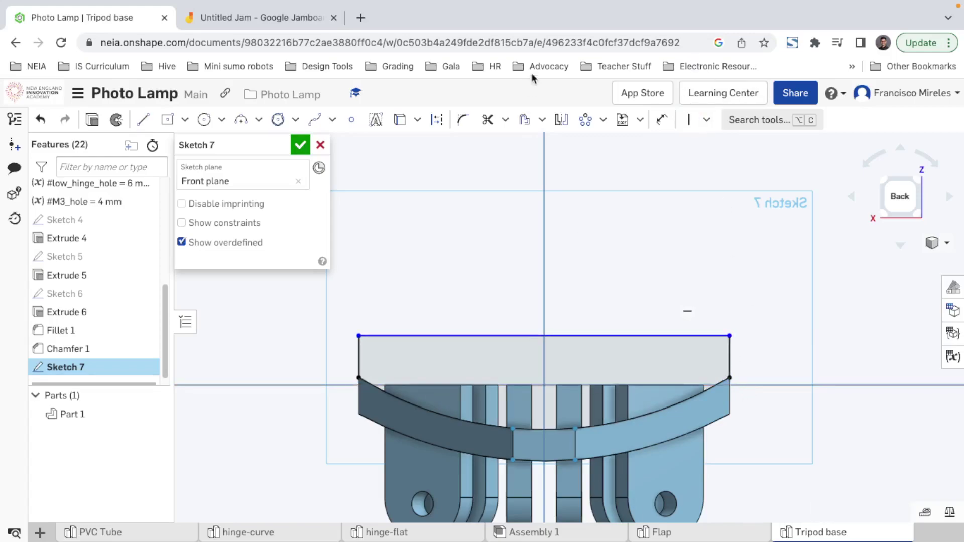
- Dimension the length of the outline's top line, and delete that dimension again
click(662, 120)
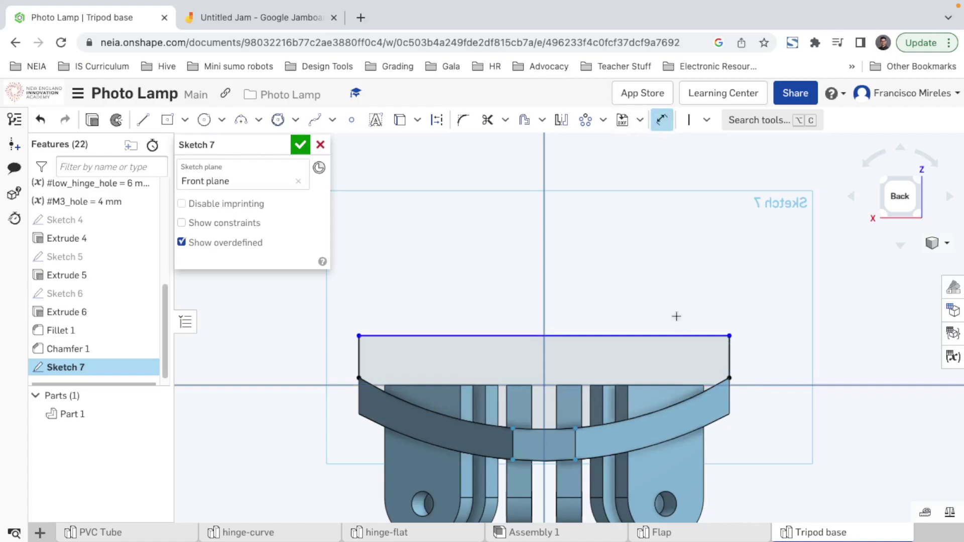
click(669, 336)
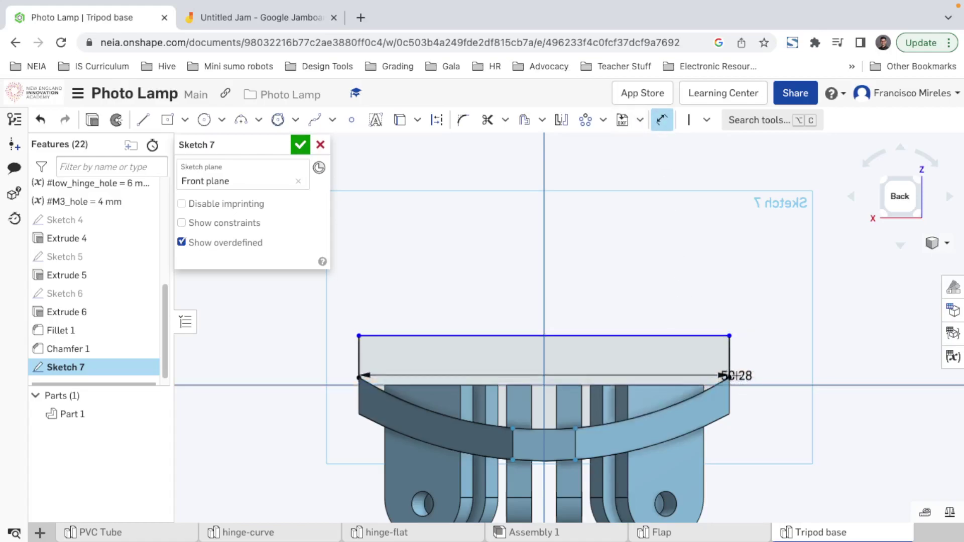
click(736, 376)
key(Return)
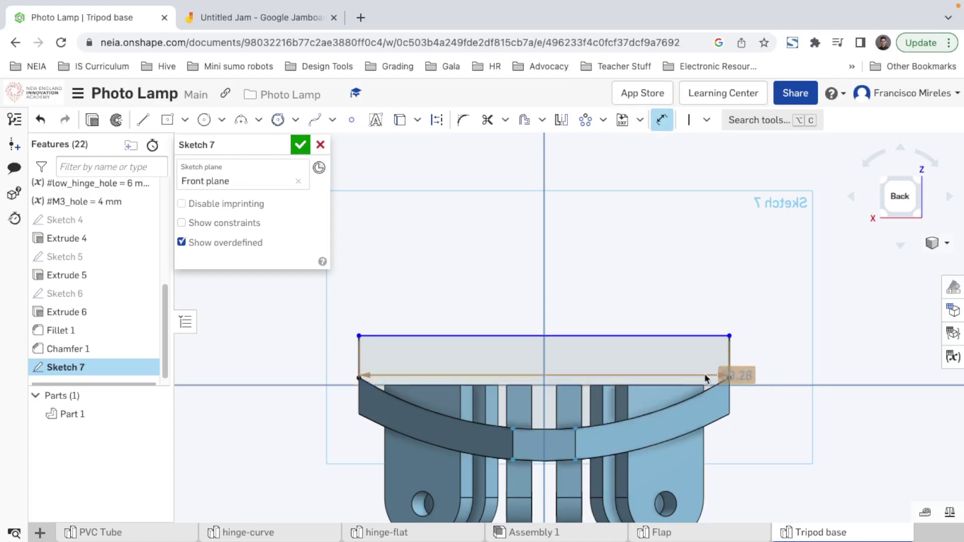
key(Escape)
click(733, 375)
key(Delete)
- Dimension the outline's top line at 5 mm above the plate's upper end point
click(662, 120)
click(716, 335)
click(729, 377)
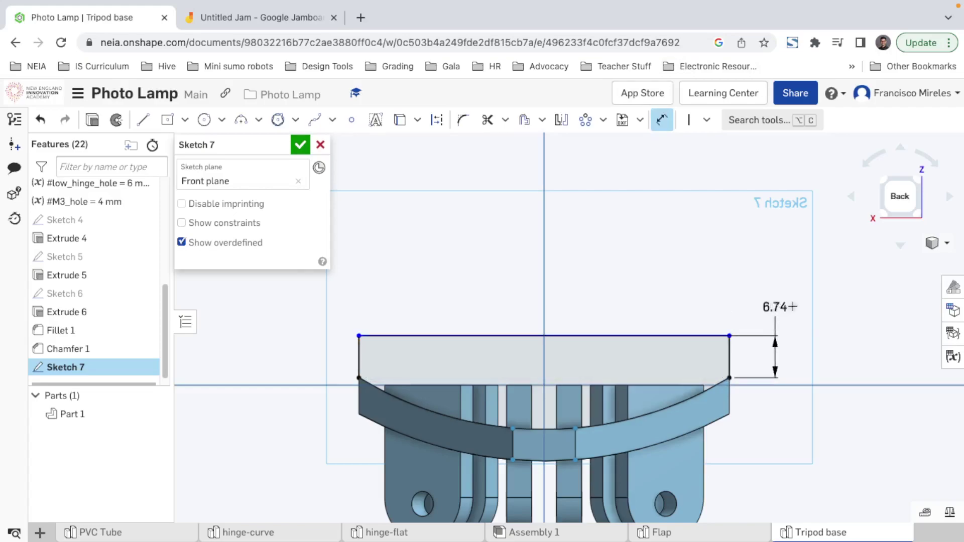
click(820, 301)
text(5)
key(Return)
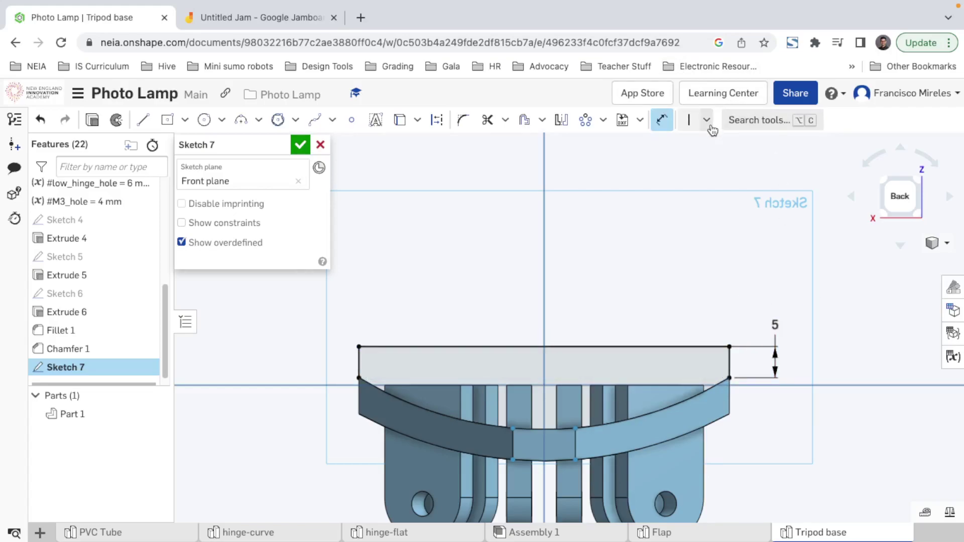
- Delete the three outline lines above the plate together with their height dimension
key(Escape)
drag(800, 368, 316, 319)
key(Delete)
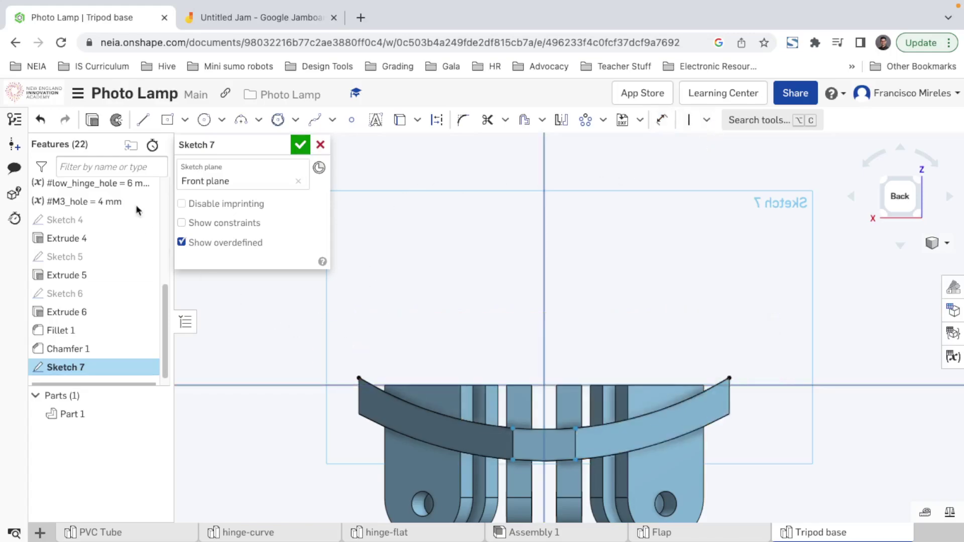
- Draw a straight line joining the curved plate's two upper end points and finish the sketch
click(143, 120)
click(358, 378)
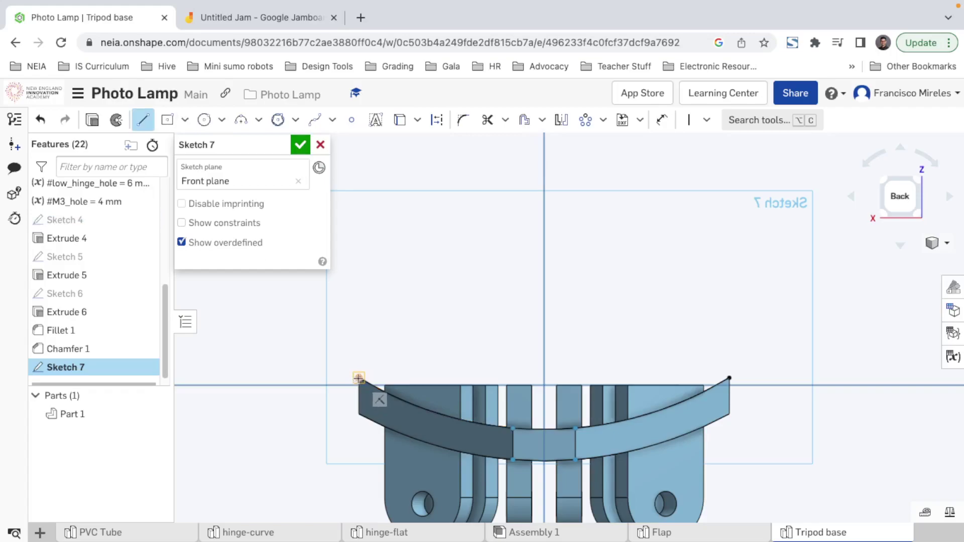
click(729, 378)
key(Escape)
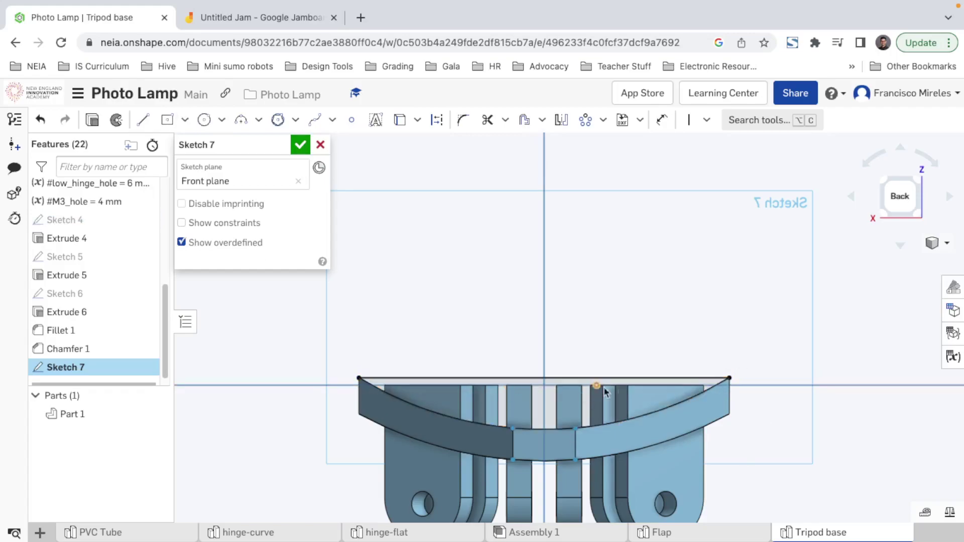
click(299, 148)
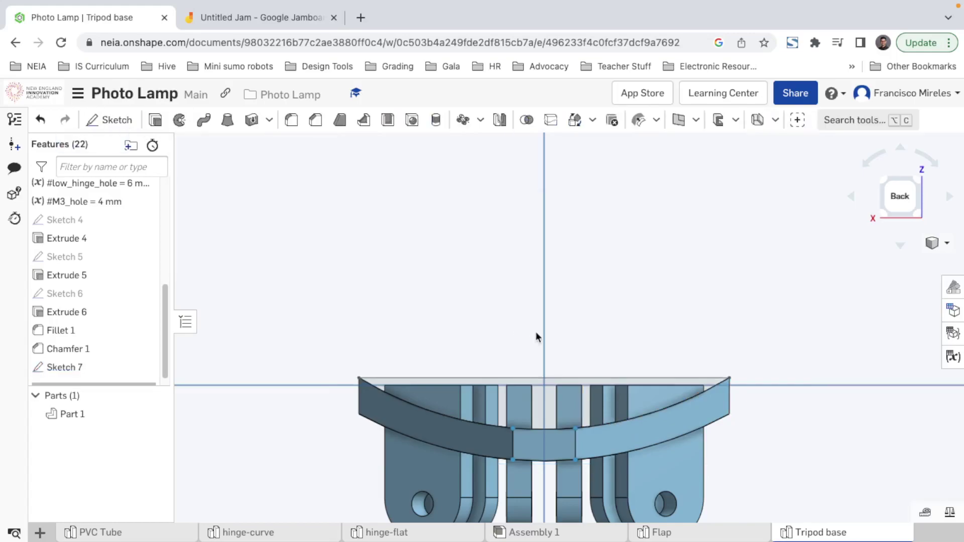
- Extrude the sketched region above the curved plate through all toward the base as a Remove cut
key(shift+e)
scroll(538, 337, up, 4)
scroll(540, 338, down, 8)
mouse_move(540, 338)
right_down()
mouse_move(592, 331)
mouse_move(518, 330)
right_up()
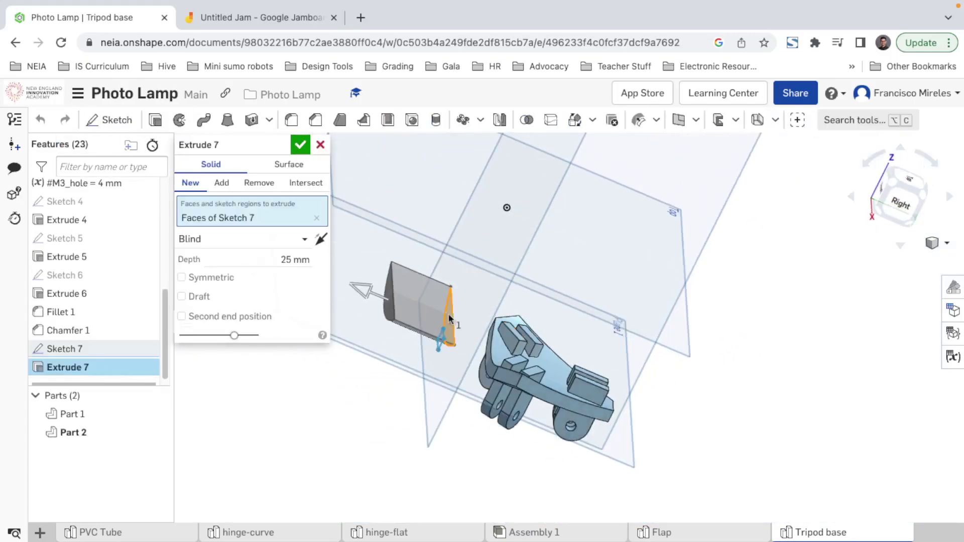
click(320, 239)
click(297, 240)
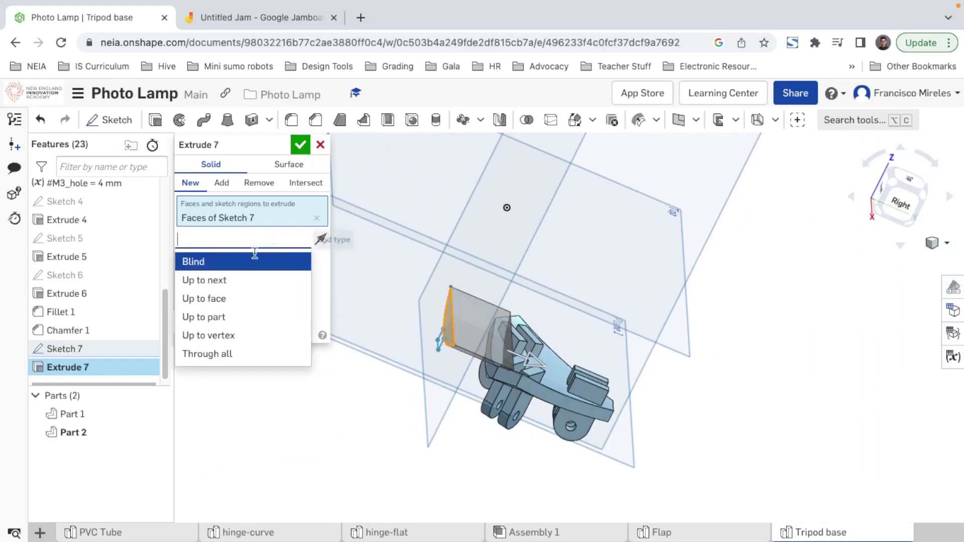
click(207, 354)
click(221, 183)
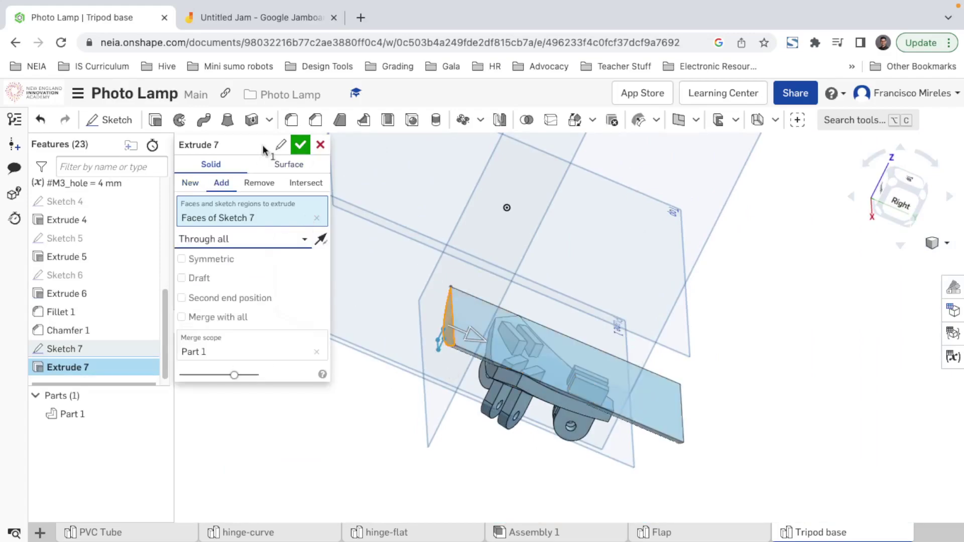
click(263, 185)
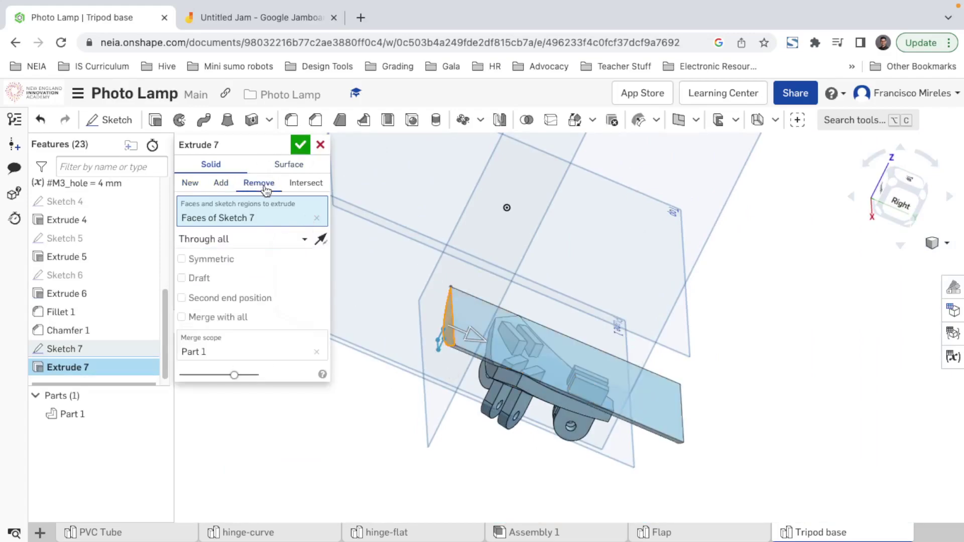
click(300, 145)
right_drag(665, 362, 610, 266)
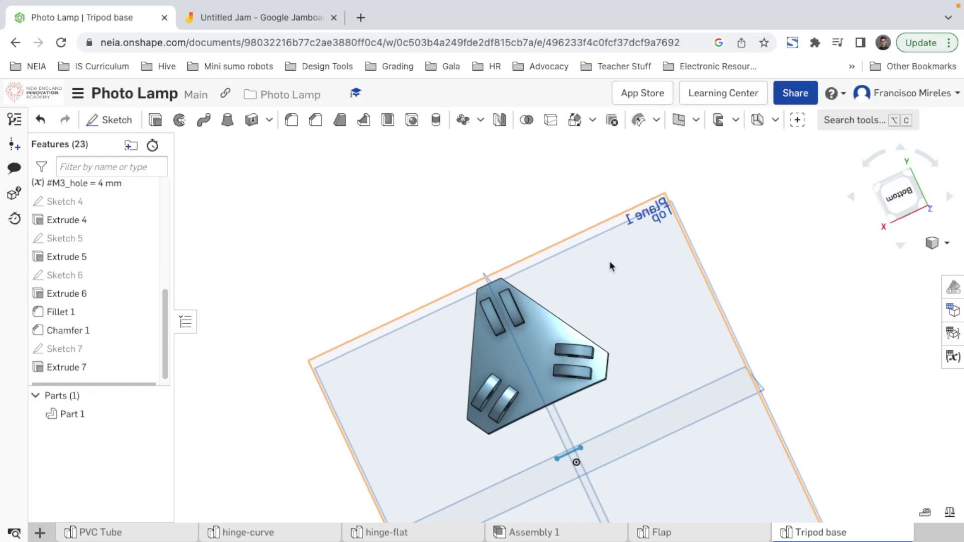
- Switch to the Jamboard and draw a segmented curved plate below the triangle, with two long arcs above it
click(264, 17)
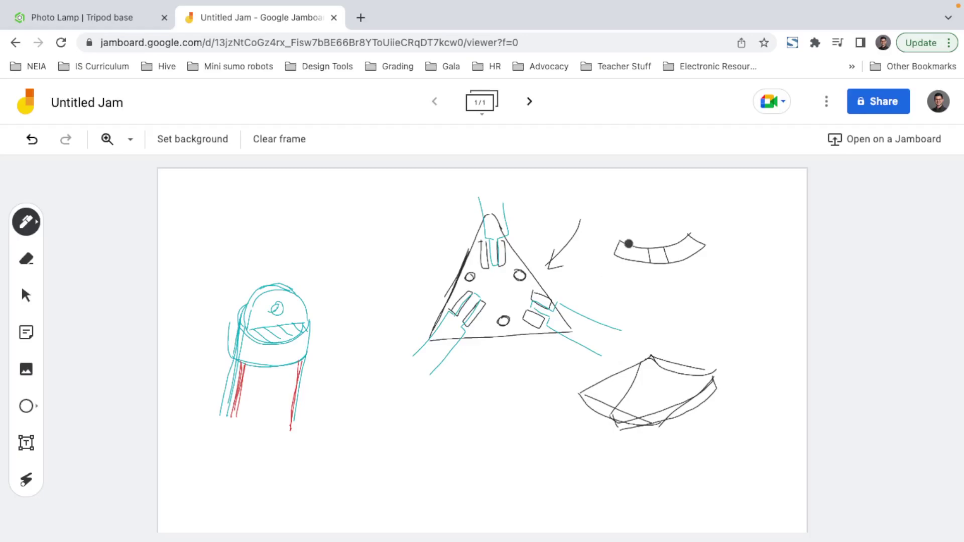
mouse_move(365, 429)
mouse_down()
mouse_move(480, 450)
mouse_move(533, 422)
mouse_up()
mouse_move(366, 416)
mouse_down()
mouse_move(409, 425)
mouse_move(505, 422)
mouse_move(516, 411)
mouse_move(452, 426)
mouse_move(370, 413)
mouse_up()
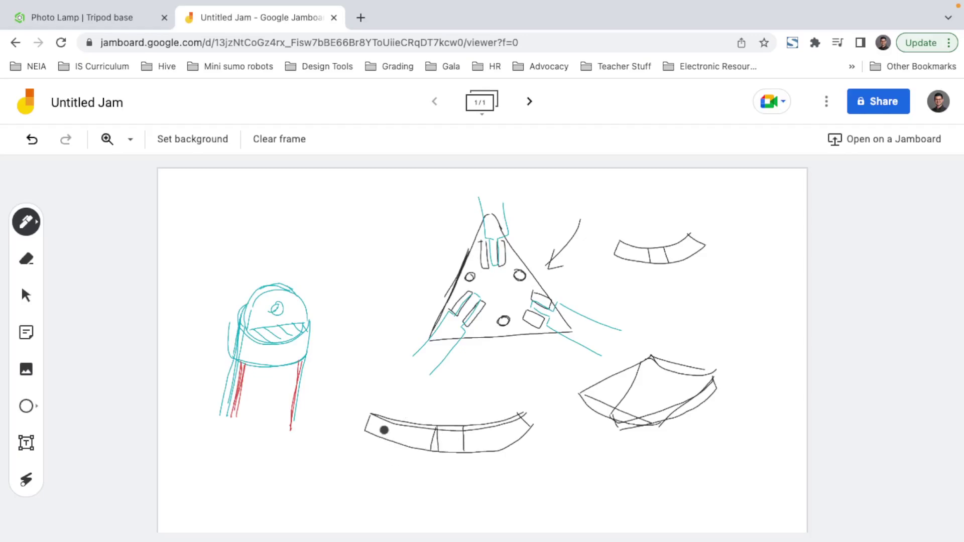
mouse_move(351, 397)
mouse_down()
mouse_move(385, 418)
mouse_move(456, 428)
mouse_move(537, 401)
mouse_move(571, 356)
mouse_up()
mouse_move(362, 387)
mouse_down()
mouse_move(426, 409)
mouse_move(491, 402)
mouse_move(548, 357)
mouse_up()
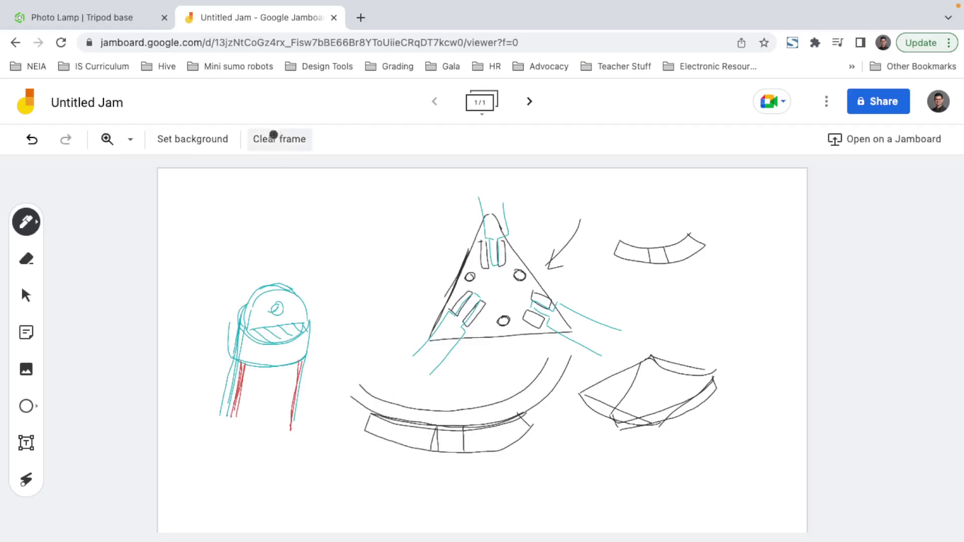
- Draw a ring of two concentric circles with tabs and straight and slanted hole lines above the teal cylinder
mouse_move(337, 181)
mouse_down()
mouse_move(323, 239)
mouse_move(398, 219)
mouse_move(326, 176)
mouse_move(321, 248)
mouse_move(355, 255)
mouse_up()
mouse_move(325, 189)
mouse_down()
mouse_move(341, 247)
mouse_move(387, 212)
mouse_move(339, 178)
mouse_up()
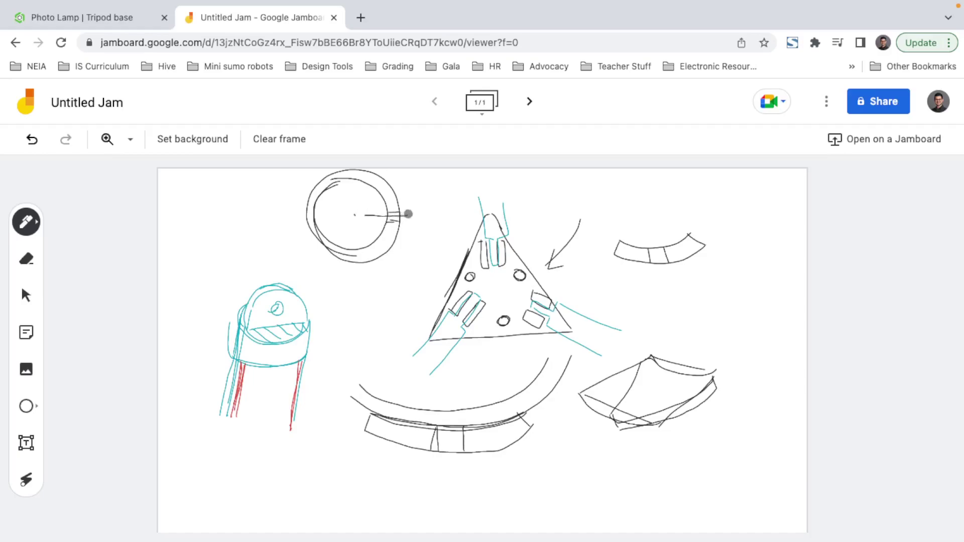
mouse_move(361, 189)
mouse_down()
mouse_move(409, 188)
mouse_move(393, 184)
mouse_up()
drag(367, 183, 406, 260)
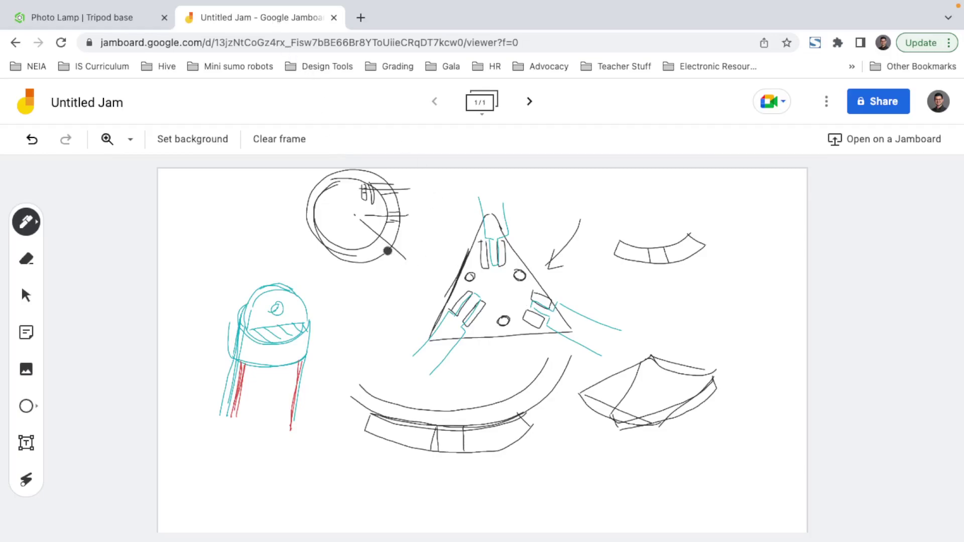
- Switch back to Onshape and examine the tripod base's curved face, tabs and reference planes from several directions
click(118, 17)
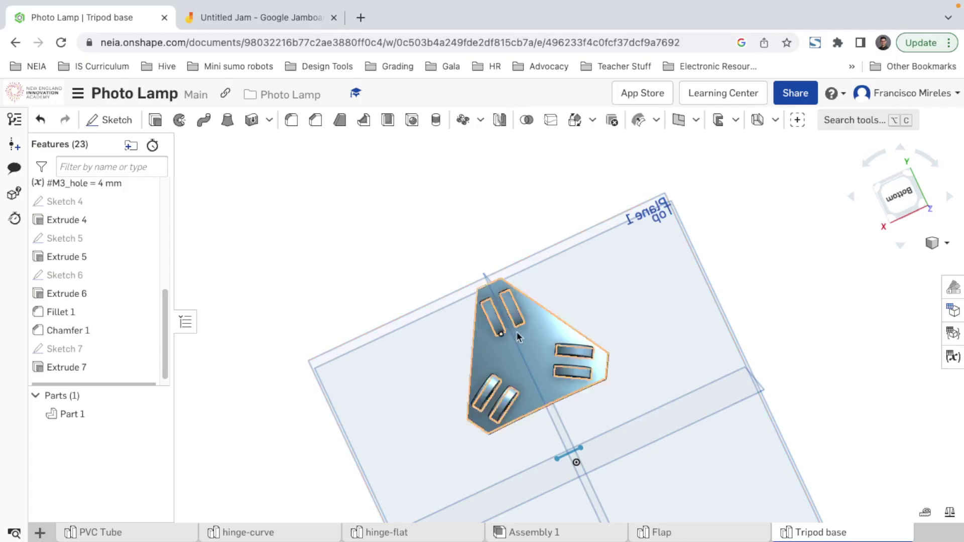
mouse_move(551, 373)
right_down()
mouse_move(583, 414)
mouse_move(567, 395)
mouse_move(538, 387)
mouse_move(554, 392)
right_up()
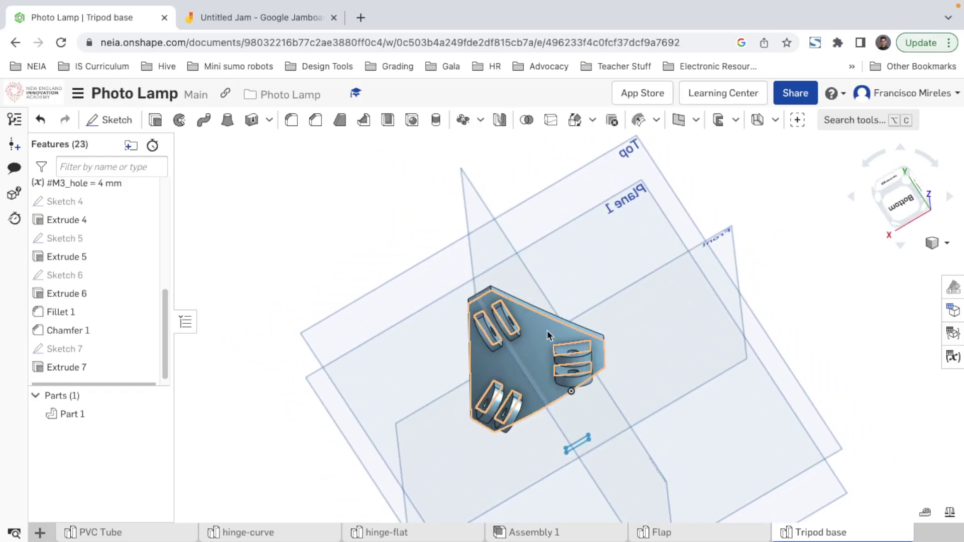
right_drag(487, 360, 537, 329)
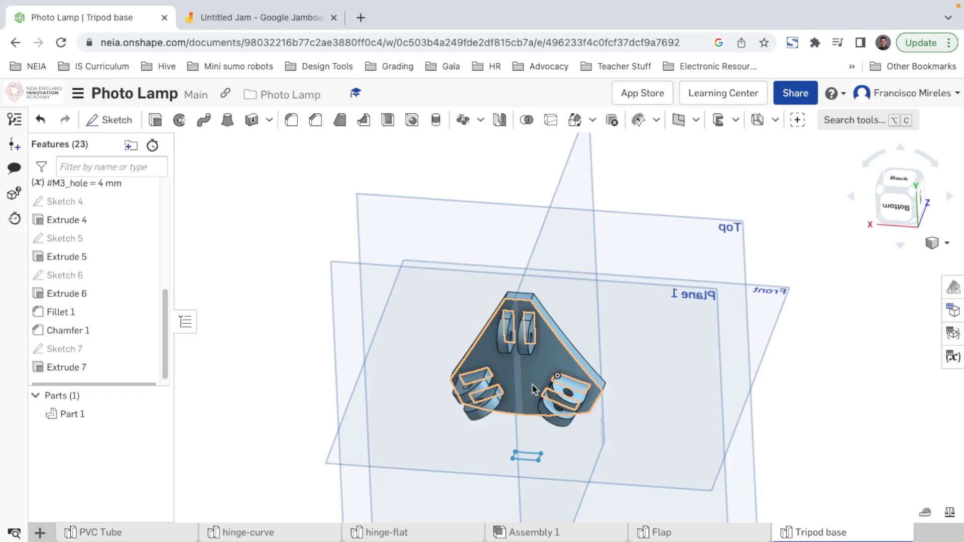
right_drag(554, 376, 558, 339)
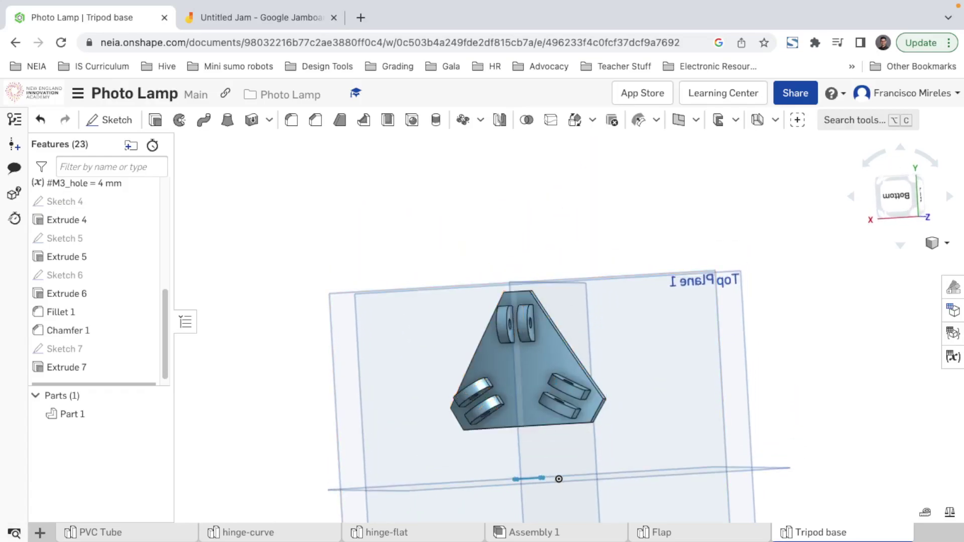
mouse_move(552, 419)
right_down()
mouse_move(590, 390)
mouse_move(548, 405)
right_up()
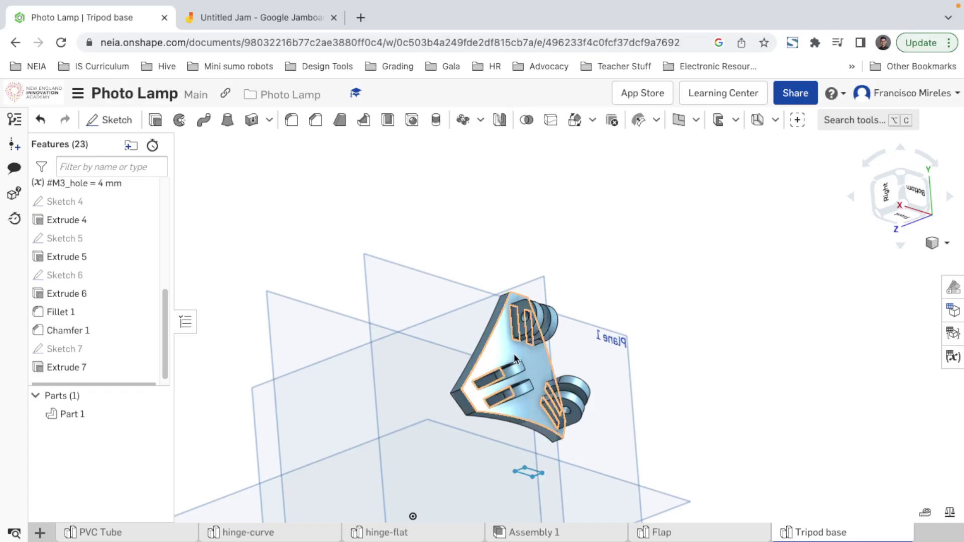
right_drag(517, 360, 541, 438)
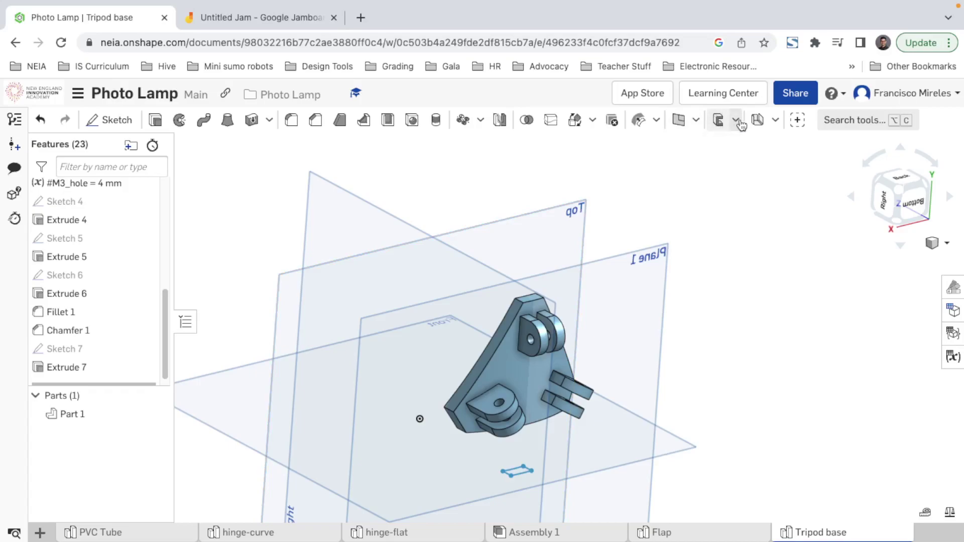
click(696, 120)
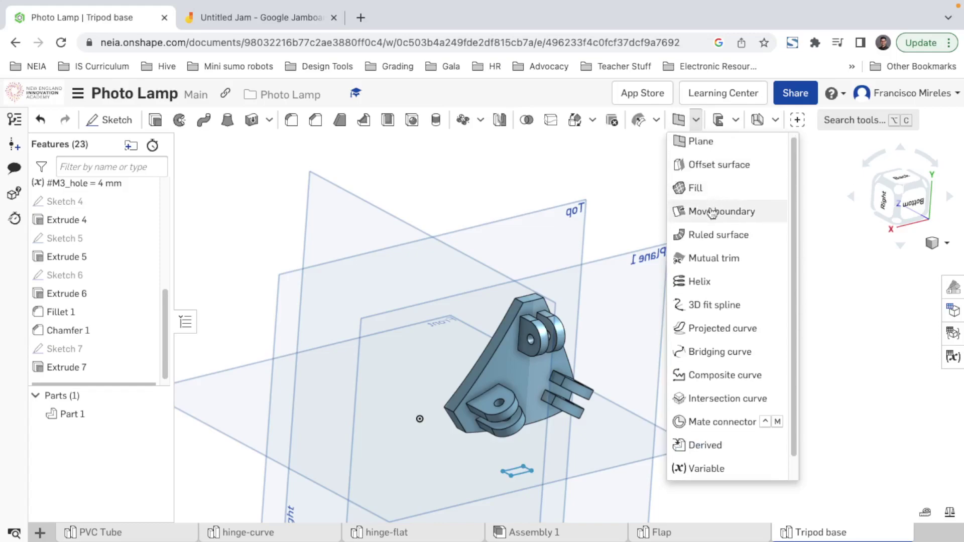
scroll(708, 231, down, 1)
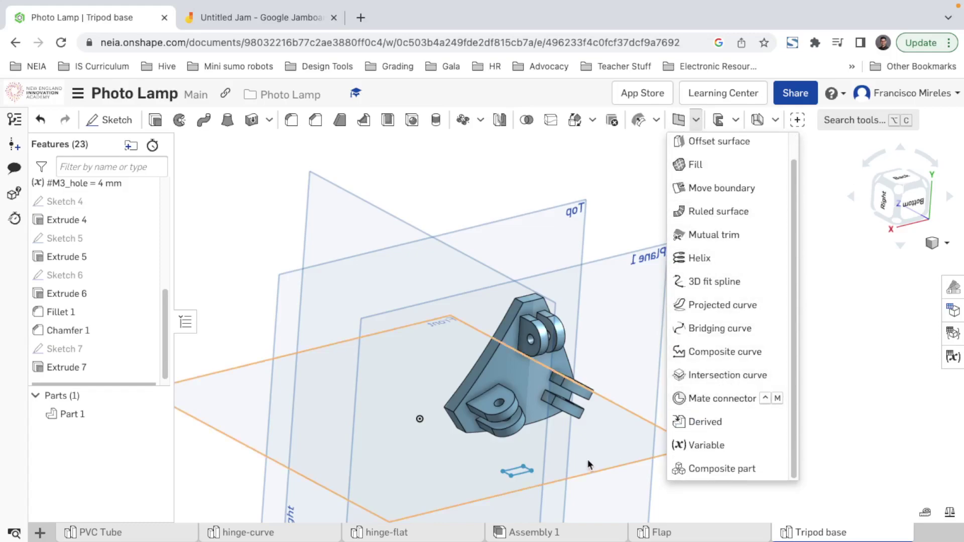
right_drag(628, 337, 597, 314)
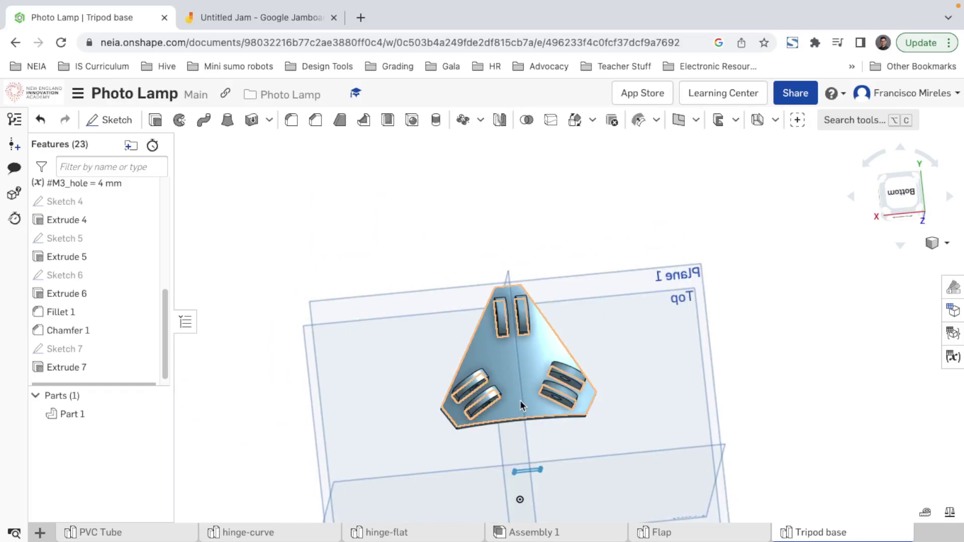
right_drag(661, 312, 643, 219)
right_drag(643, 285, 683, 274)
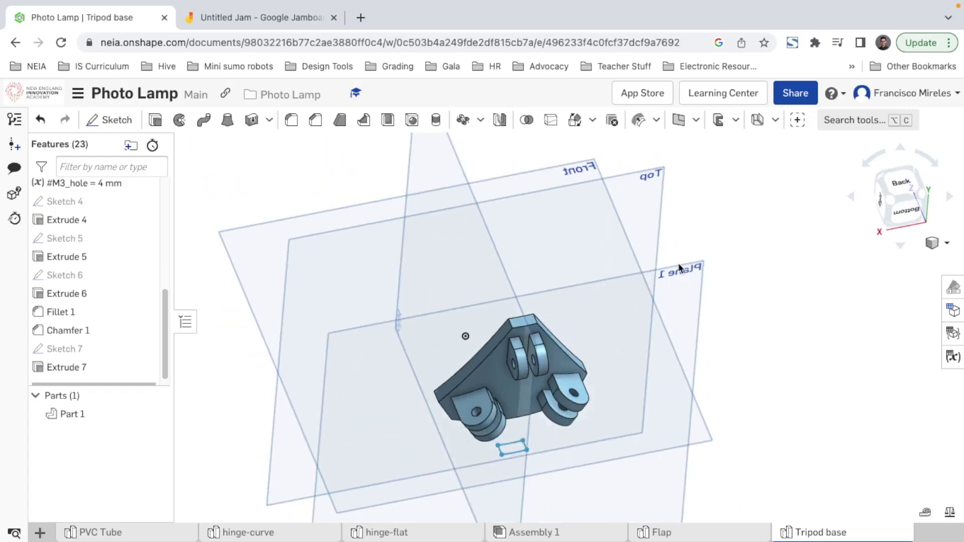
- Start a sketch on Plane 1 and draw a circle about 5 mm in diameter on the vertical centre line near the plate's wide edge
click(683, 272)
scroll(108, 322, down, 3)
key(shift+s)
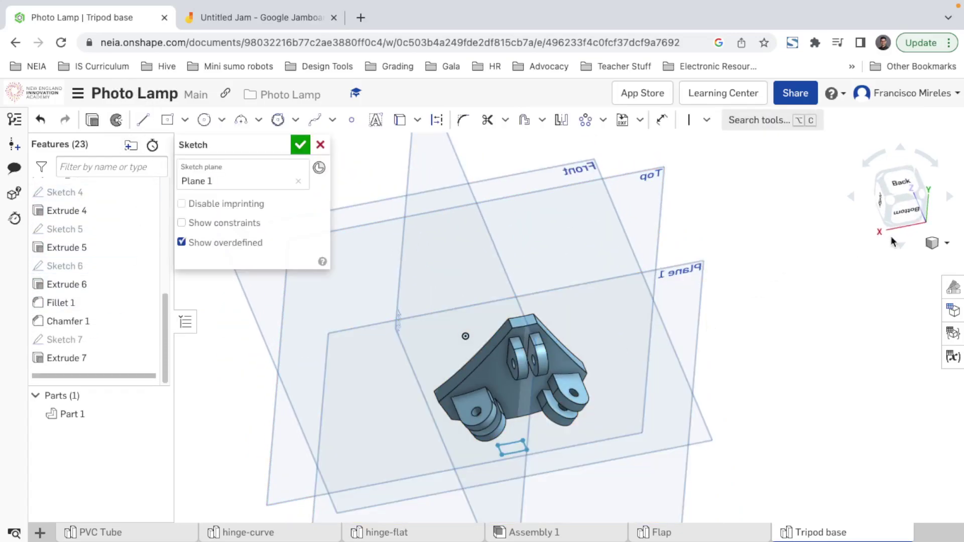
key(n)
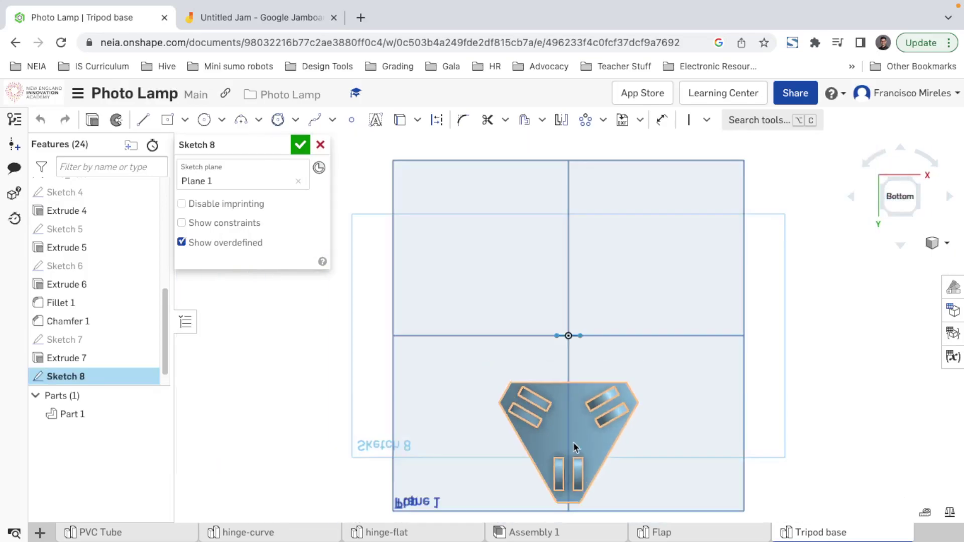
scroll(570, 477, up, 3)
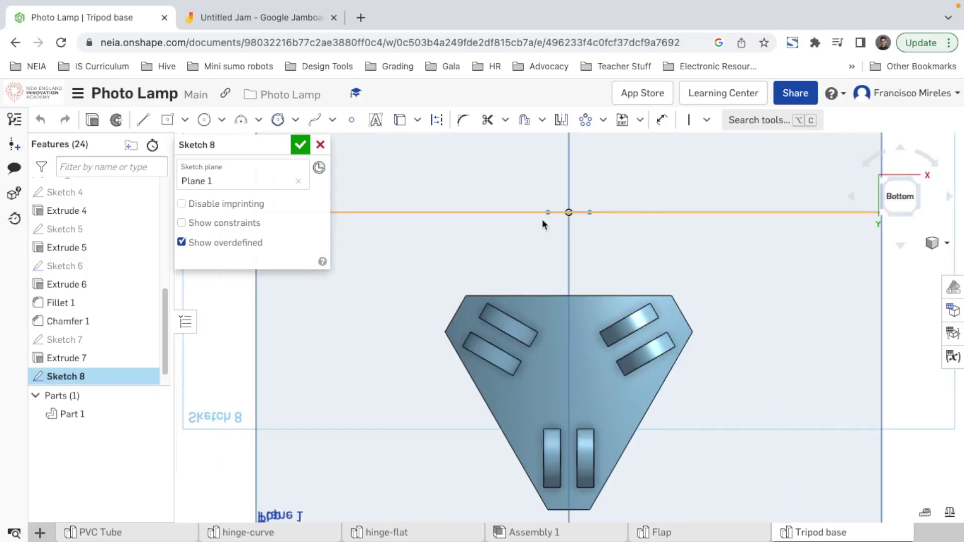
key(c)
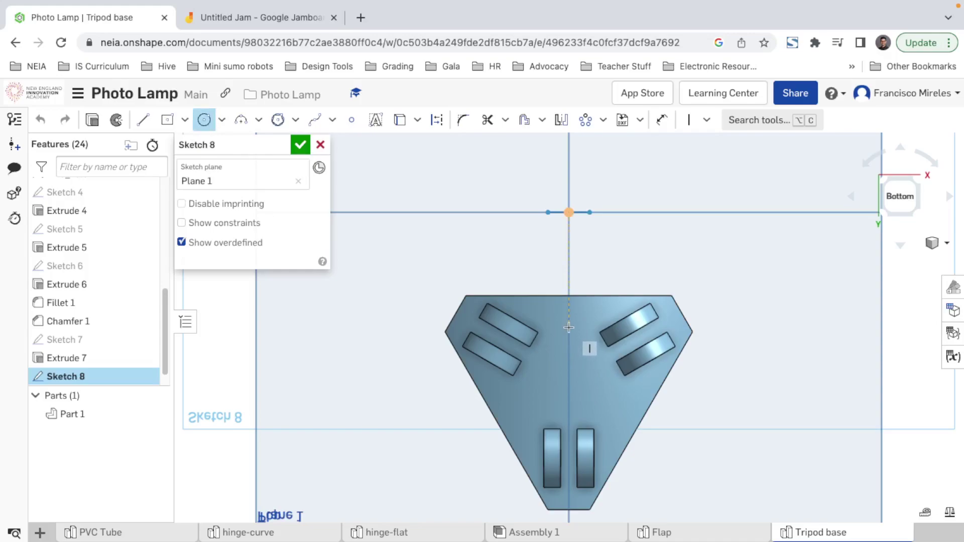
click(569, 327)
click(579, 331)
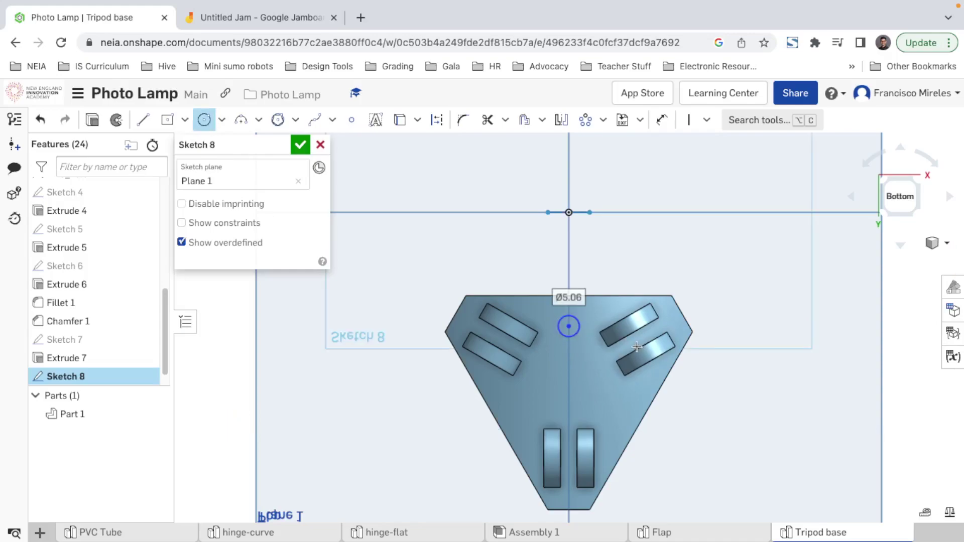
key(Escape)
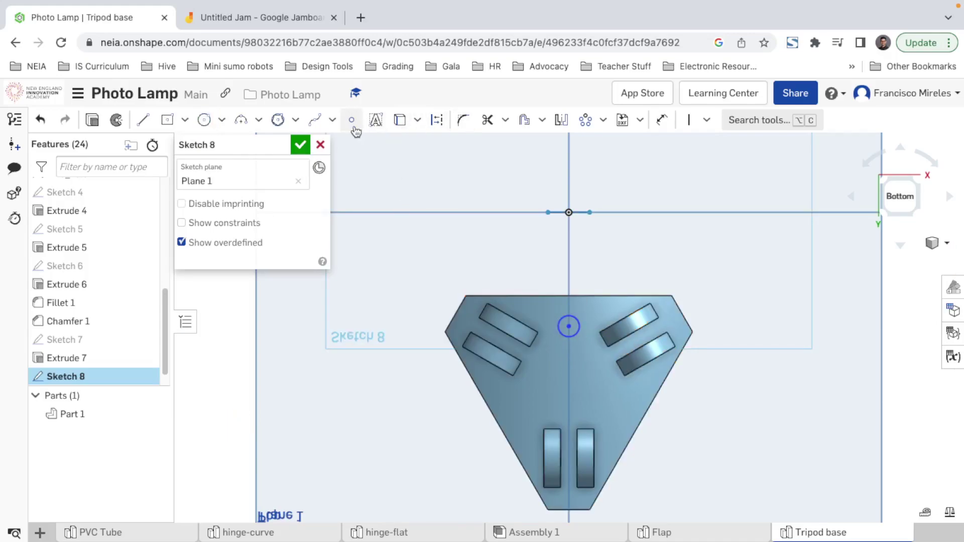
- Dimension the circle's diameter, try to set it to #M3_hole, and close the sketch
click(662, 120)
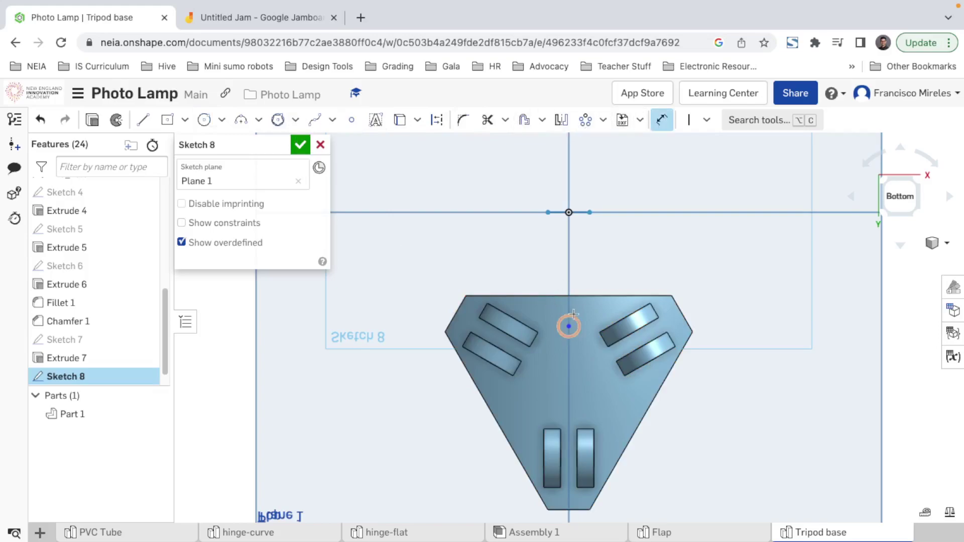
click(636, 269)
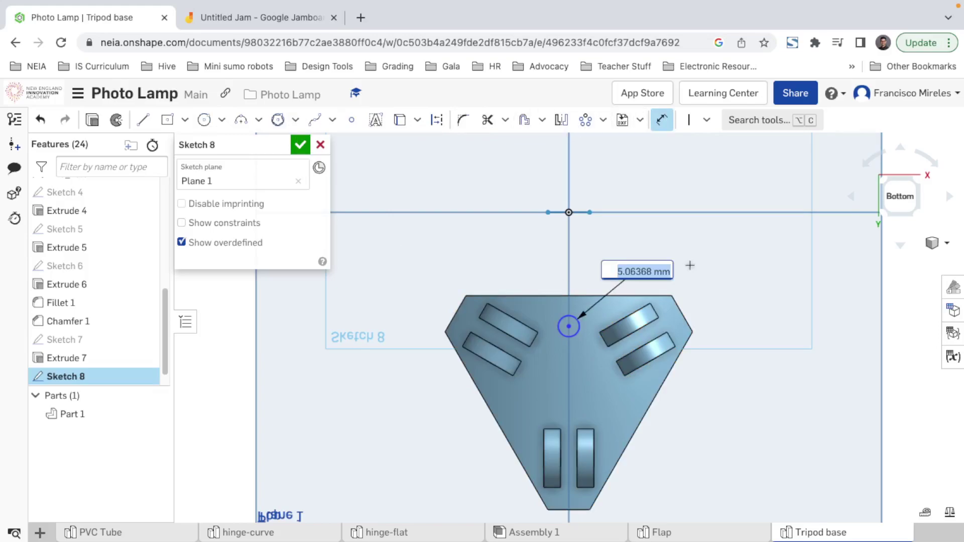
text(m3)
key(Return)
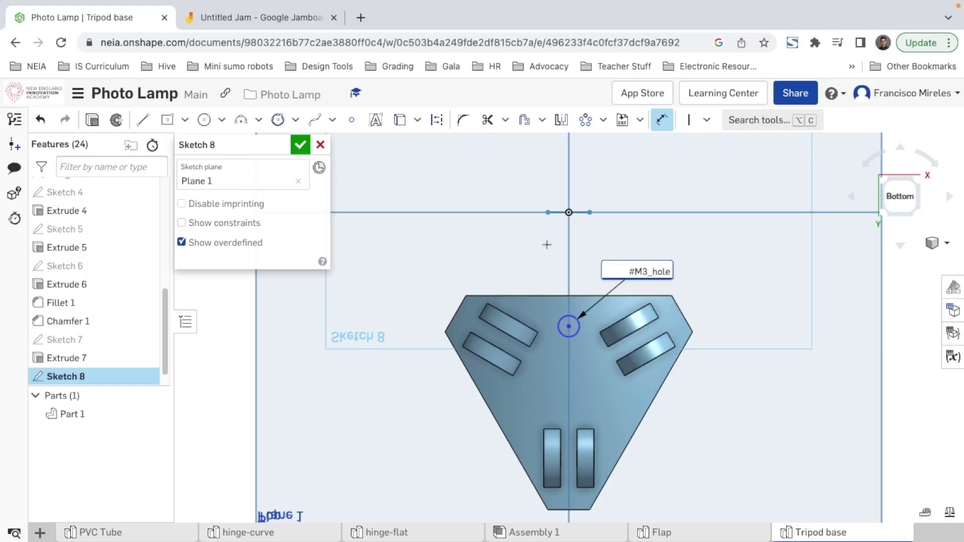
key(Return)
key(Return)
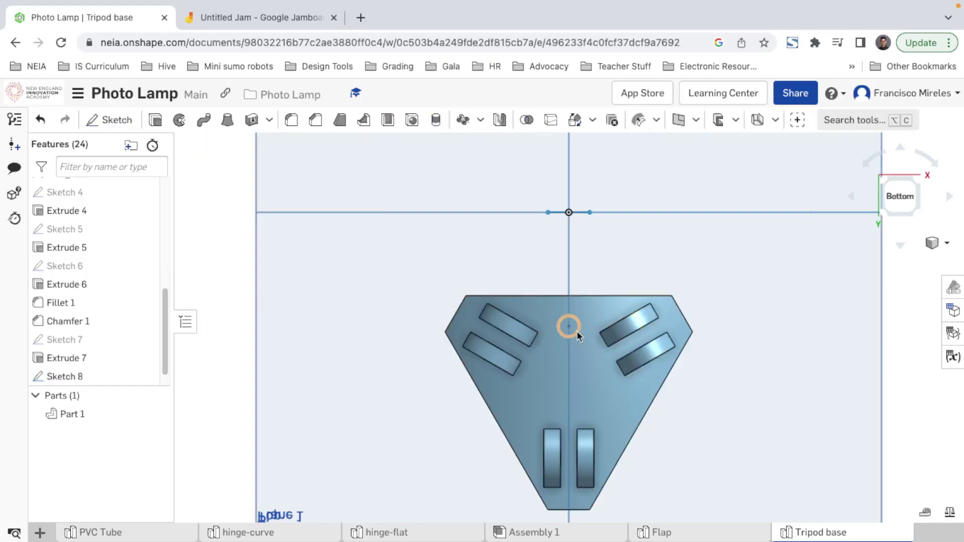
- Reopen the circle's sketch for editing and move the circle slightly closer to the plate's wide edge
right_click(68, 376)
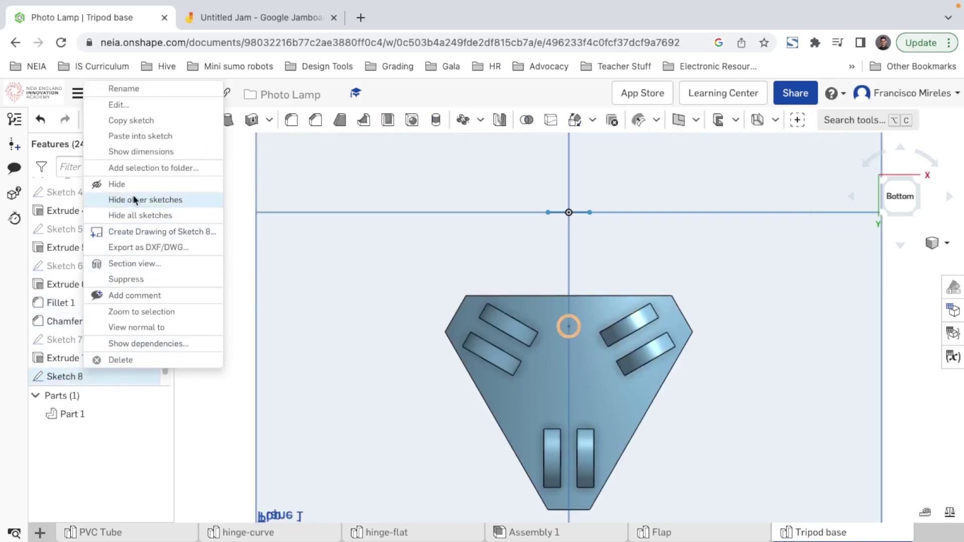
click(132, 106)
drag(579, 335, 576, 320)
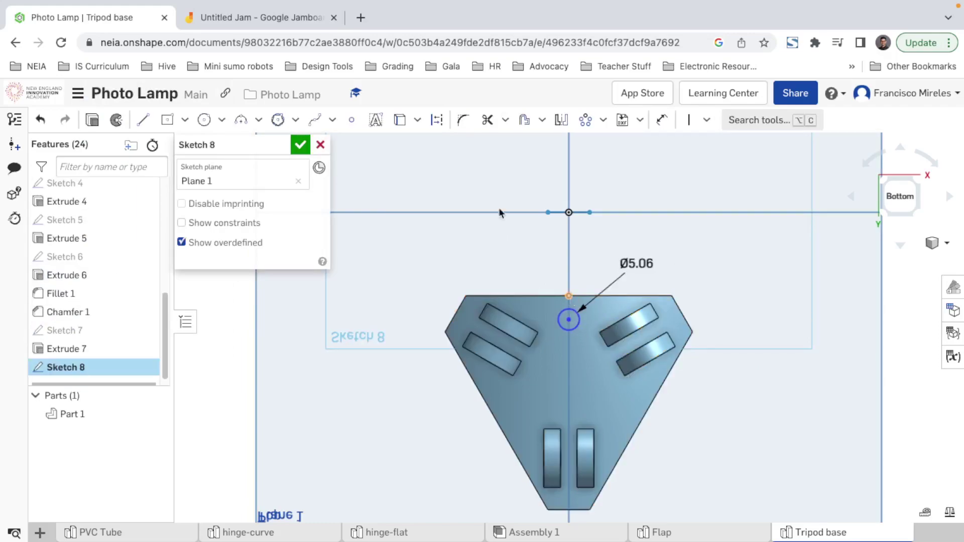
- Project the plate's wide edge into the circle's sketch
click(399, 119)
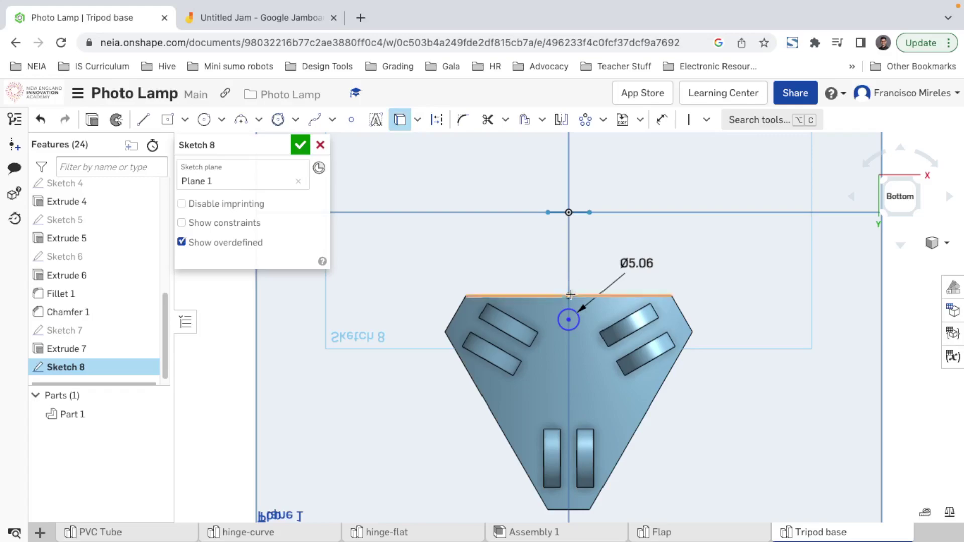
click(583, 292)
key(Escape)
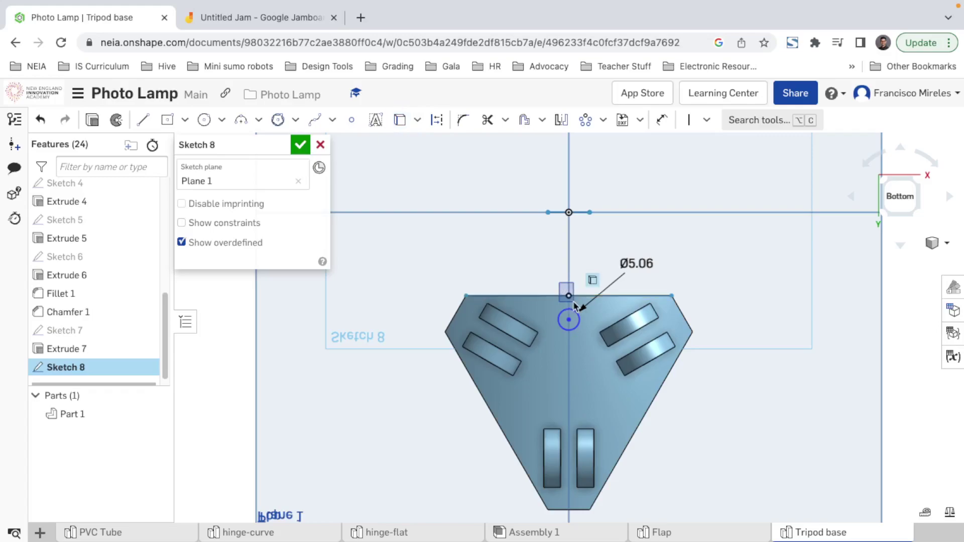
key(u)
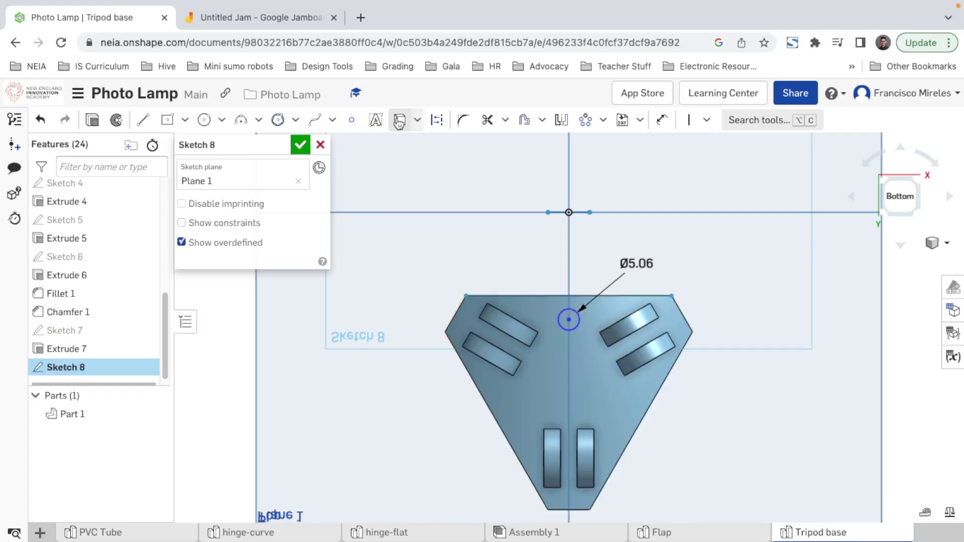
key(Escape)
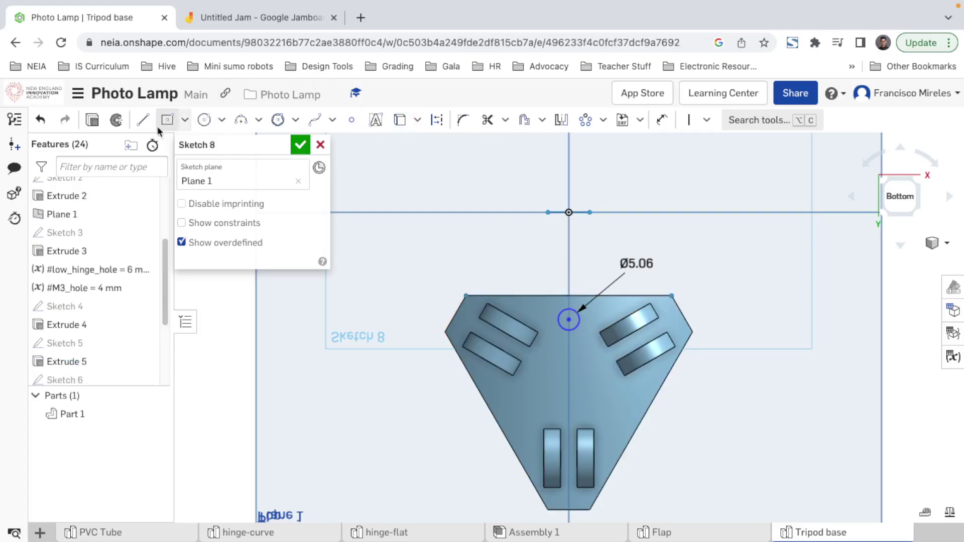
- Draw a line from the circle's centre to the wide edge's midpoint and turn both the line and the projected edge into construction geometry
key(l)
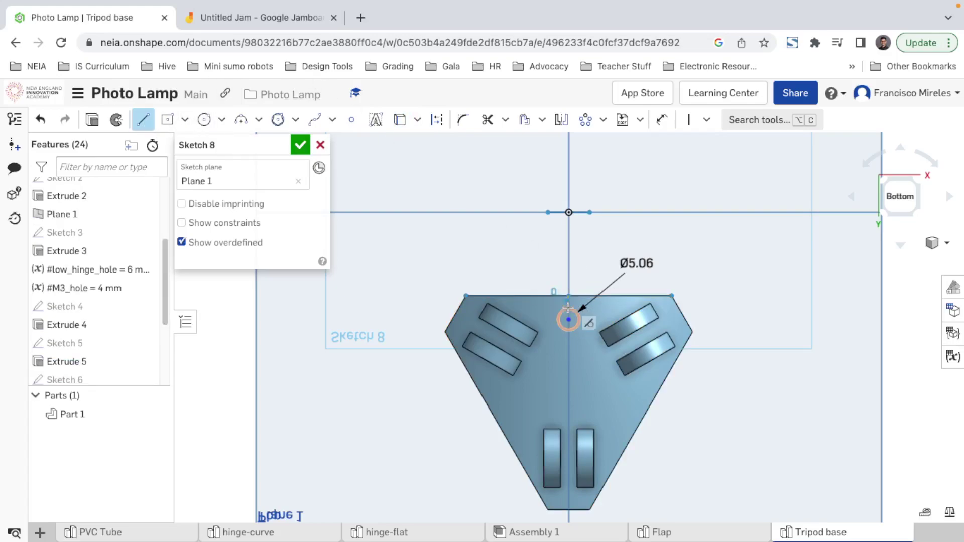
key(Escape)
drag(577, 300, 577, 300)
drag(577, 301, 556, 281)
click(437, 121)
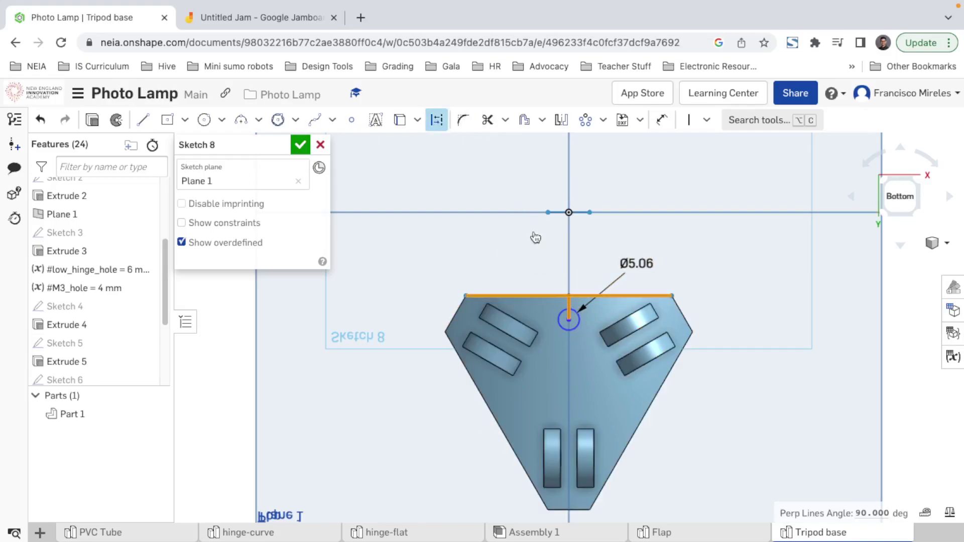
click(728, 261)
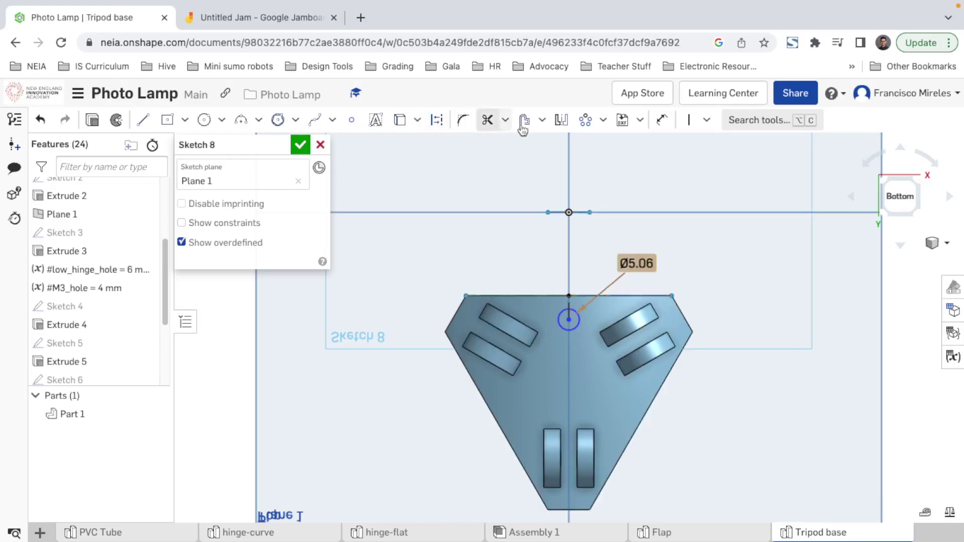
- Dimension the circle centre's distance from the plate's wide edge at 5 mm and change it to 6 mm
click(662, 120)
click(673, 297)
click(736, 267)
text(5)
key(Return)
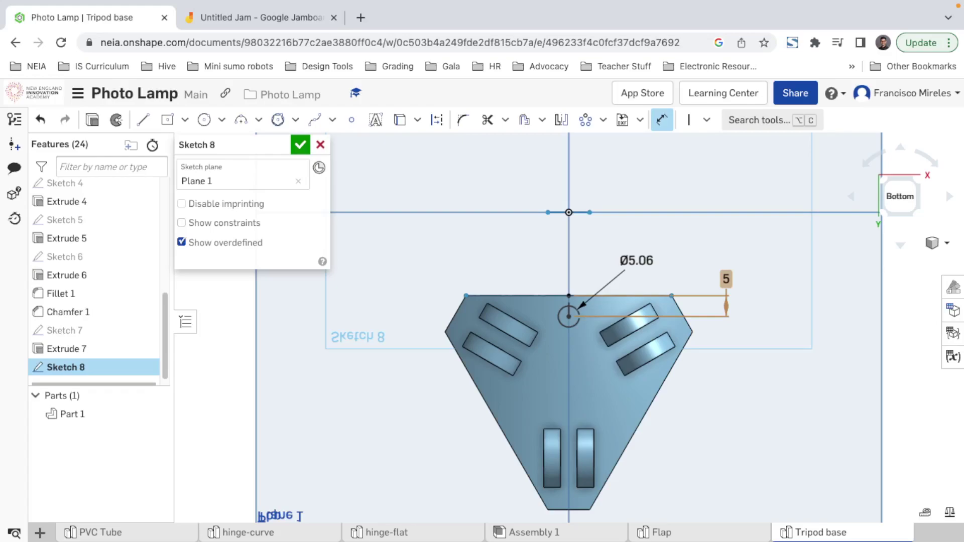
double_click(727, 279)
text(6)
key(Return)
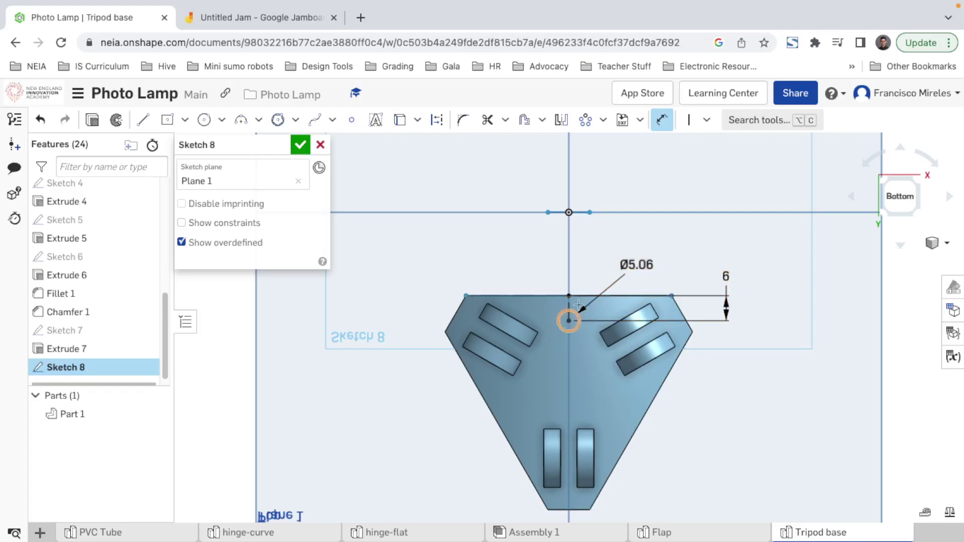
- Examine the circle's placement against the curved plate and its hinge tabs at an angle and straight from below
mouse_move(585, 372)
right_down()
mouse_move(639, 394)
mouse_move(670, 389)
mouse_move(763, 338)
mouse_move(821, 395)
mouse_move(701, 416)
mouse_move(693, 427)
mouse_move(758, 387)
mouse_move(768, 405)
mouse_move(809, 420)
right_up()
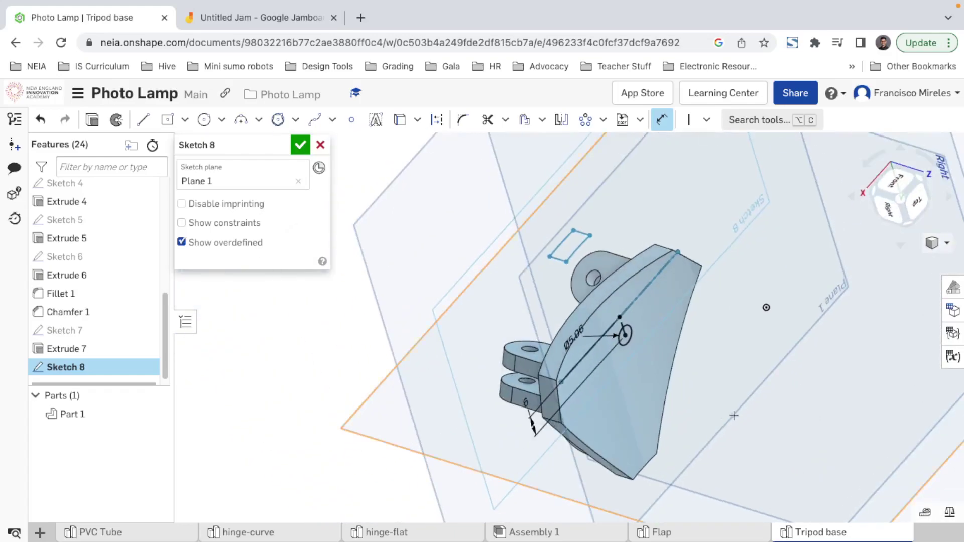
right_drag(622, 382, 837, 267)
click(896, 201)
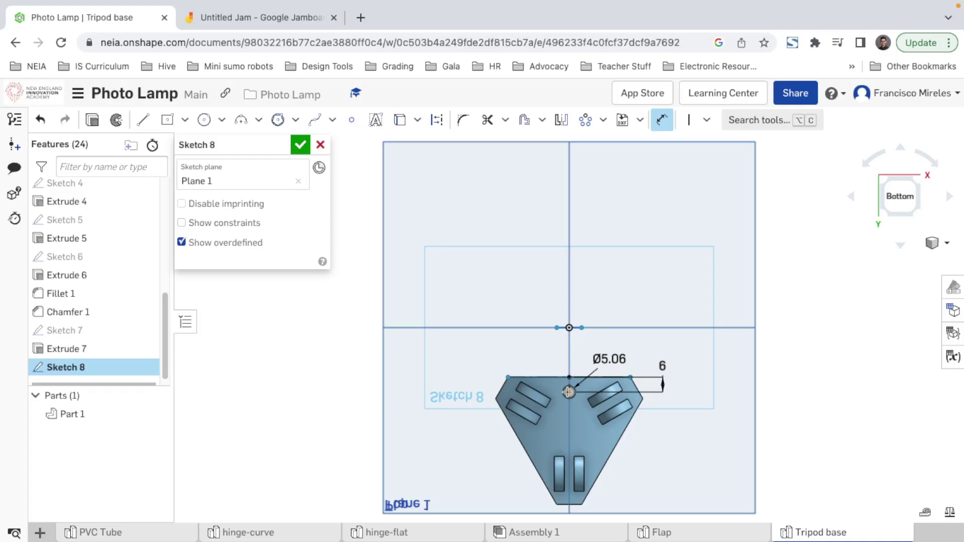
scroll(577, 419, up, 2)
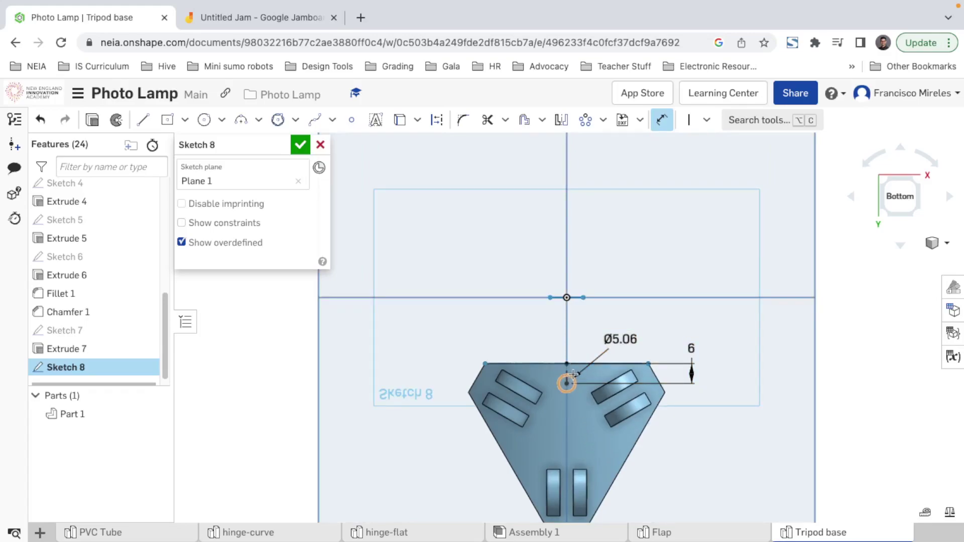
scroll(582, 444, up, 2)
scroll(581, 446, down, 3)
scroll(584, 475, up, 1)
scroll(586, 479, up, 1)
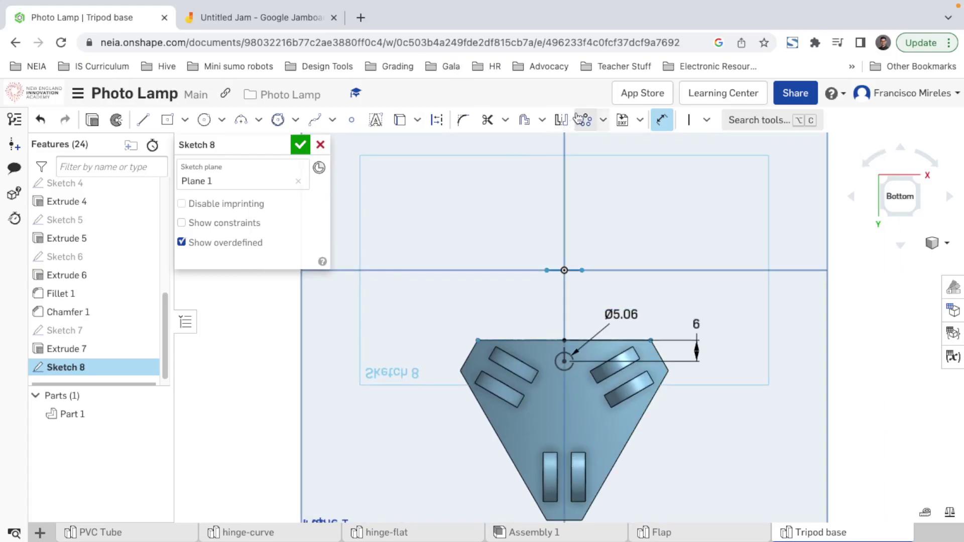
- Project the plate's two long slanted edges into the sketch
click(399, 119)
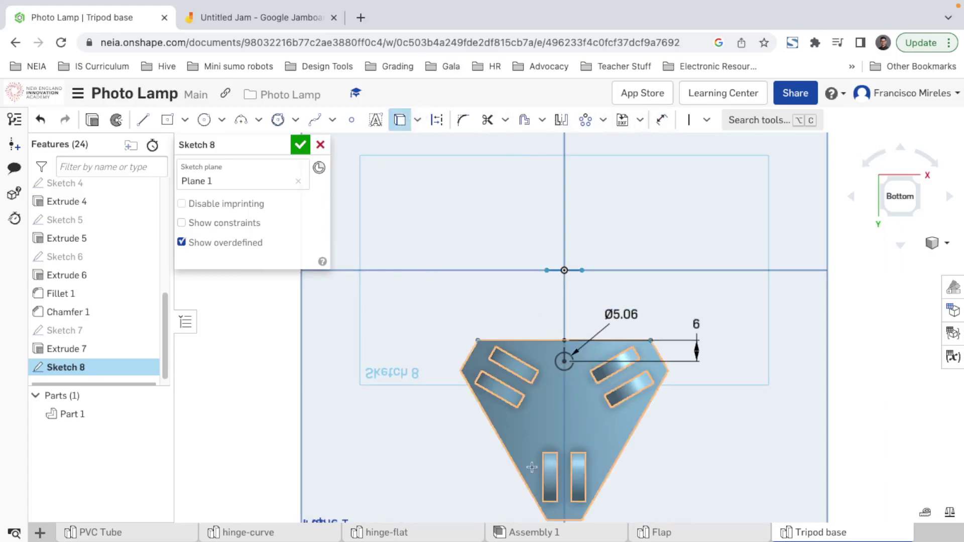
click(510, 455)
click(630, 436)
key(Escape)
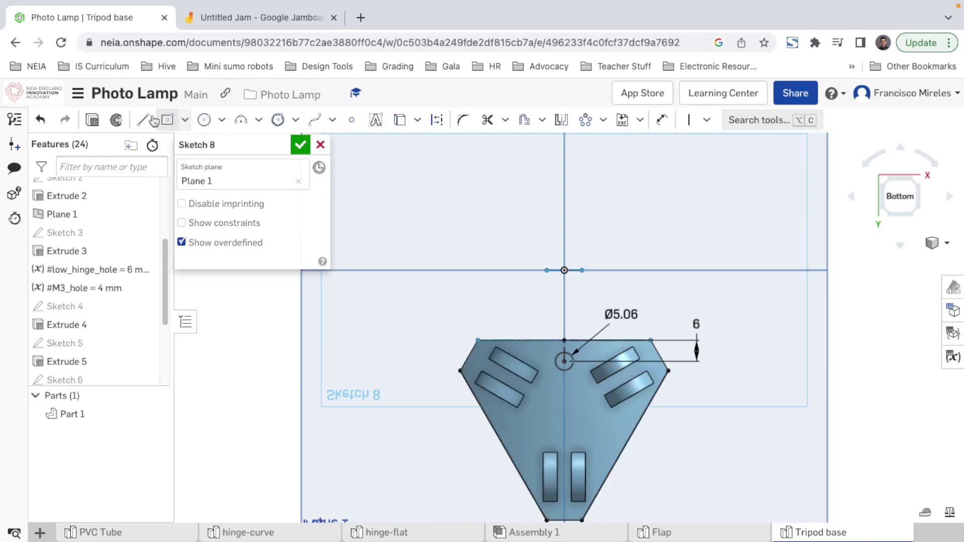
click(510, 455)
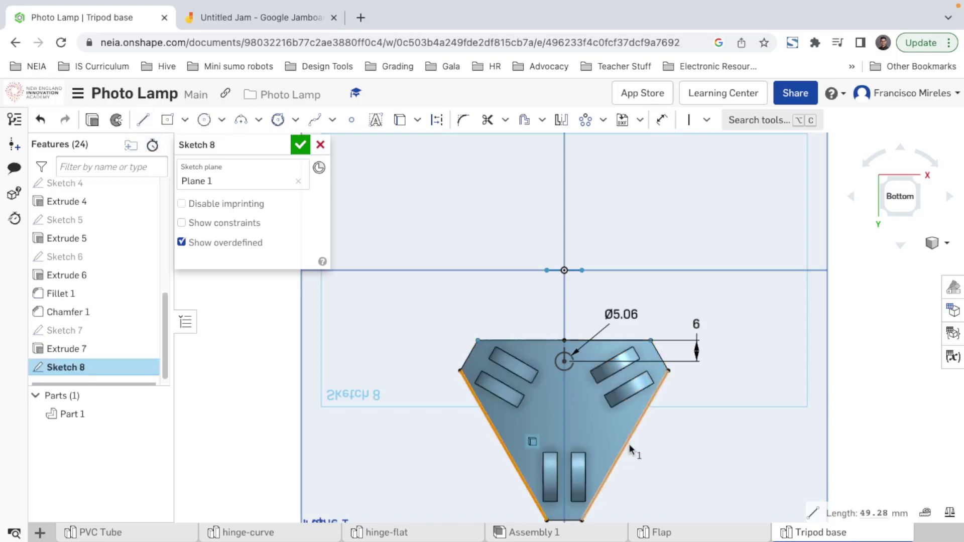
click(416, 371)
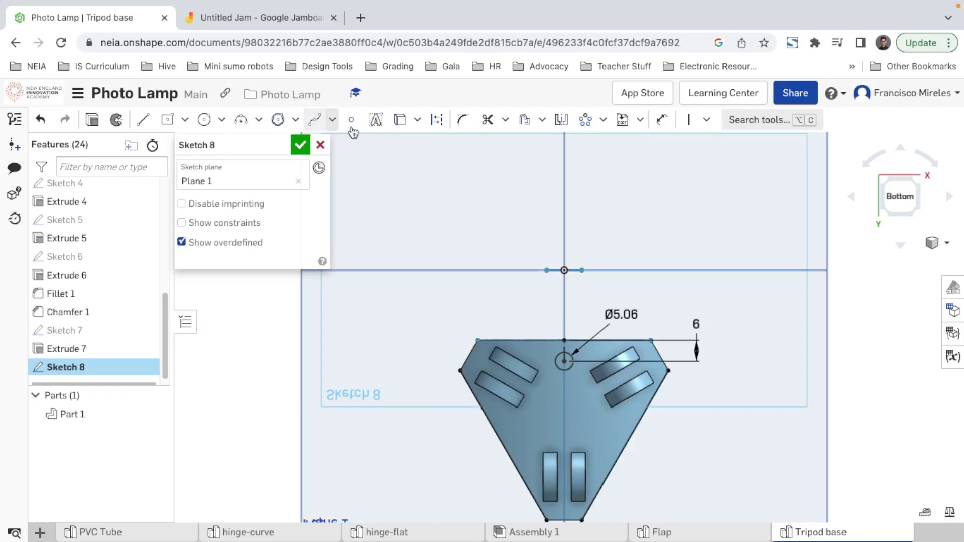
click(144, 120)
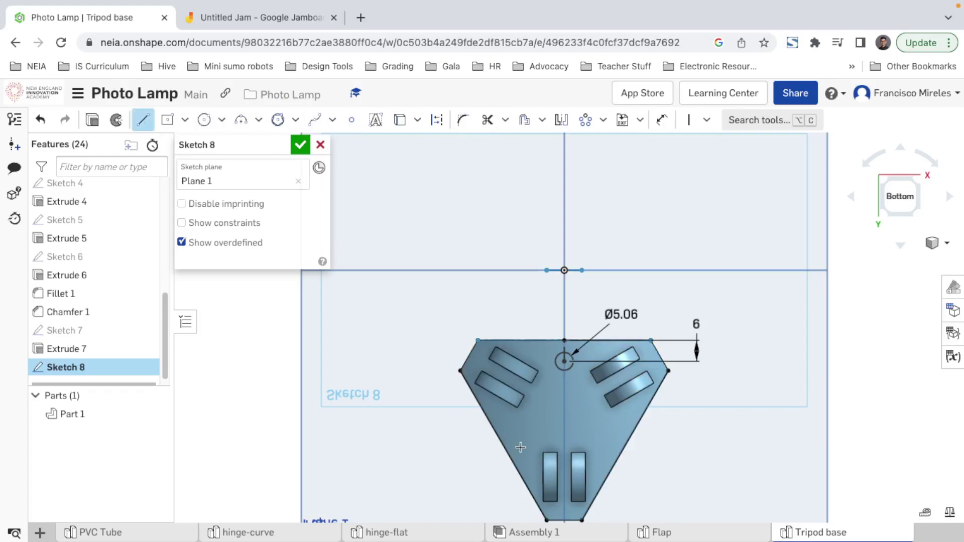
scroll(578, 444, down, 4)
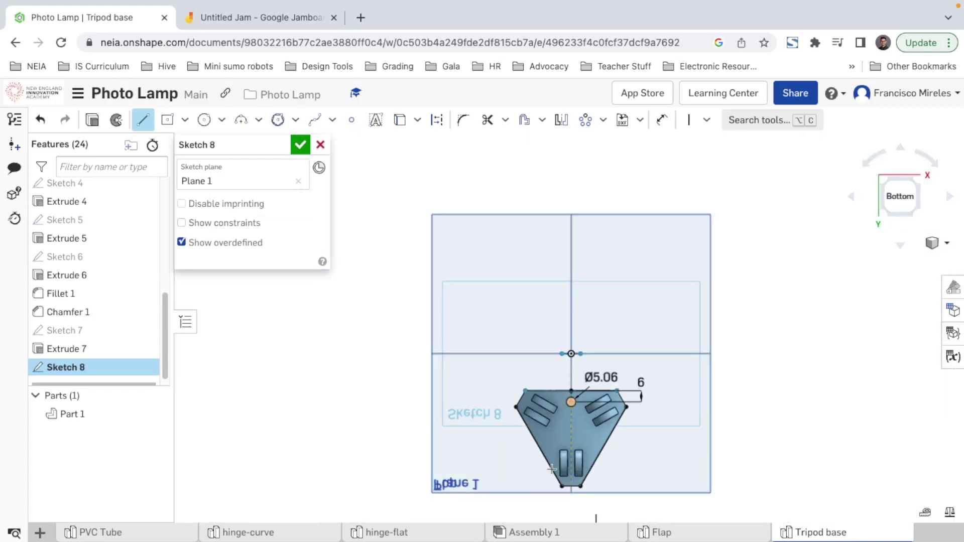
key(Escape)
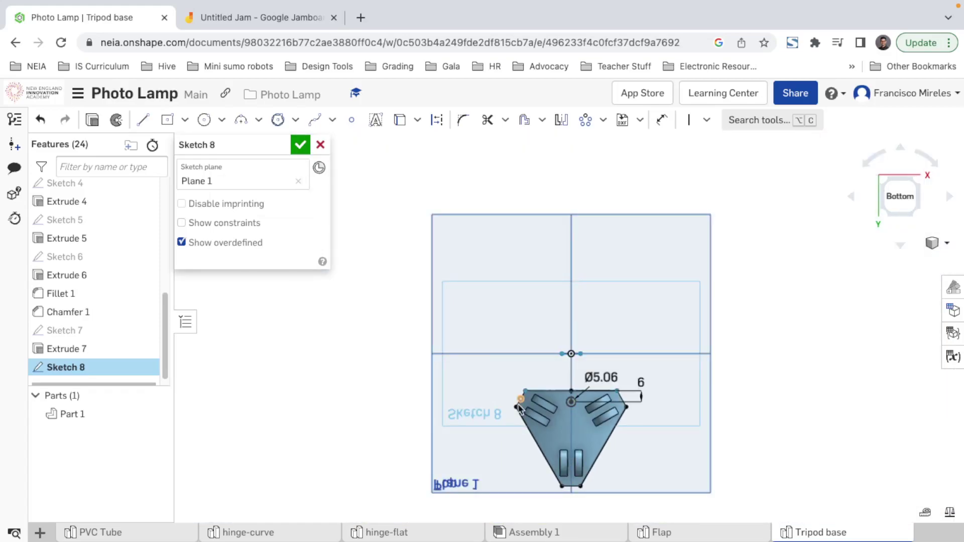
- Project the plate's three short corner edges into the sketch
scroll(519, 406, up, 2)
scroll(656, 446, up, 6)
scroll(649, 436, down, 4)
middle_drag(650, 433, 666, 335)
click(419, 277)
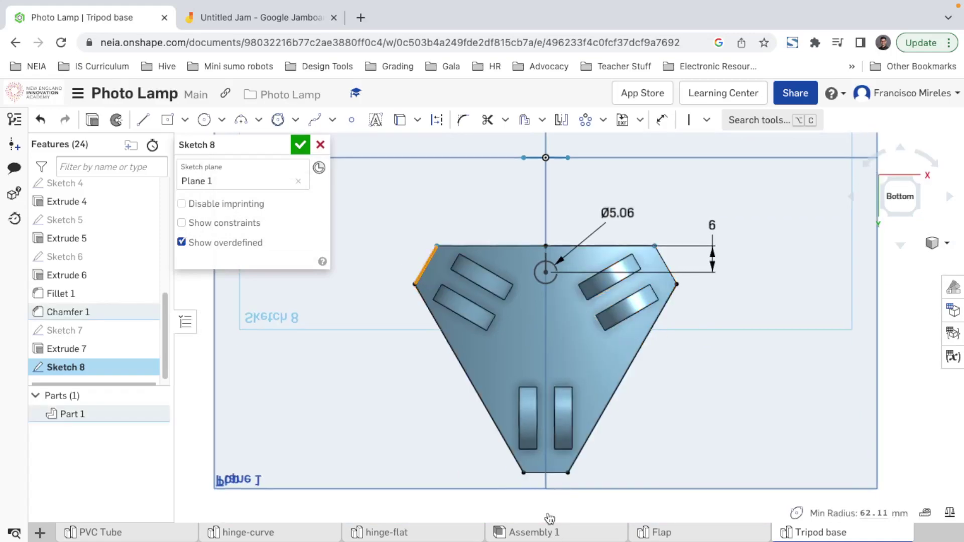
click(534, 473)
click(670, 274)
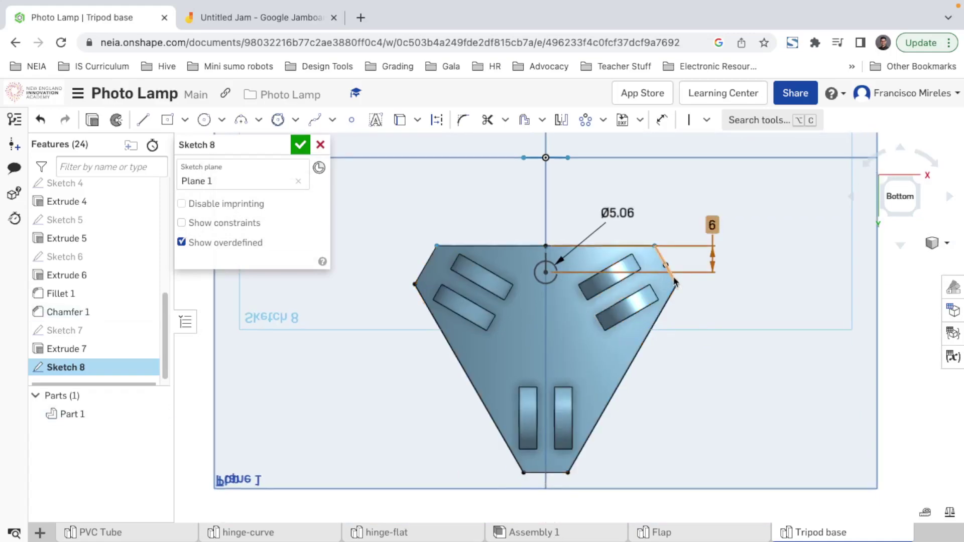
click(695, 289)
click(672, 278)
click(559, 473)
click(418, 274)
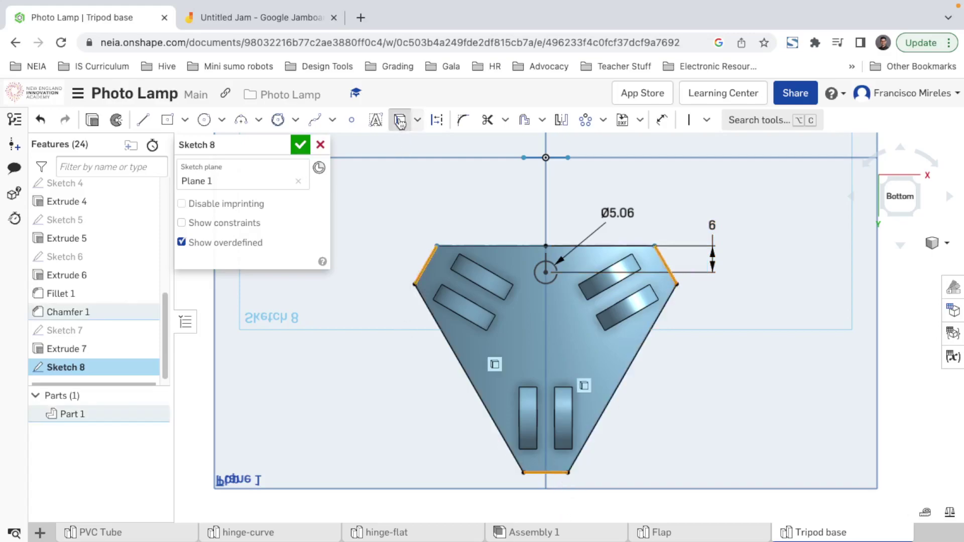
click(608, 451)
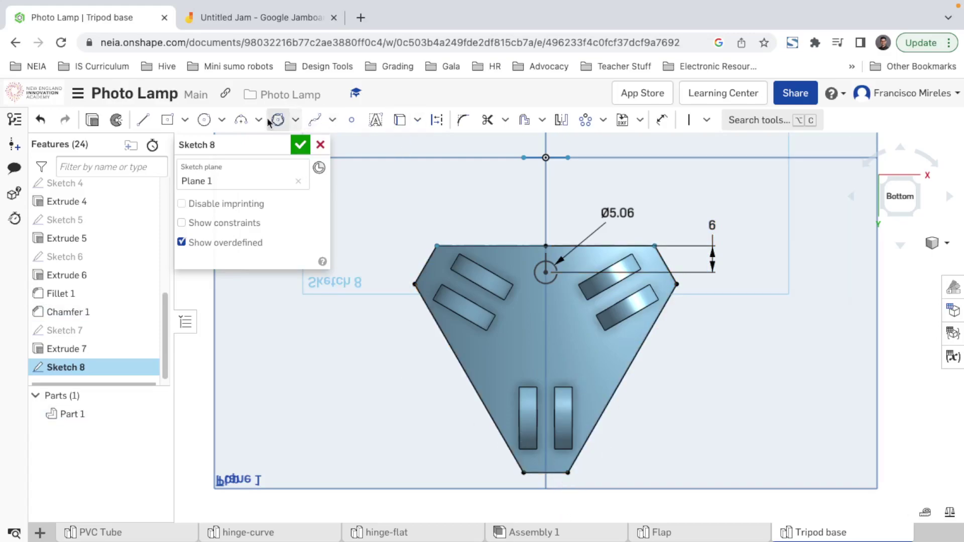
- Delete the short line joining the circle to the wide edge and move the circle off the plate along the vertical centre line
click(143, 120)
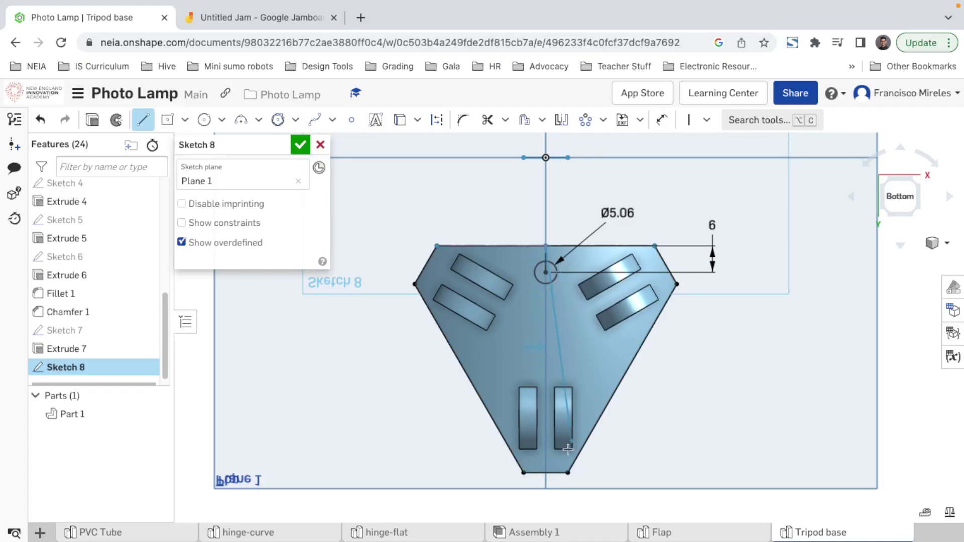
key(Escape)
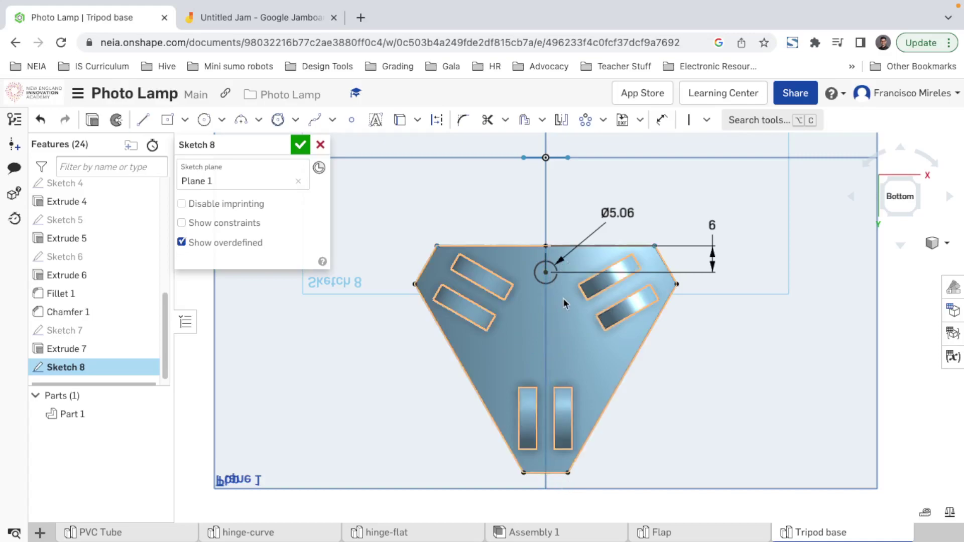
click(546, 273)
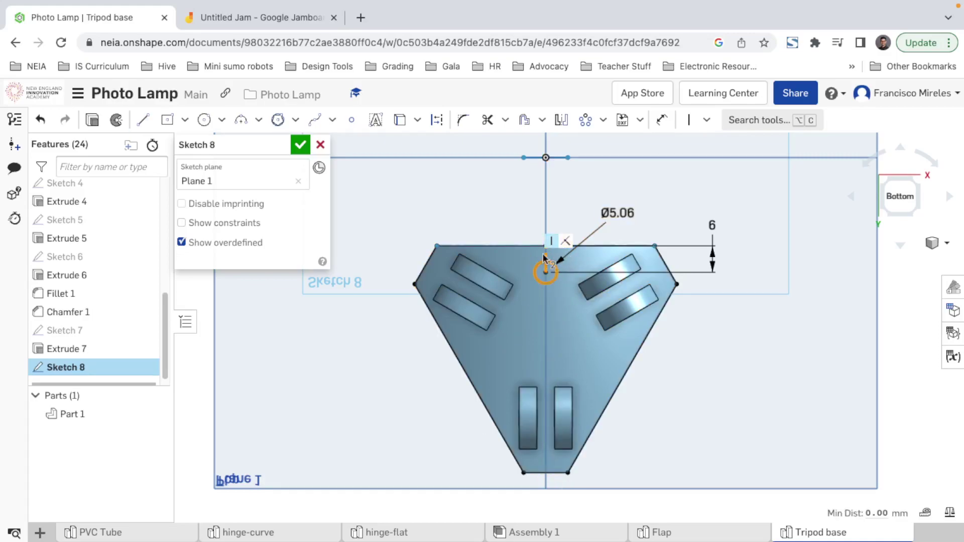
click(546, 256)
click(561, 236)
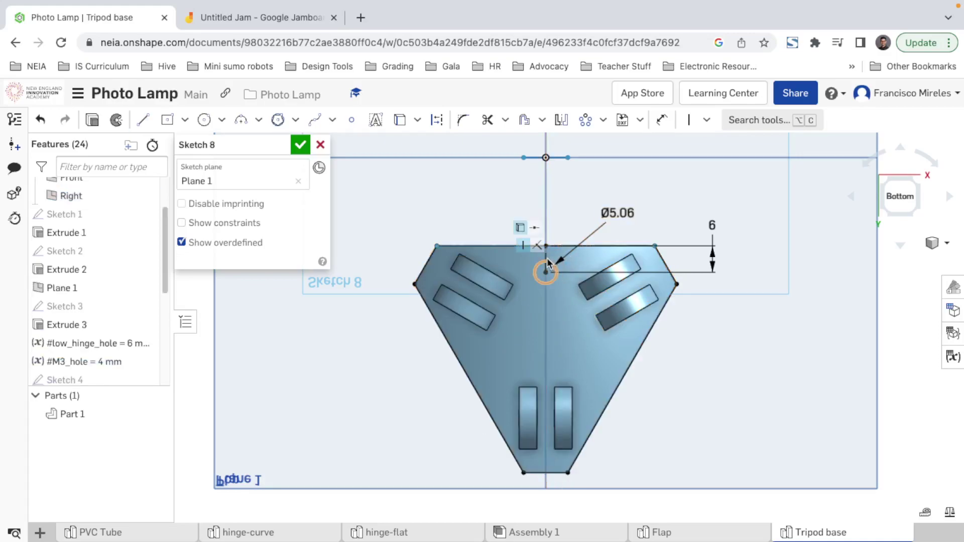
click(542, 256)
key(Delete)
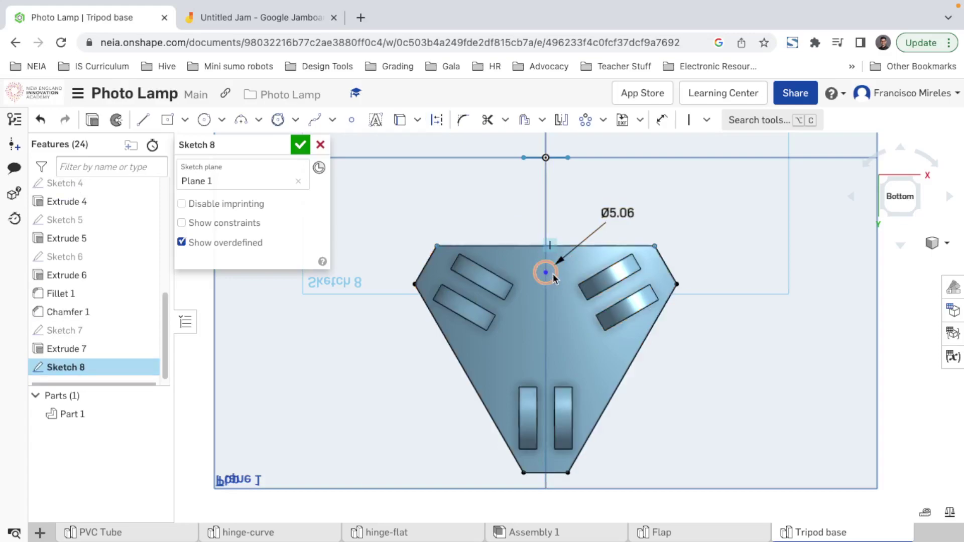
drag(546, 274, 522, 217)
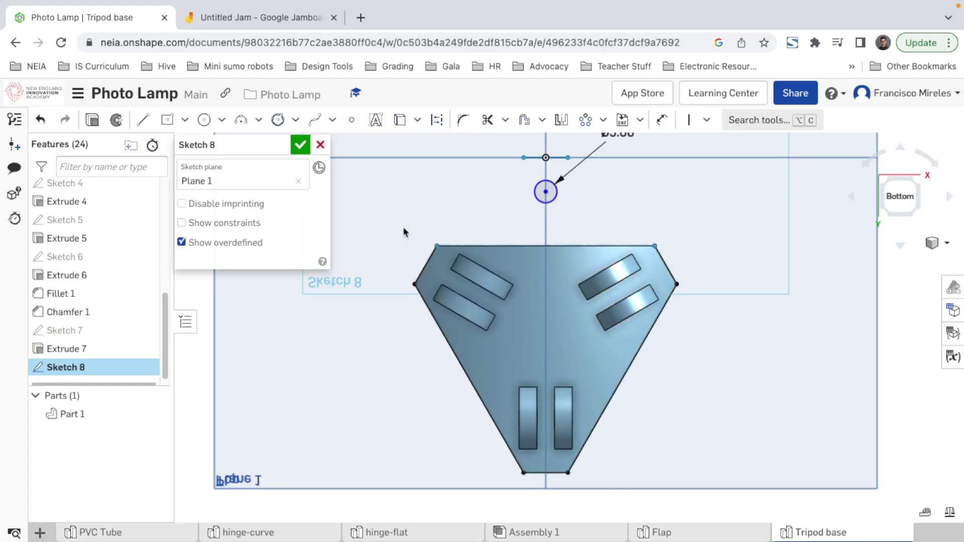
- Draw three crossing lines over the plate, each joining the midpoint of a long outline edge to the midpoint of the opposite short edge
click(143, 119)
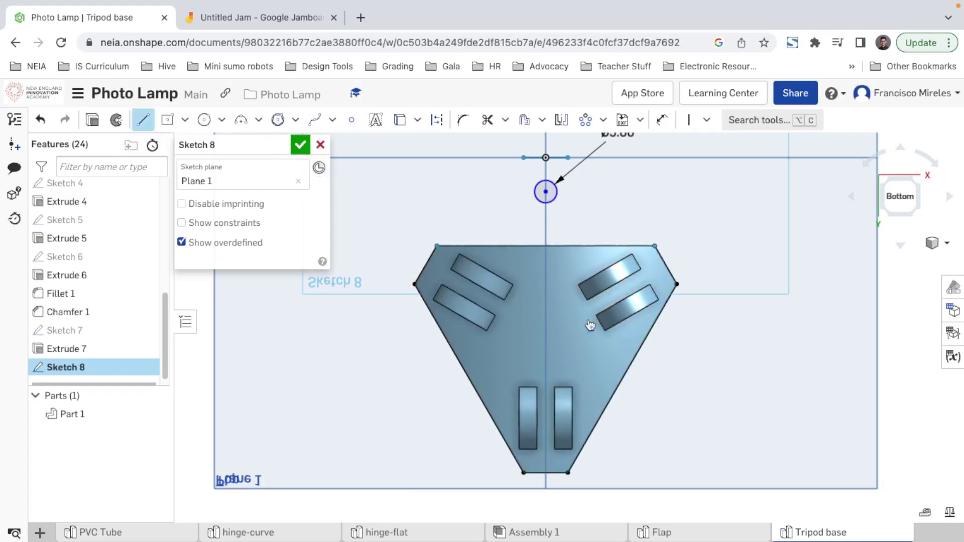
click(546, 246)
click(594, 443)
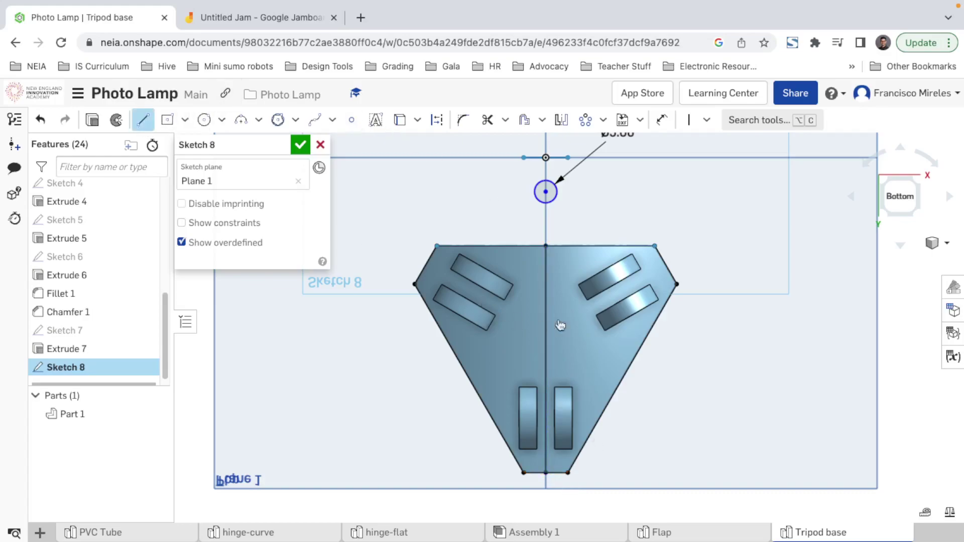
click(622, 378)
click(425, 265)
key(Escape)
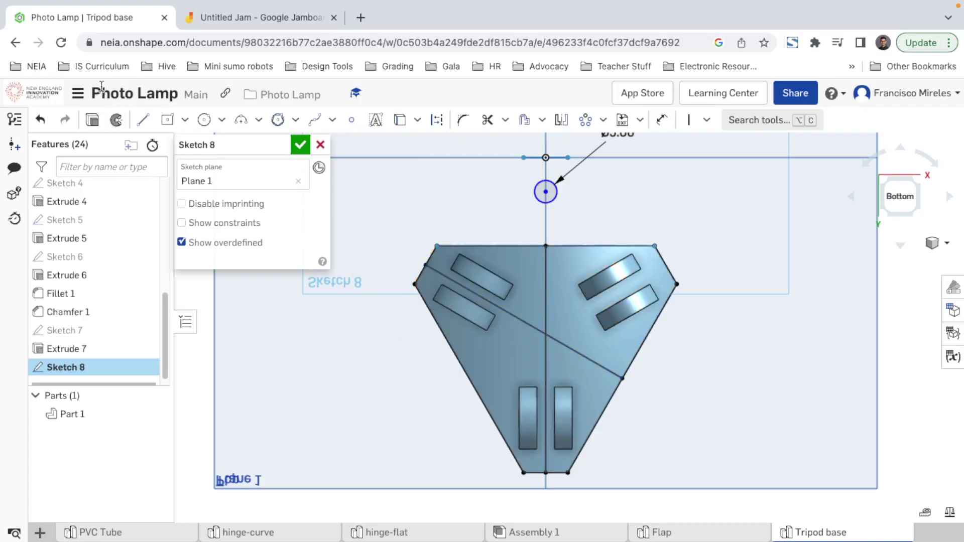
click(470, 378)
click(665, 265)
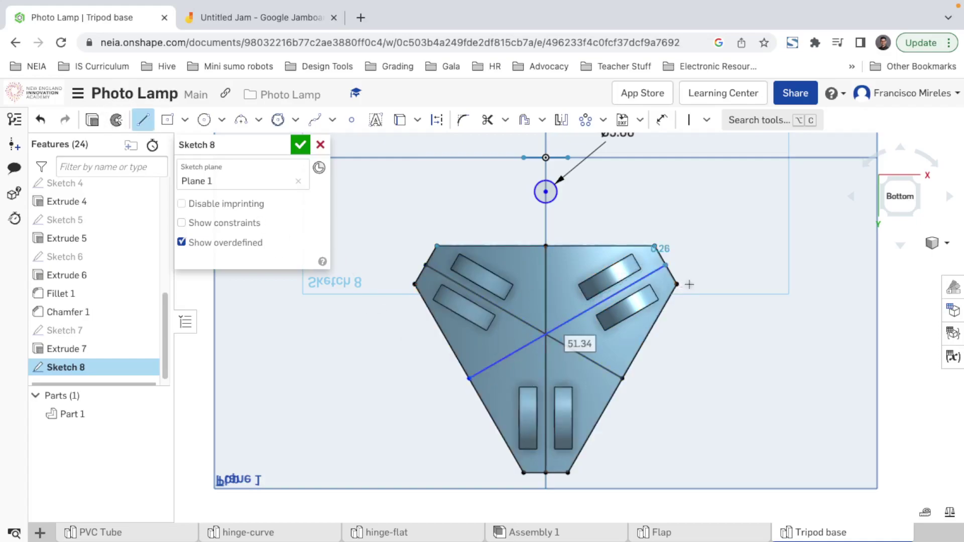
key(Escape)
- Convert the projected outline and the three midpoint lines to construction geometry and move the circle onto the plate near its wide edge
mouse_move(380, 206)
mouse_down()
mouse_move(716, 477)
mouse_move(696, 490)
mouse_up()
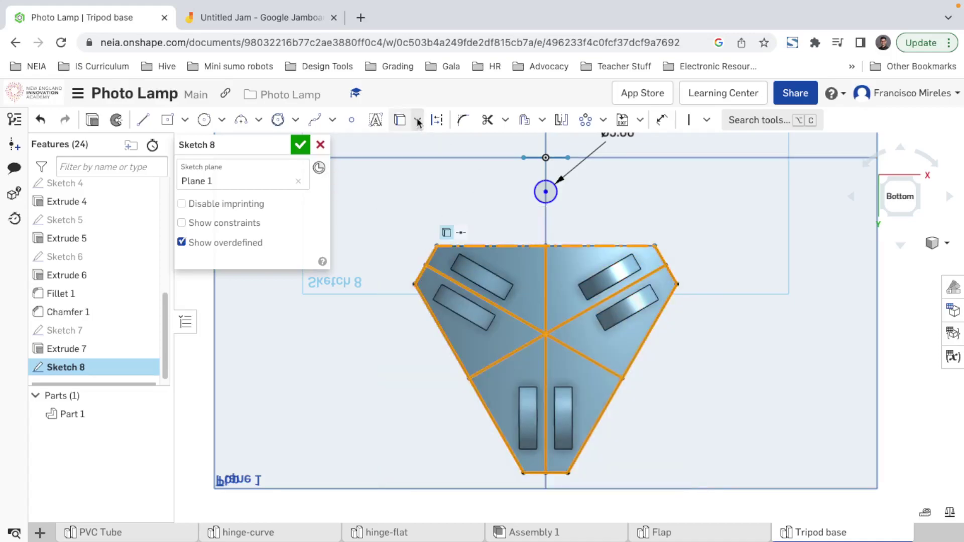
click(437, 119)
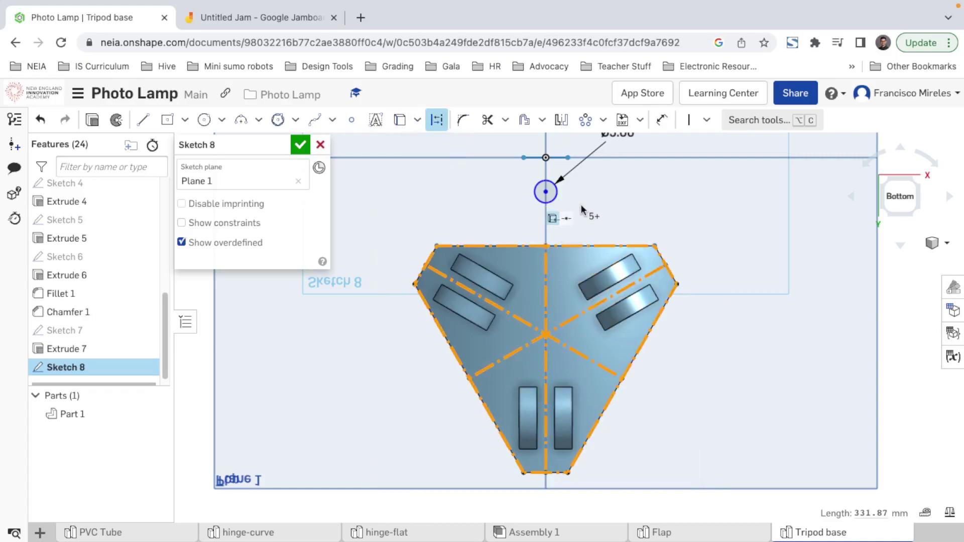
drag(547, 201, 545, 283)
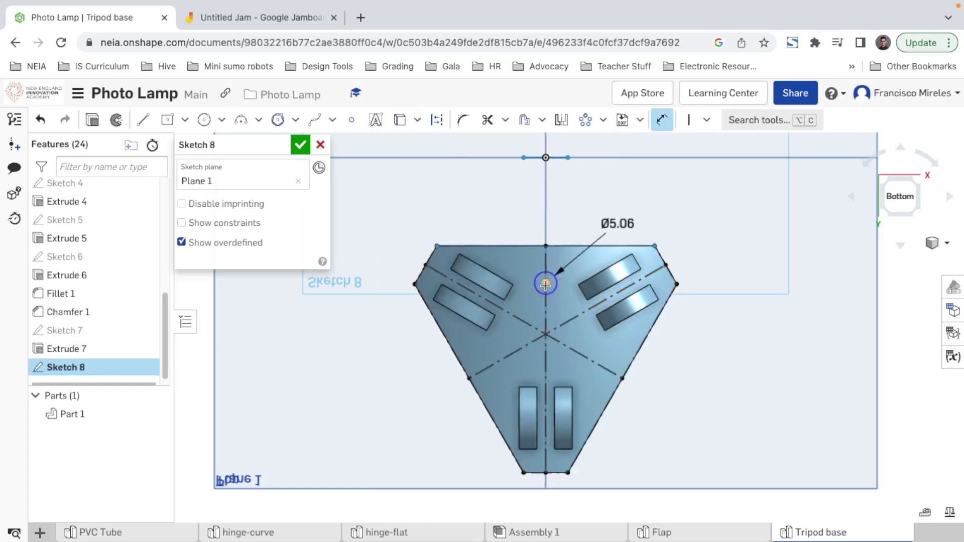
click(545, 282)
key(y)
click(578, 245)
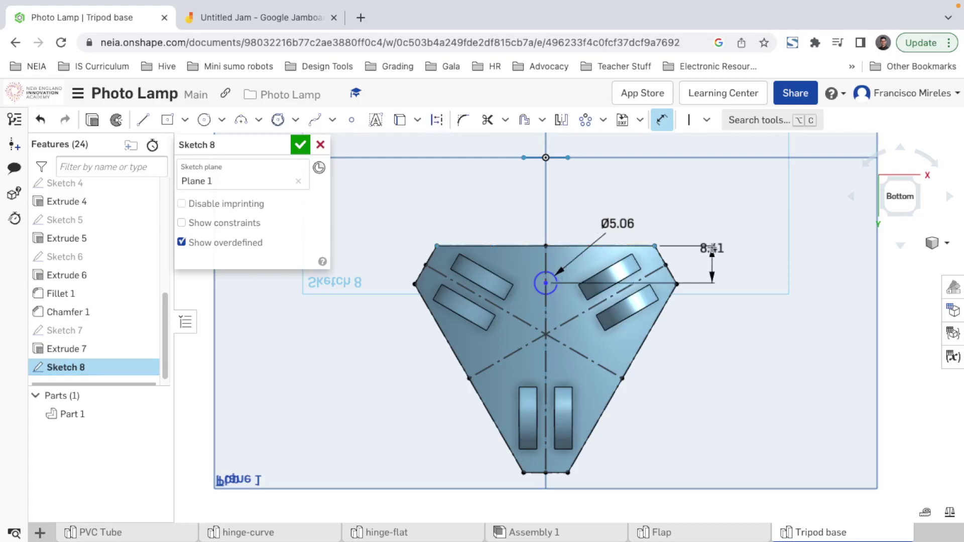
click(722, 220)
key(Return)
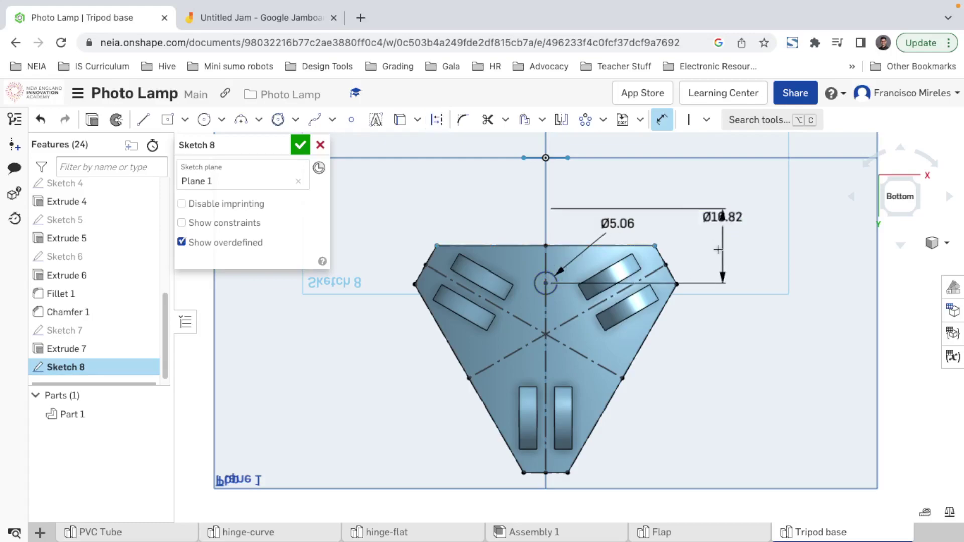
mouse_move(733, 241)
right_down()
mouse_move(714, 266)
mouse_move(747, 273)
mouse_move(800, 337)
mouse_move(667, 339)
mouse_move(613, 198)
right_up()
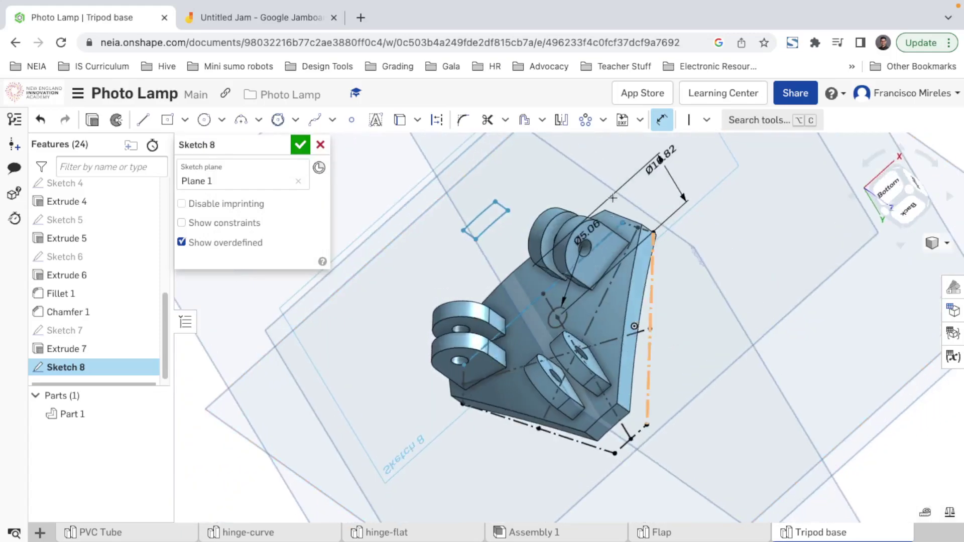
click(904, 216)
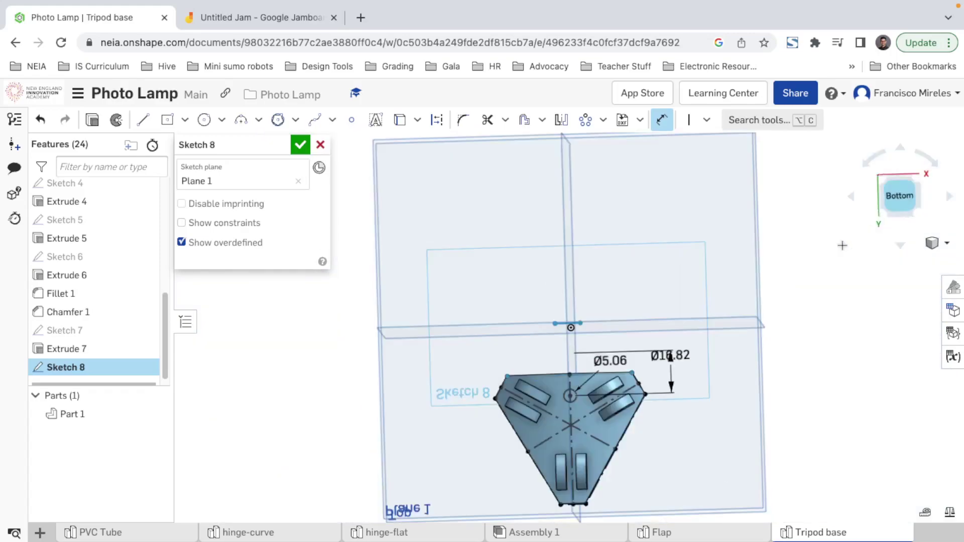
scroll(594, 424, up, 2)
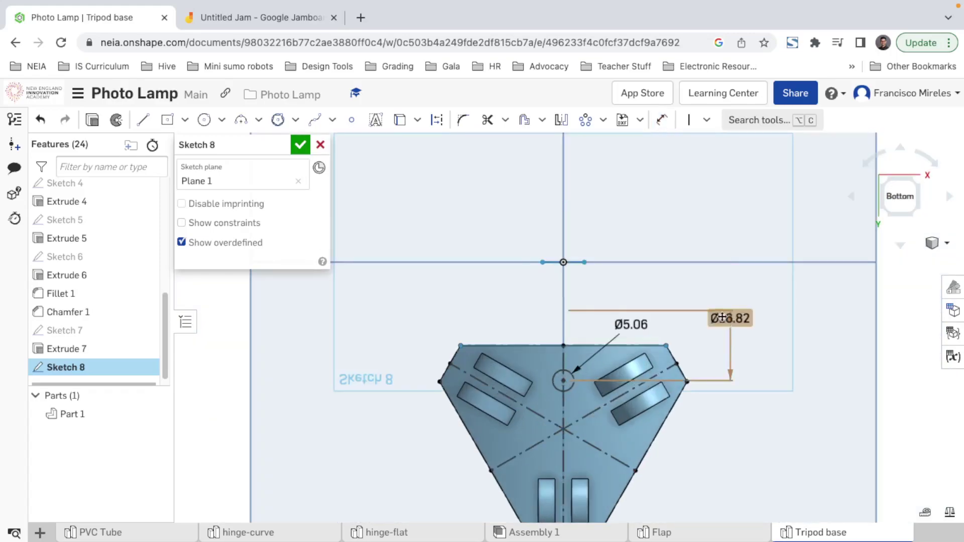
click(723, 320)
key(Delete)
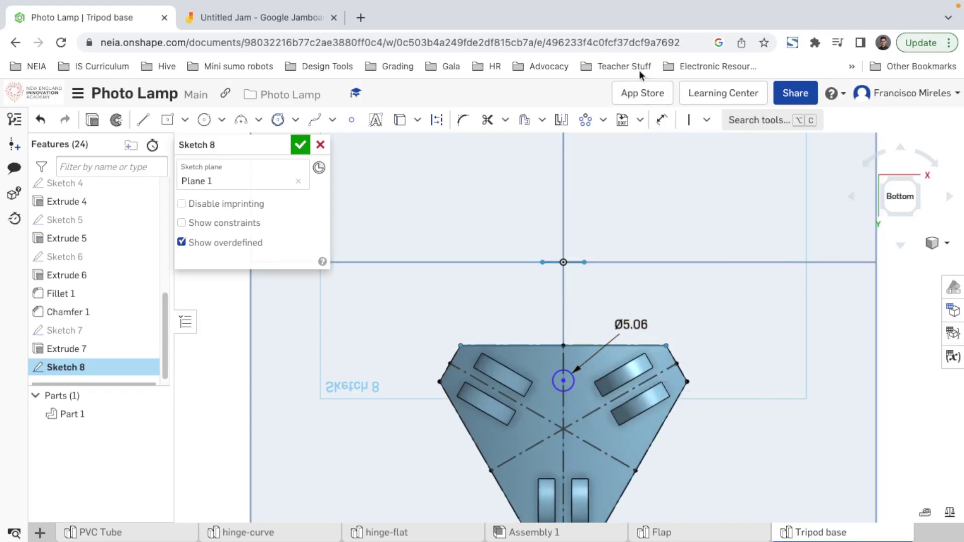
- Dimension the circle's centre 6 mm from the plate's wide edge
click(563, 381)
click(727, 321)
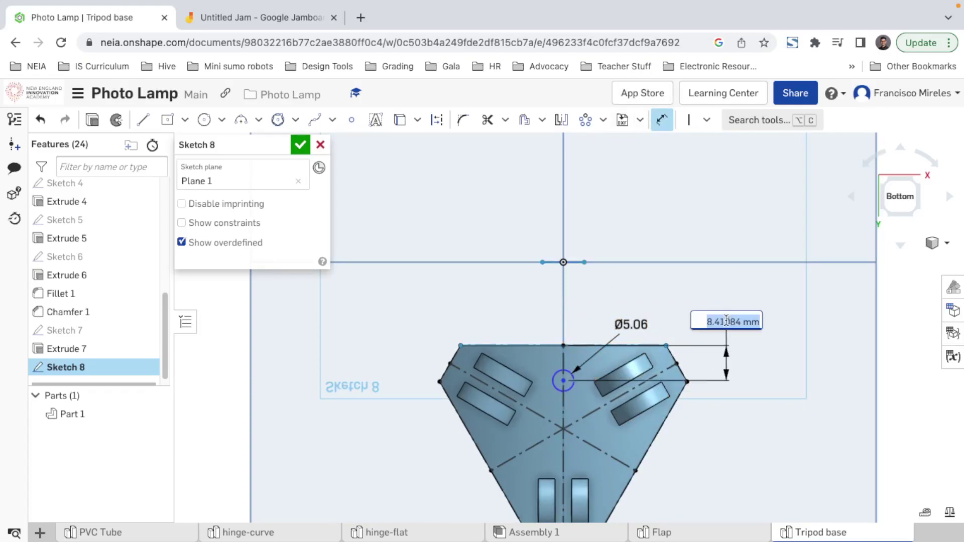
text(6)
key(Return)
scroll(619, 446, down, 1)
scroll(613, 459, up, 3)
scroll(623, 456, down, 2)
right_drag(634, 449, 624, 358)
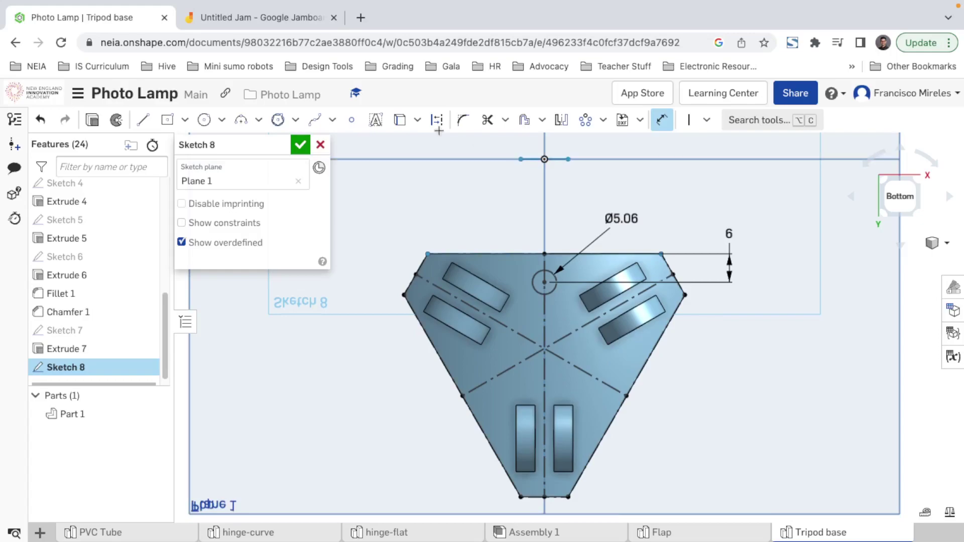
- Place a sketch point where the three construction lines cross
click(351, 125)
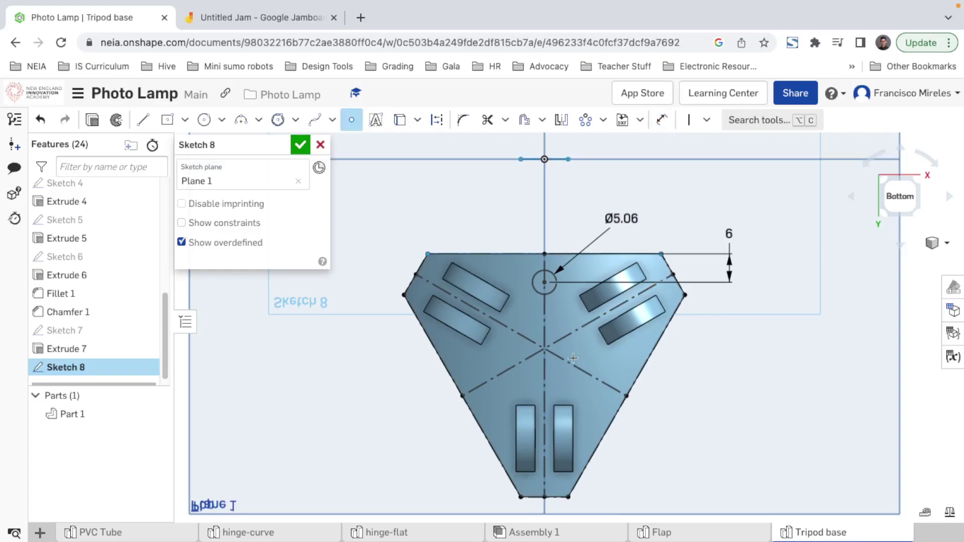
click(544, 349)
key(Escape)
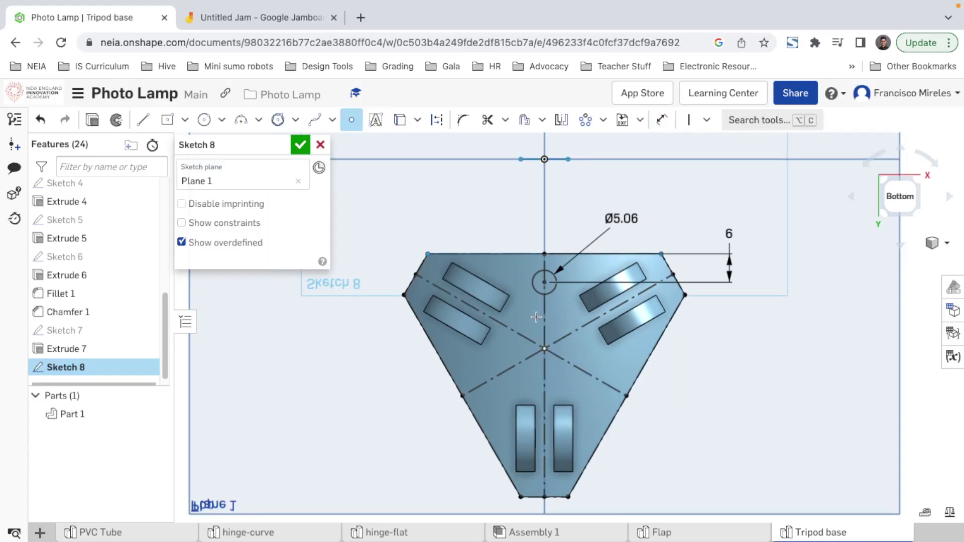
- Make a circular pattern of three circles around the central sketch point and finish the sketch
click(536, 275)
click(585, 119)
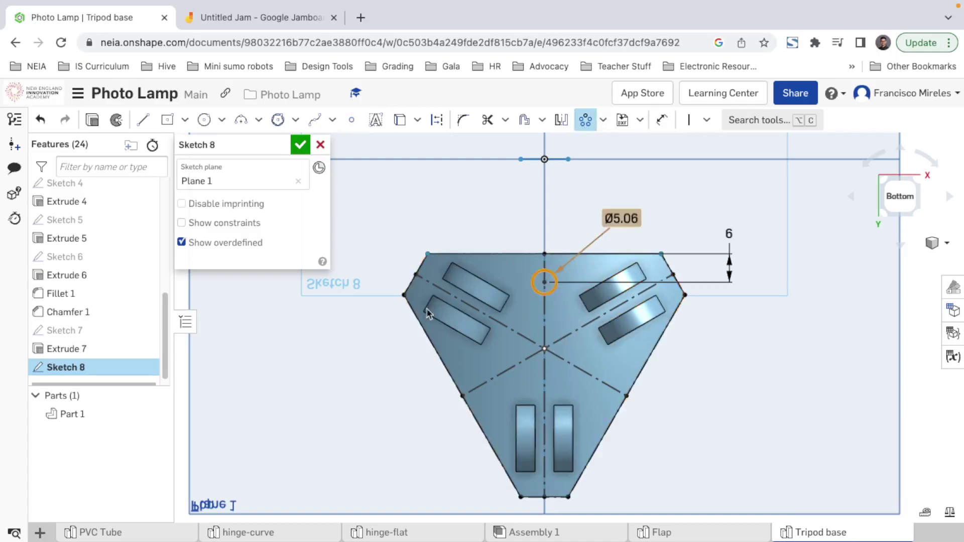
click(544, 349)
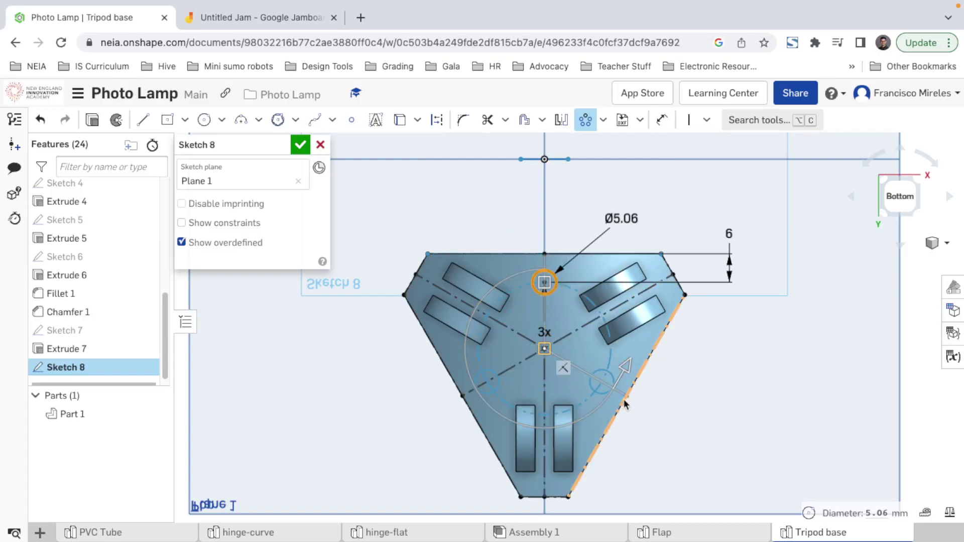
click(302, 139)
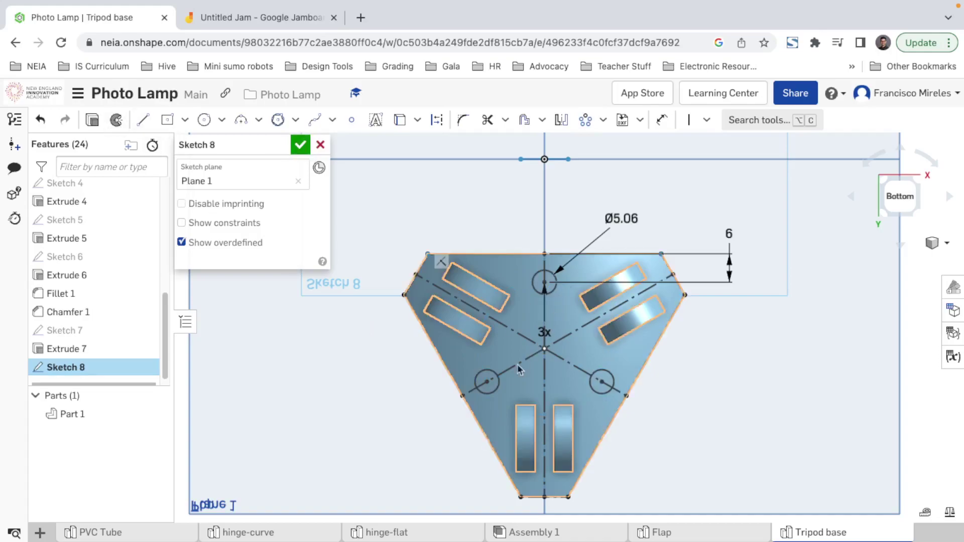
key(Return)
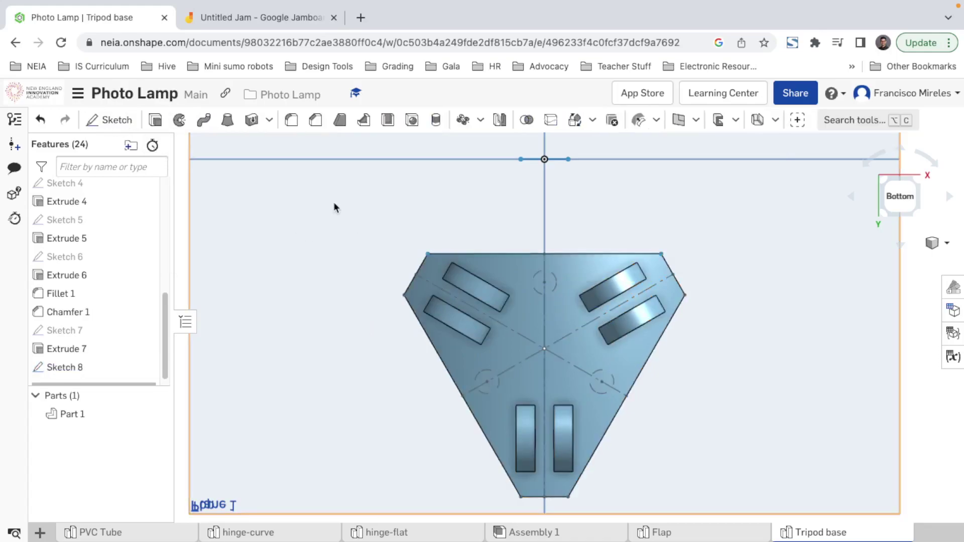
- Extrude the three circles of Sketch 8 as a Through all removal to cut the screw holes in the plate
key(shift+e)
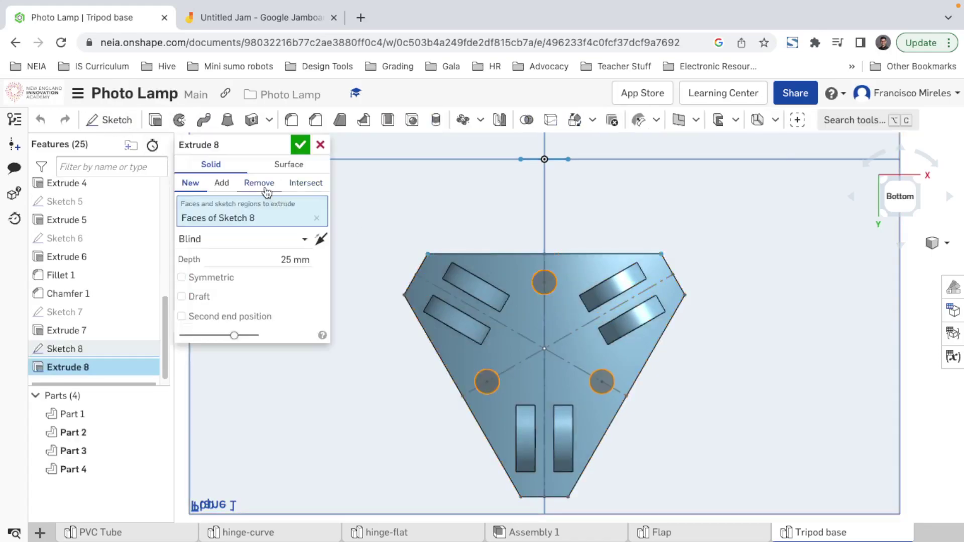
click(266, 189)
right_drag(547, 347, 516, 409)
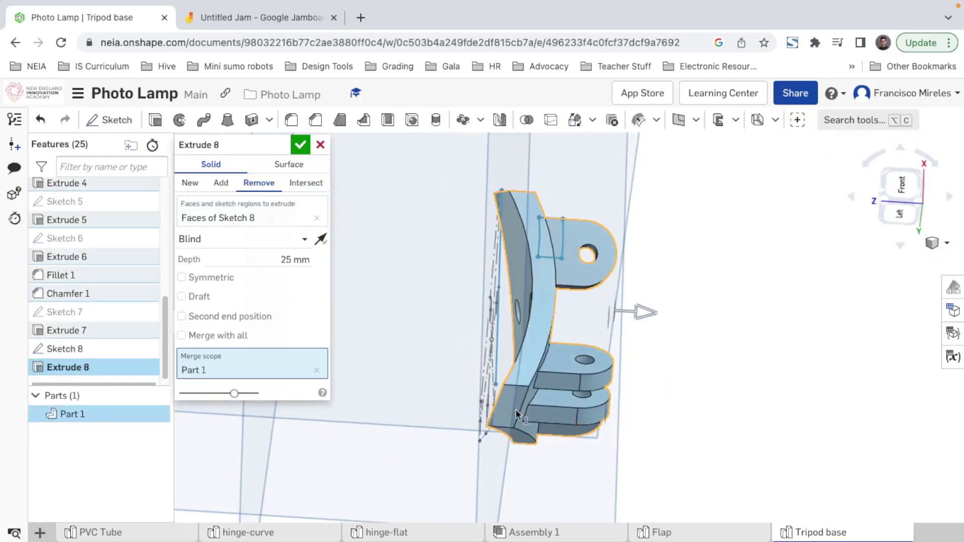
click(241, 239)
click(215, 355)
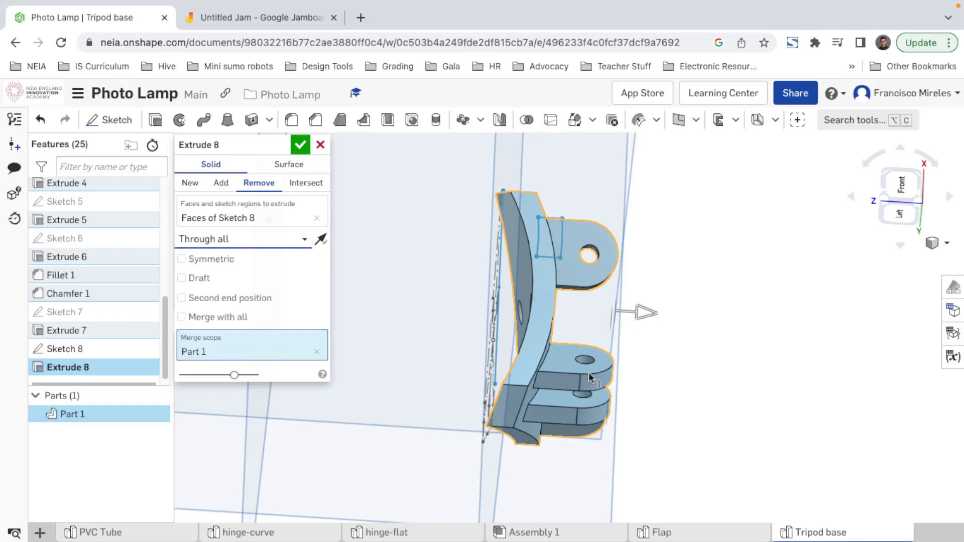
click(300, 144)
- Inspect the cut holes and highlight the earlier sketches one by one to find where the leftover blue sketch lines belong
right_drag(825, 350, 709, 462)
scroll(694, 395, down, 5)
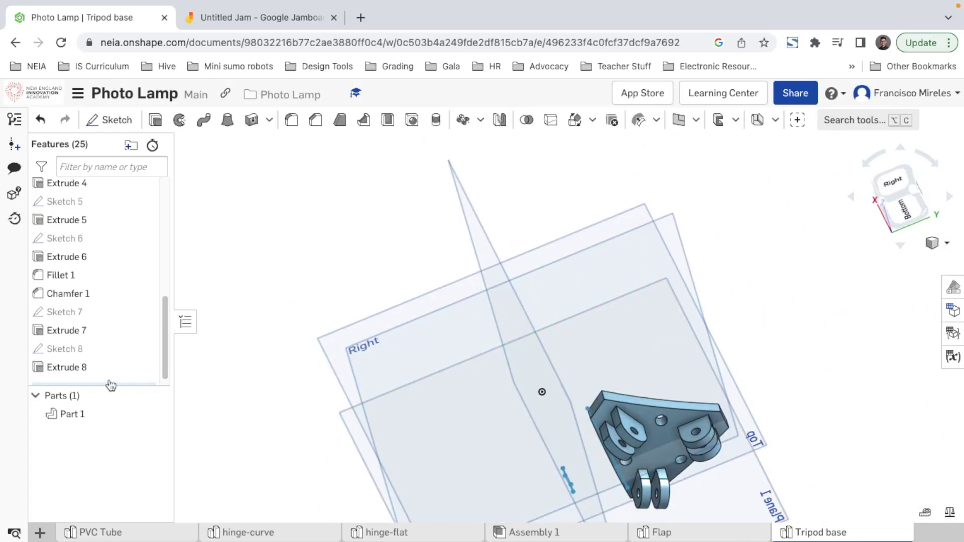
right_drag(575, 476, 578, 493)
click(565, 481)
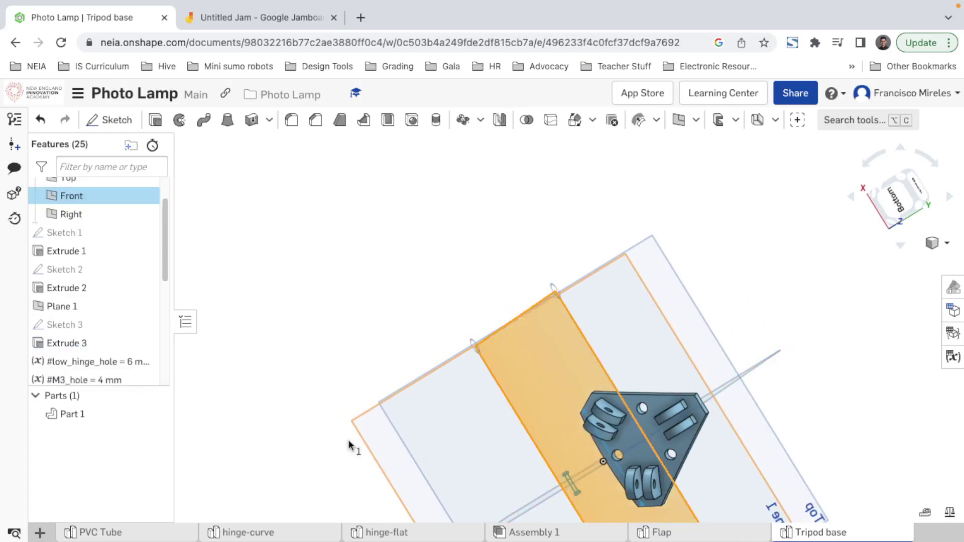
click(67, 326)
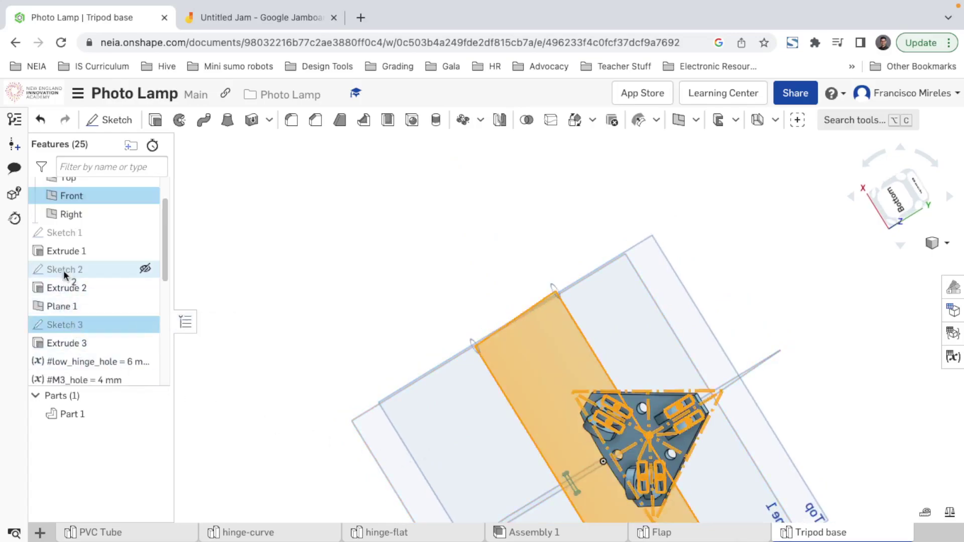
click(65, 266)
click(65, 233)
scroll(78, 311, down, 5)
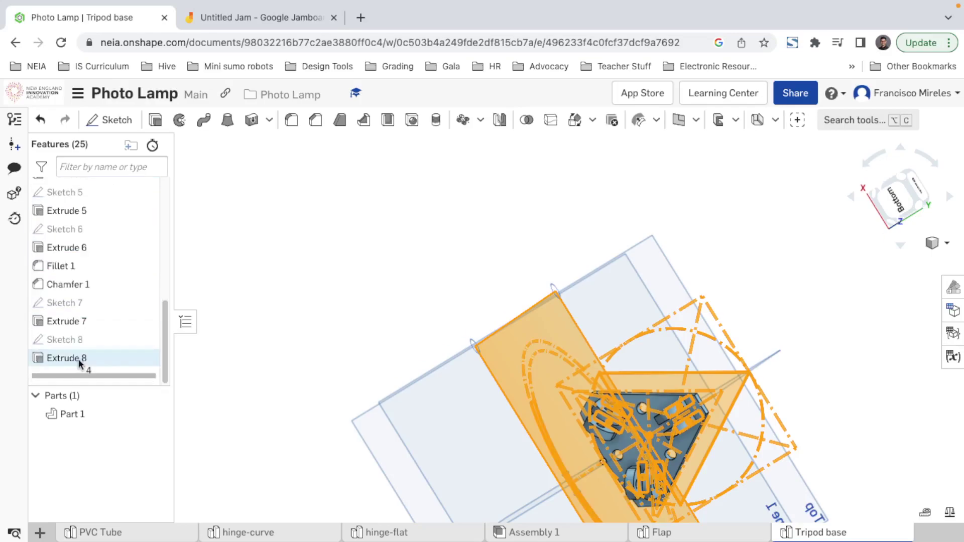
click(73, 338)
click(381, 232)
click(75, 303)
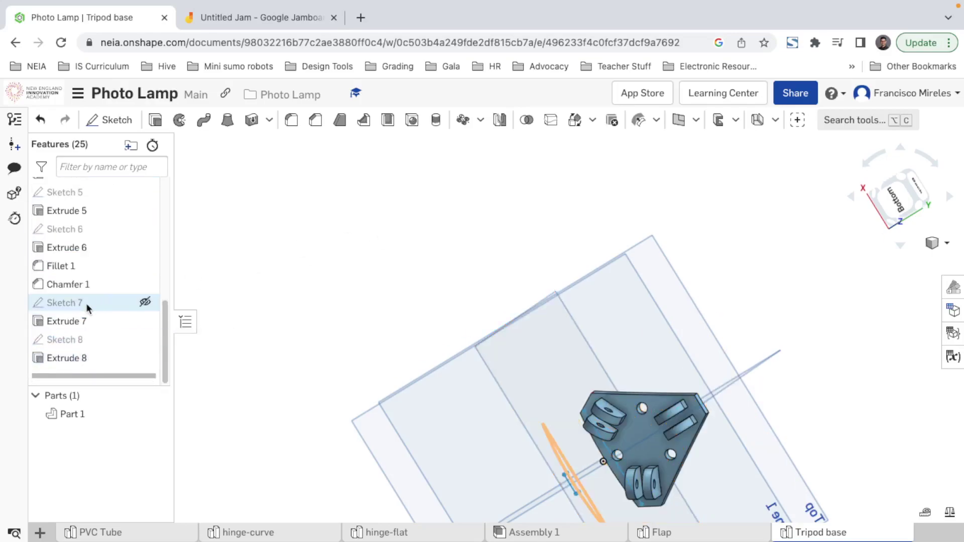
click(76, 229)
click(73, 339)
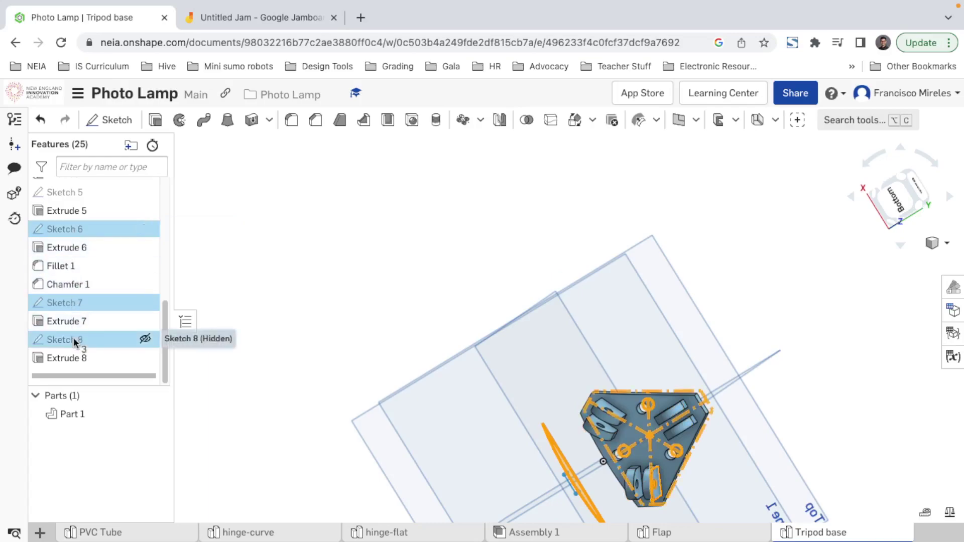
key(space)
mouse_move(613, 411)
right_down()
mouse_move(769, 393)
mouse_move(734, 439)
mouse_move(746, 421)
right_up()
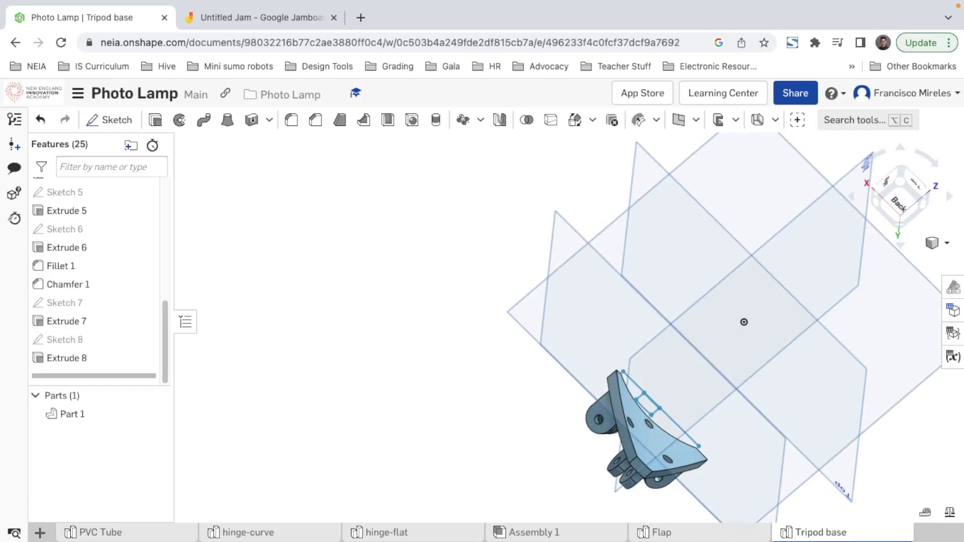
- Open Assembly 1
click(536, 531)
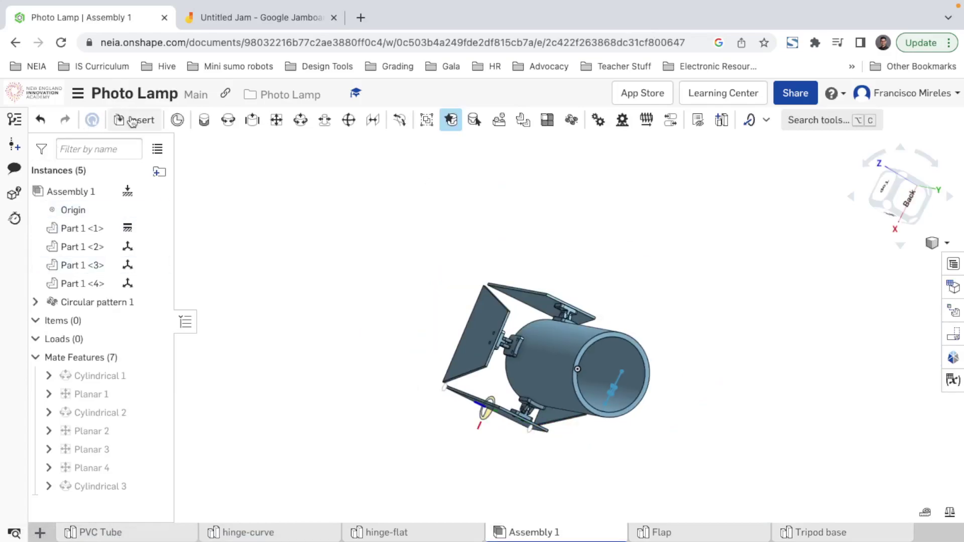
key(i)
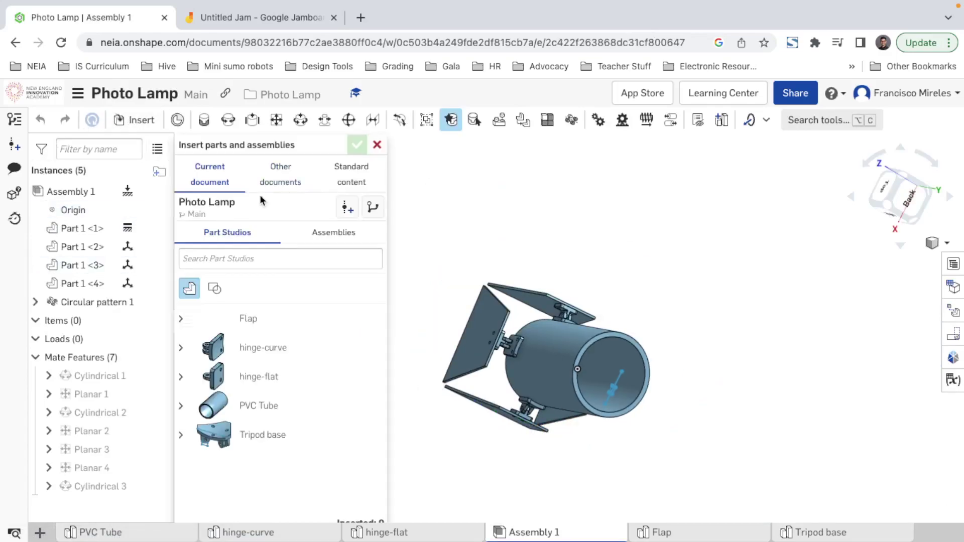
click(256, 435)
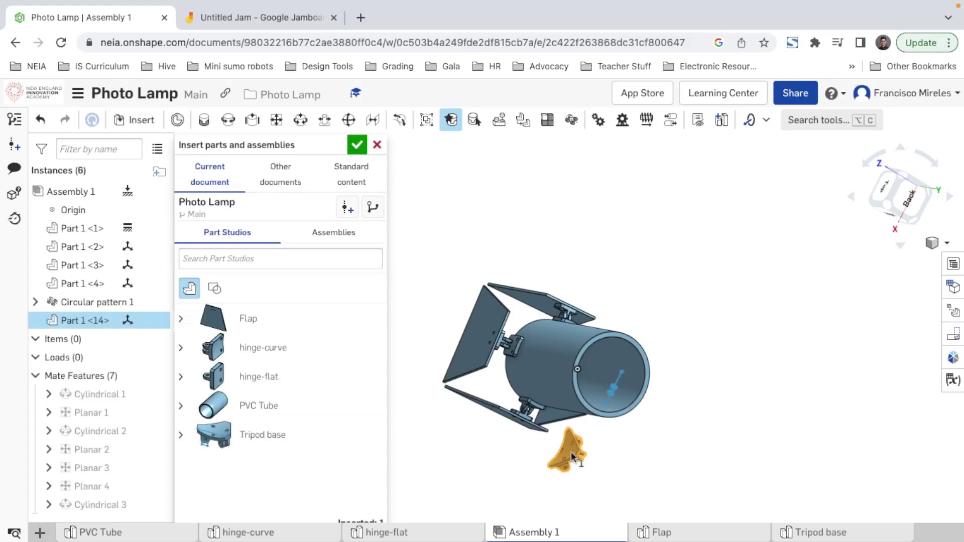
click(571, 451)
right_drag(571, 451, 664, 429)
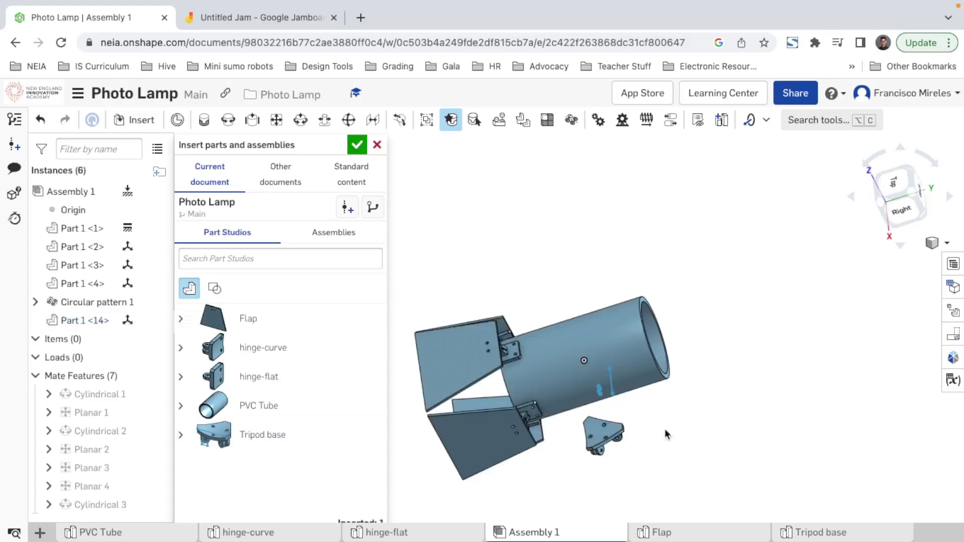
click(594, 435)
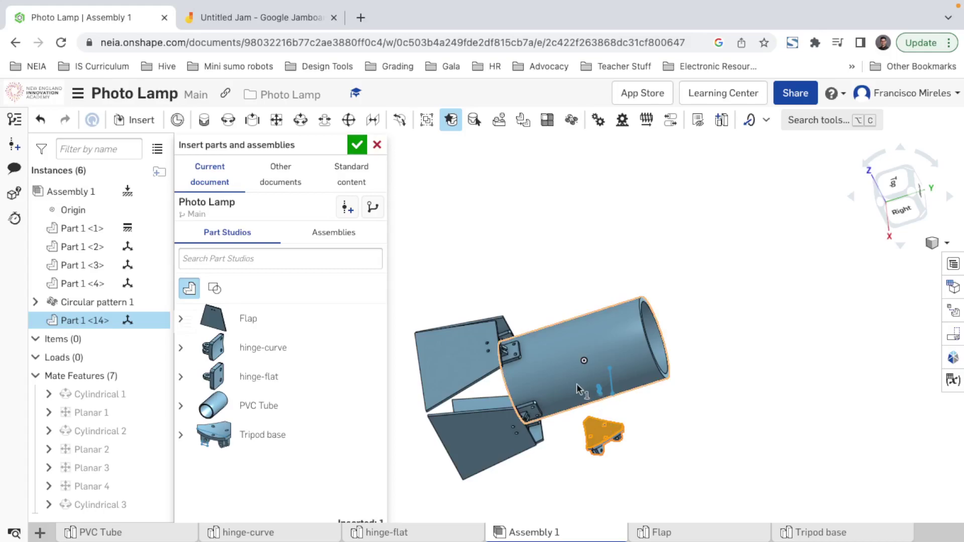
click(577, 390)
click(377, 145)
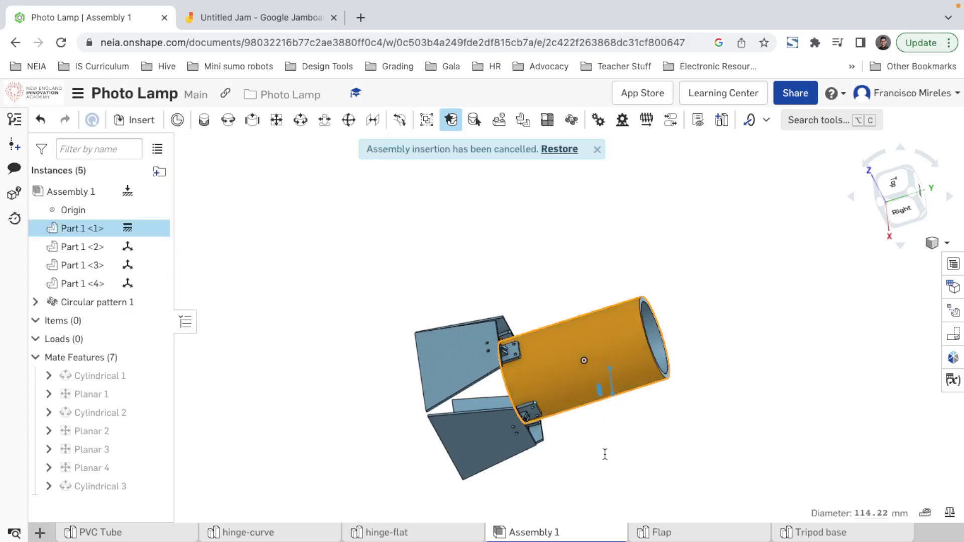
- Insert the Tripod base part into the assembly beside the tube
right_drag(704, 453, 644, 454)
click(134, 120)
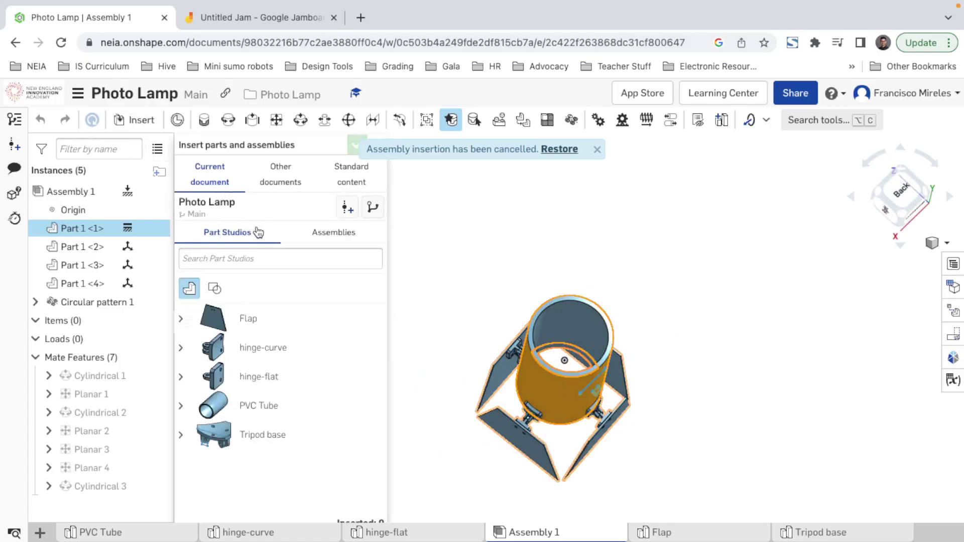
click(668, 396)
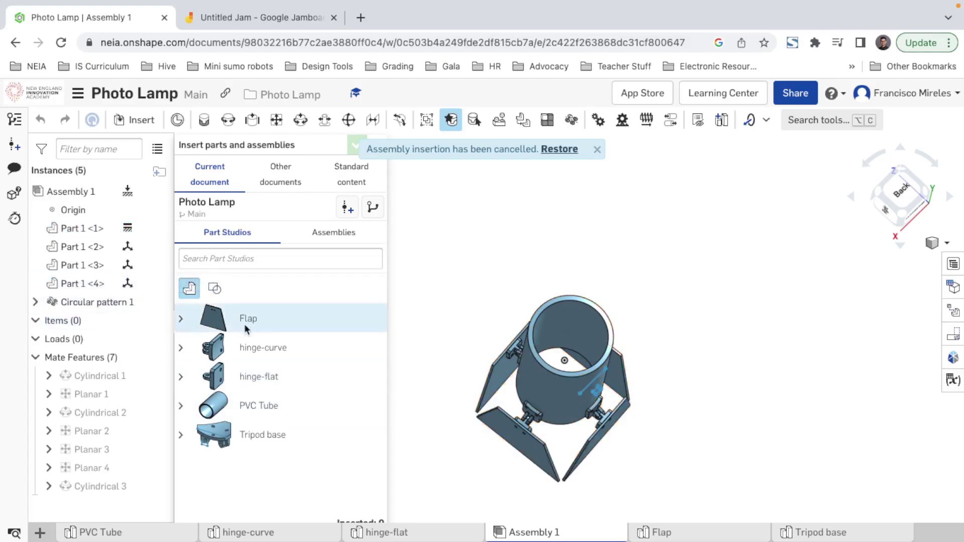
click(253, 437)
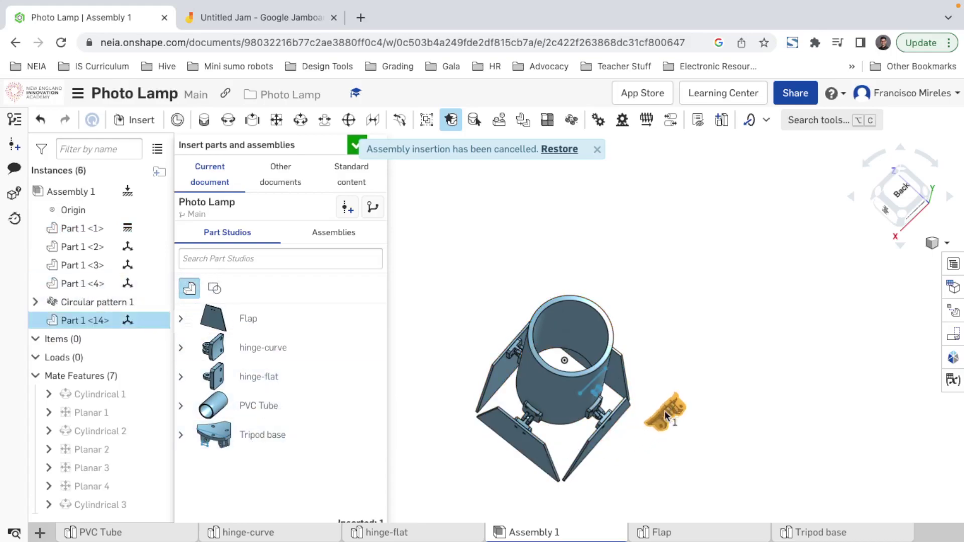
click(703, 443)
right_drag(742, 389, 663, 450)
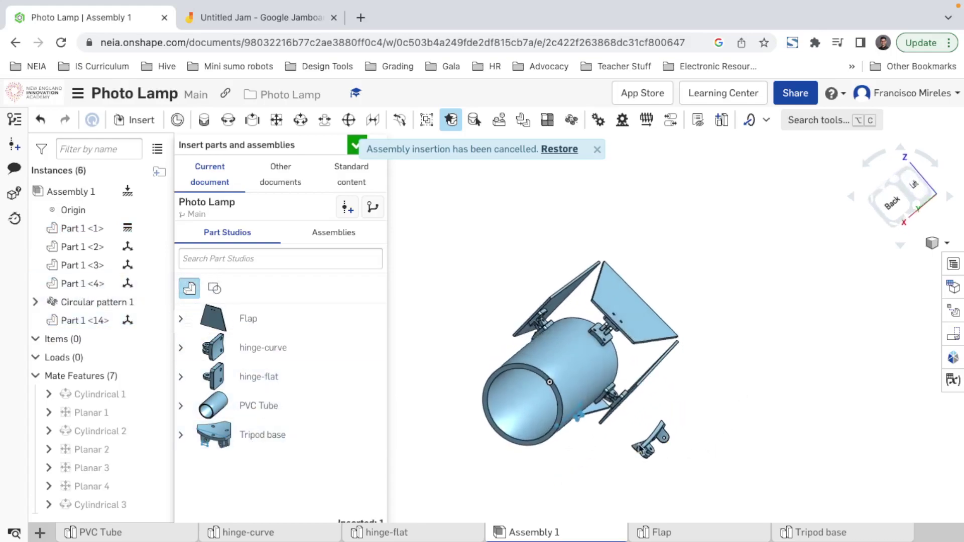
right_drag(591, 437, 651, 458)
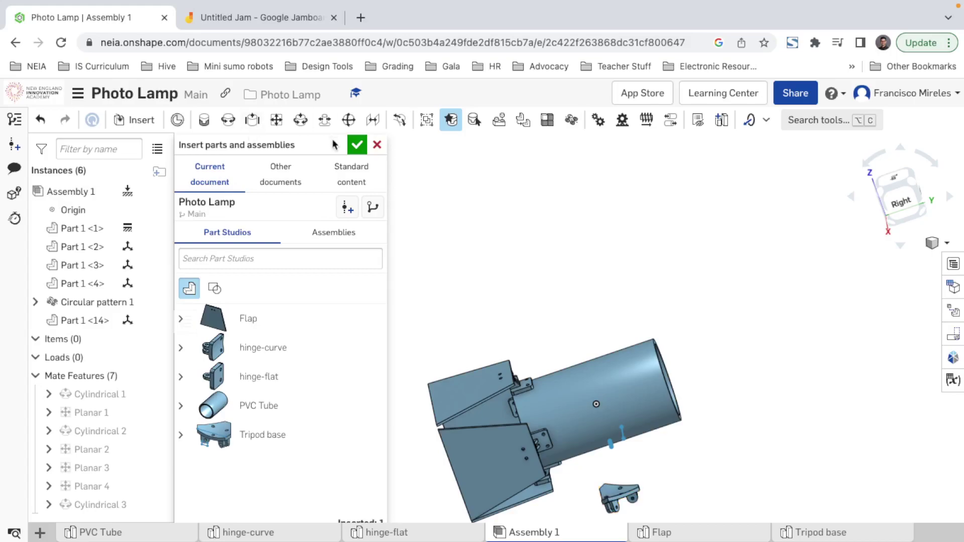
click(357, 146)
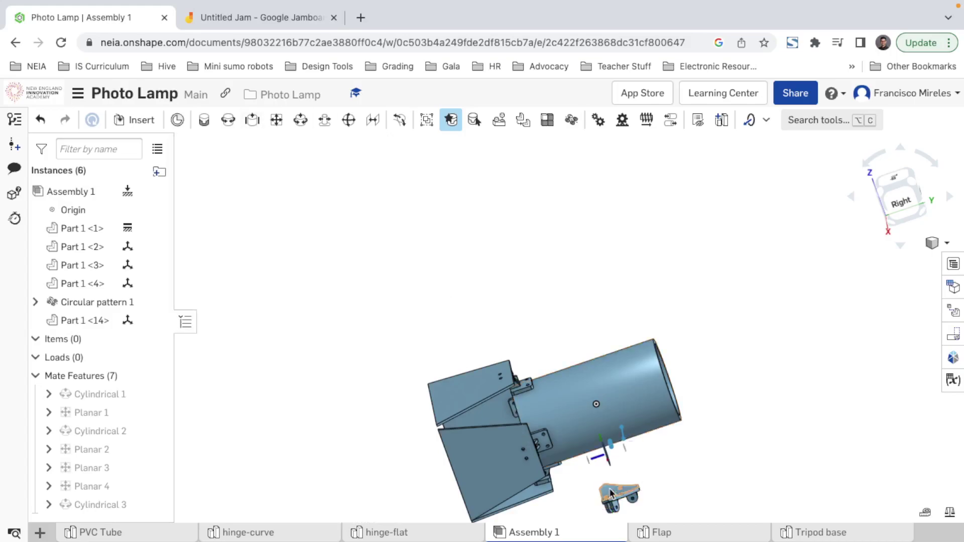
- Add a Cylindrical mate between the tube and the tripod base's curved face, and slide the base along the tube away from the flaps
scroll(610, 490, up, 5)
click(610, 490)
right_drag(689, 427, 689, 387)
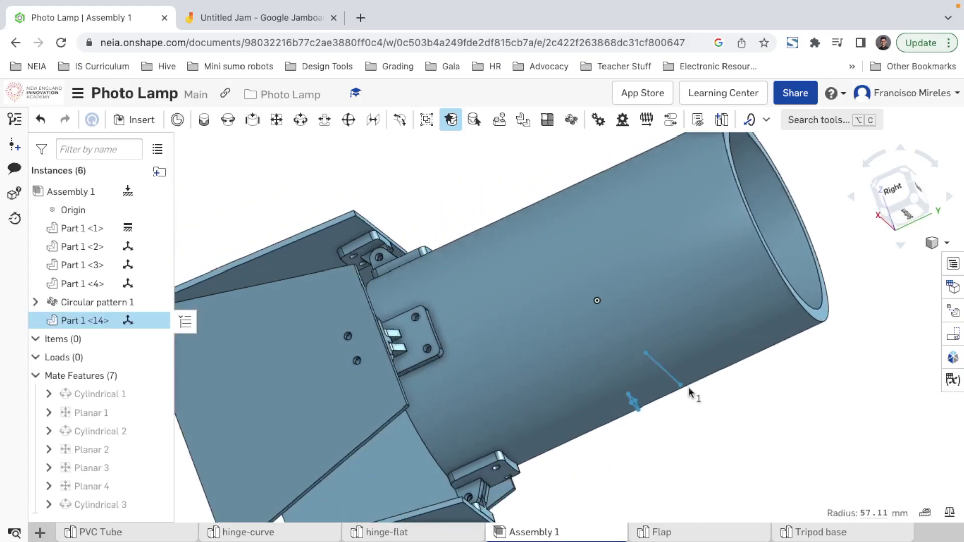
click(593, 378)
scroll(592, 390, down, 5)
right_drag(628, 408, 497, 318)
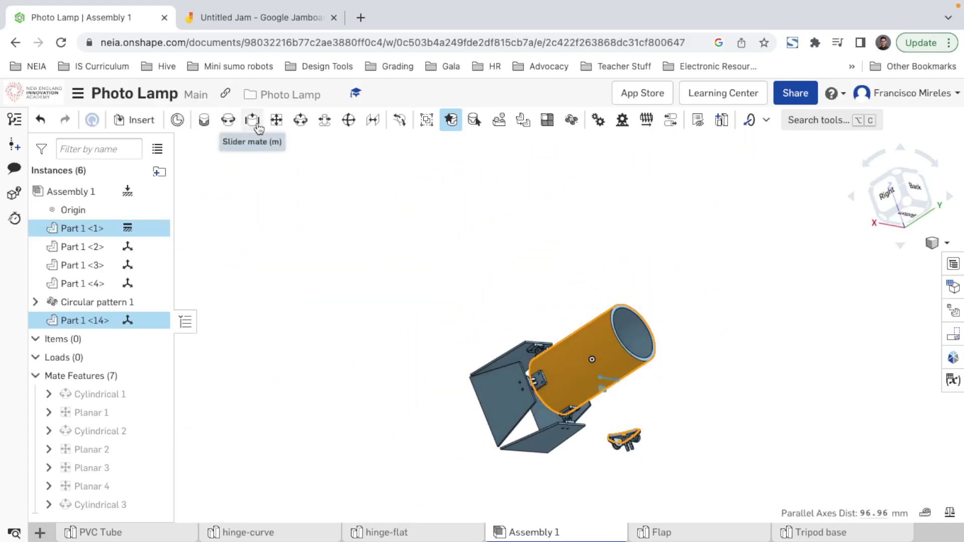
click(301, 121)
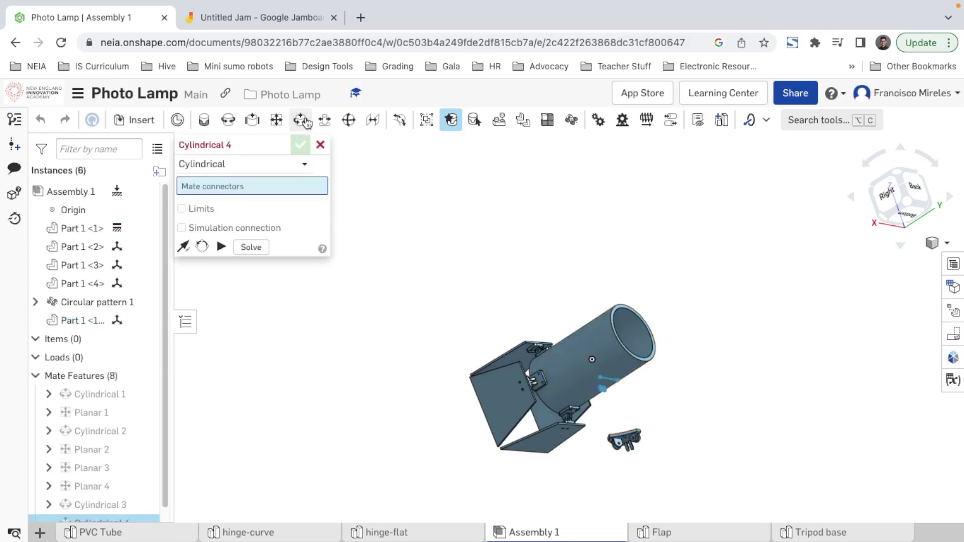
click(571, 383)
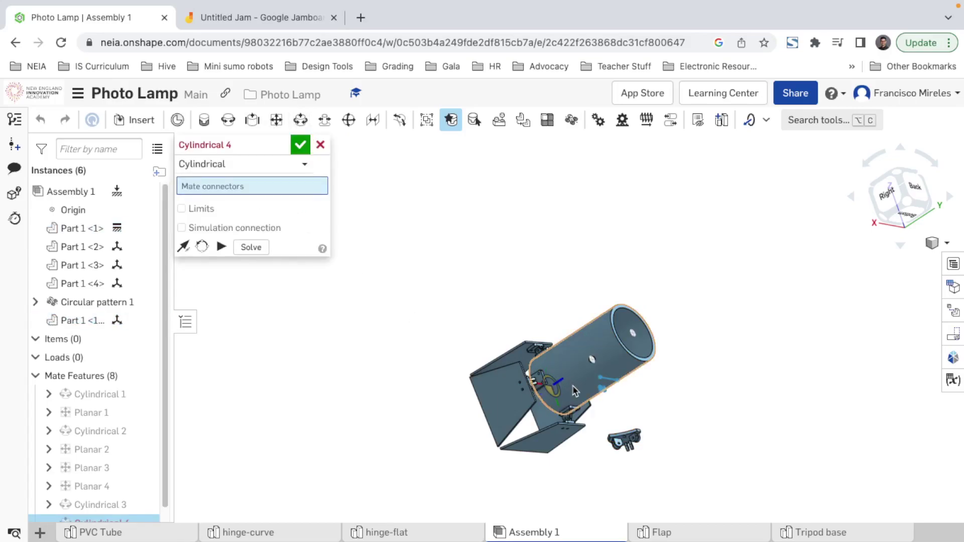
right_drag(747, 391, 636, 377)
scroll(627, 419, up, 8)
click(597, 399)
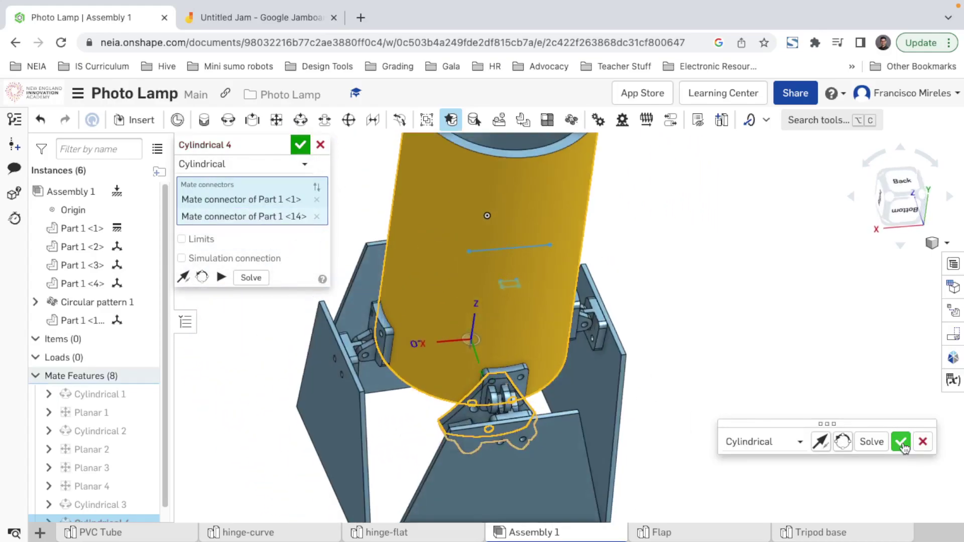
drag(465, 404, 483, 251)
- Try to add a second Cylindrical mate between the tripod base's small flat edge face and the tube's end ring
right_drag(559, 301, 604, 327)
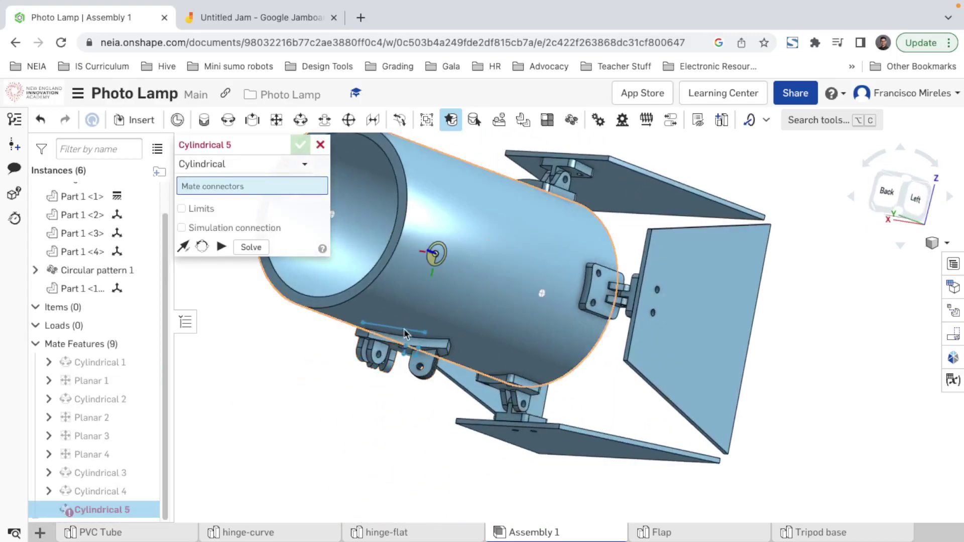
right_drag(420, 422, 482, 372)
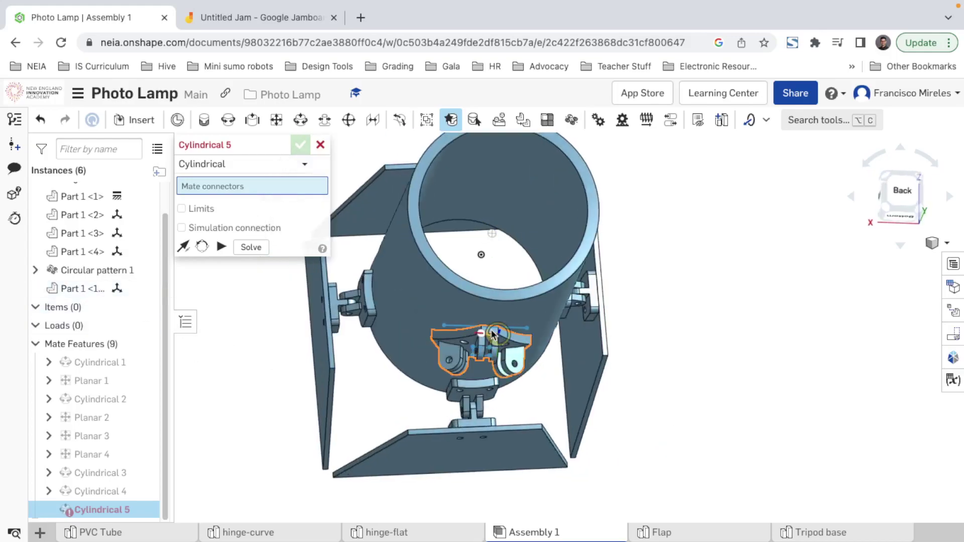
scroll(490, 331, up, 5)
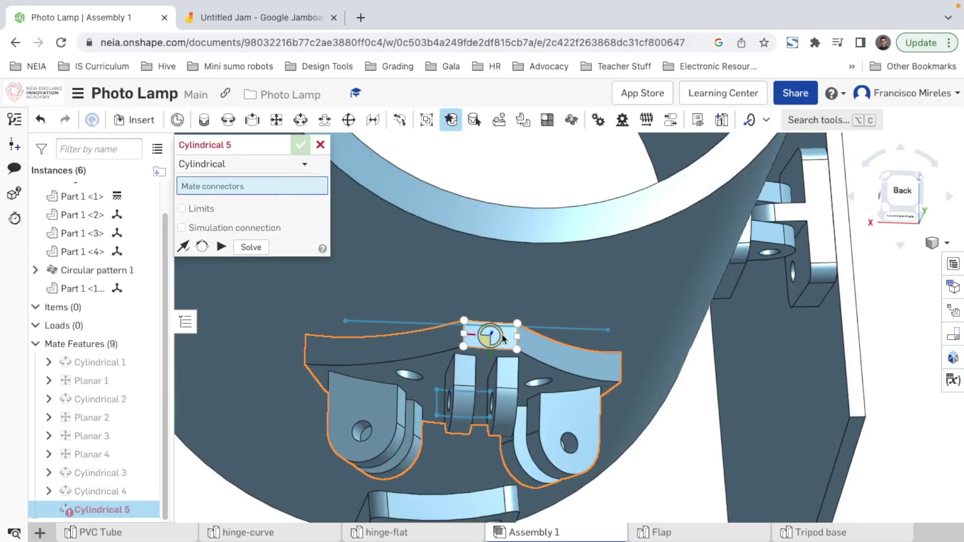
click(504, 339)
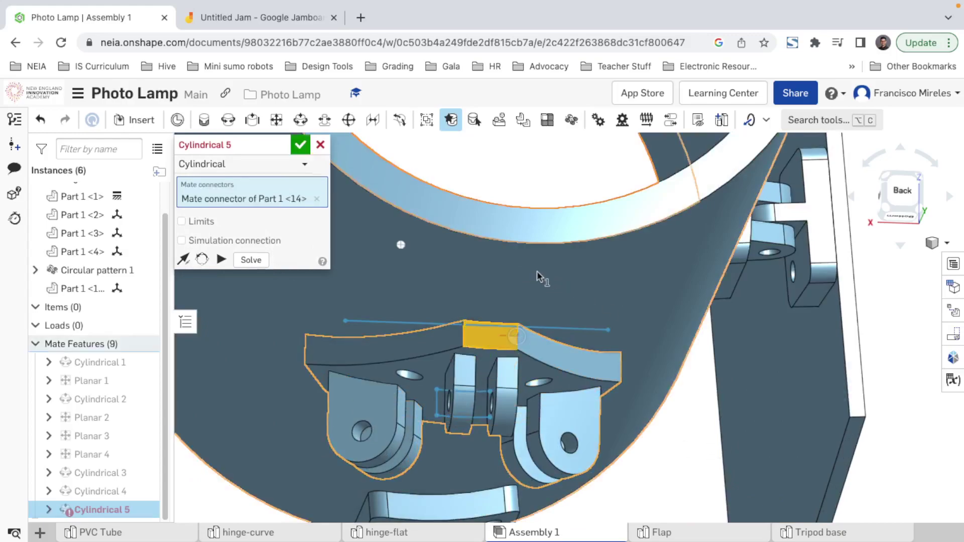
click(517, 226)
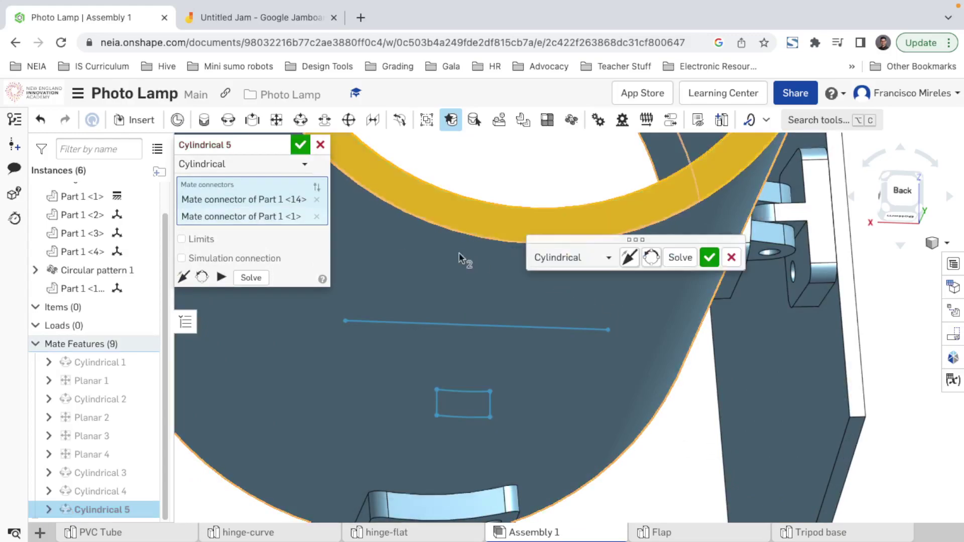
click(289, 164)
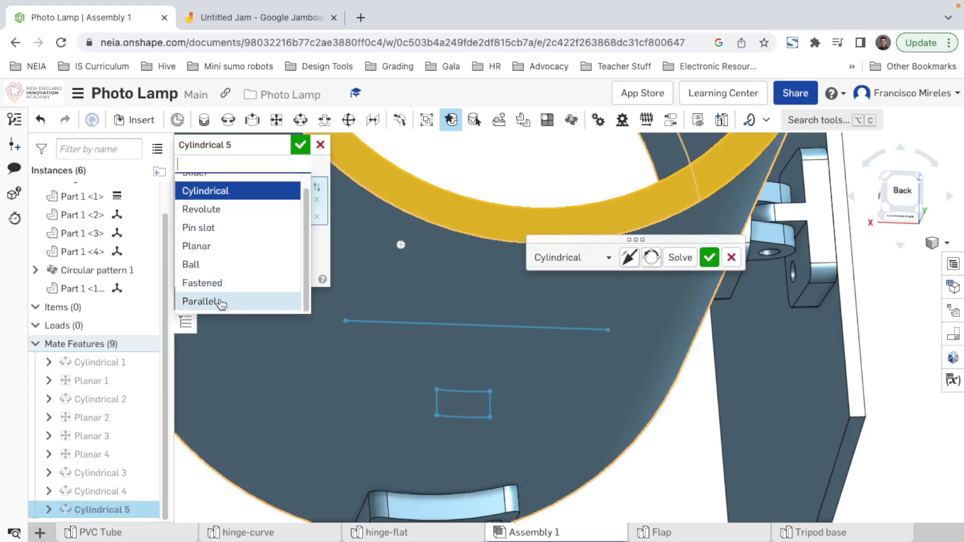
- Try to add a Parallel mate between the tripod base's small flat edge face and the tube's end ring
click(377, 121)
click(375, 122)
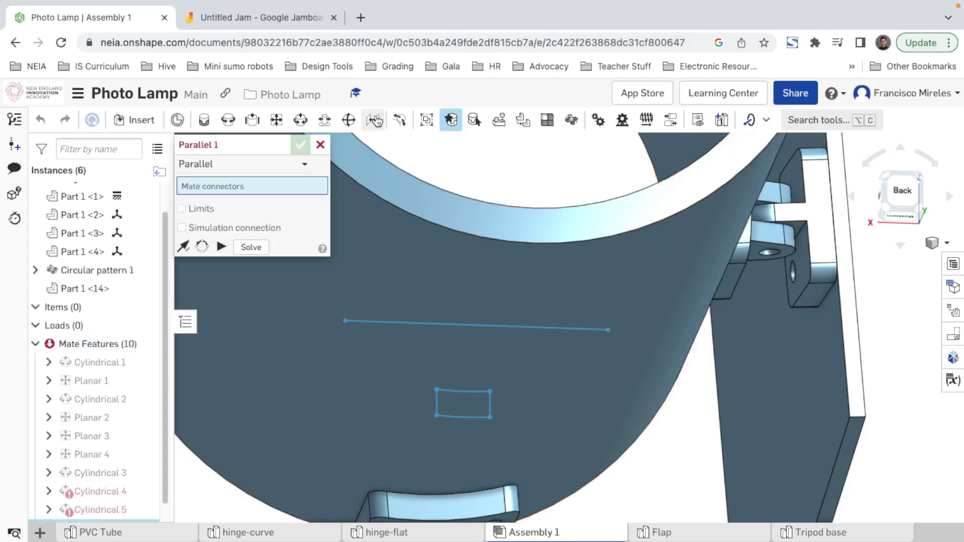
scroll(480, 342, up, 1)
scroll(484, 345, down, 6)
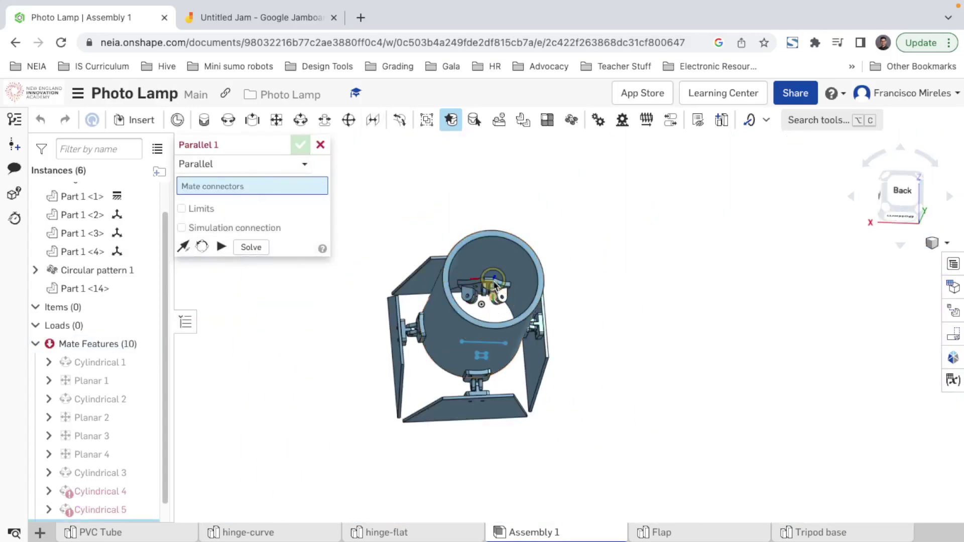
scroll(489, 287, up, 2)
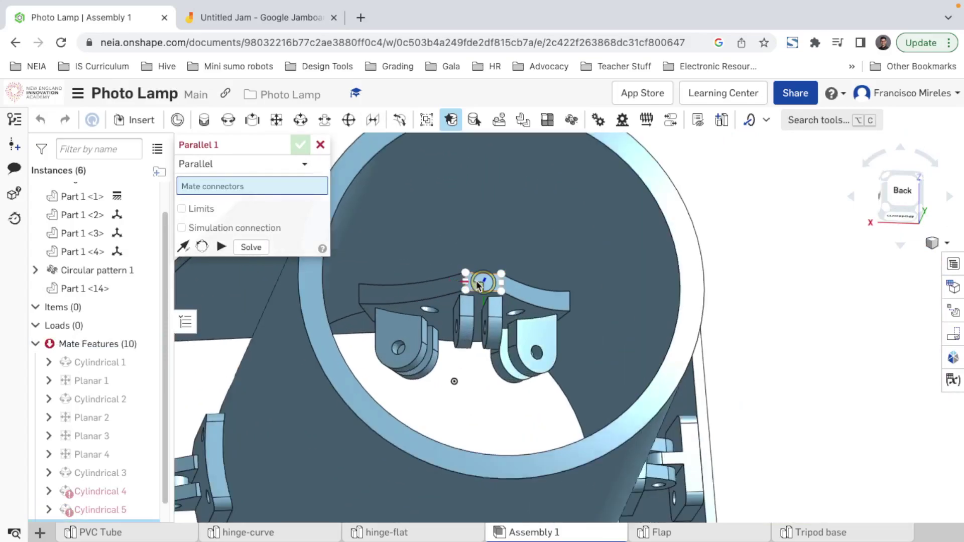
click(483, 461)
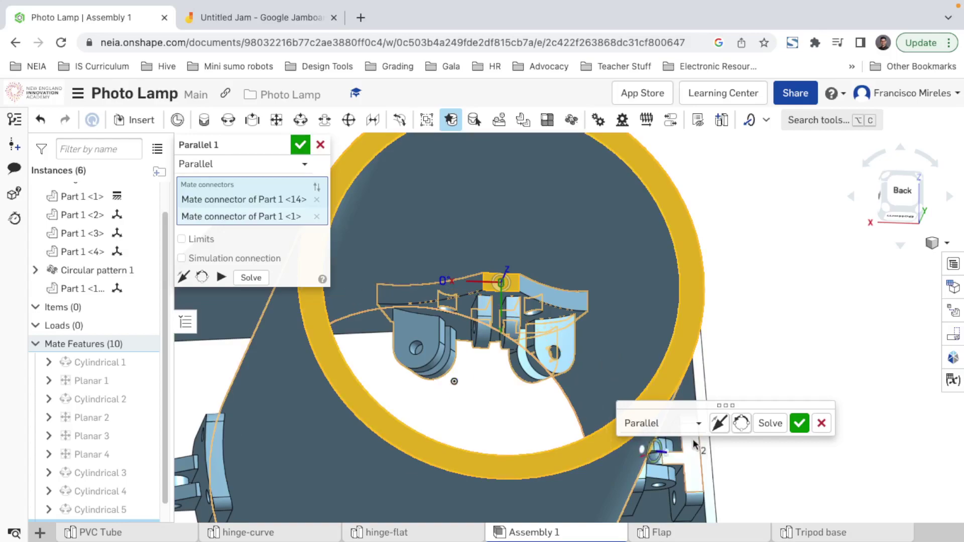
scroll(703, 355, down, 5)
mouse_move(743, 330)
right_down()
mouse_move(800, 348)
mouse_move(814, 327)
mouse_move(743, 317)
right_up()
click(322, 145)
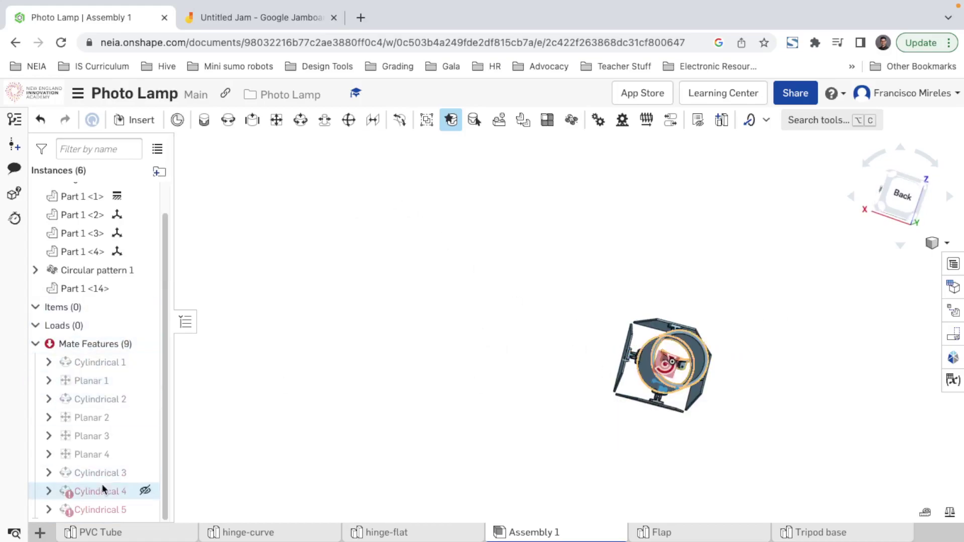
- Delete the Cylindrical 5 mate
right_click(104, 510)
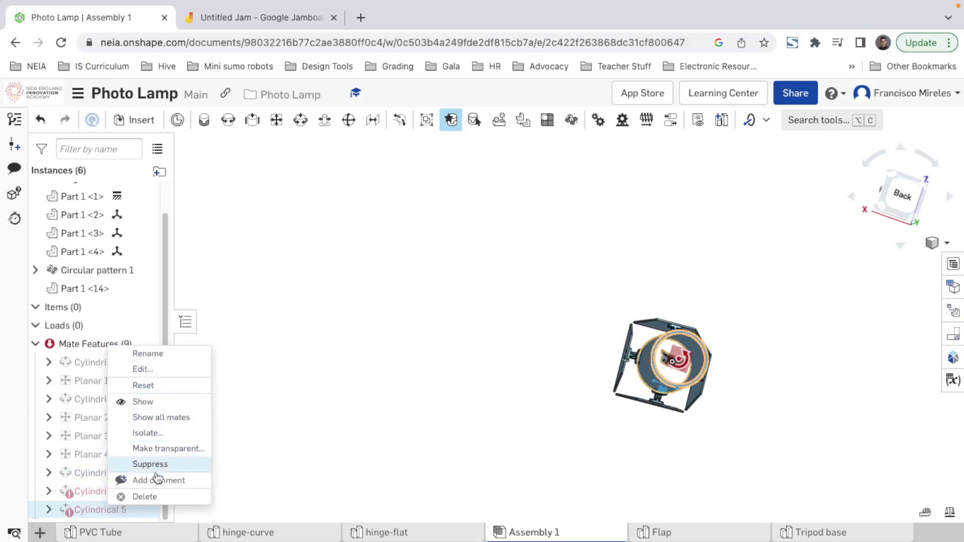
click(144, 496)
- Reposition the tripod base around the tube's underside, aligning it by eye with the lower hinge
scroll(672, 401, up, 5)
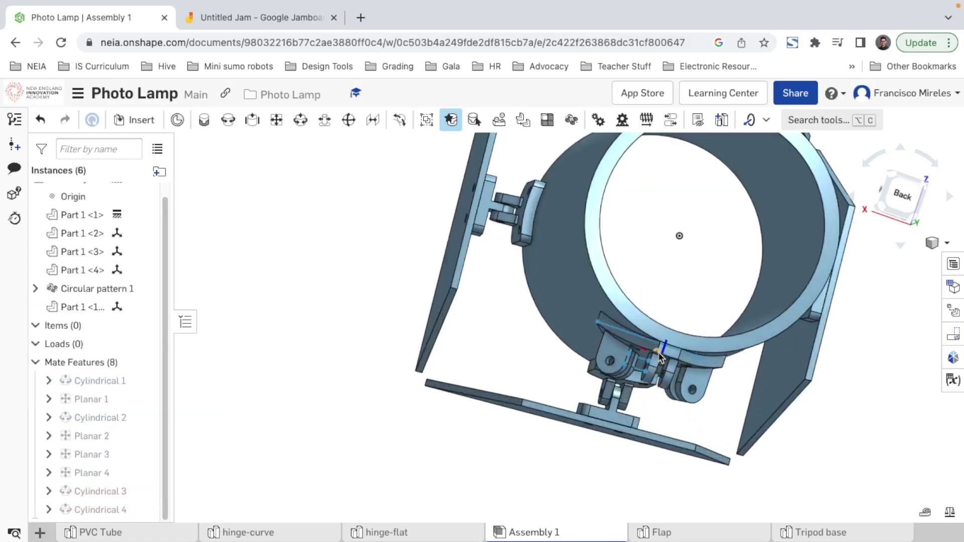
mouse_move(658, 353)
mouse_down()
mouse_move(667, 324)
mouse_move(643, 373)
mouse_move(663, 363)
mouse_up()
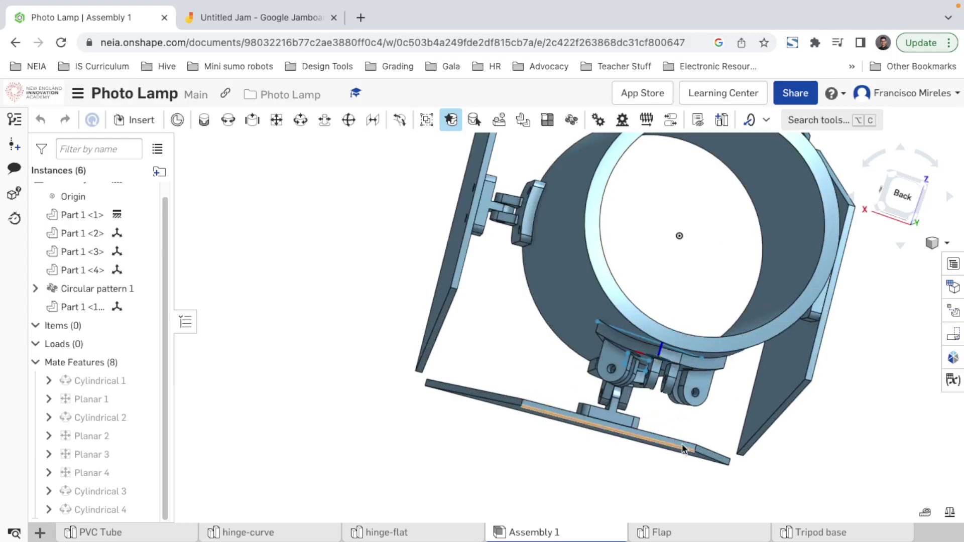
right_drag(684, 447, 725, 454)
scroll(772, 433, up, 5)
scroll(772, 432, down, 5)
right_drag(772, 432, 636, 364)
drag(630, 348, 669, 365)
right_drag(669, 366, 720, 450)
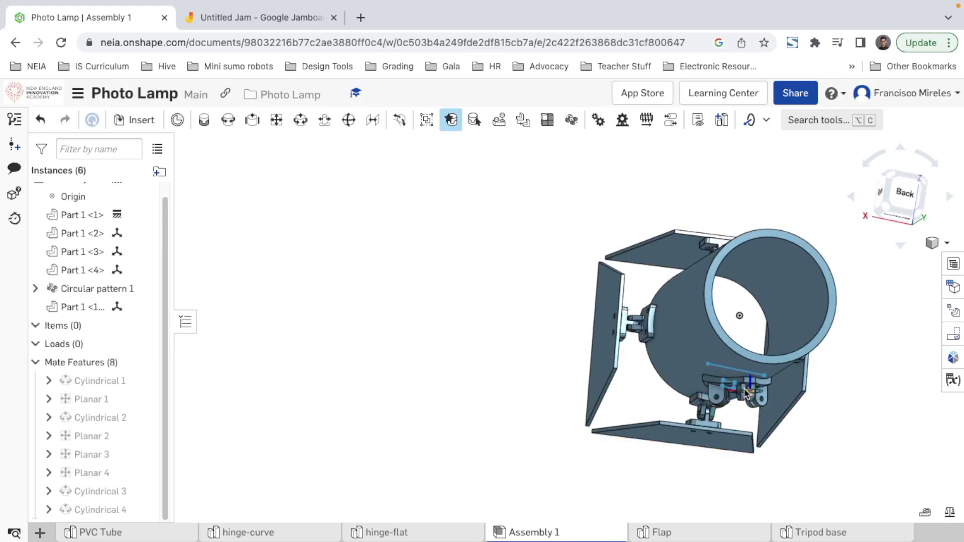
drag(741, 393, 749, 395)
right_drag(702, 449, 680, 405)
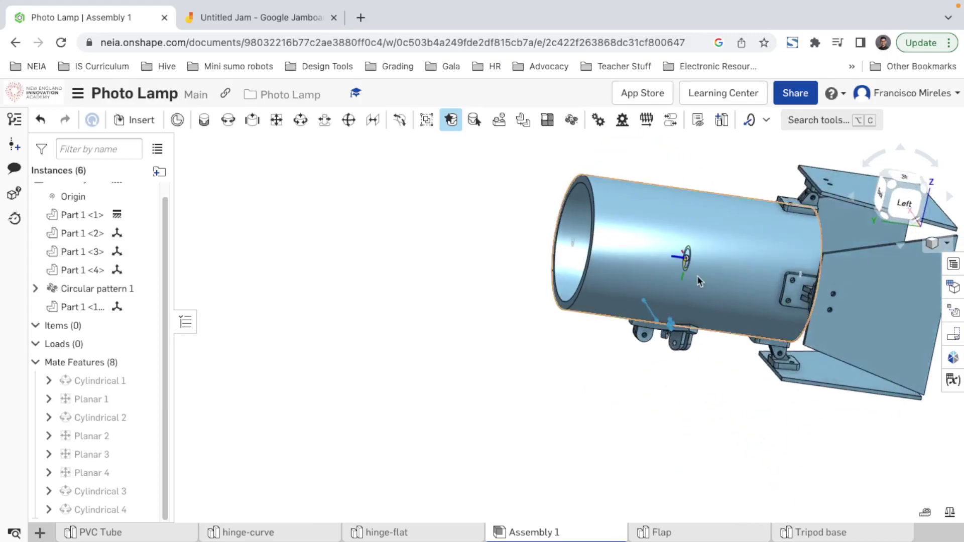